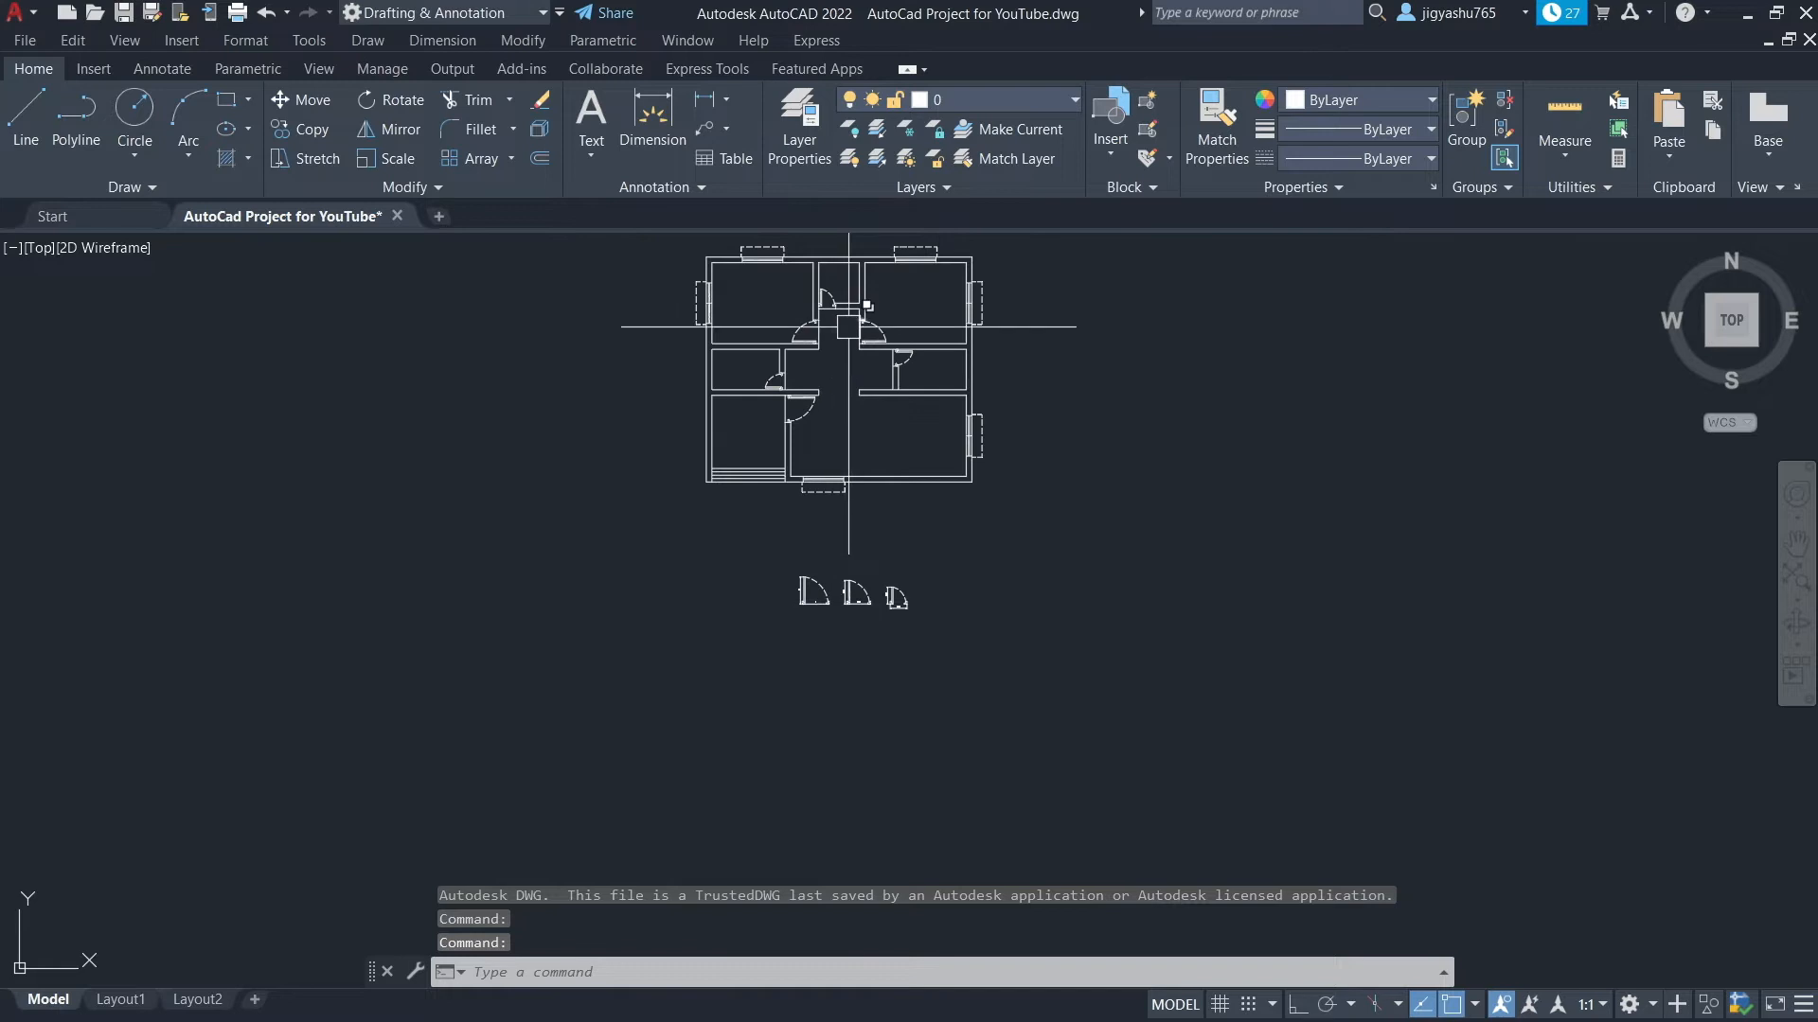
Turn Ortho on and start a line with a 6'-6" horizontal segment running rightward in the empty space beside the floor plan
scroll(901, 669, "down", 3)
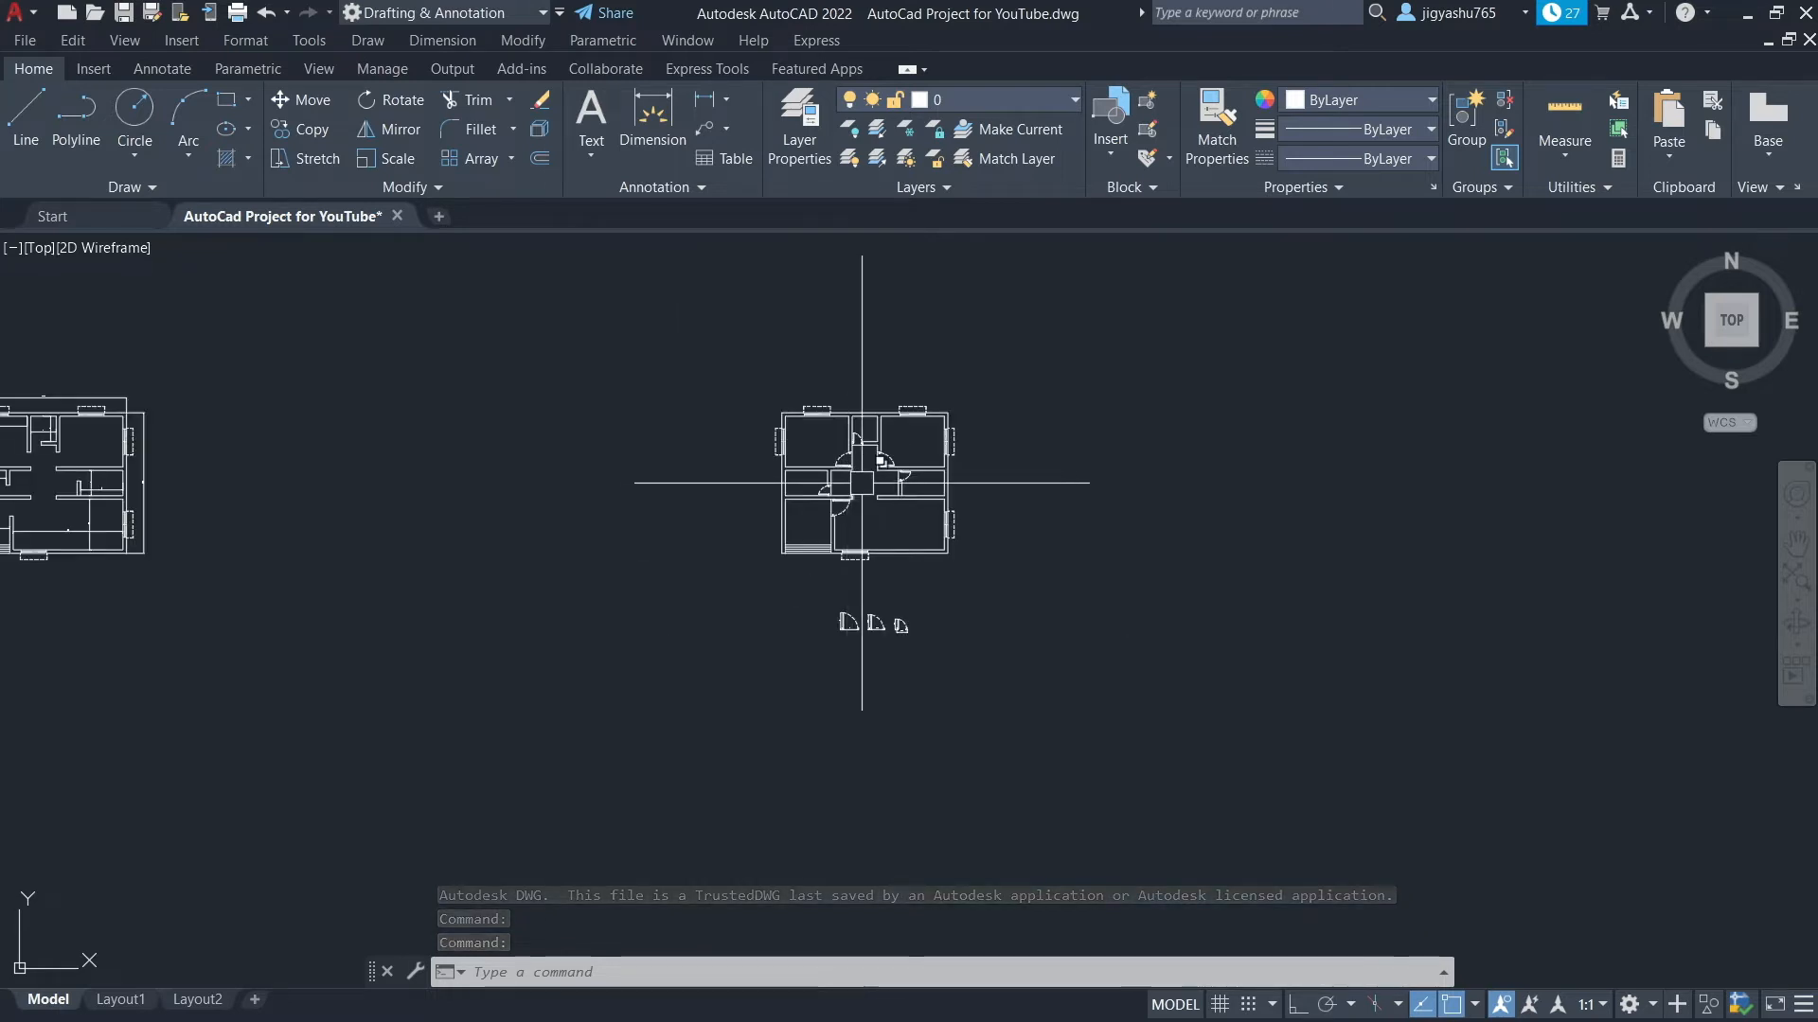
scroll(857, 483, "up", 3)
scroll(906, 374, "down", 2)
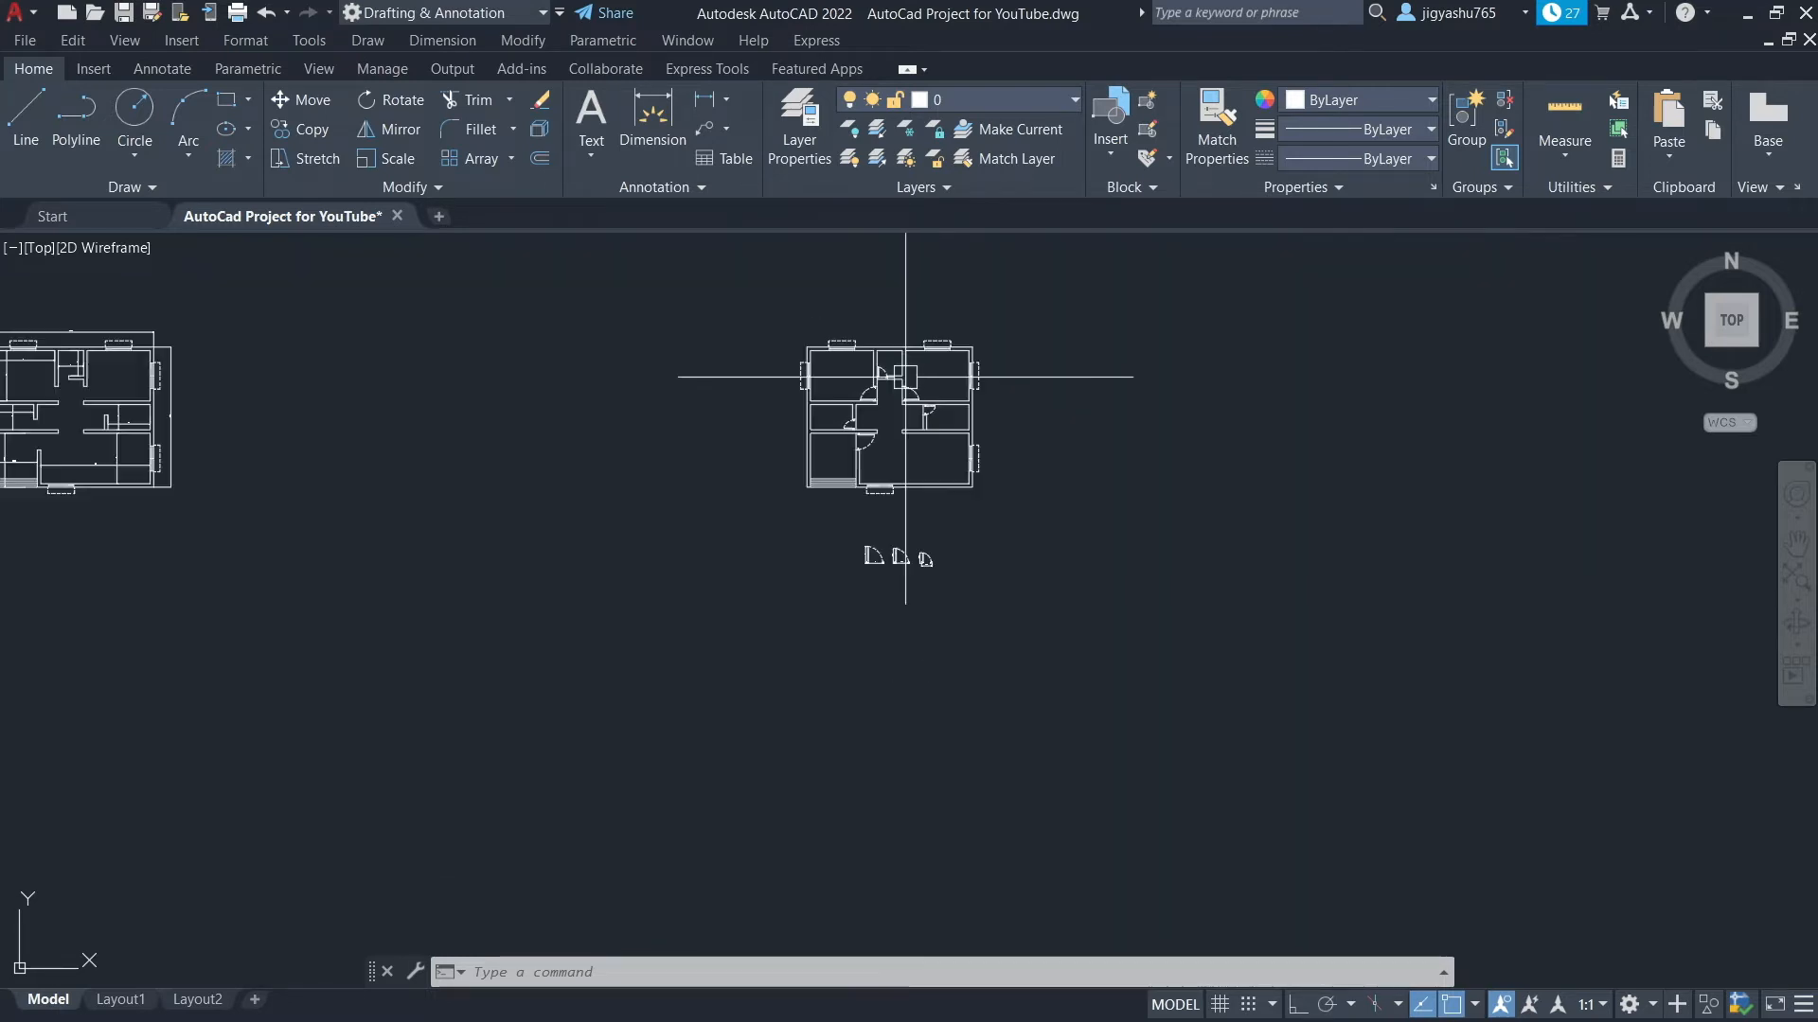
scroll(904, 364, "up", 4)
scroll(904, 358, "up", 3)
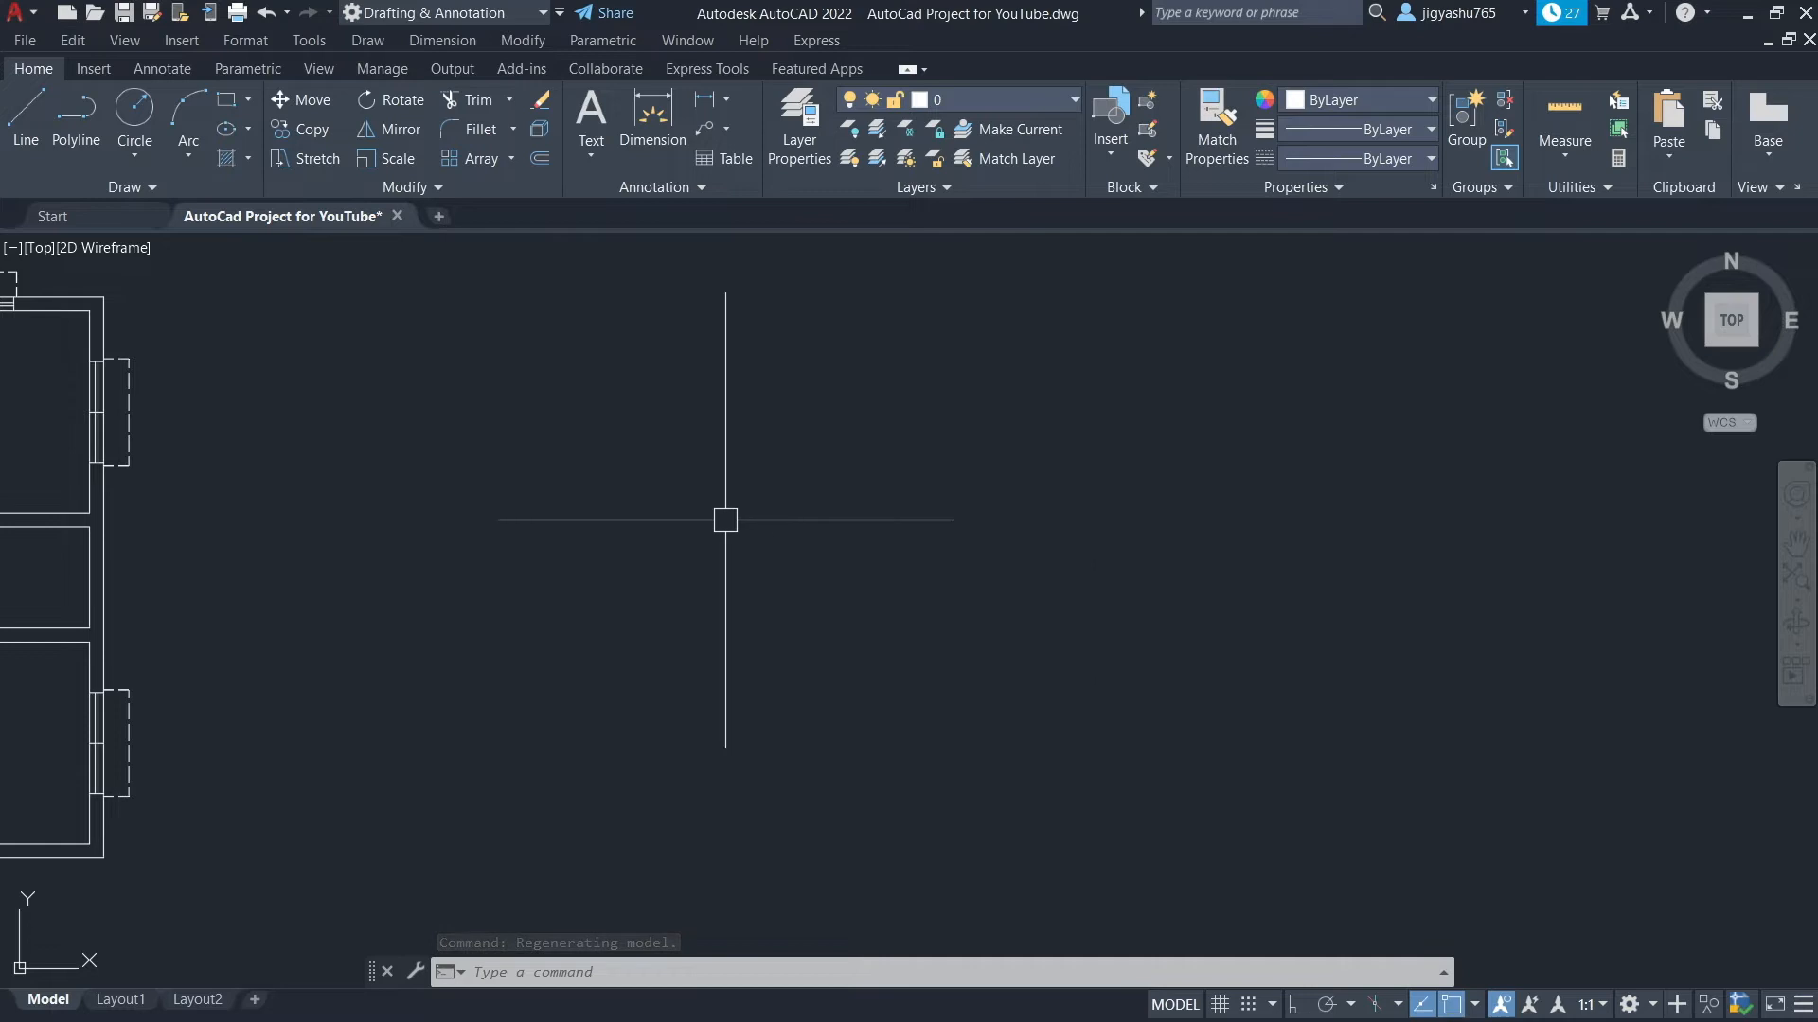
left_click(26, 111)
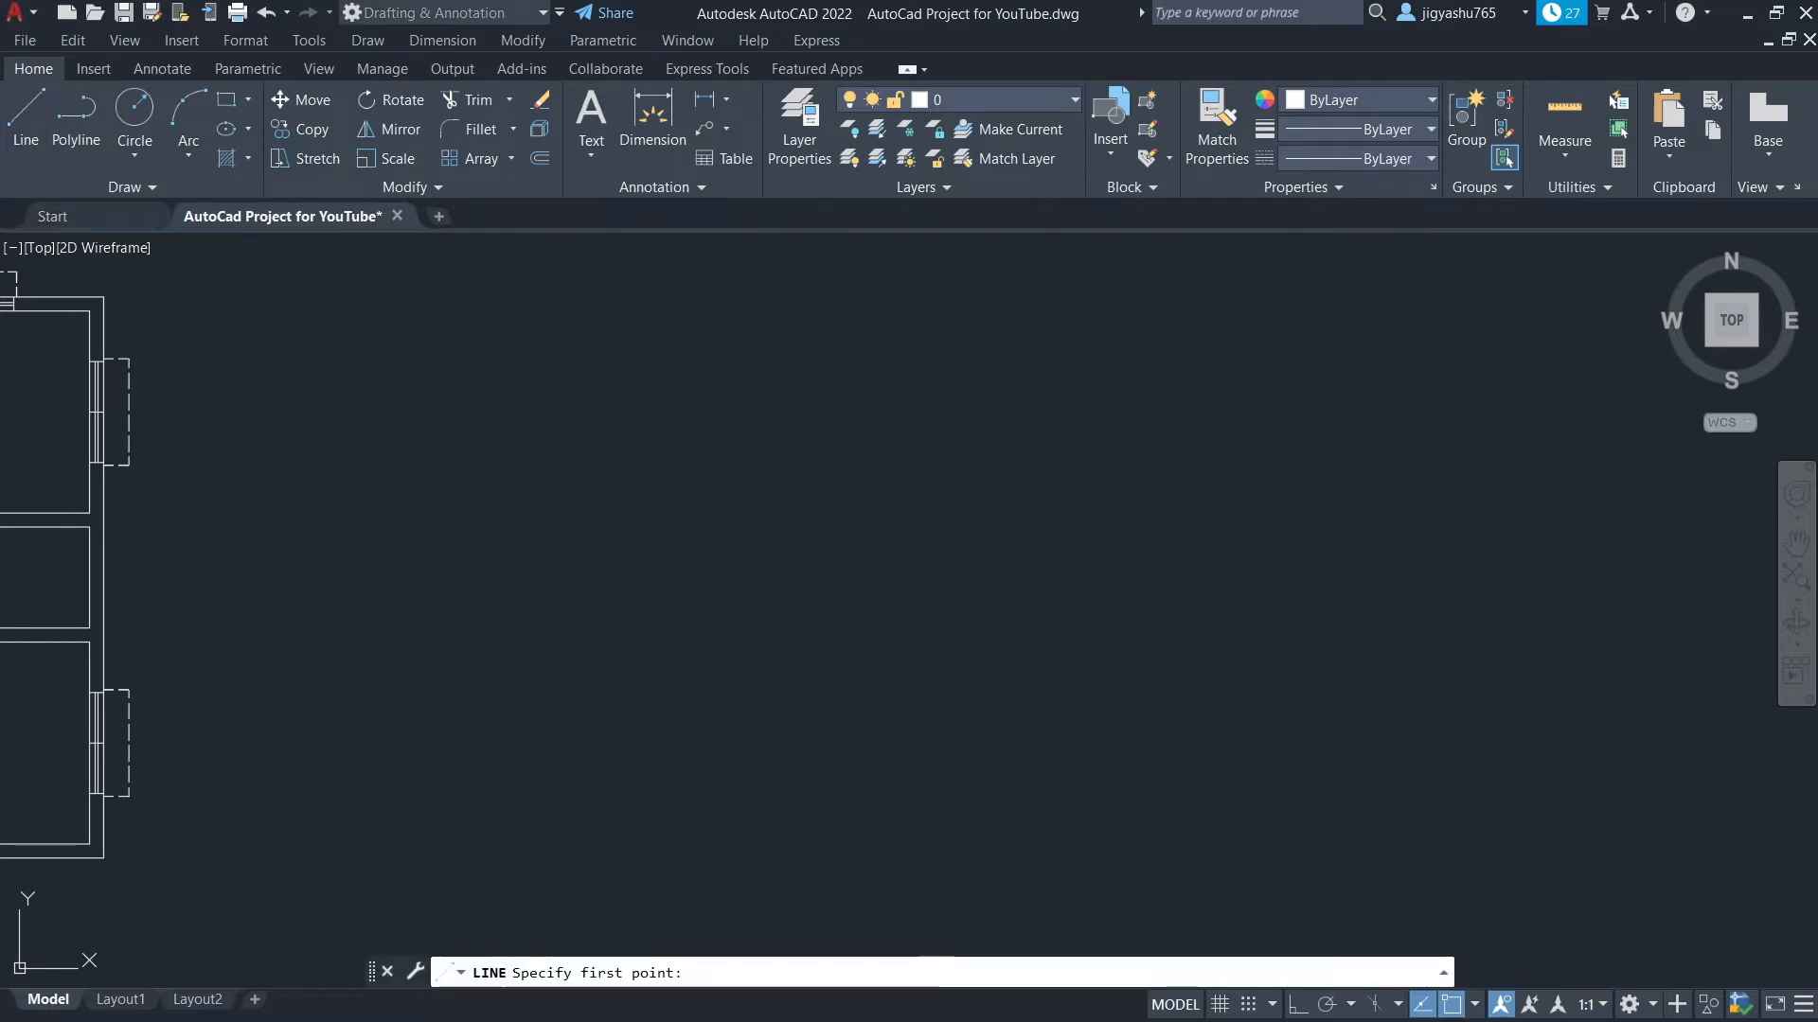
left_click(739, 437)
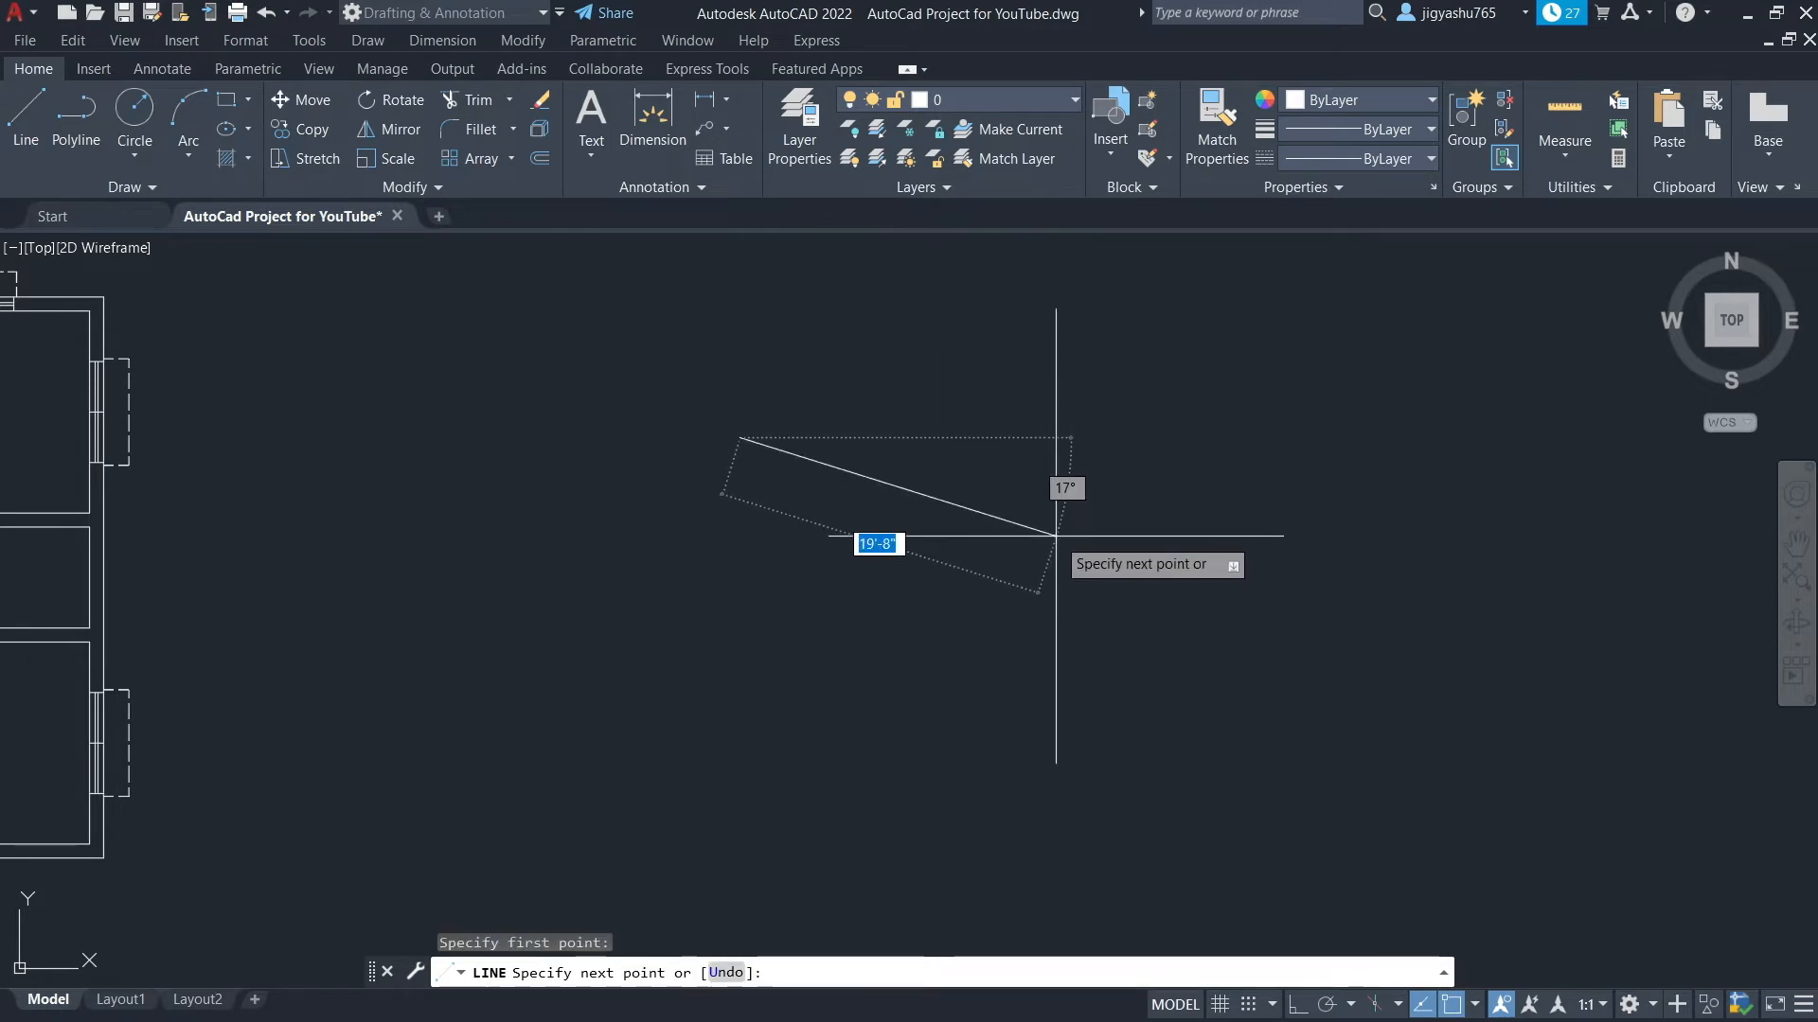
key("F8")
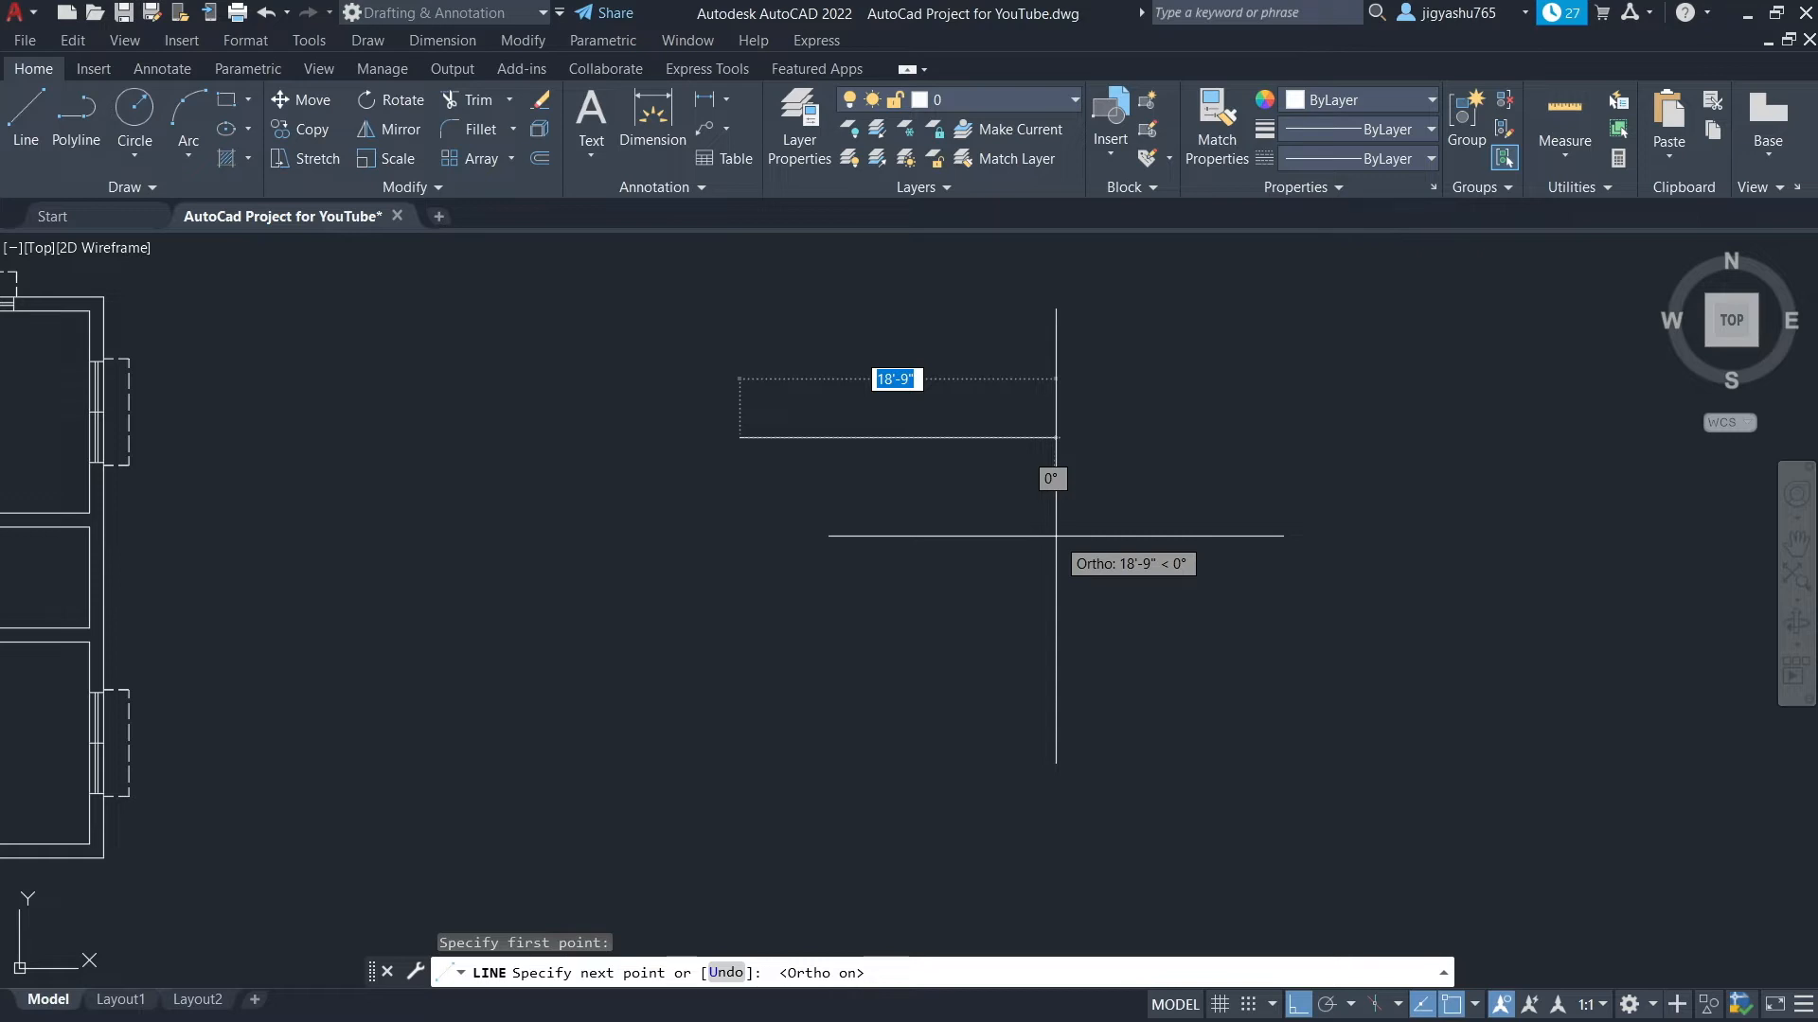
key("BackSpace")
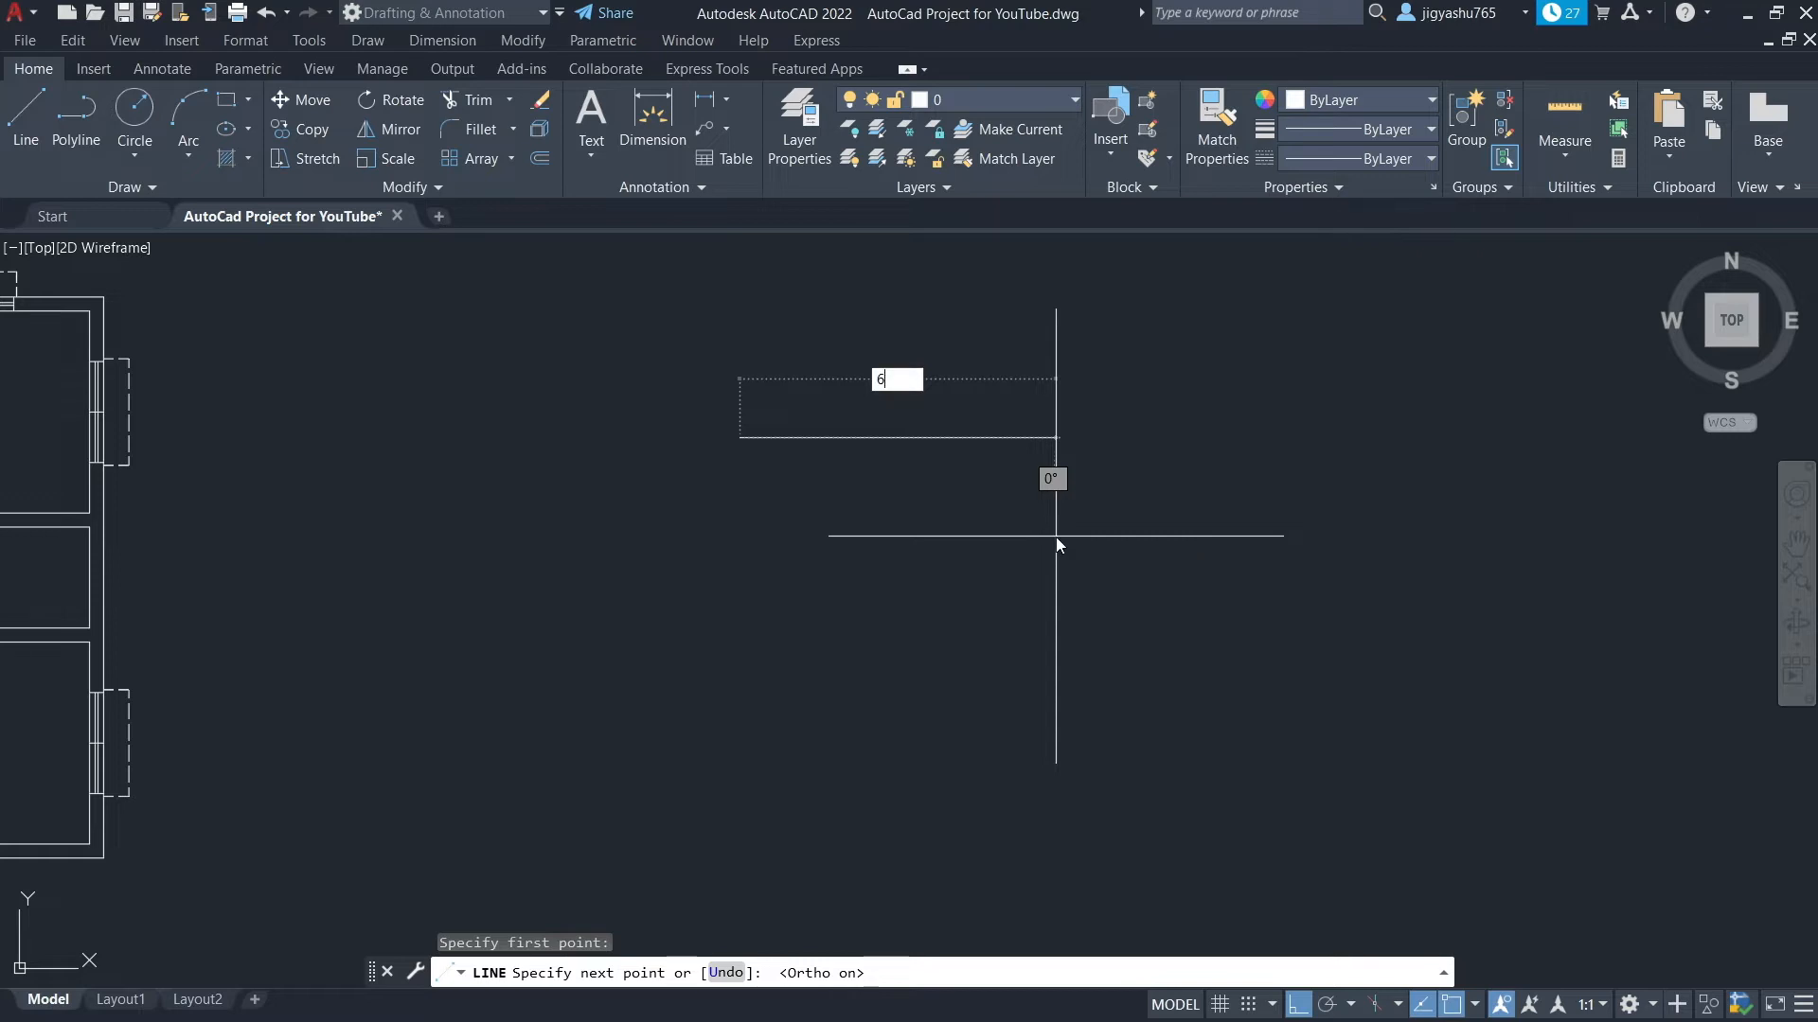
type("6'-6\"")
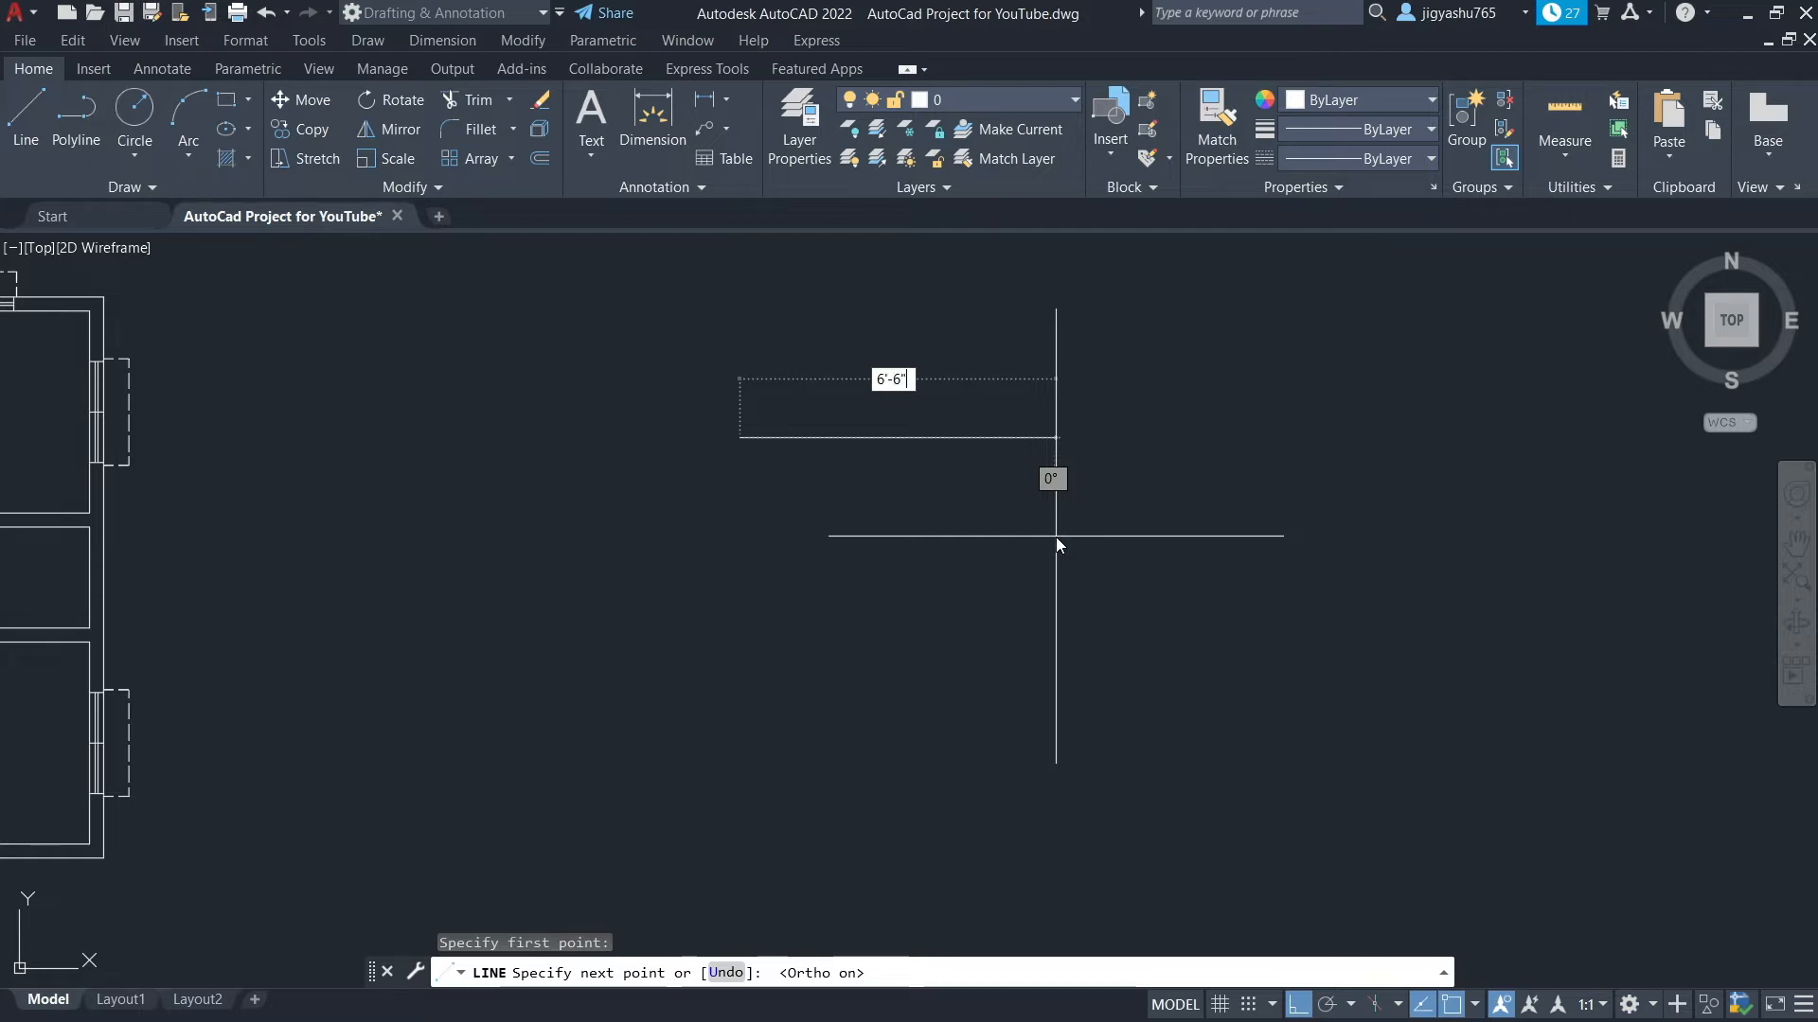
key("Return")
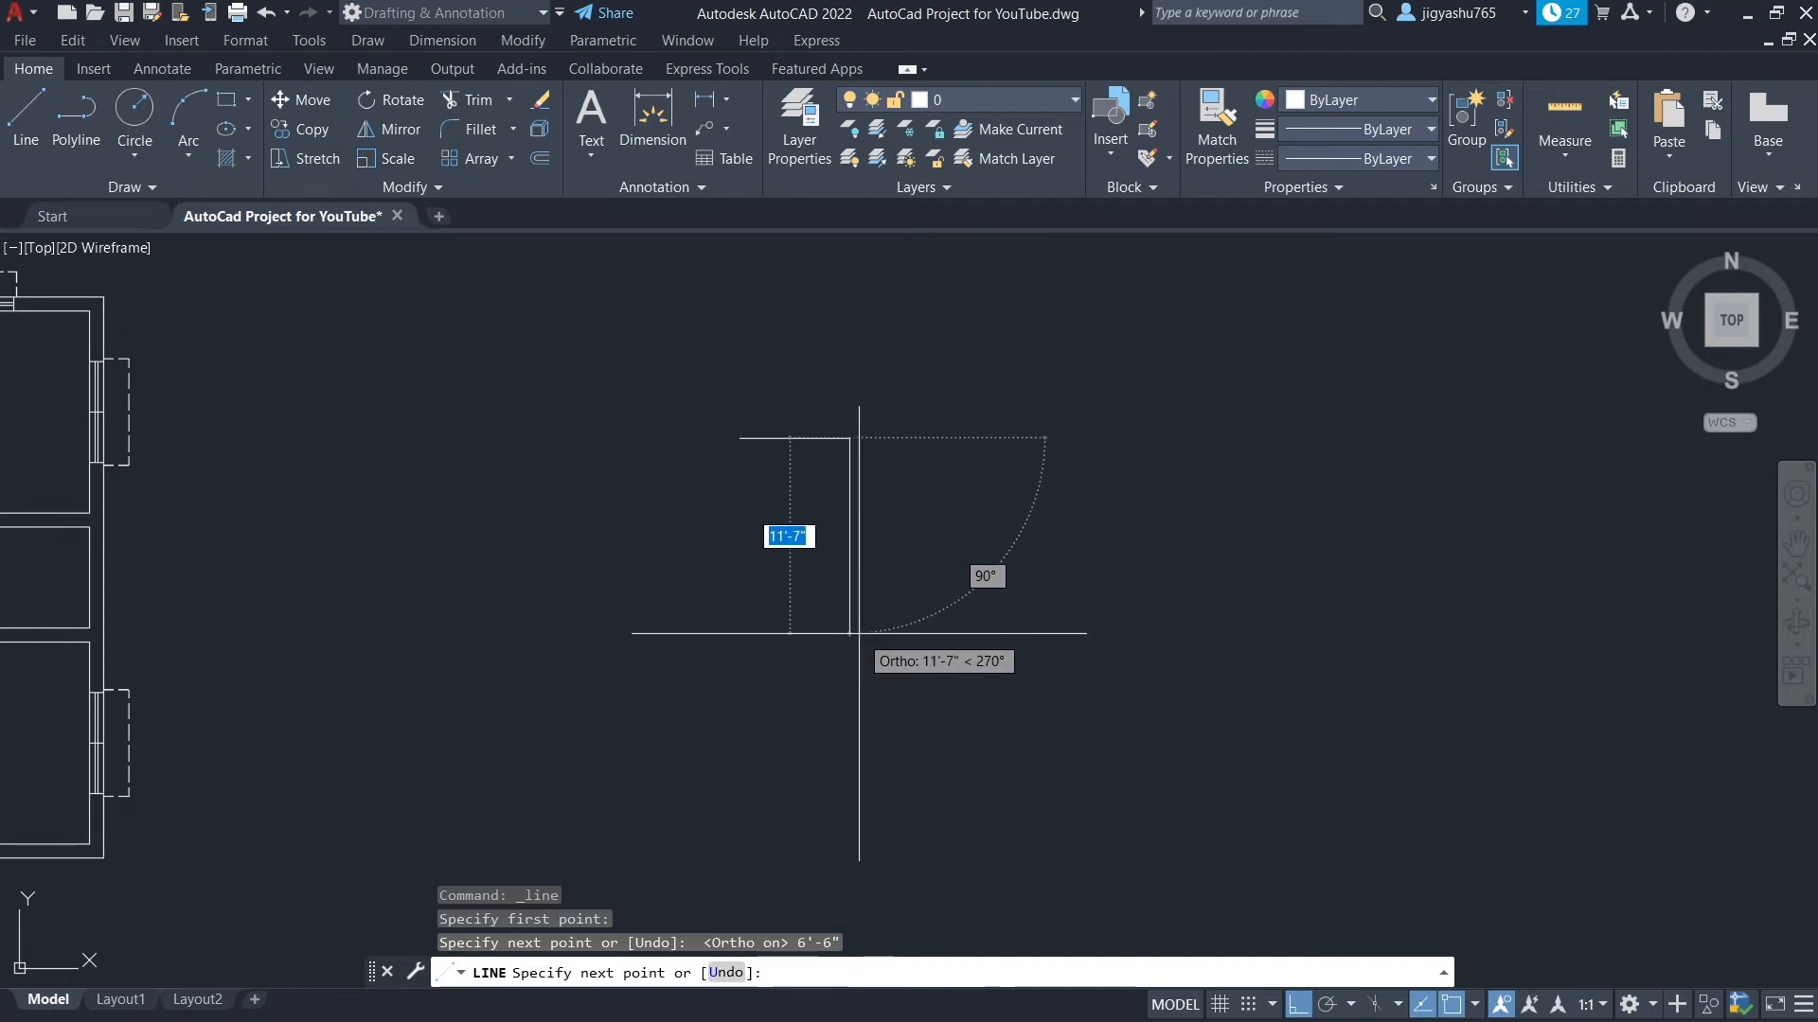
Continue the line 2'-6" straight down from the segment's right end, then 6'-6" back to the left
type("2")
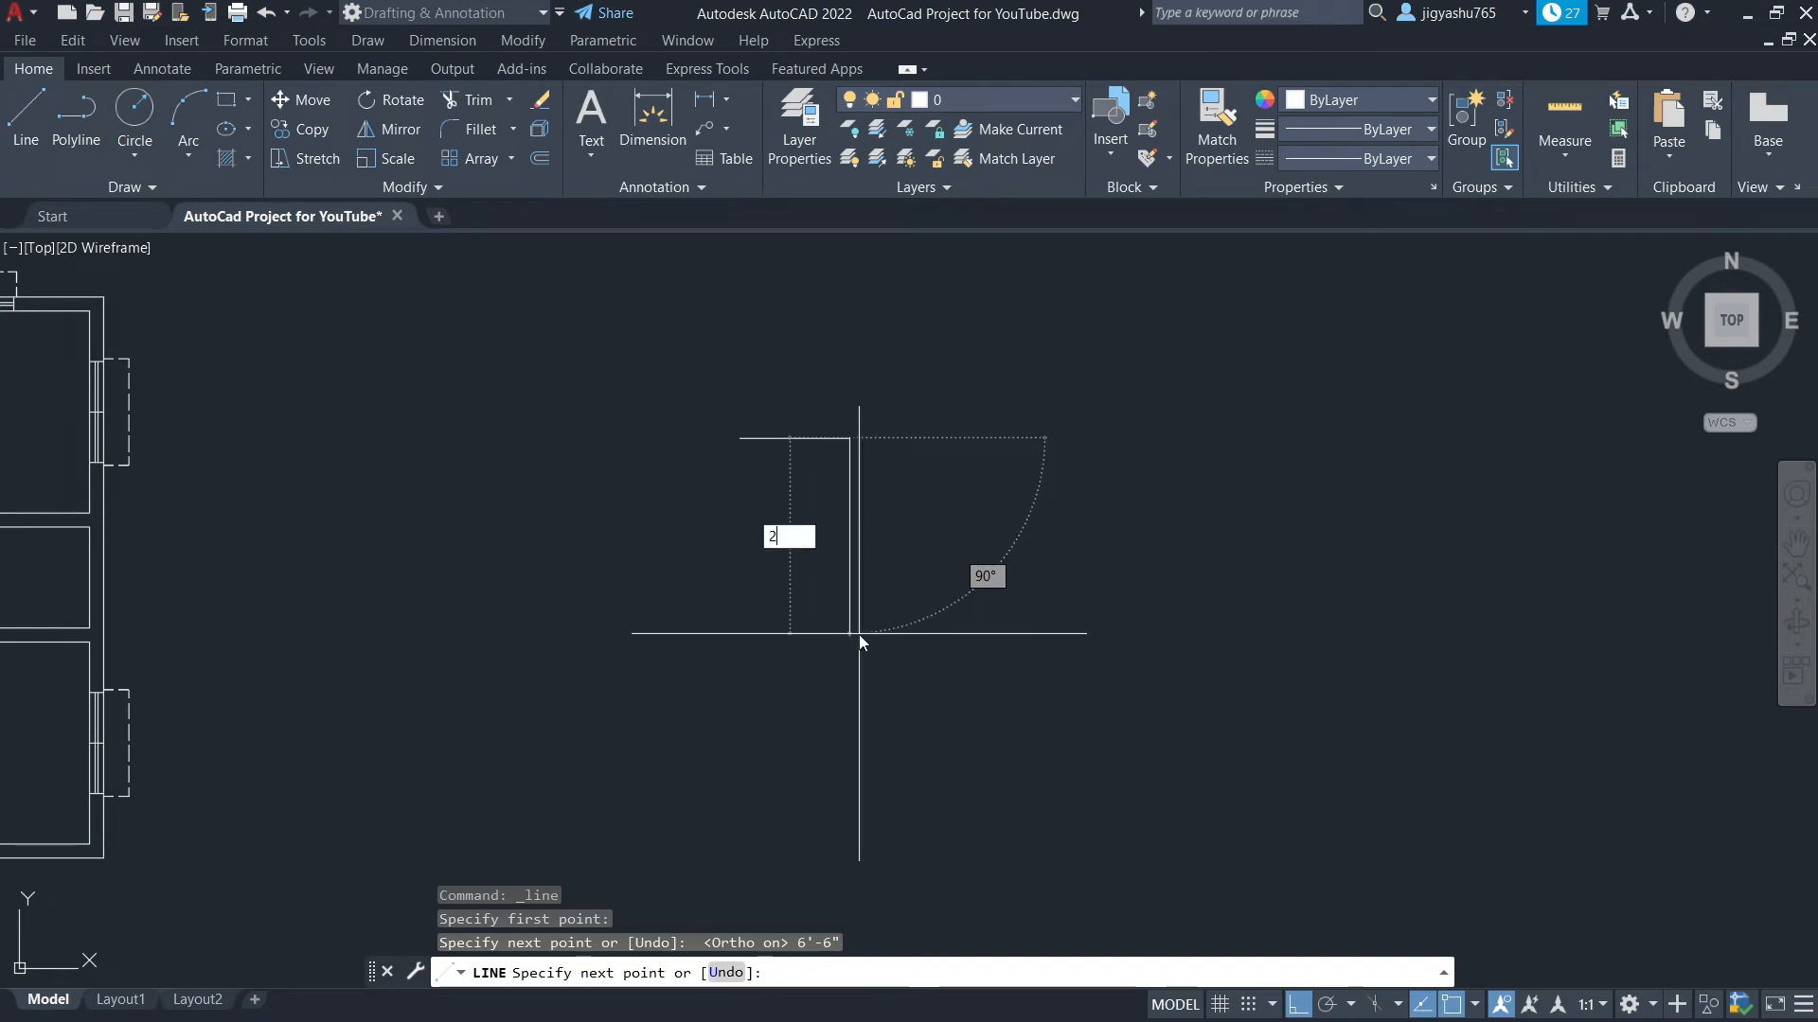
type("'")
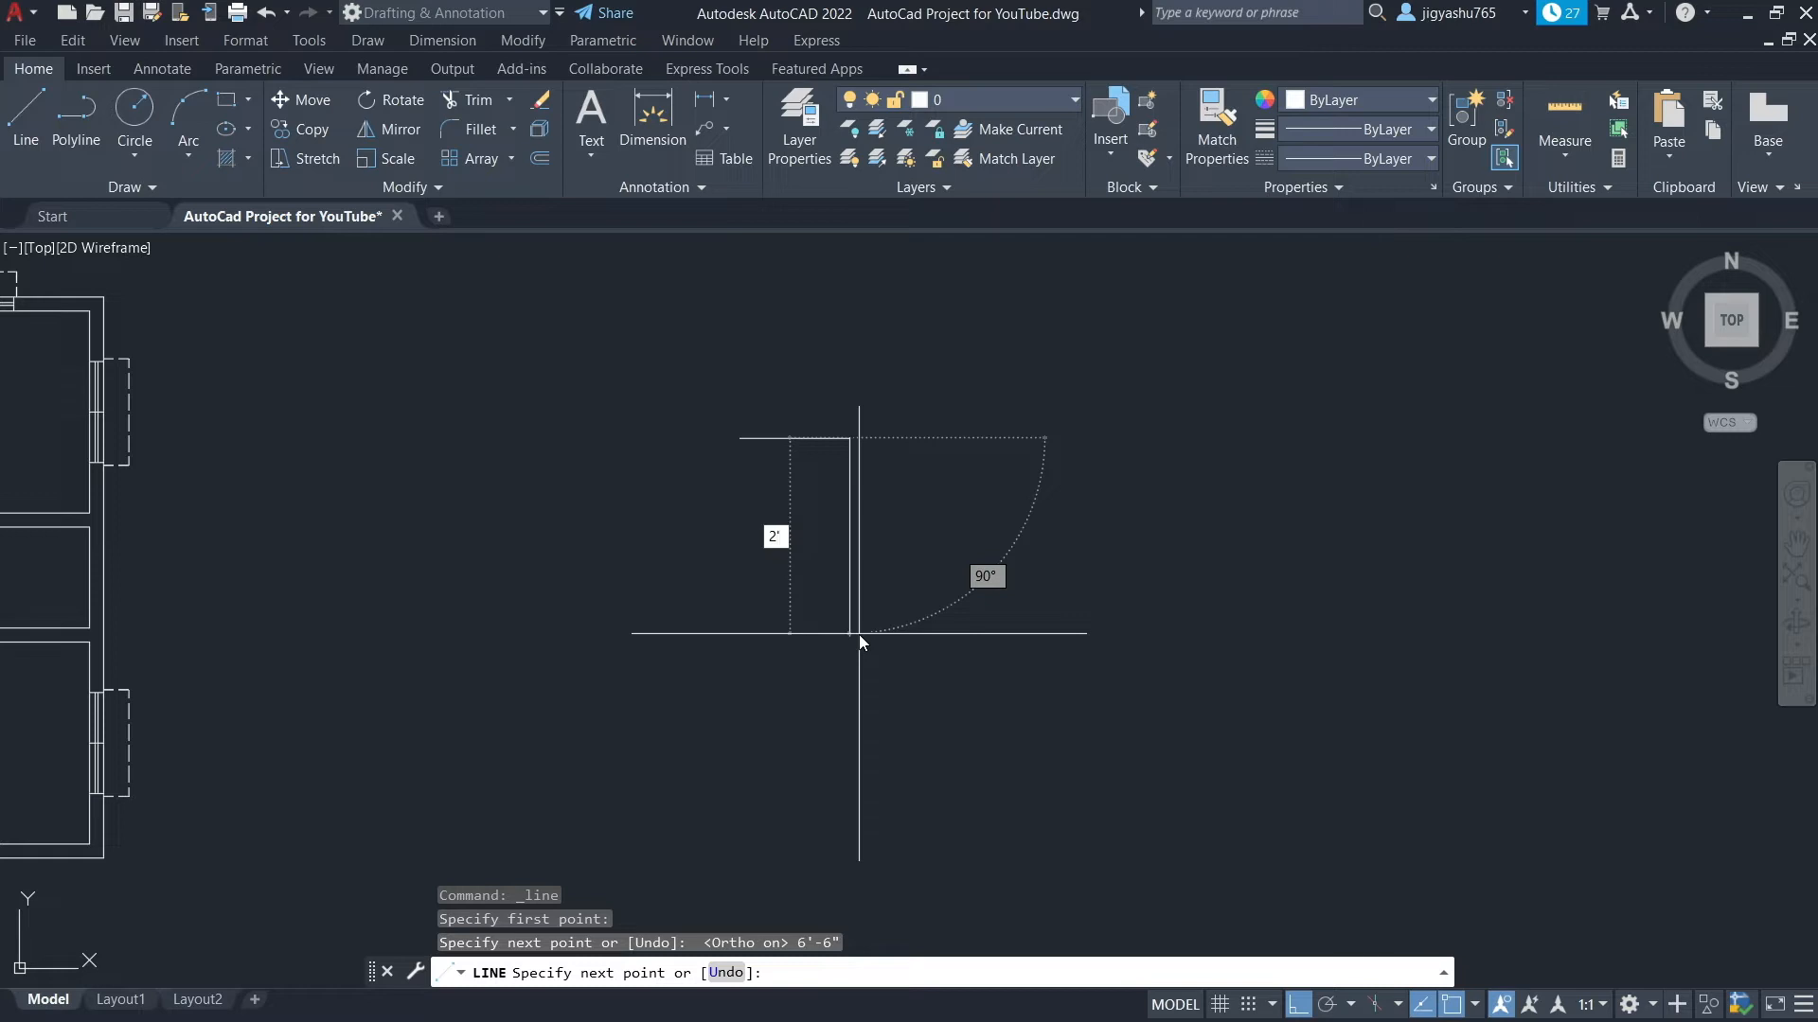
type("-6\"")
key("Return")
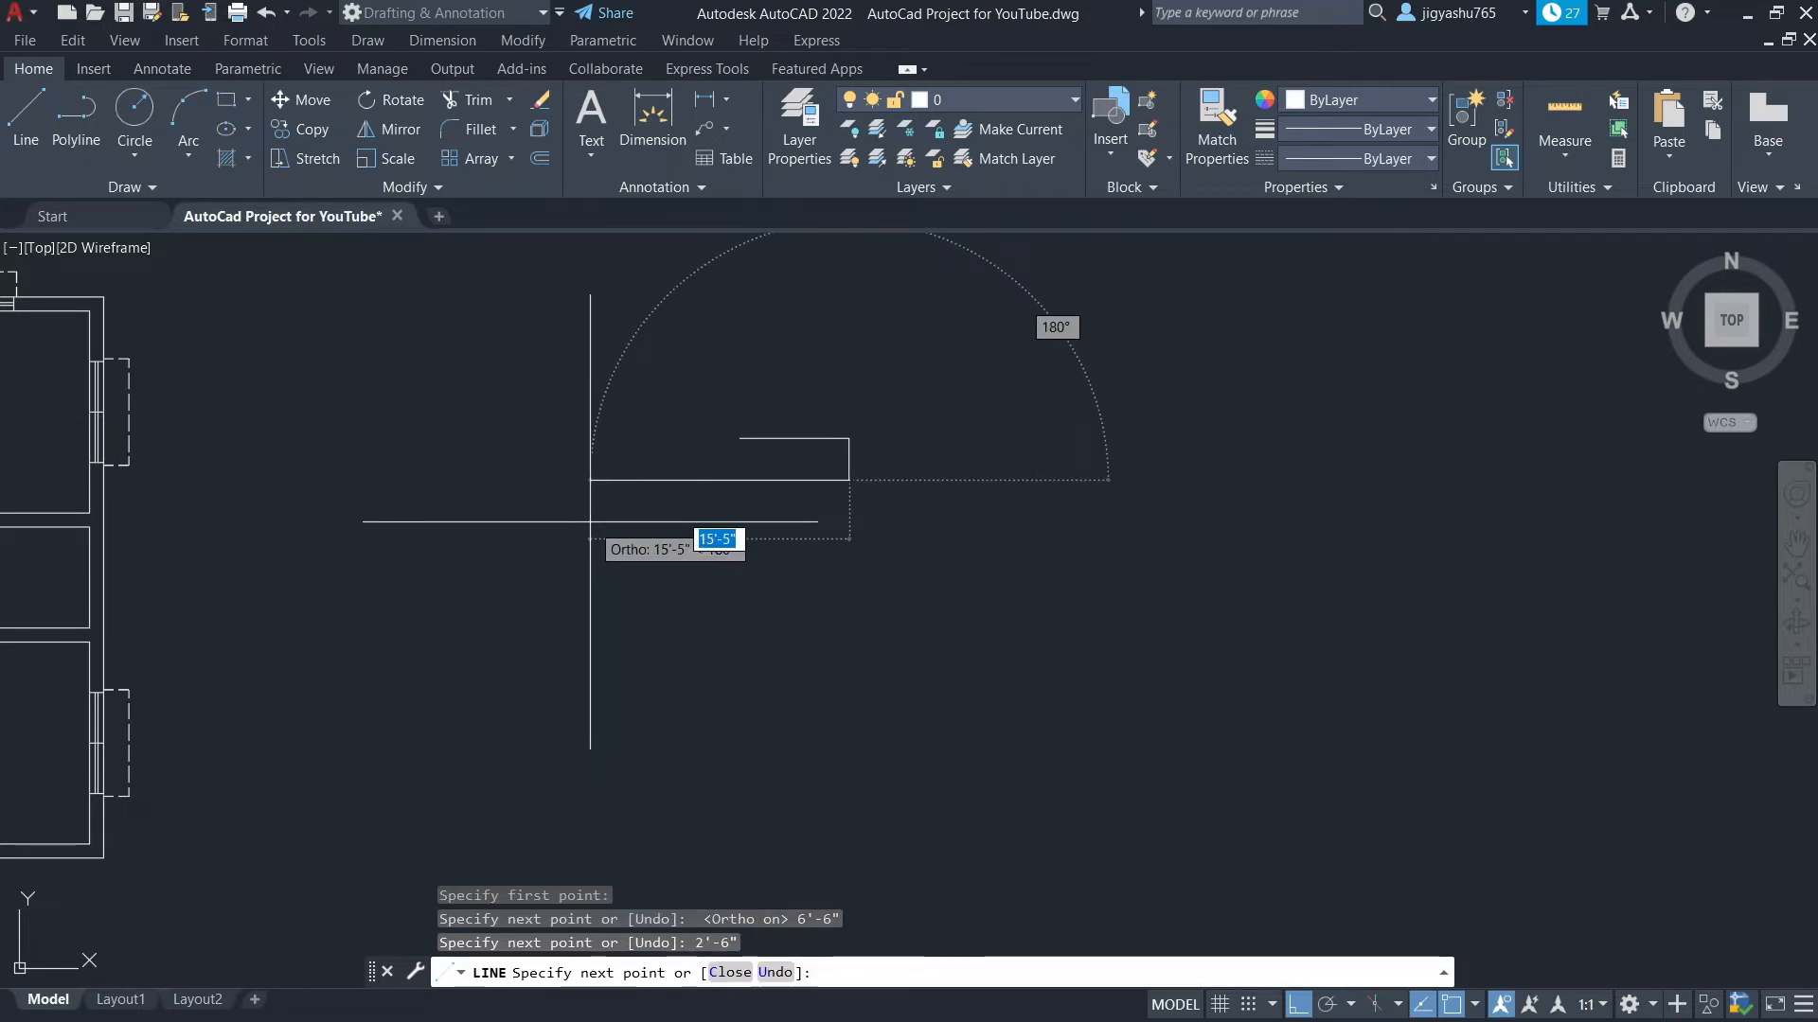
type("6'")
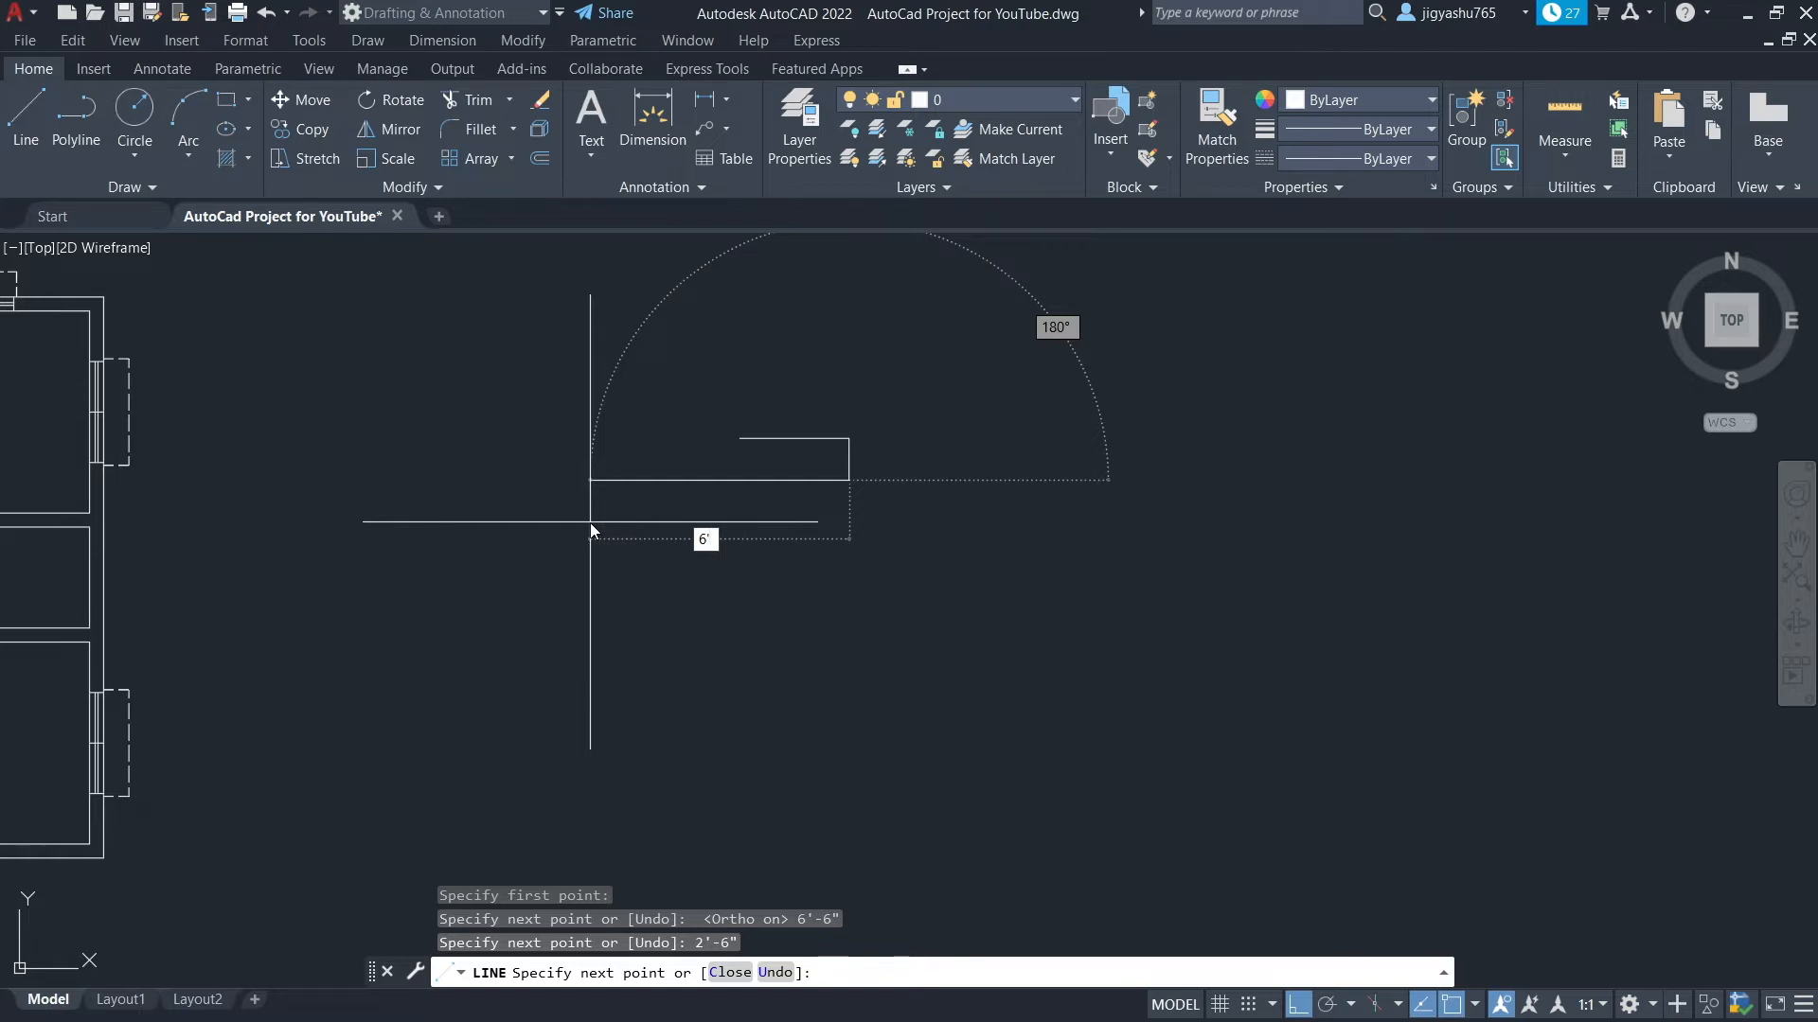
type("-6")
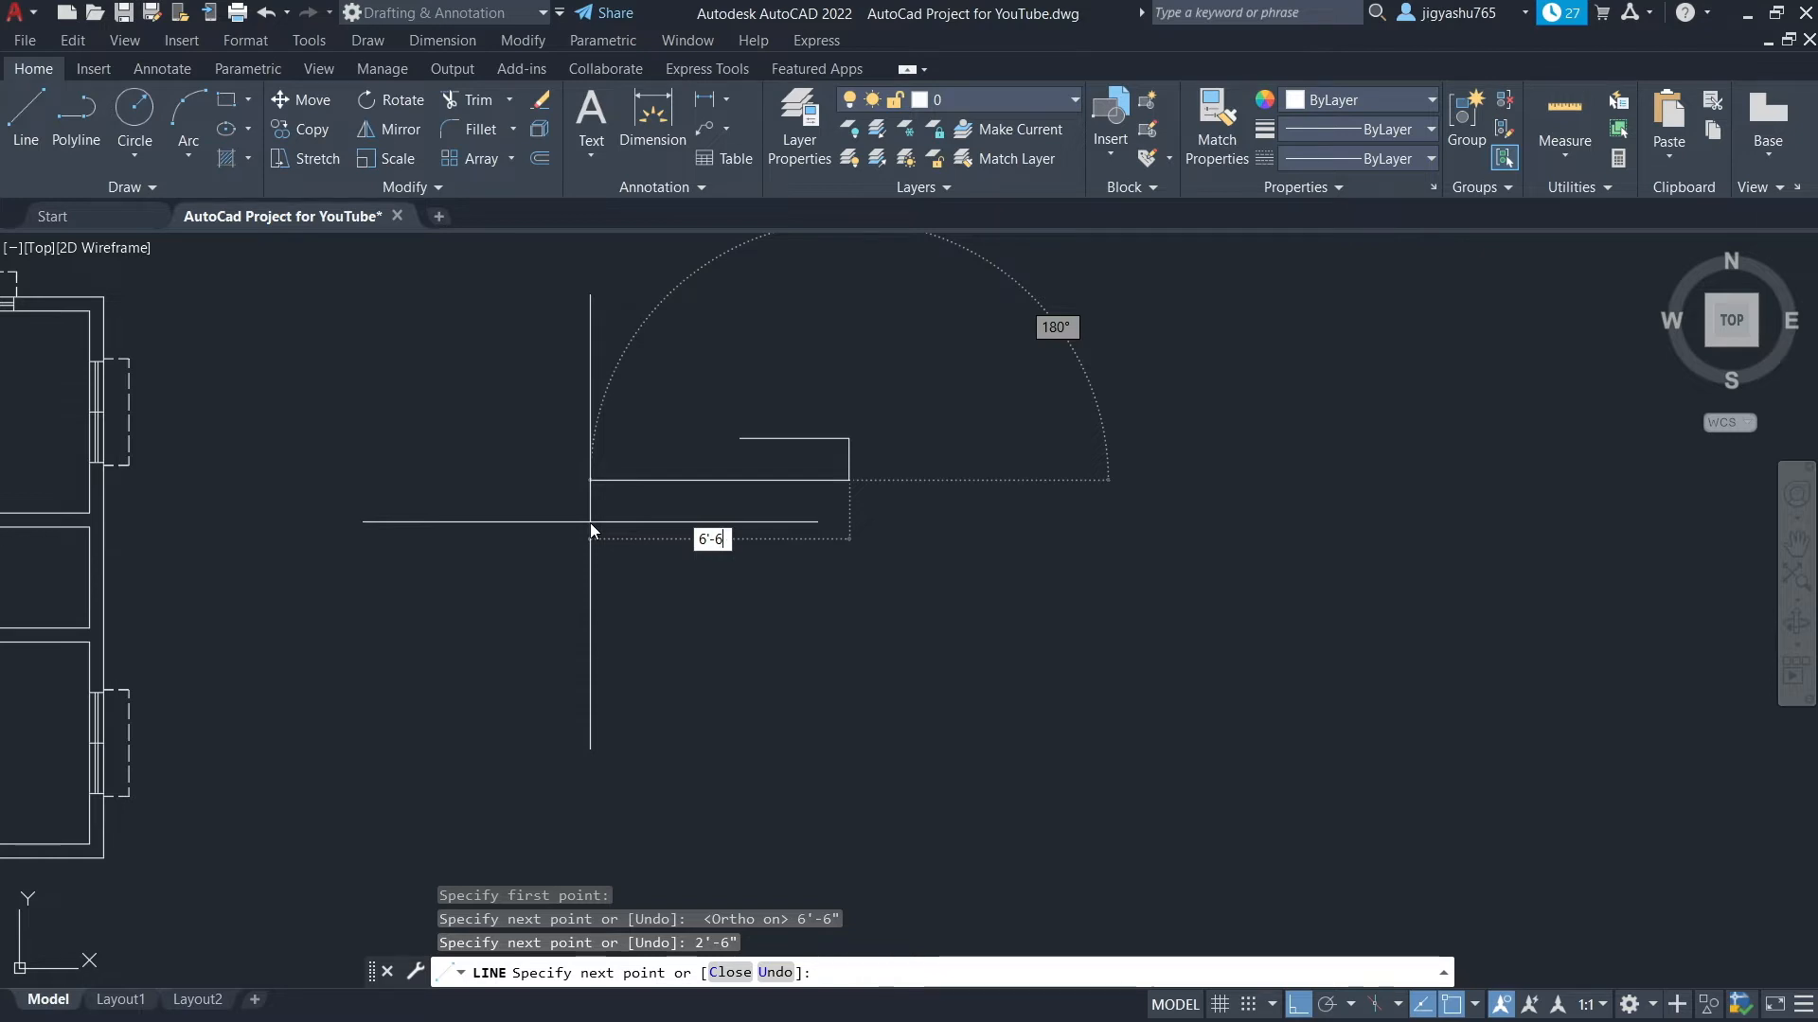
type("\"")
key("Return")
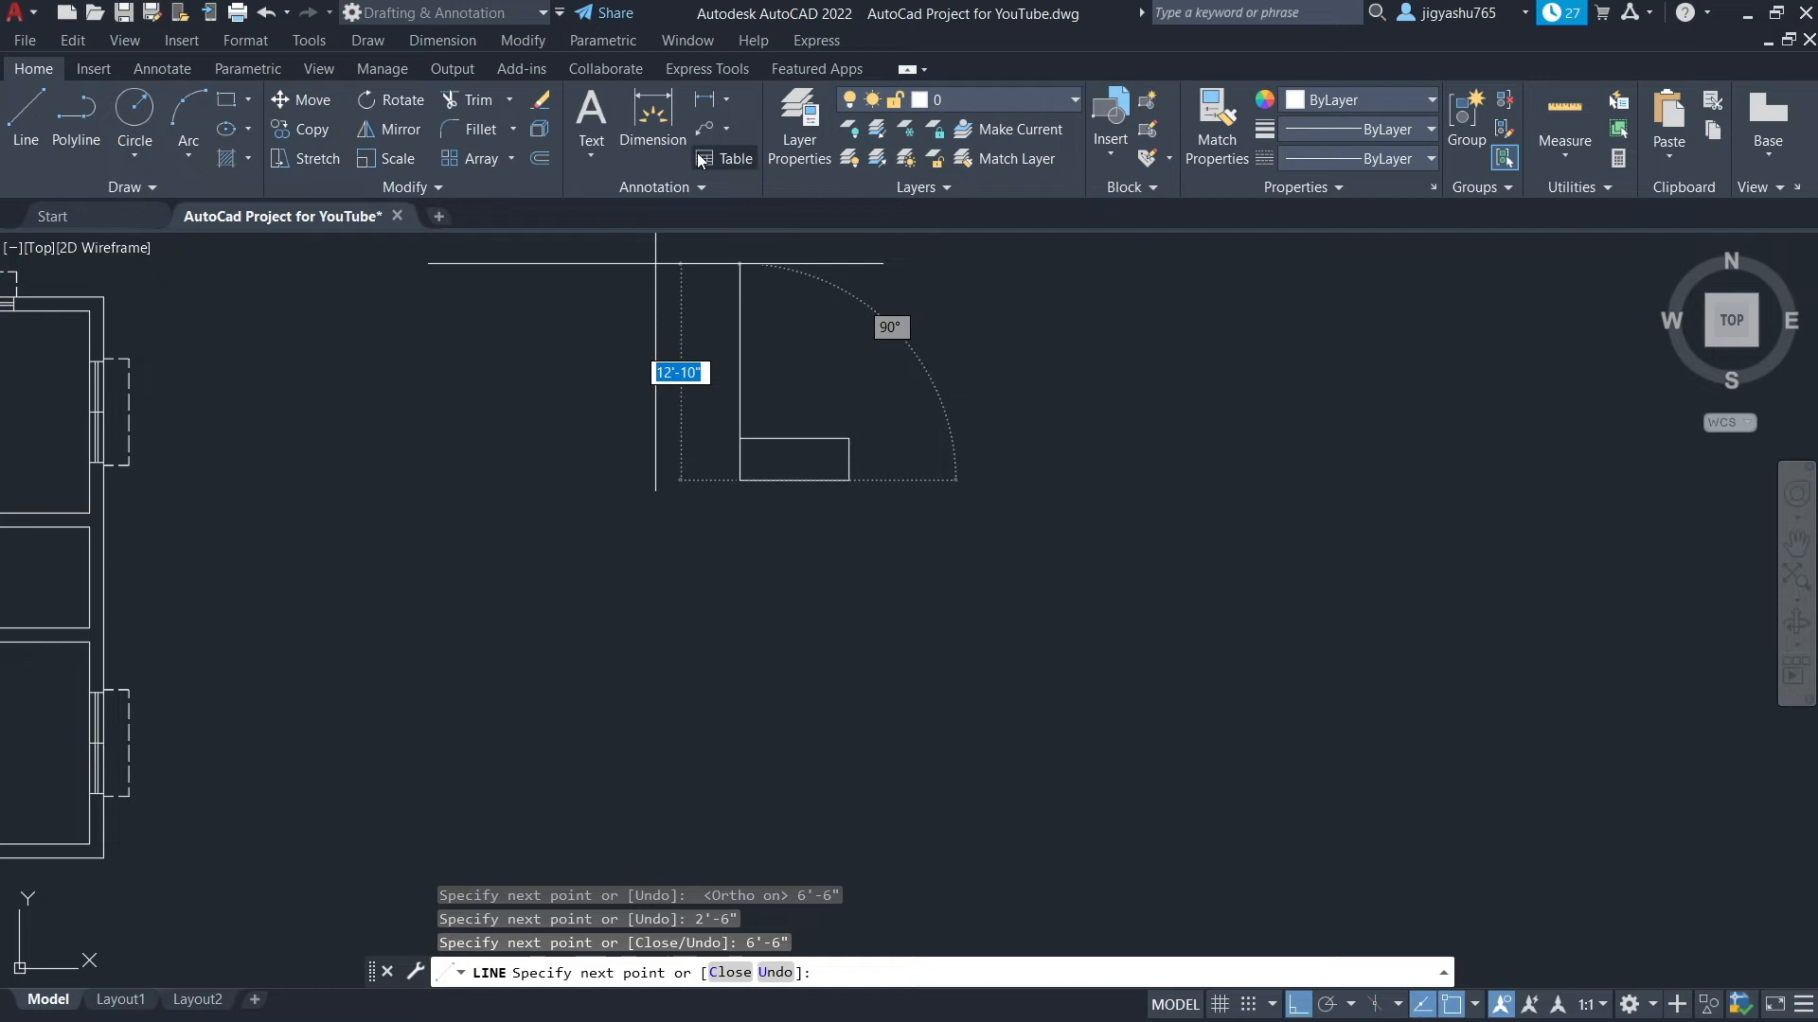
Close the line back to its starting point to complete the rectangular outline
type("ccc")
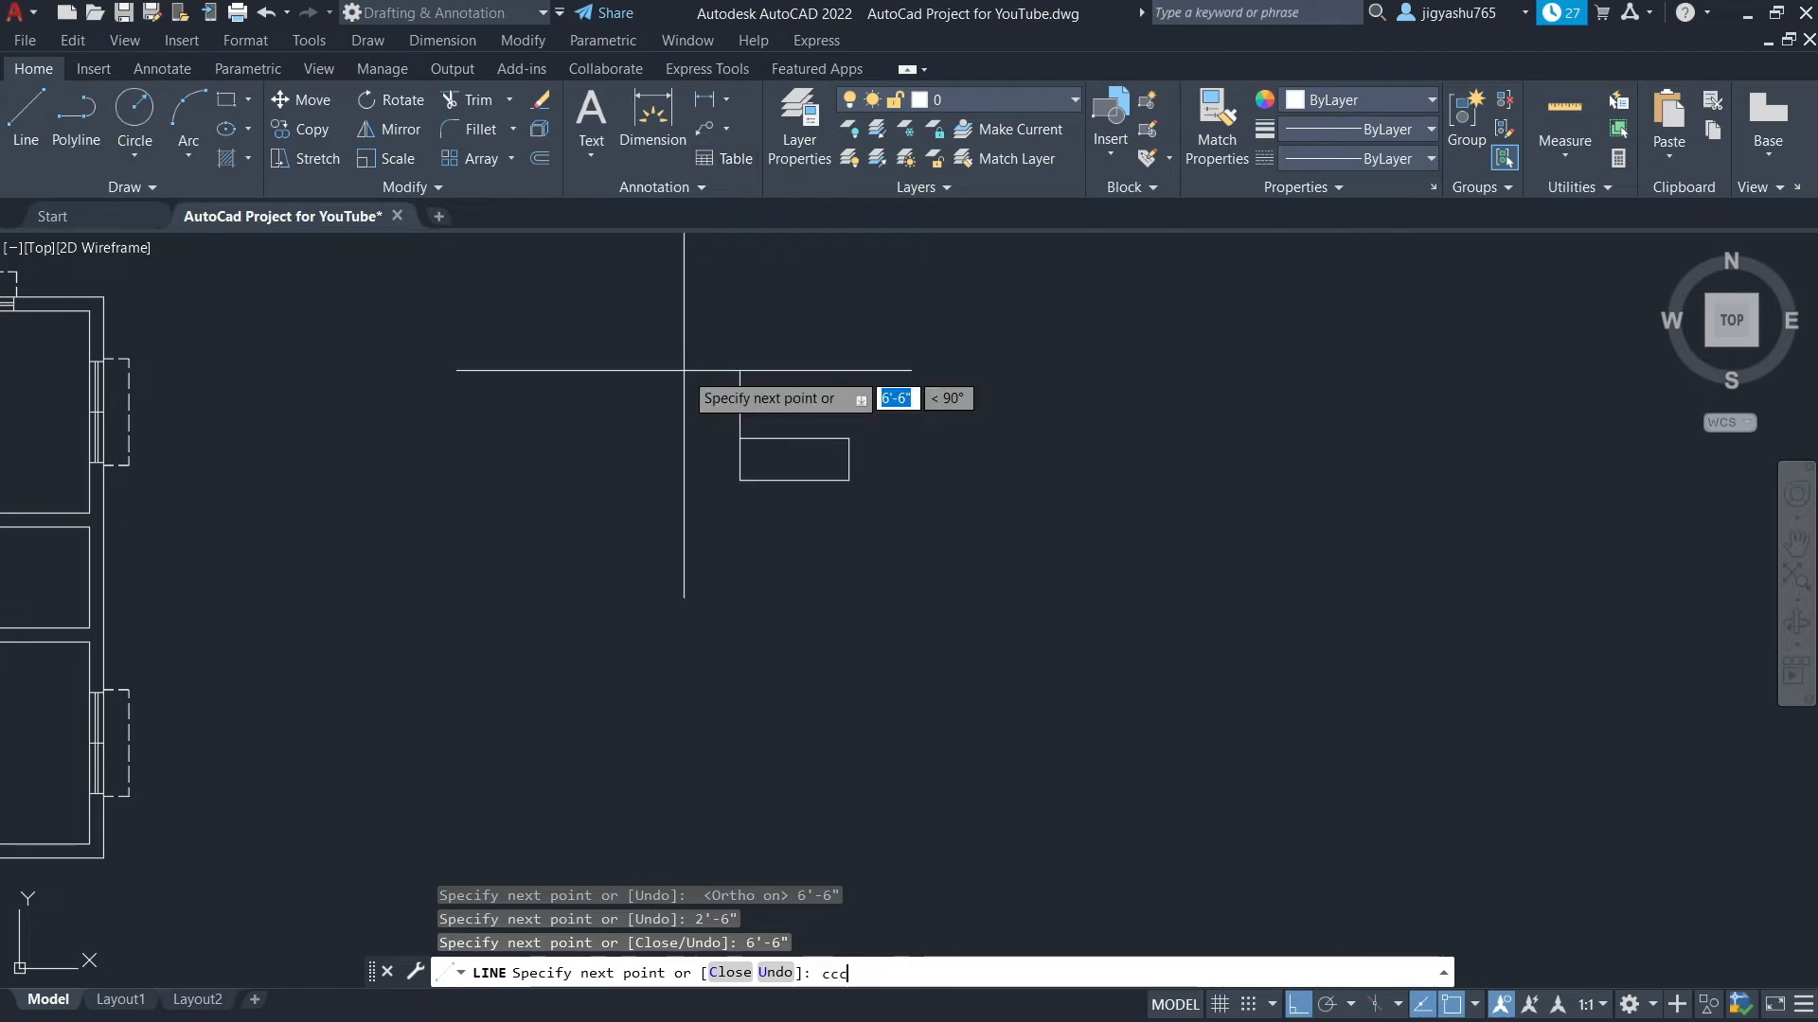
key("Return")
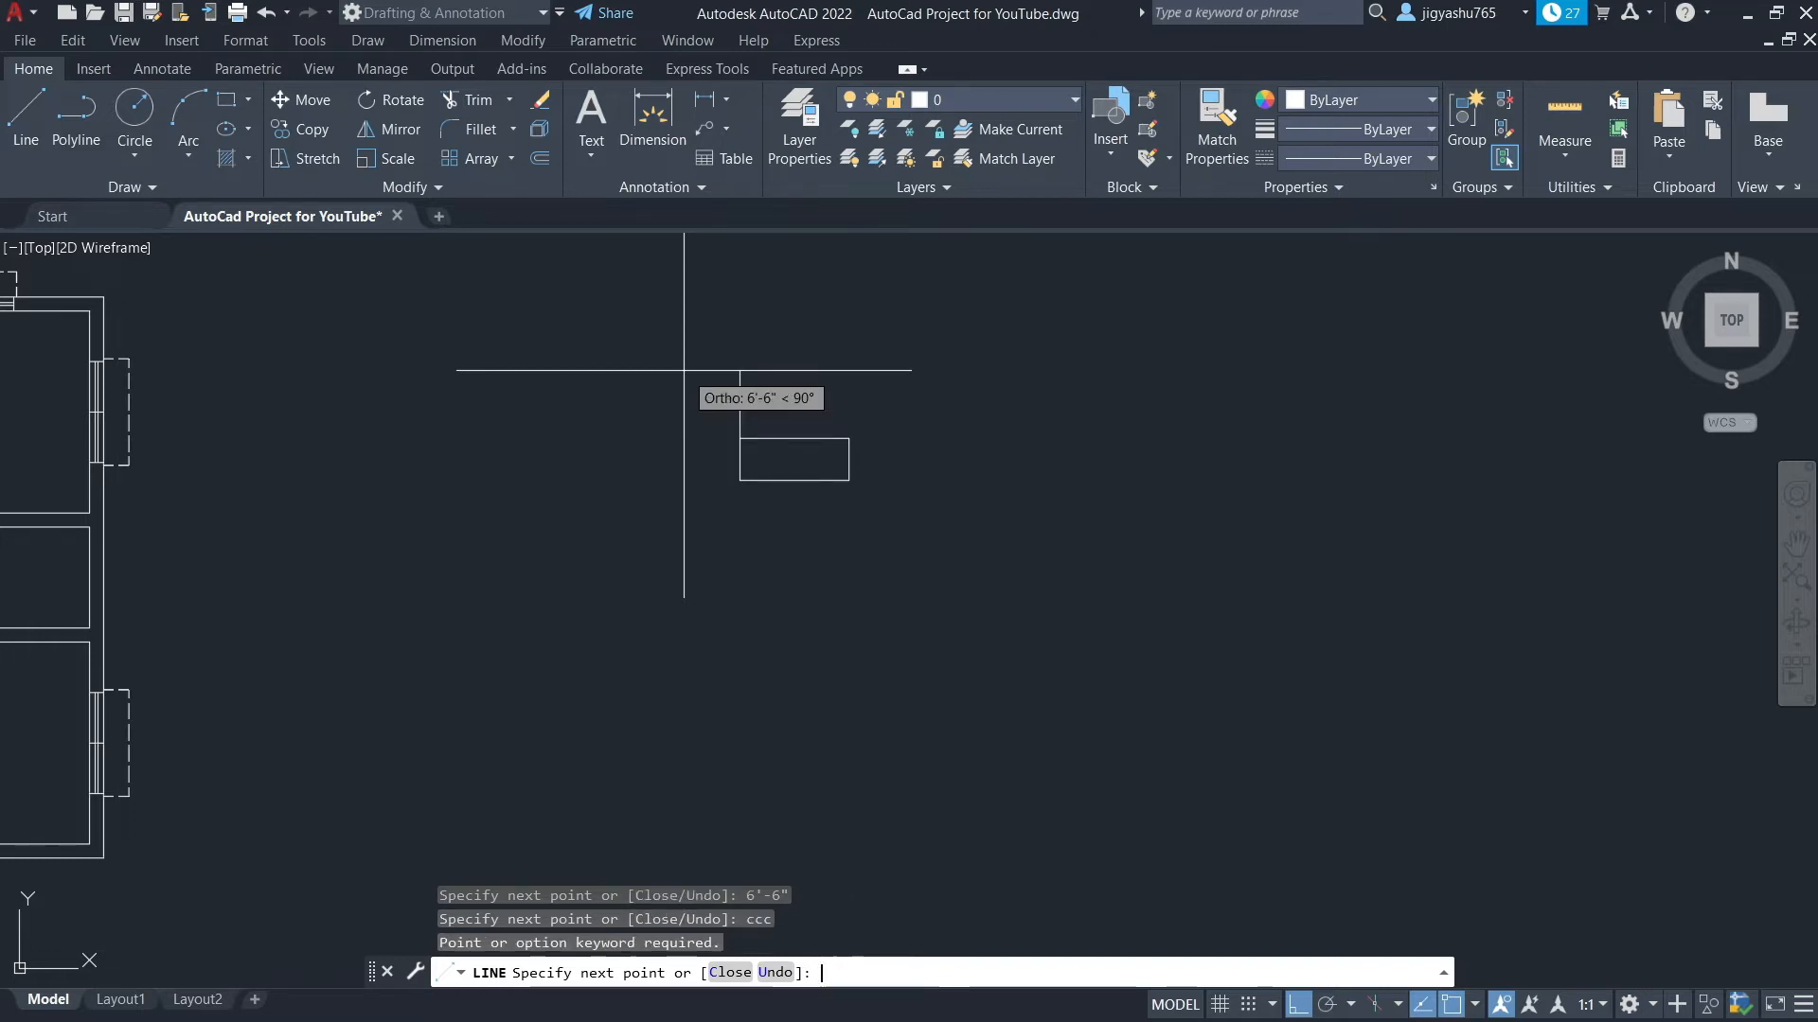
left_click(740, 480)
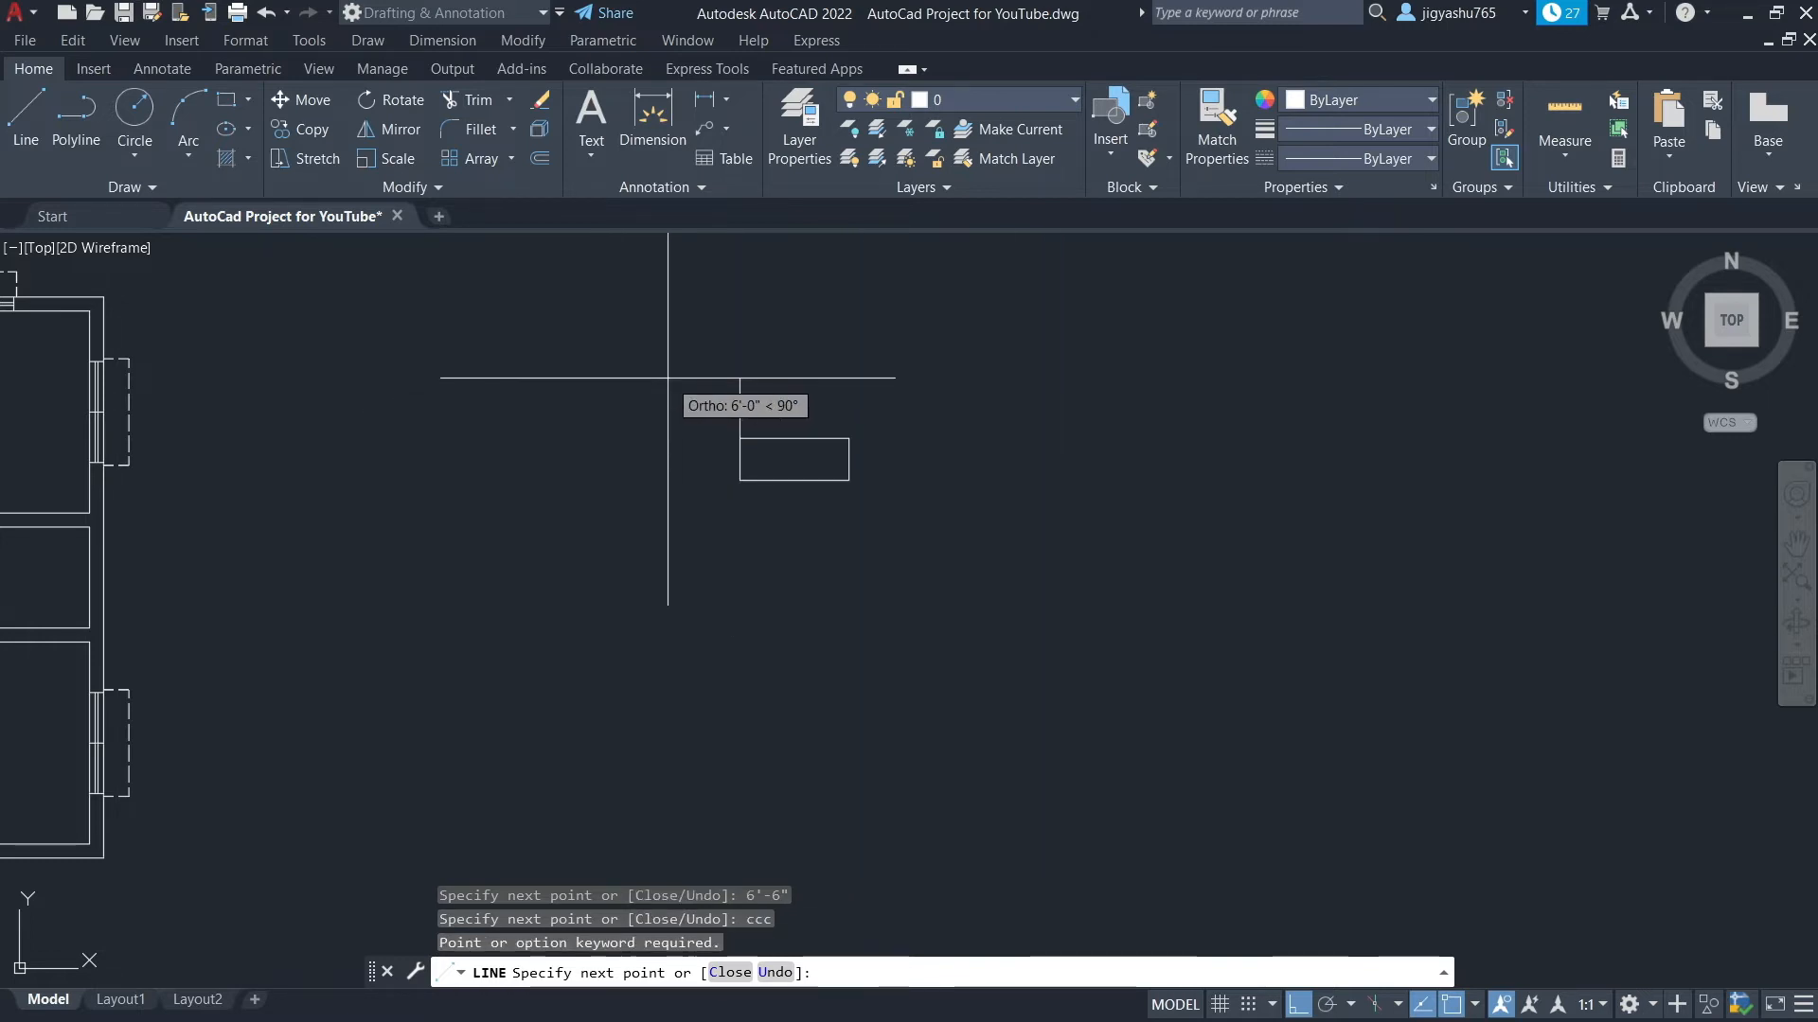
type("c")
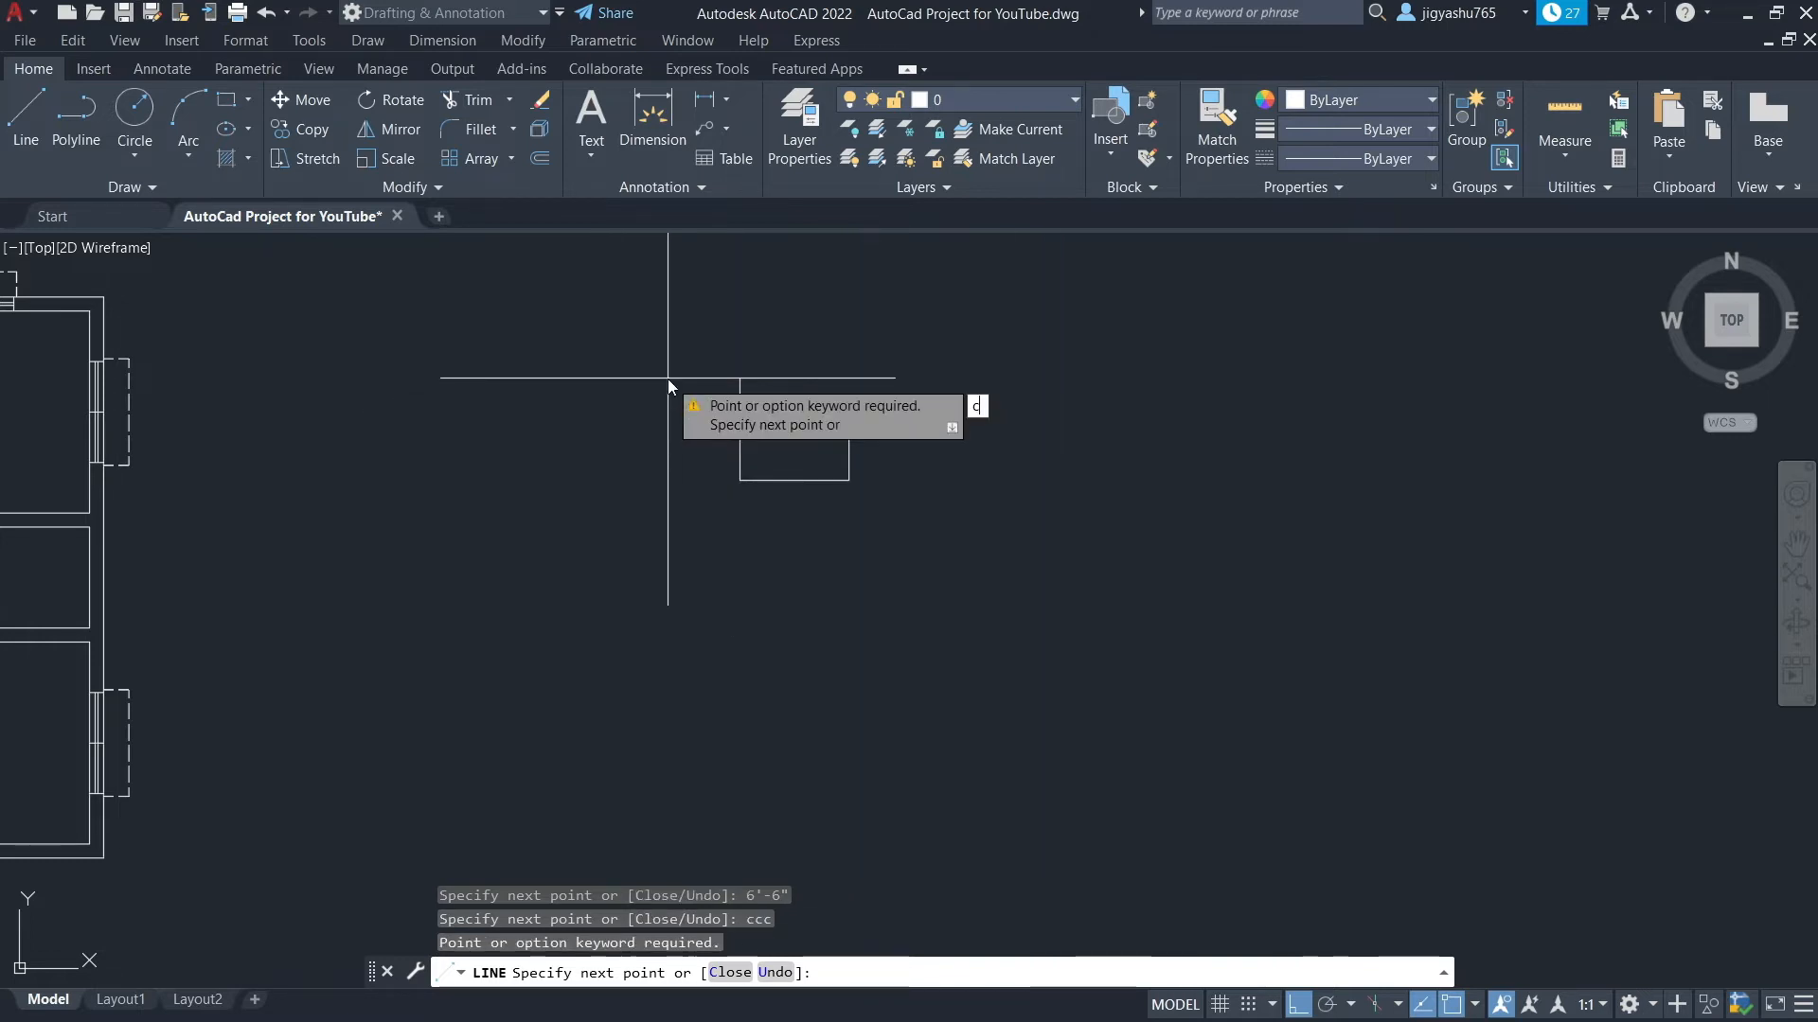
key("Return")
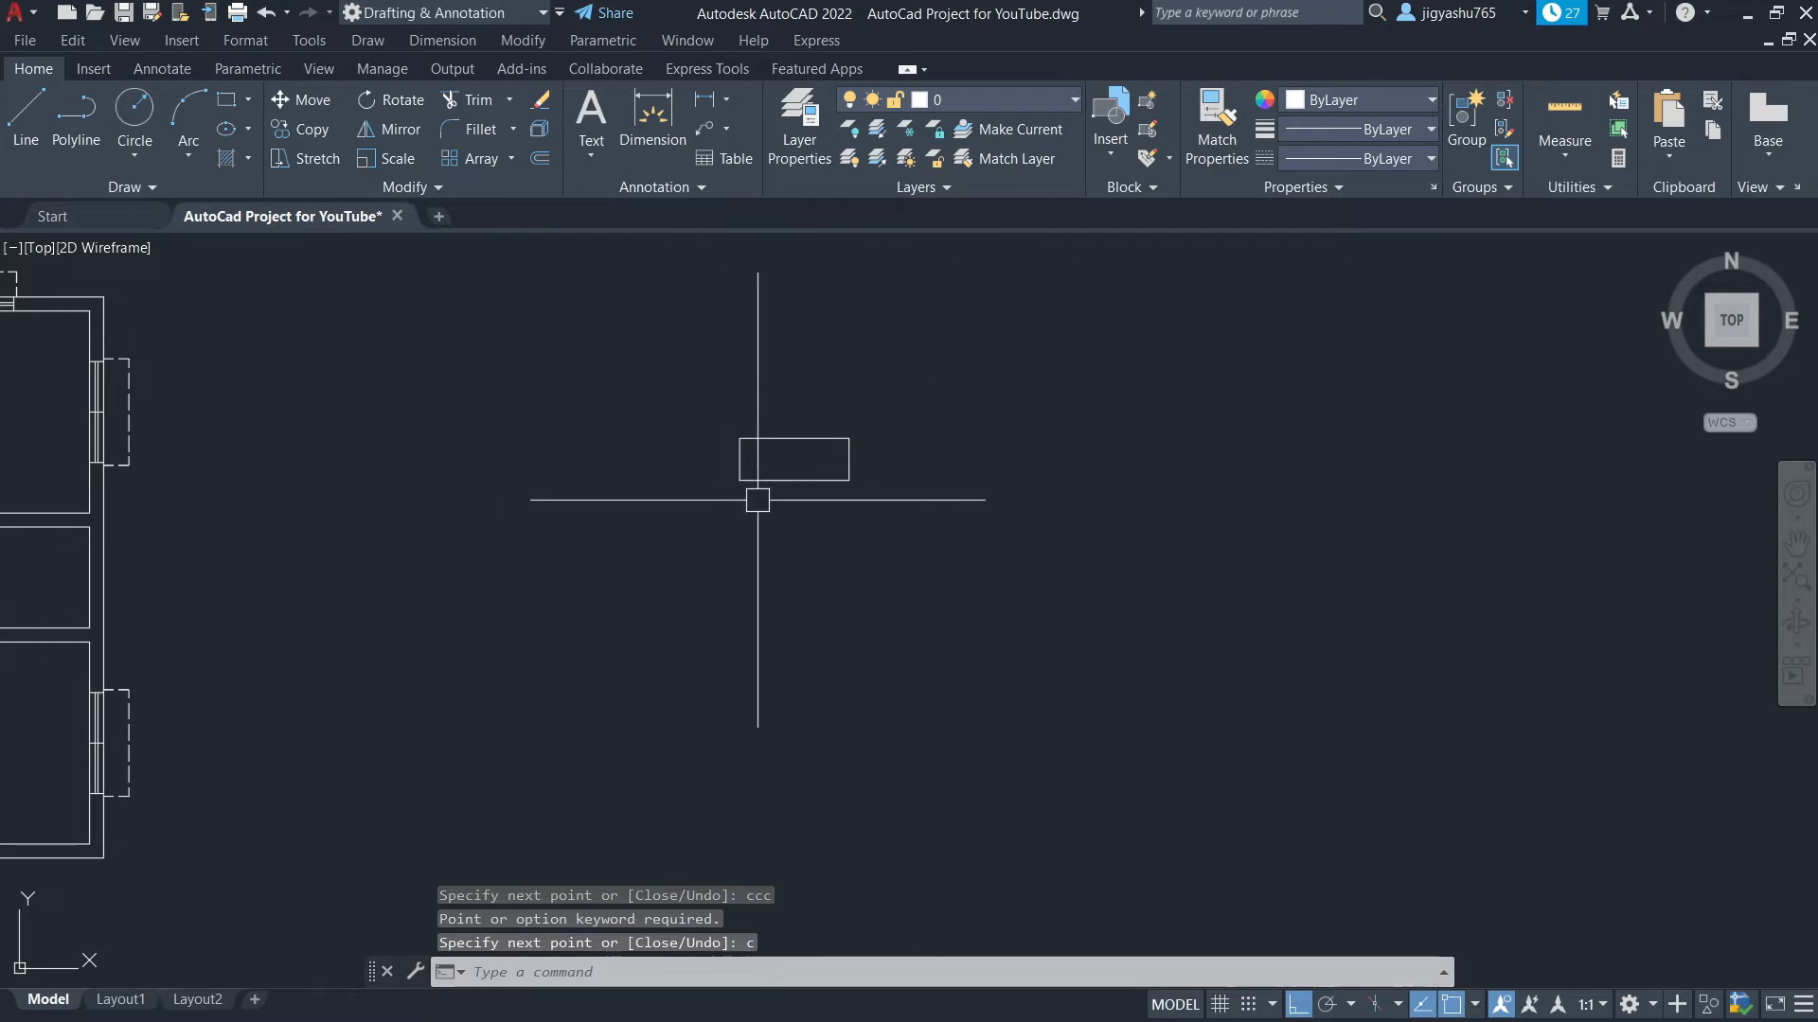
Offset the rectangle's left and right edges 3" inward
scroll(803, 414, "up", 4)
scroll(769, 621, "up", 4)
scroll(763, 549, "down", 2)
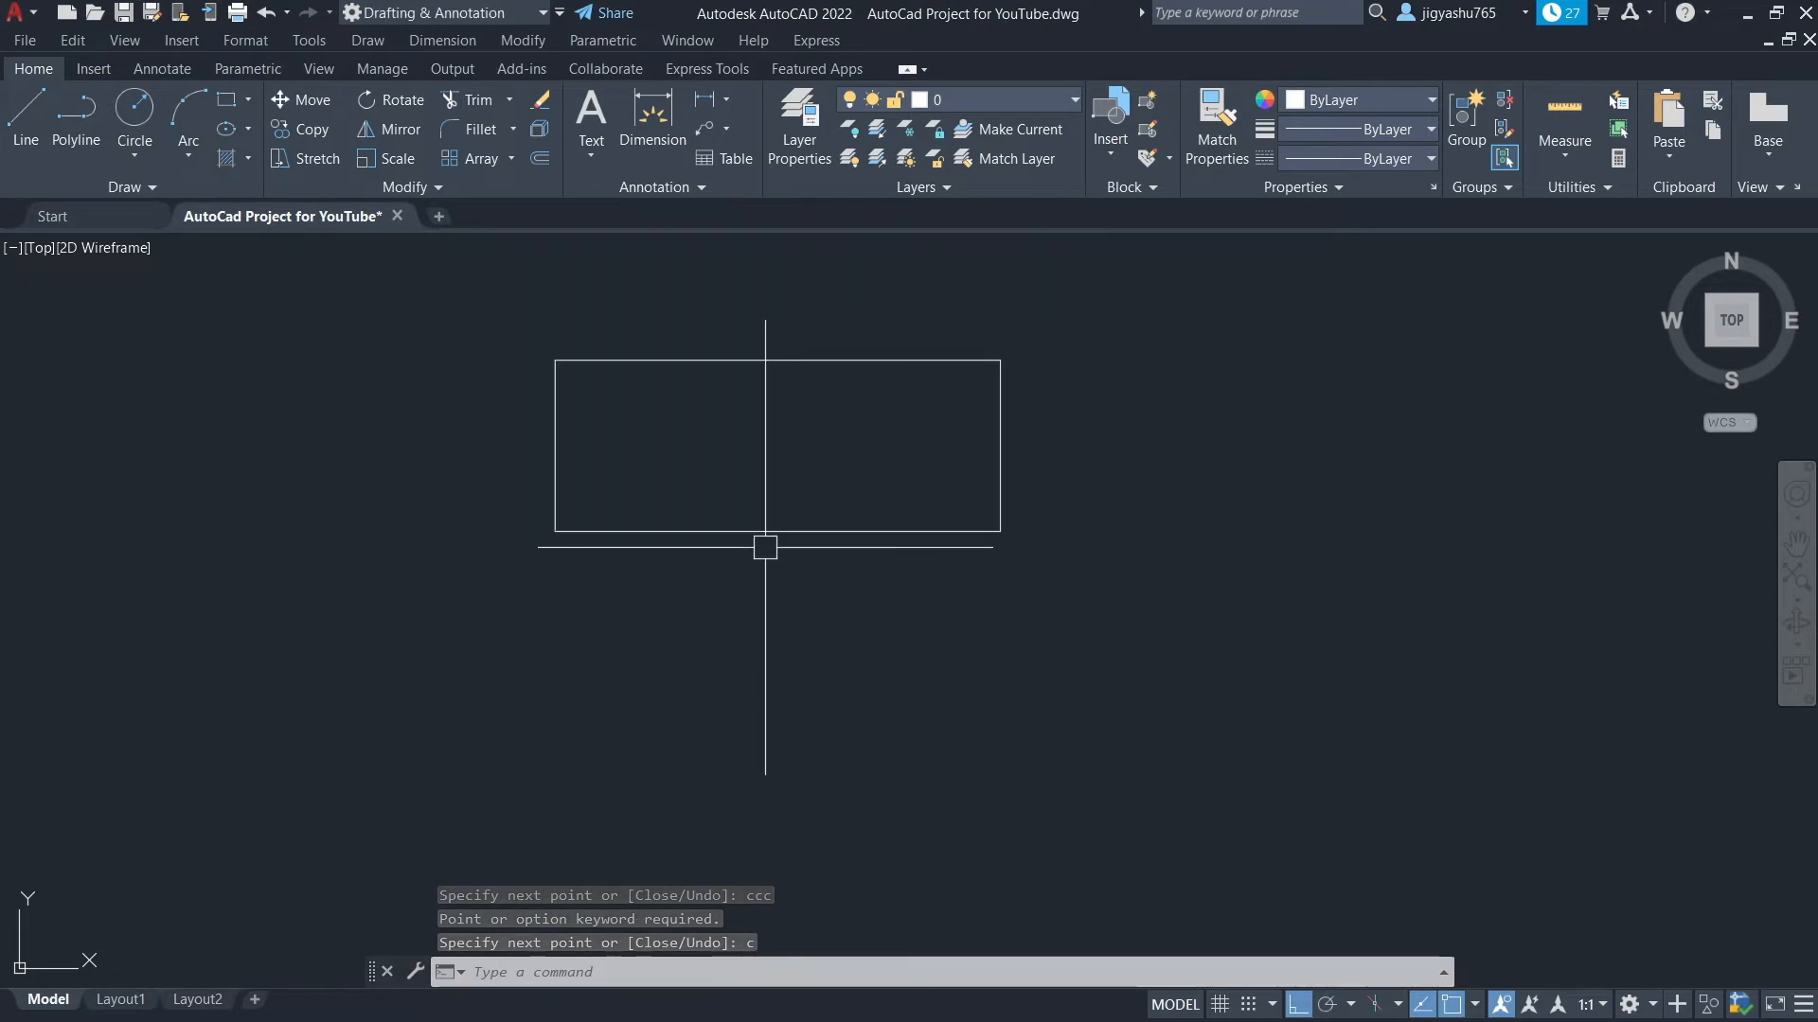
scroll(766, 305, "up", 4)
scroll(548, 666, "down", 2)
scroll(245, 728, "up", 2)
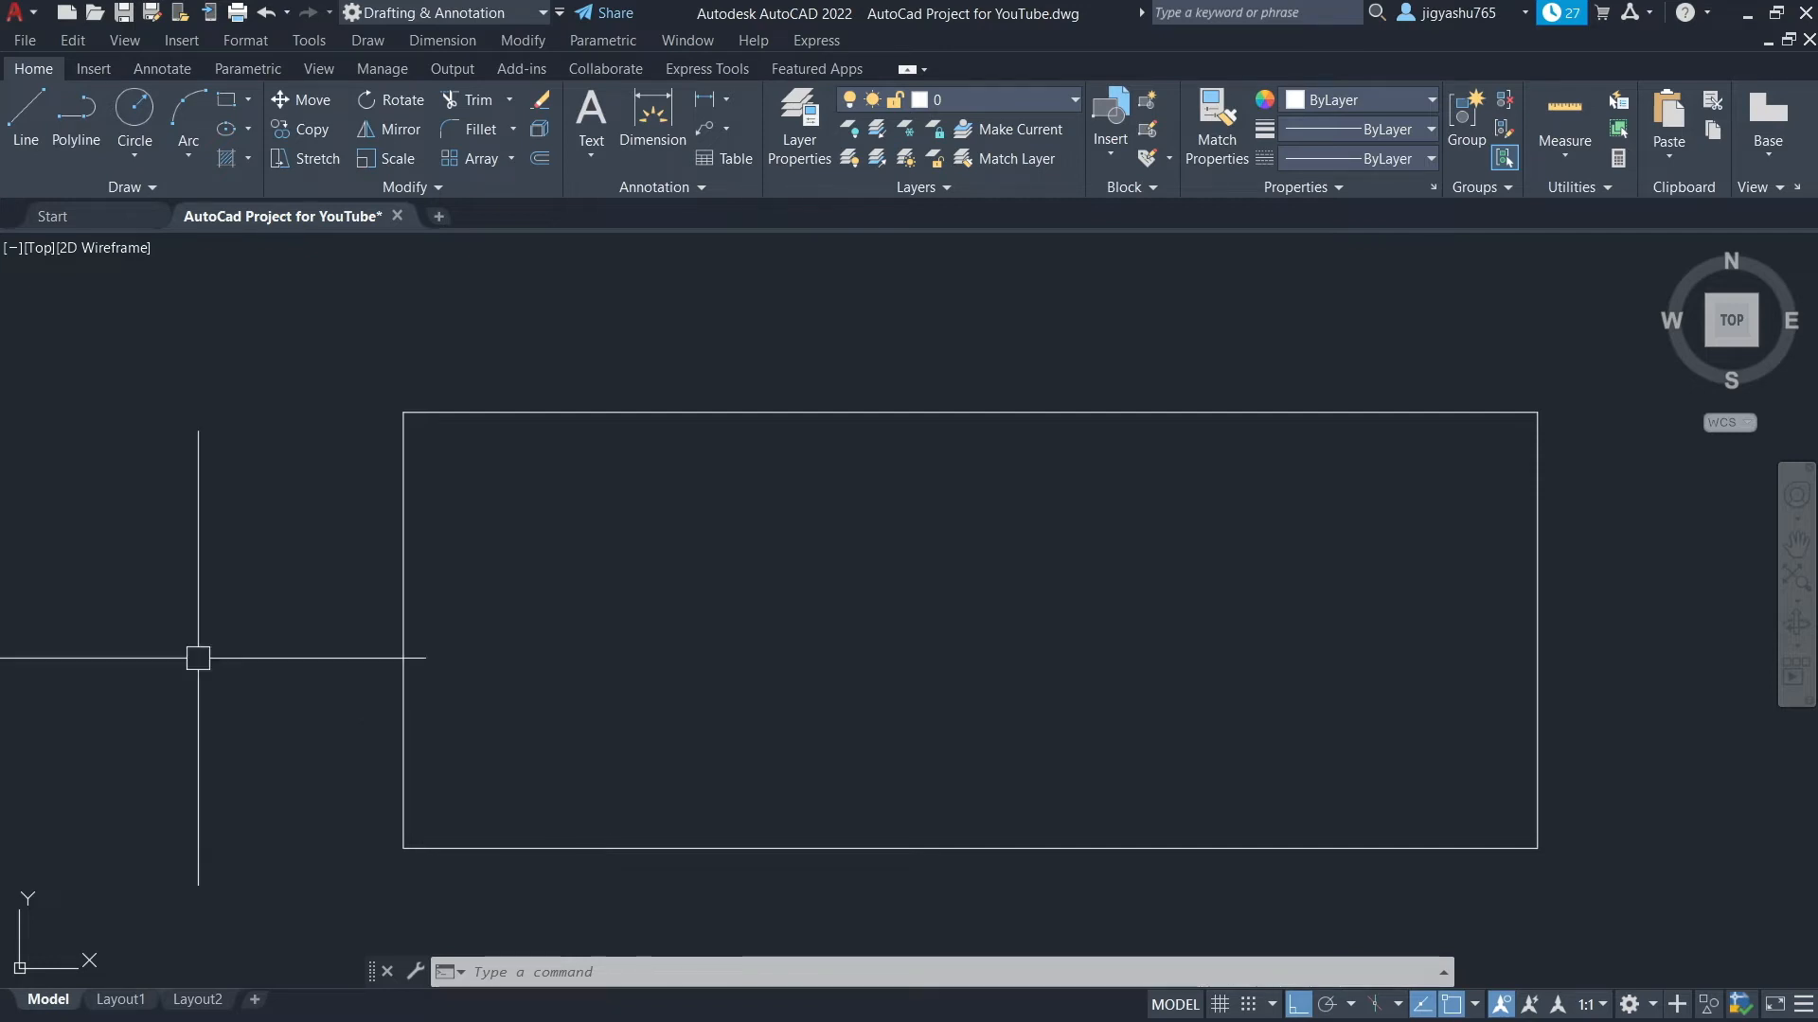
left_click(542, 160)
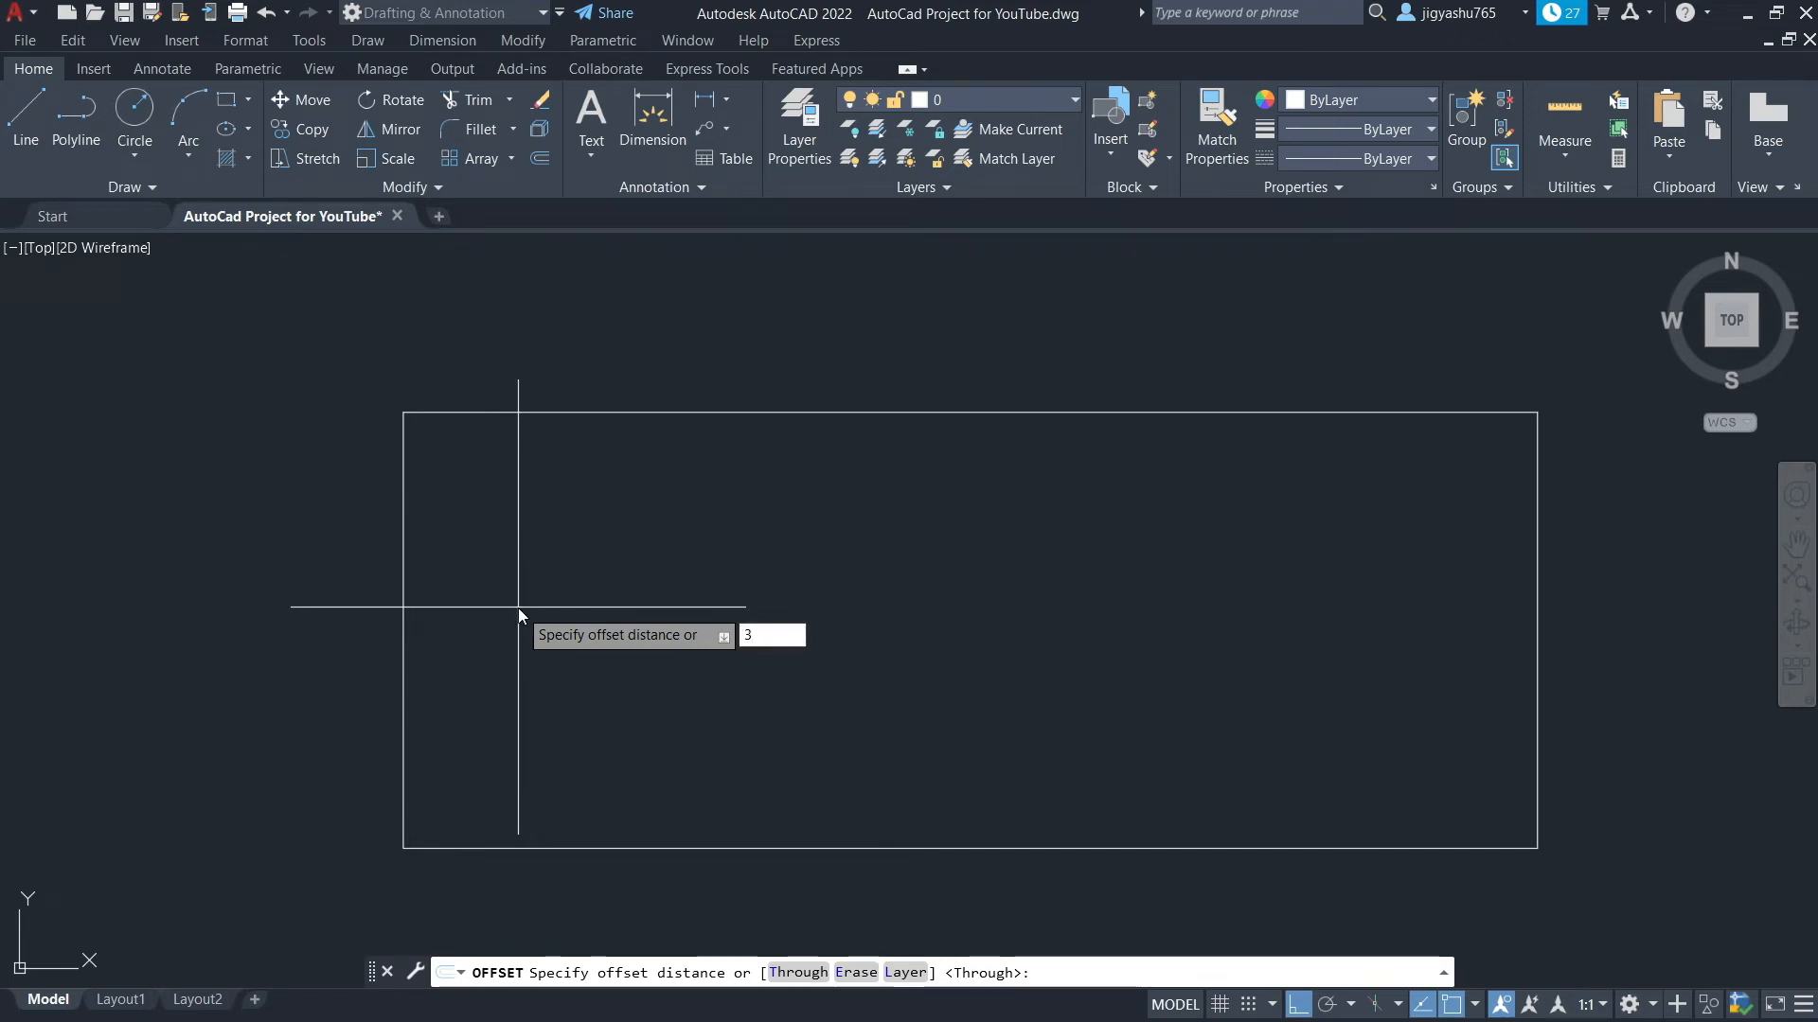
key("Return")
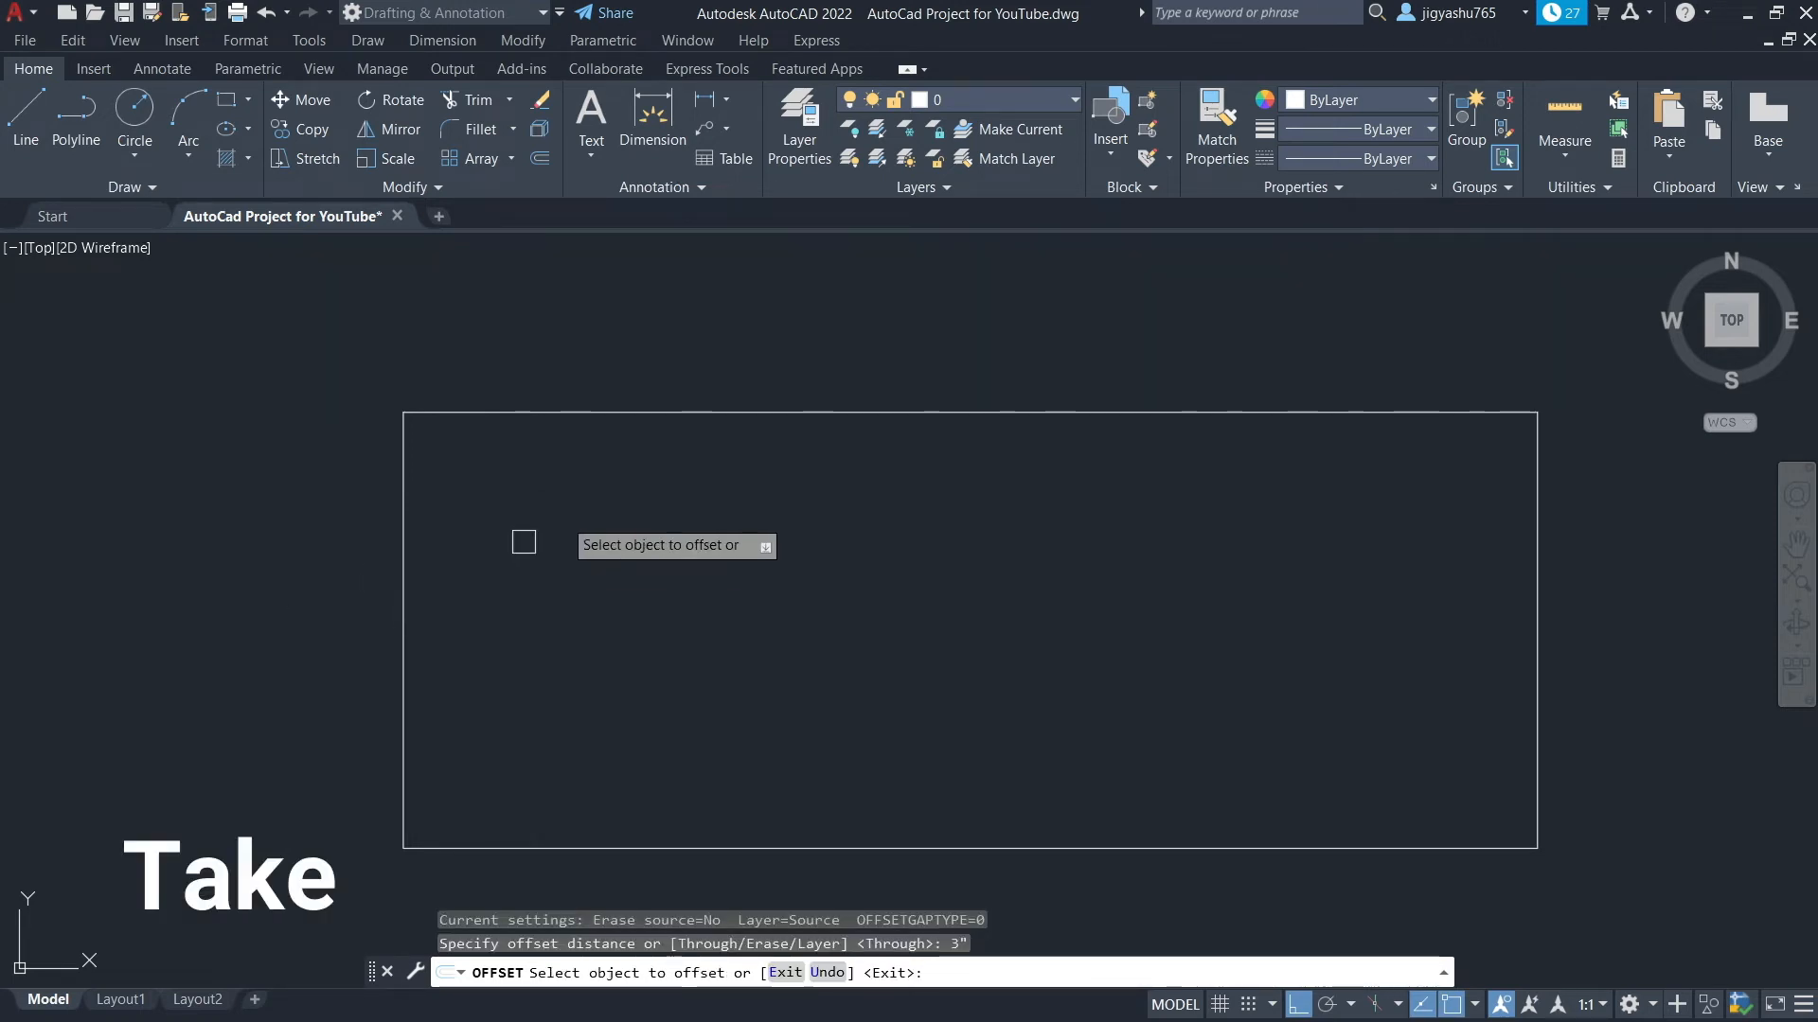
left_click(404, 625)
left_click(568, 629)
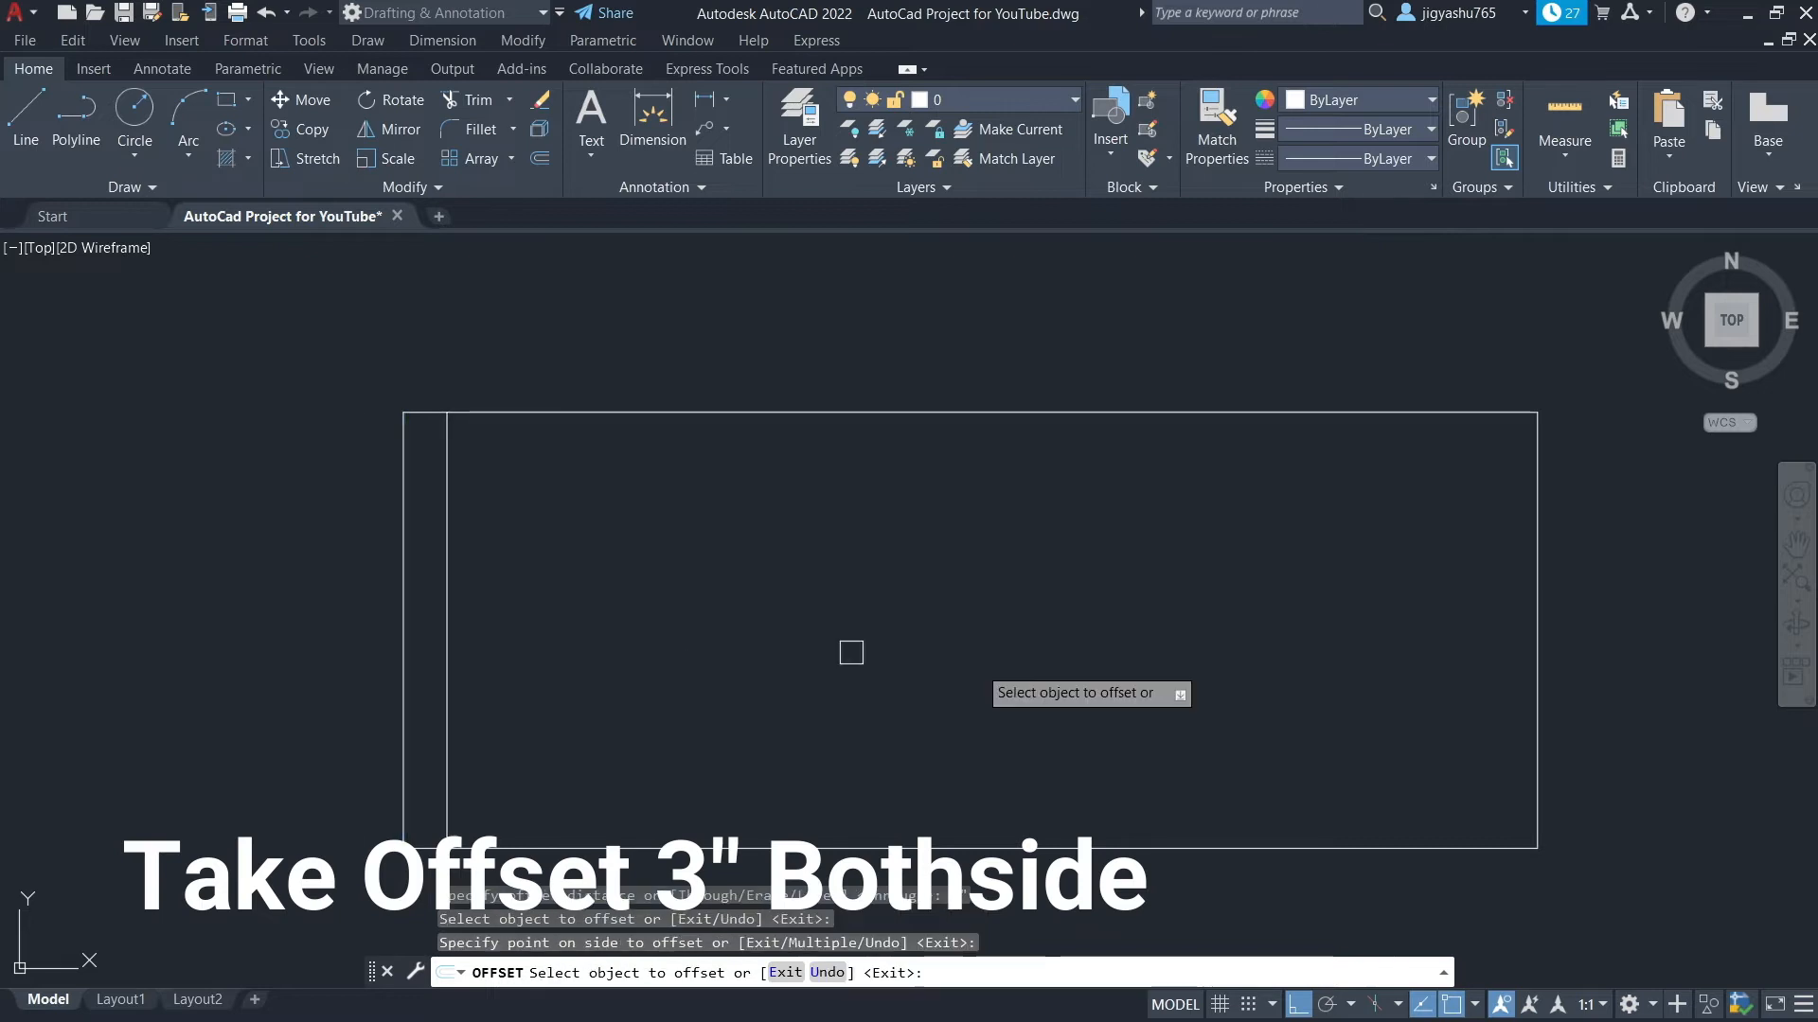
left_click(1526, 616)
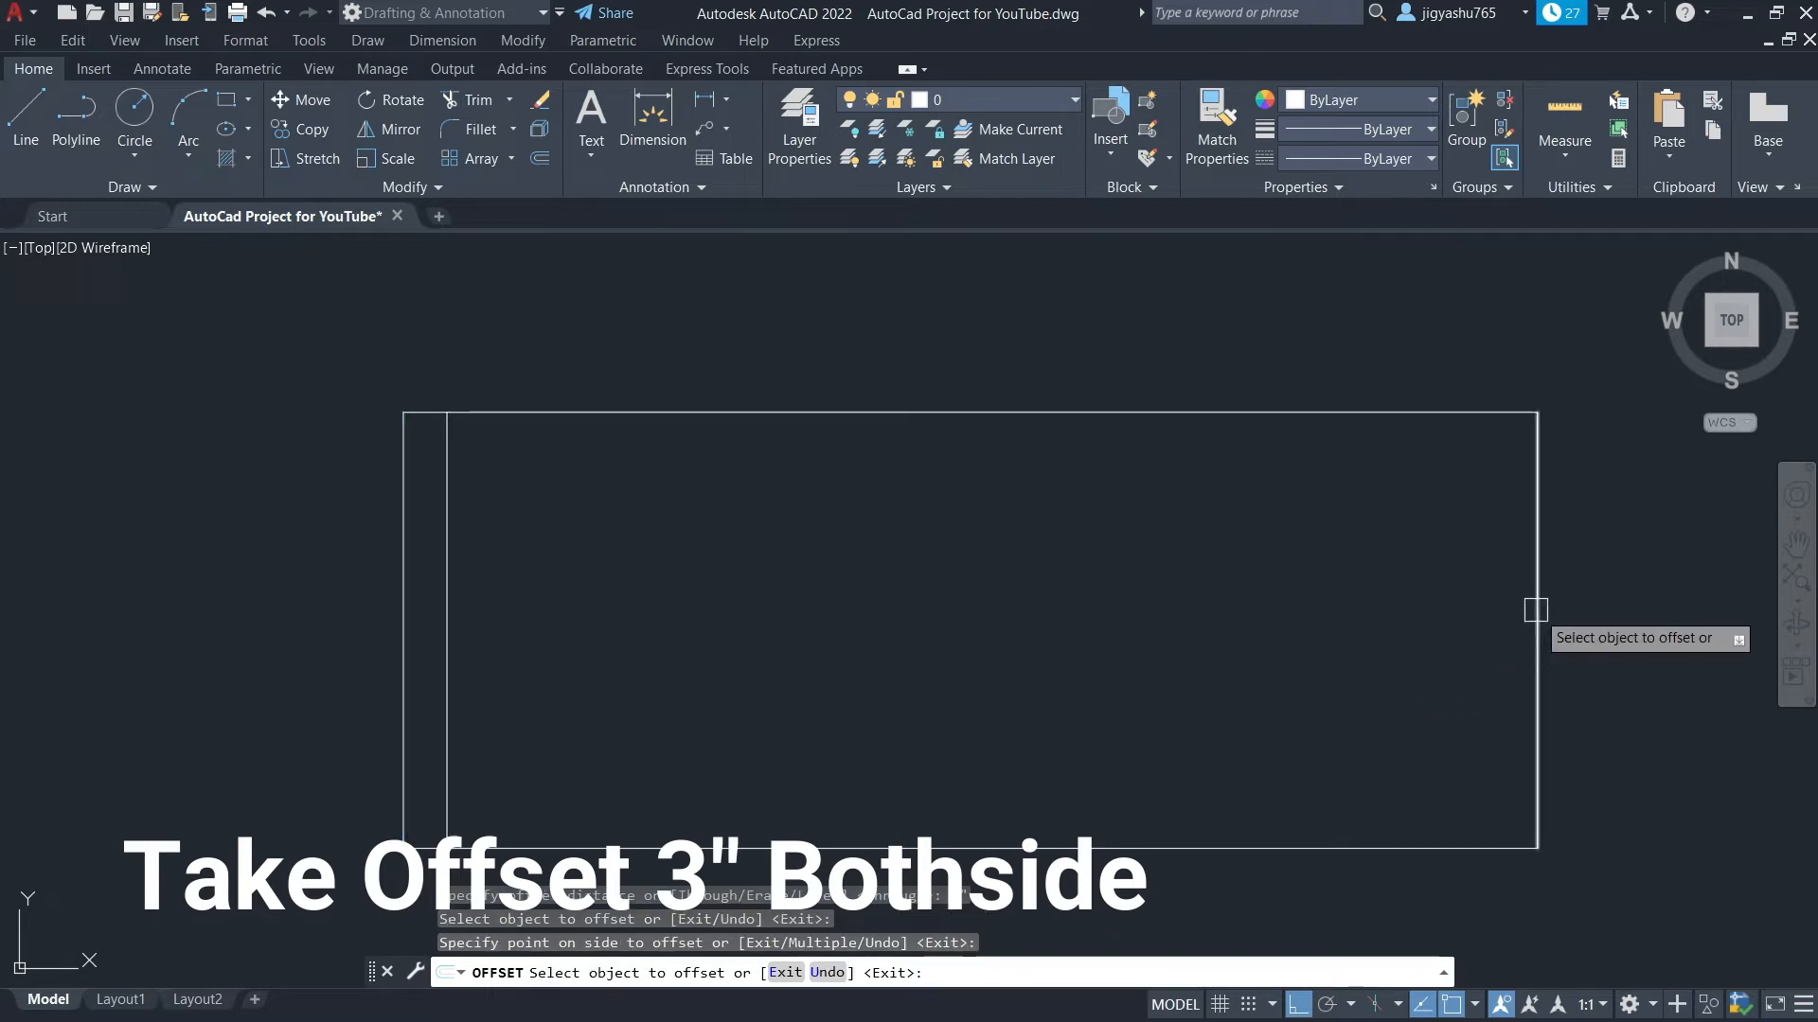
left_click(1315, 596)
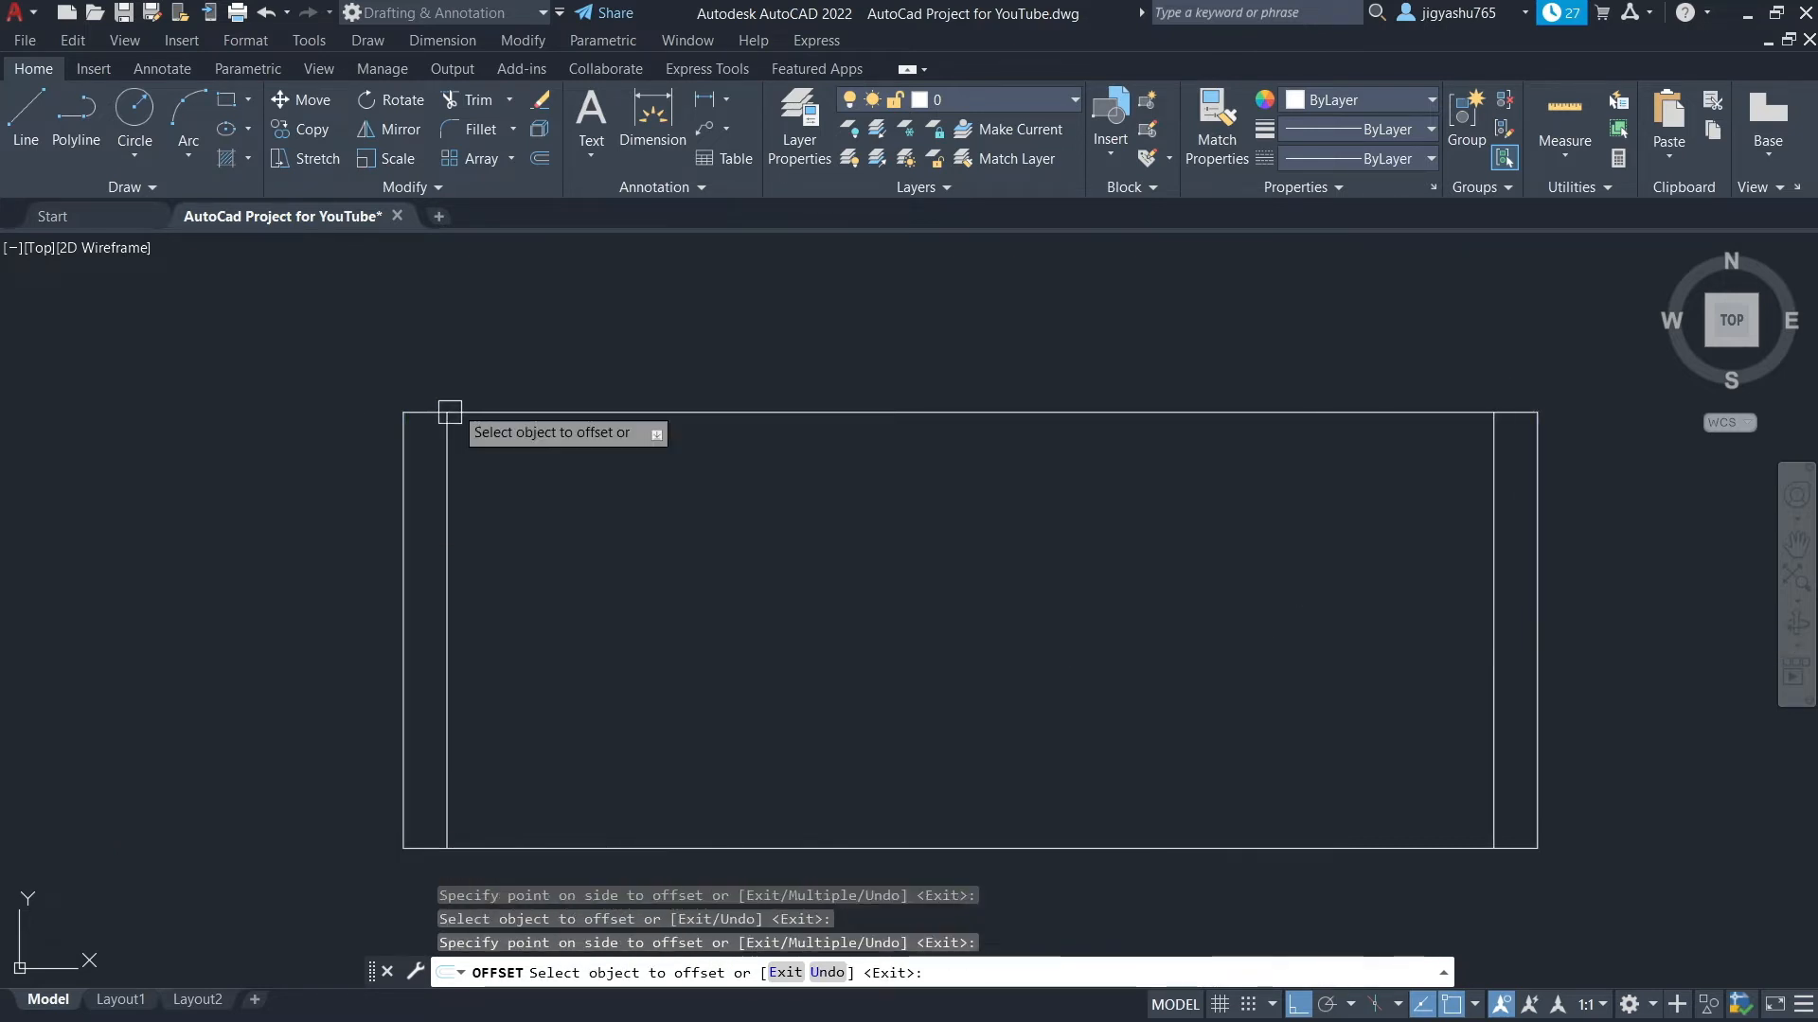
Offset the inner left line 2' to the right, and offset the resulting line another 2' in the same direction
left_click(542, 161)
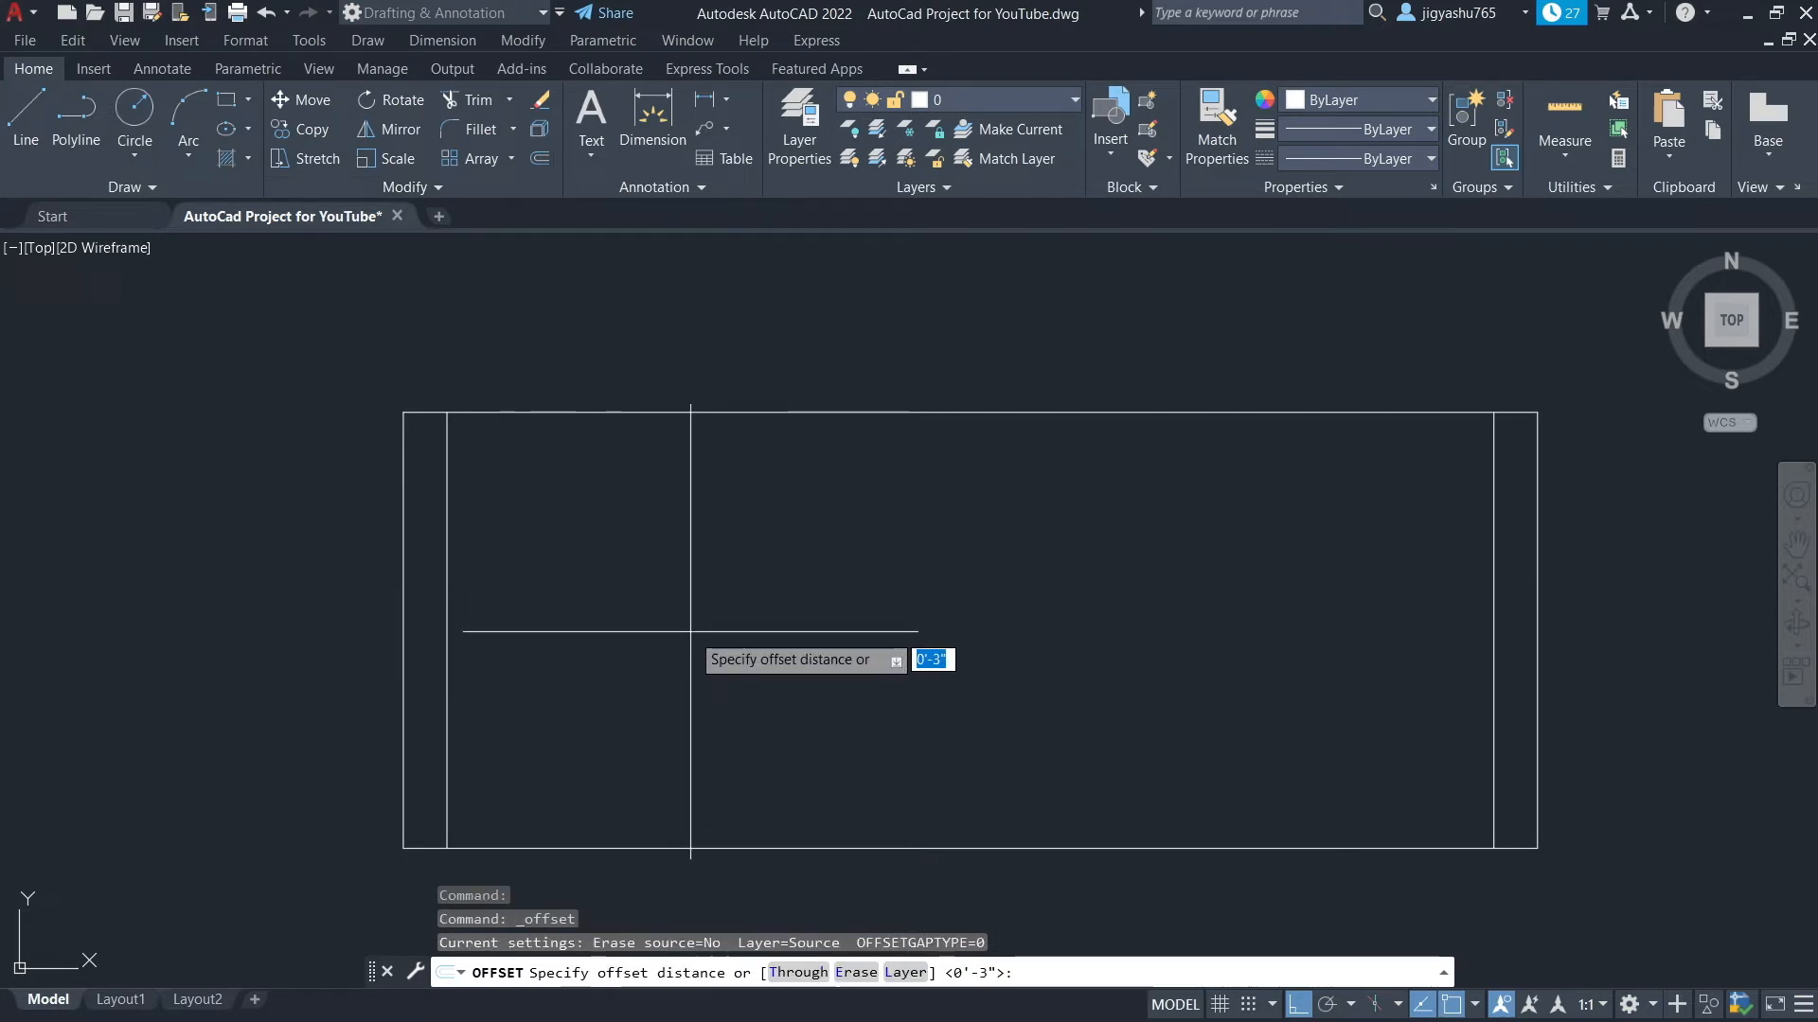
type("2")
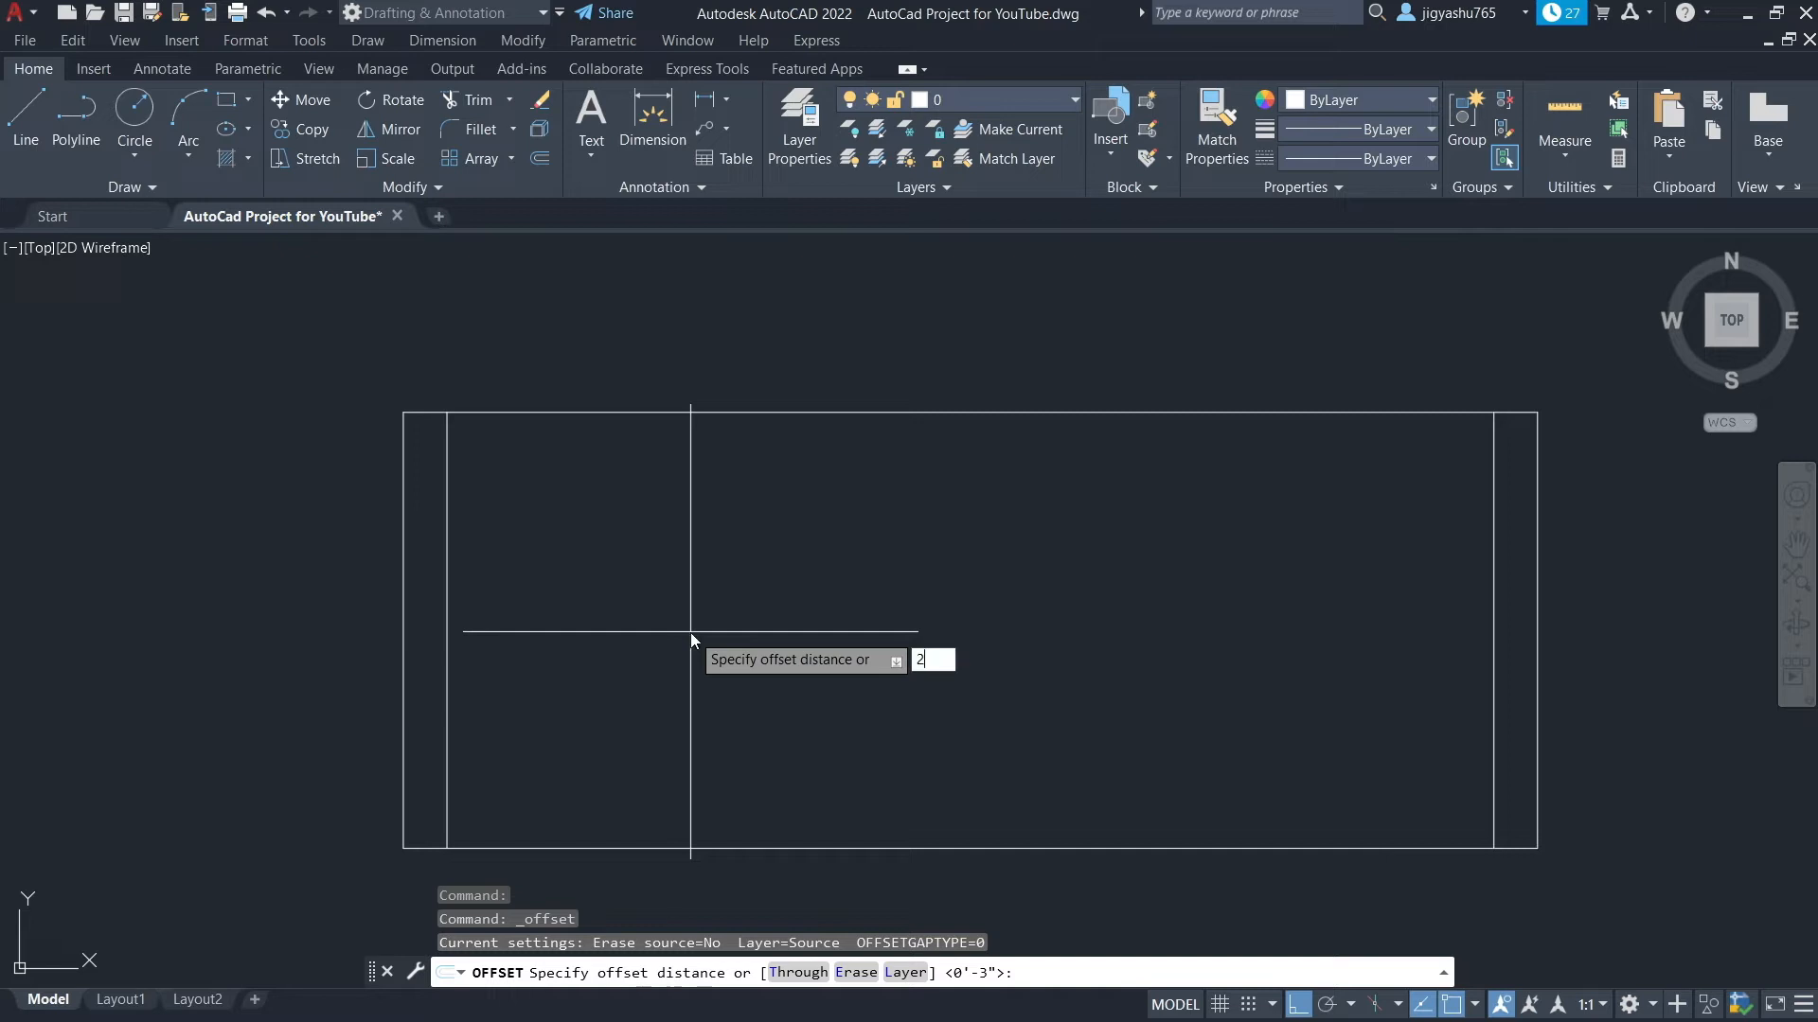
type("'")
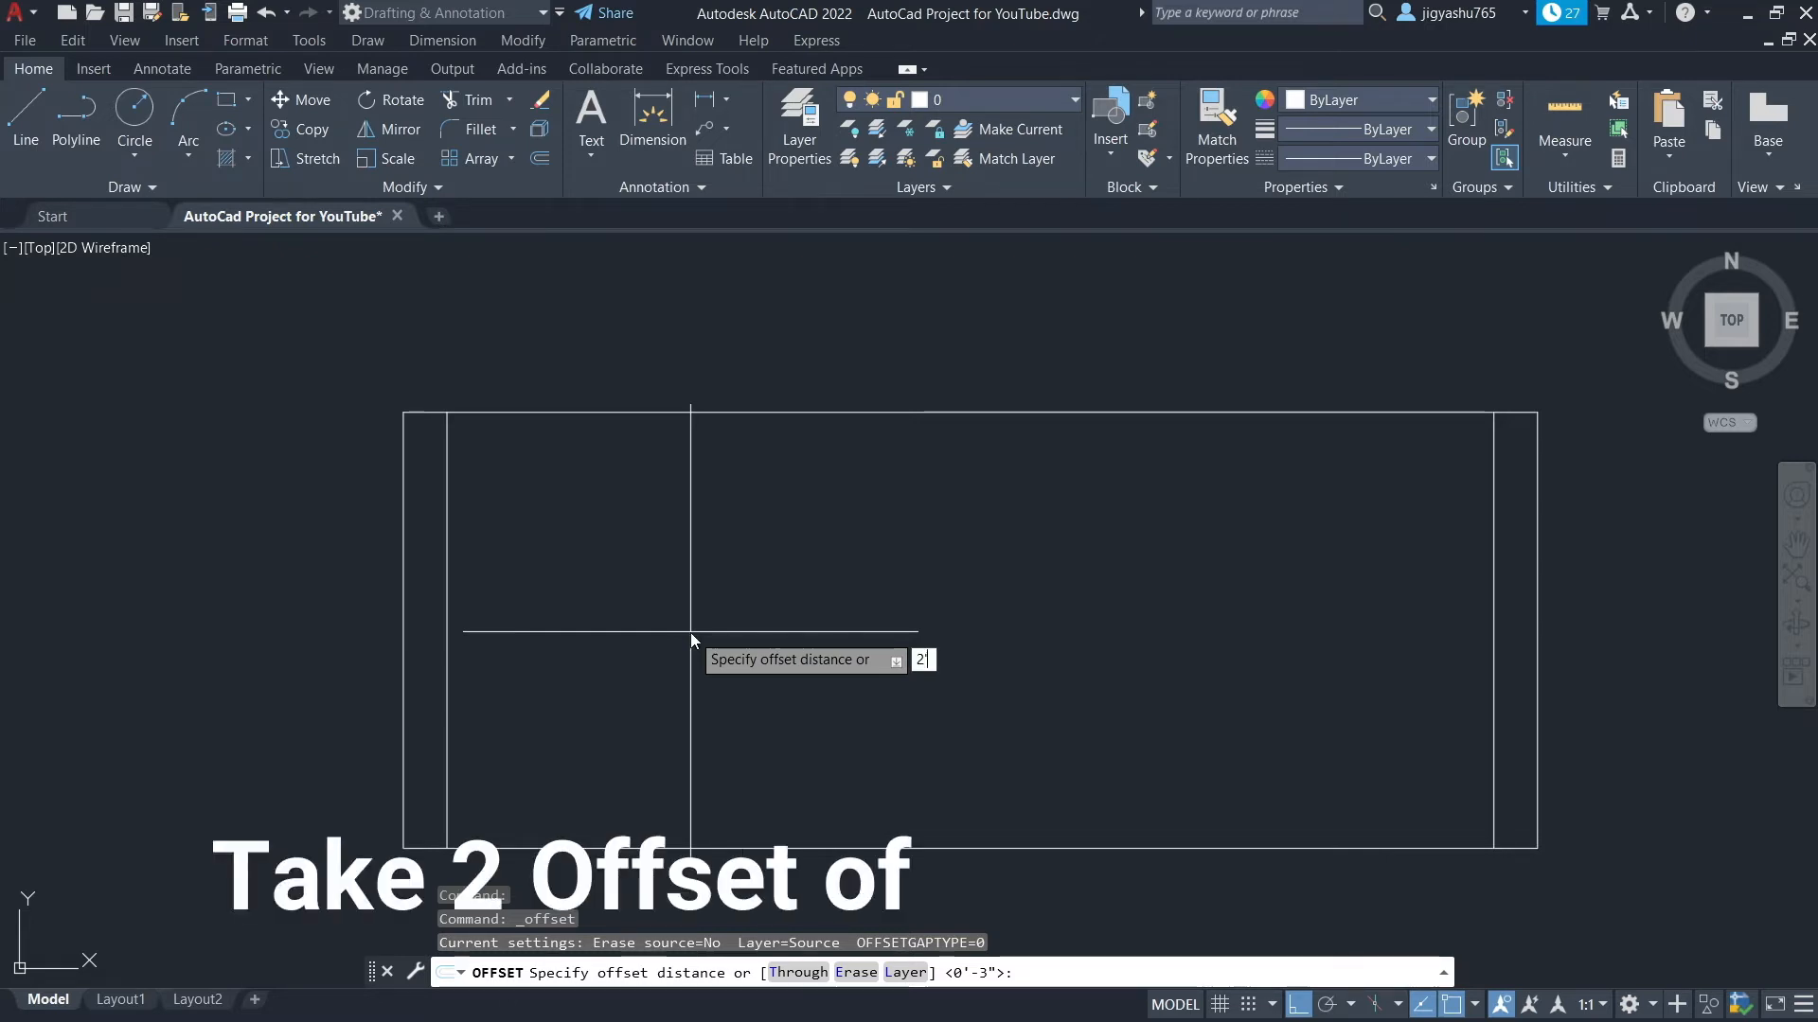
key("Return")
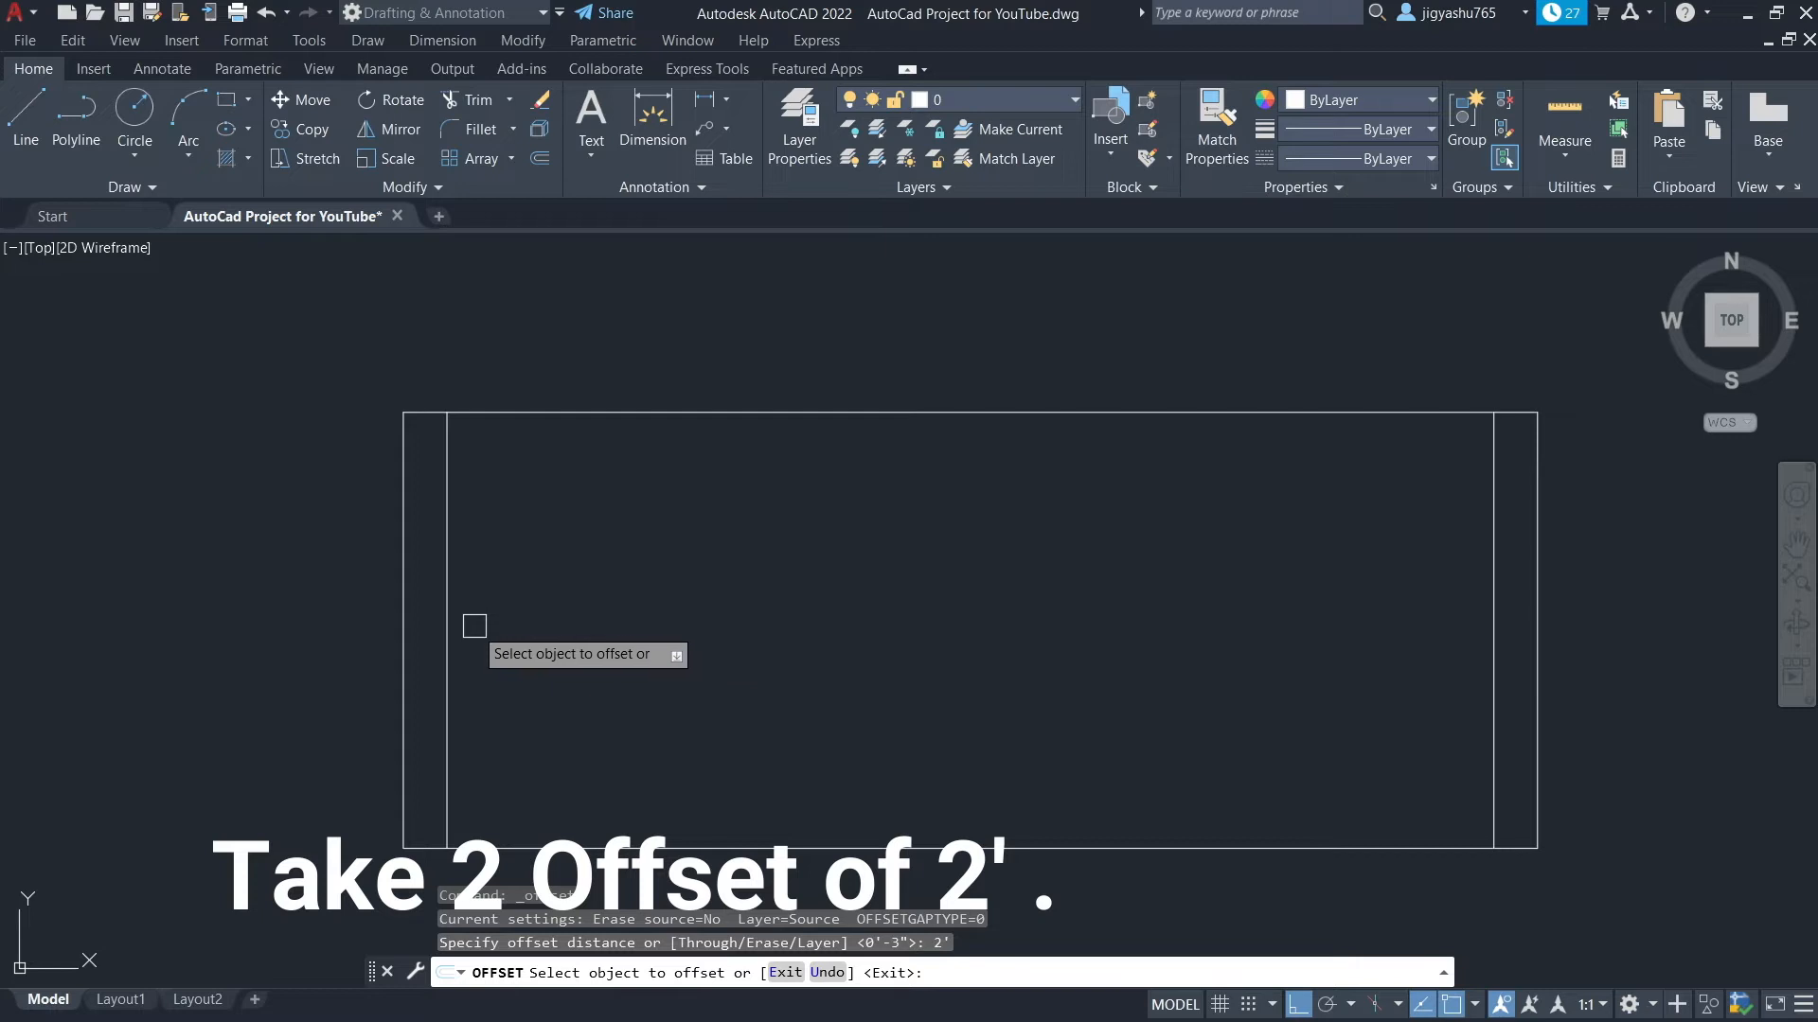
left_click(446, 626)
left_click(833, 629)
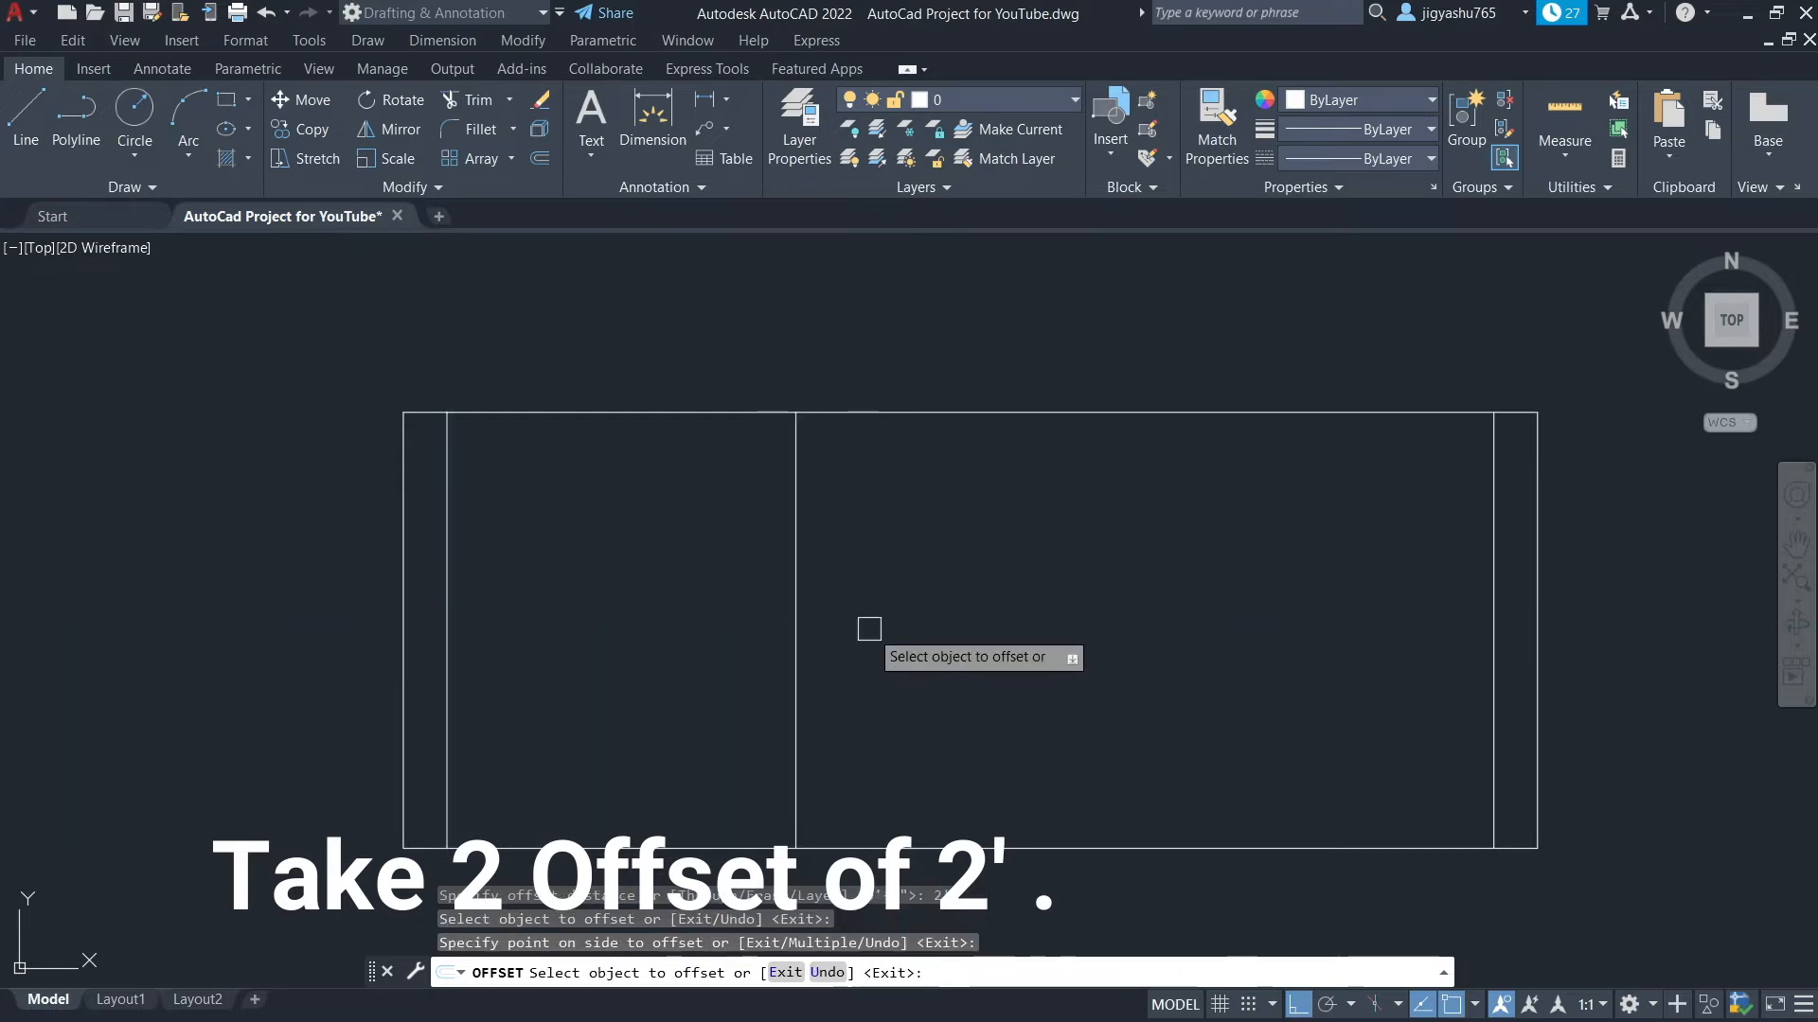
left_click(796, 615)
left_click(1089, 632)
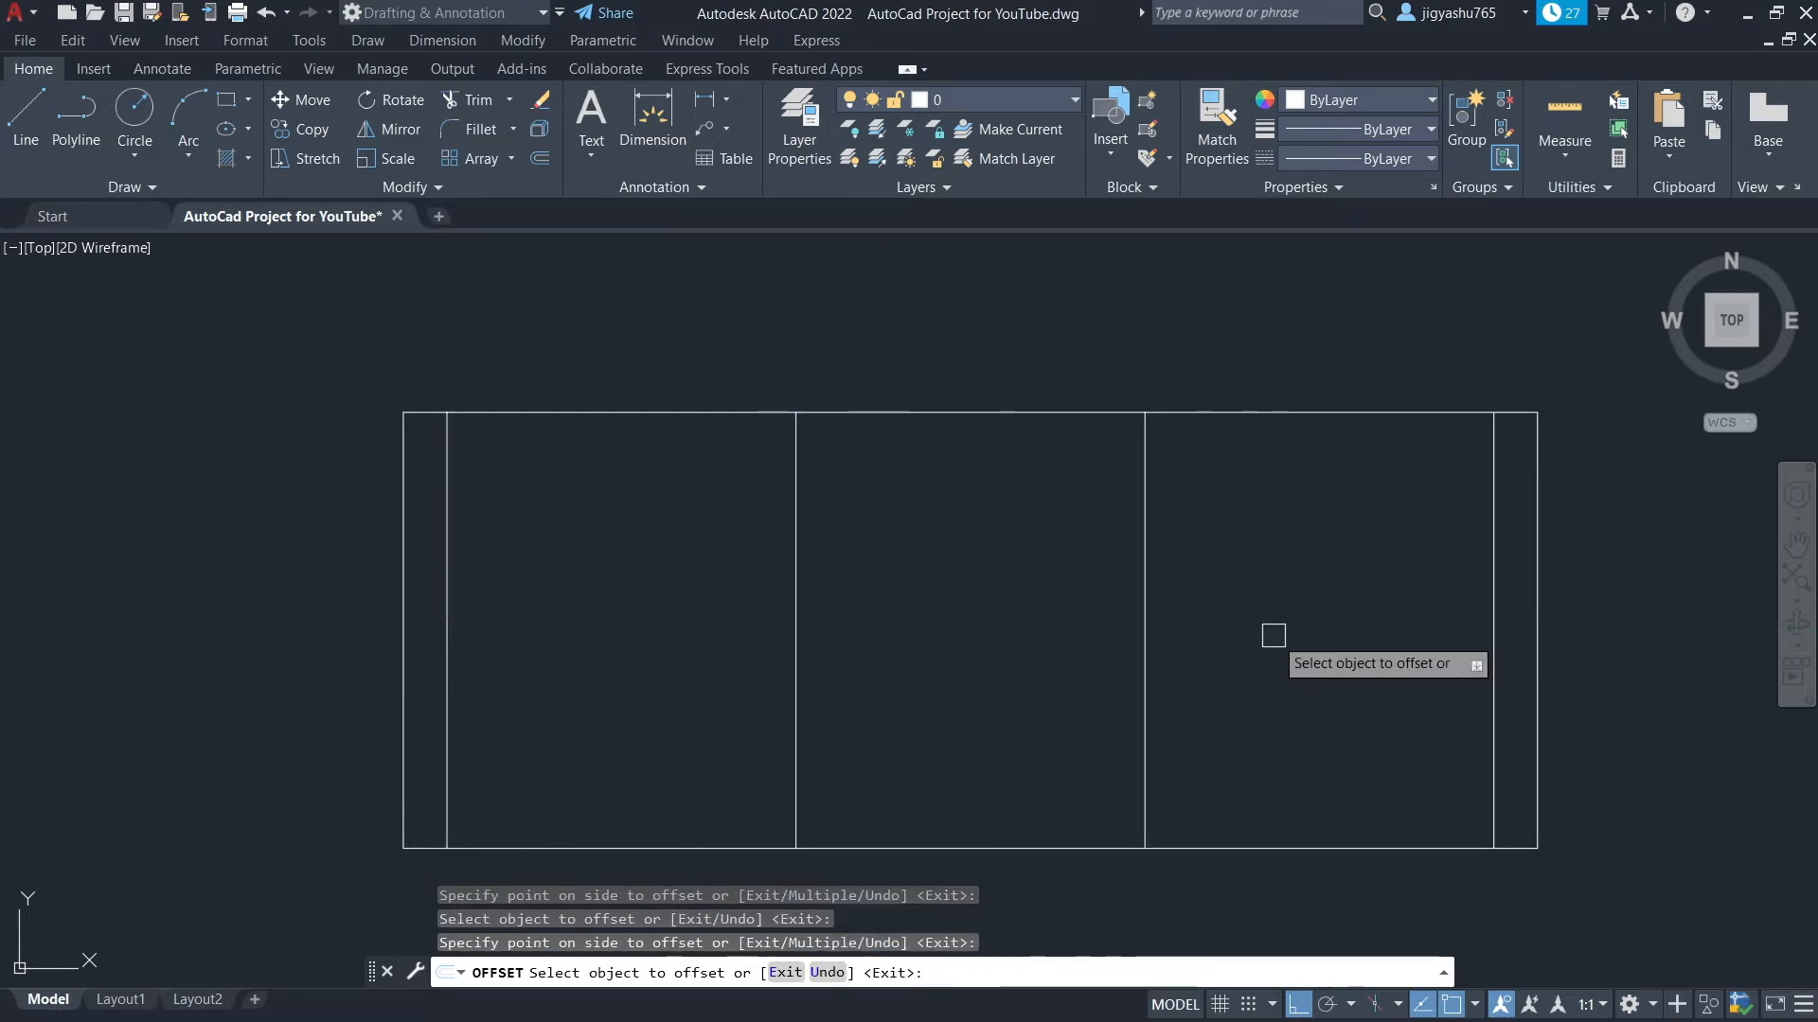
key("Escape")
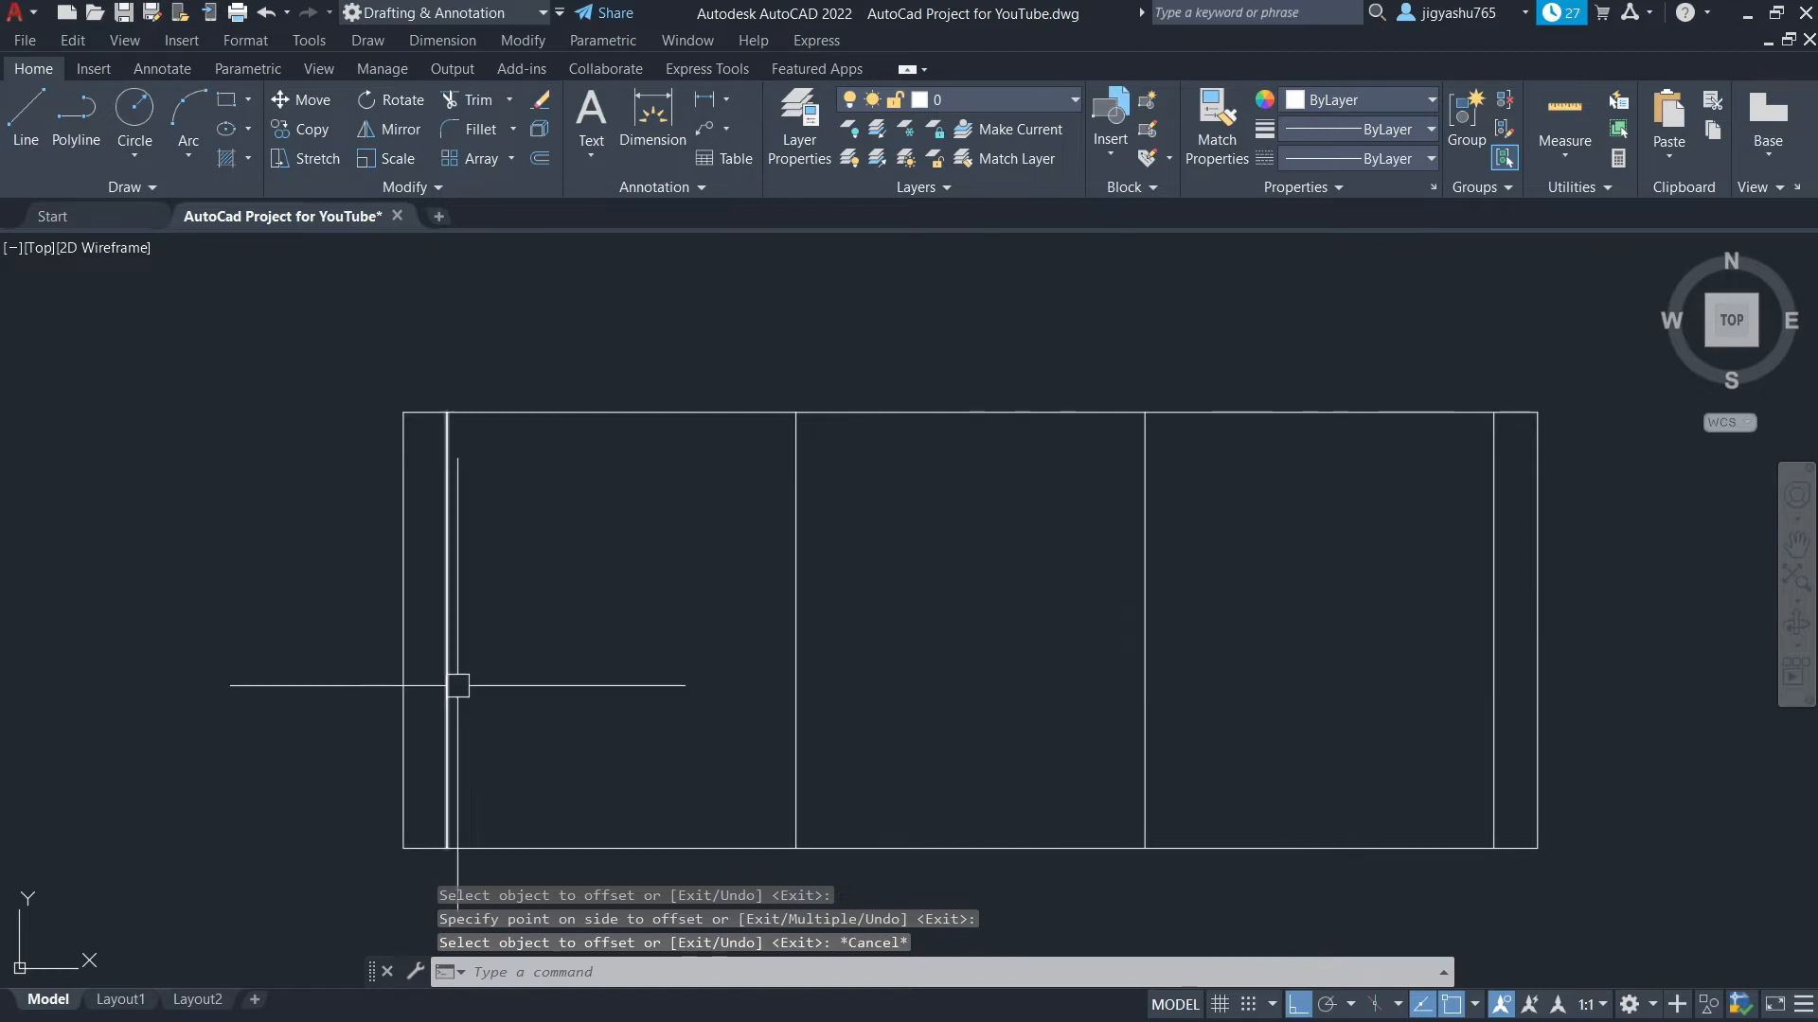
scroll(695, 620, "down", 2)
scroll(771, 833, "up", 2)
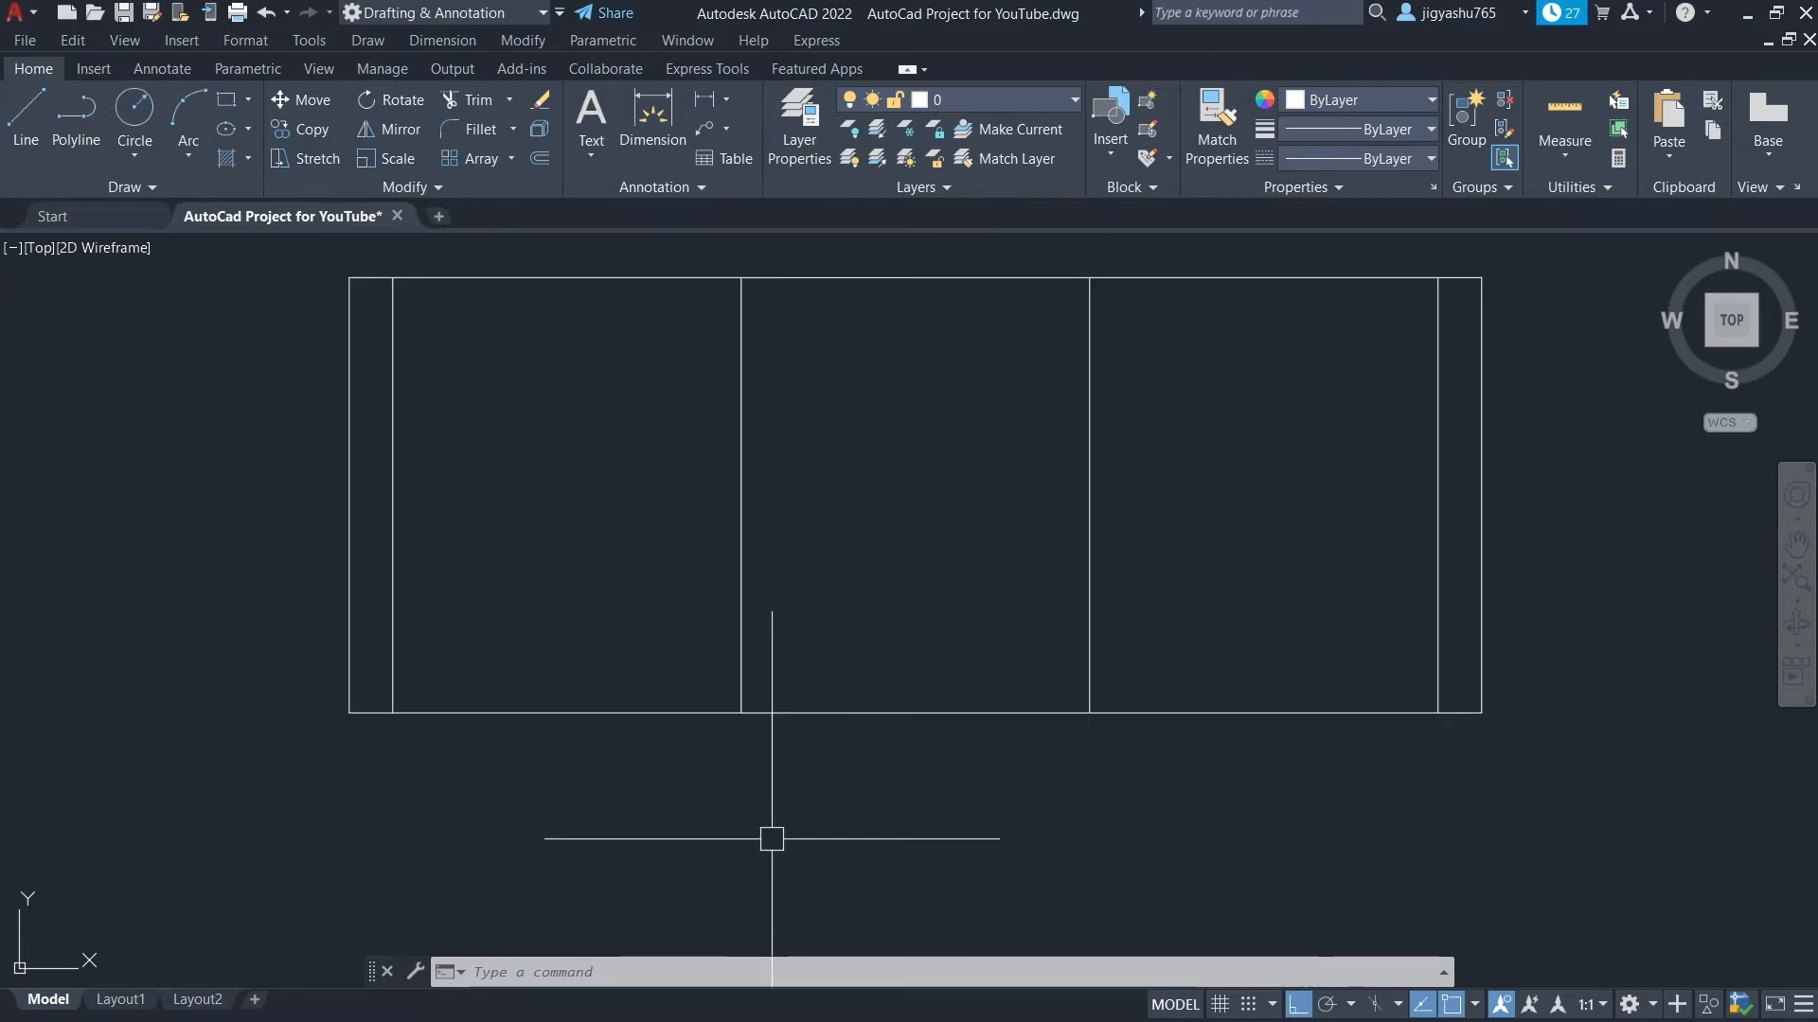
Shorten the leftmost and rightmost inner vertical lines by stretching their lower endpoints up 6"
left_click(396, 654)
left_click(394, 711)
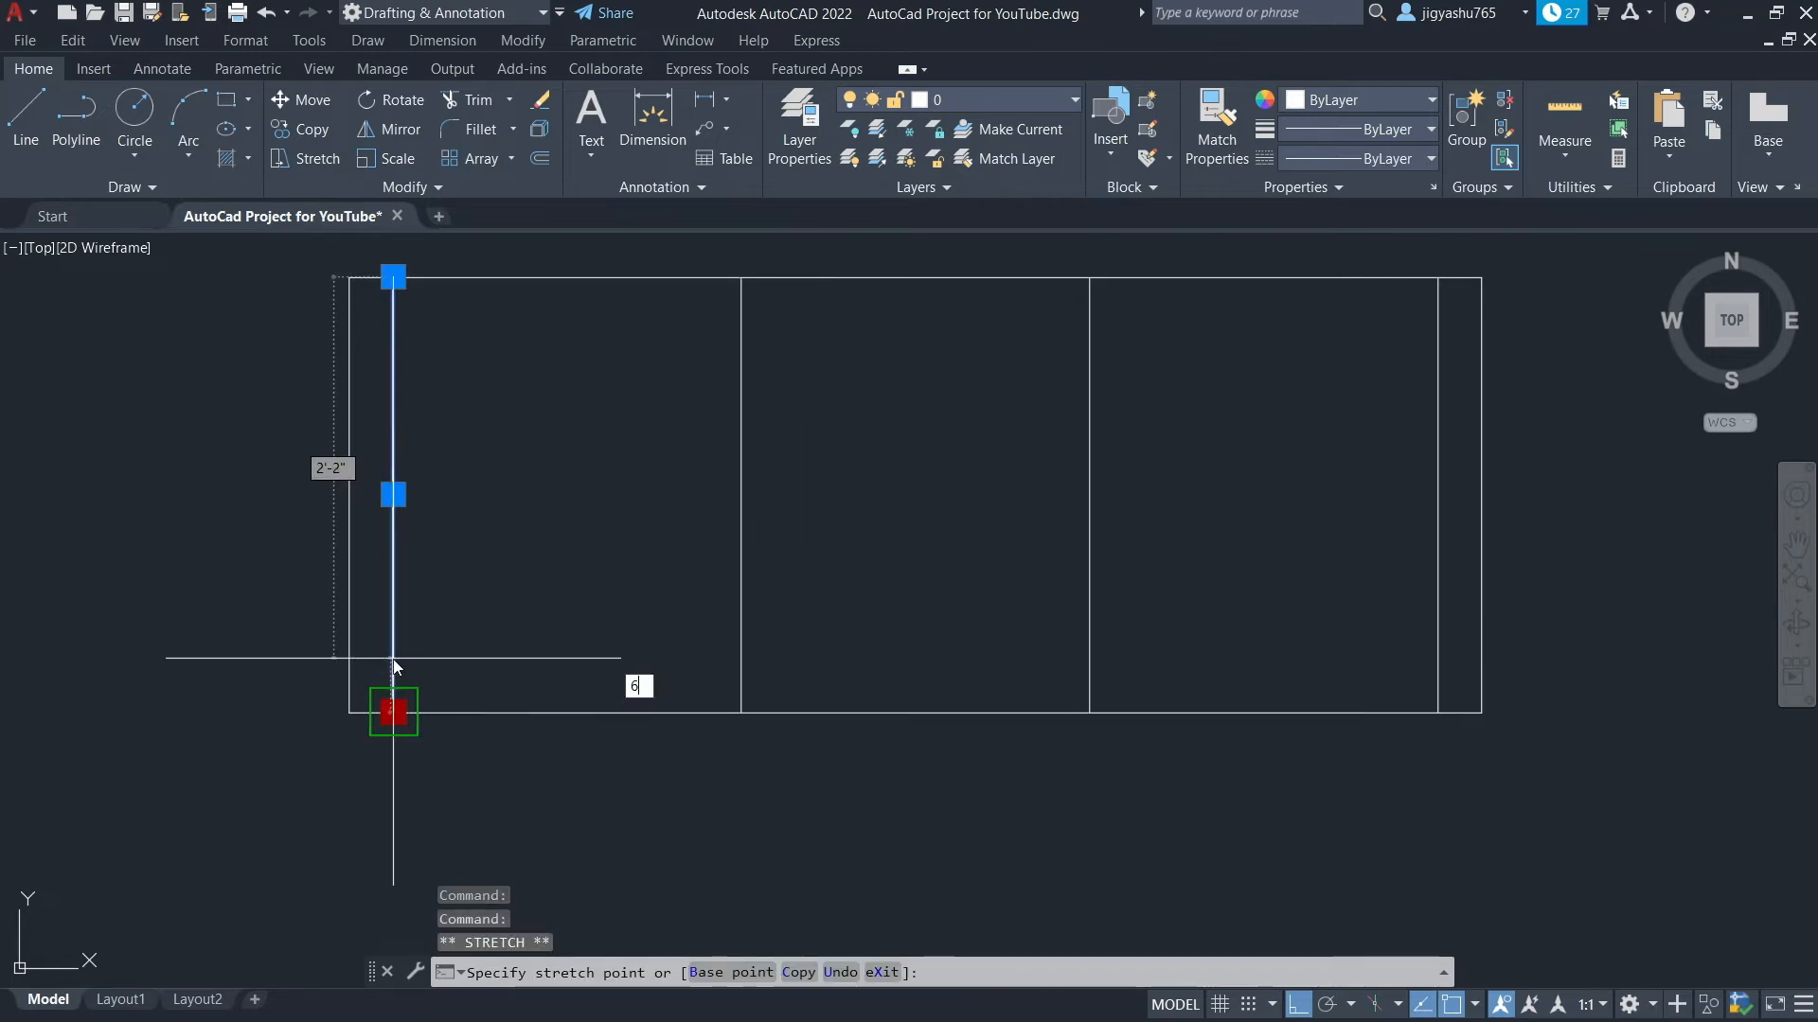
key("Return")
key("Escape")
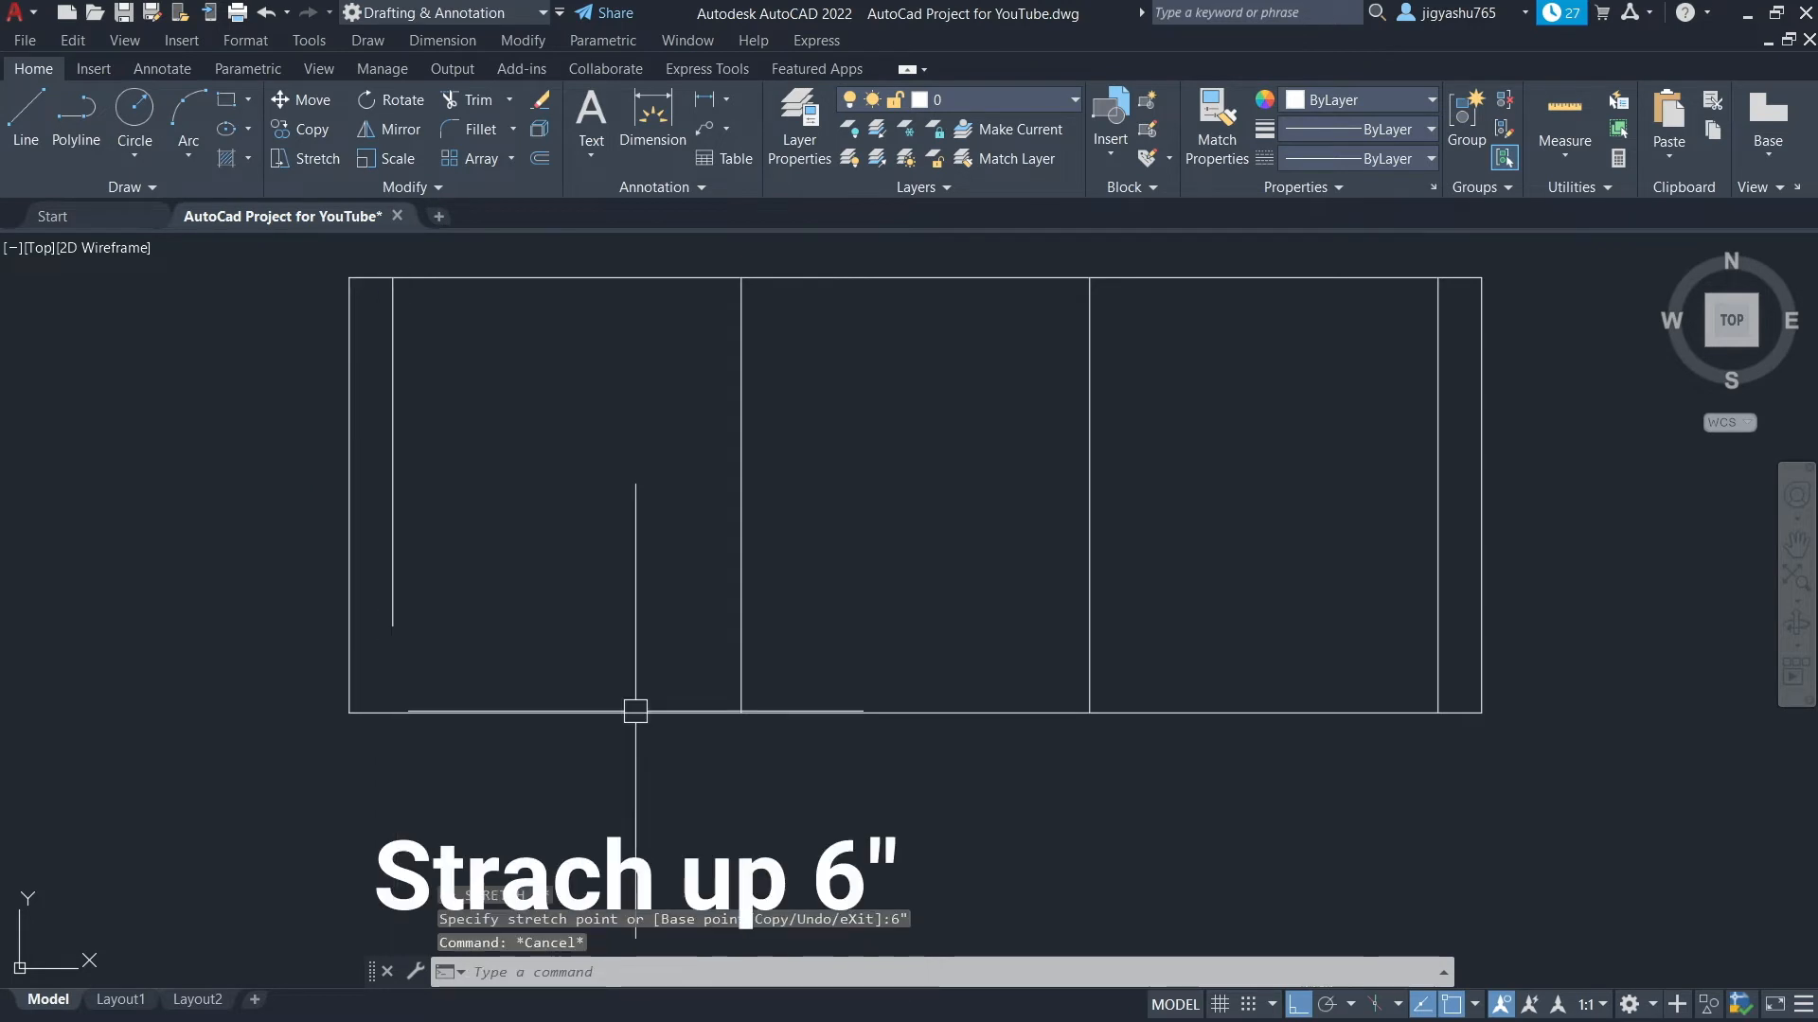
left_click(1436, 635)
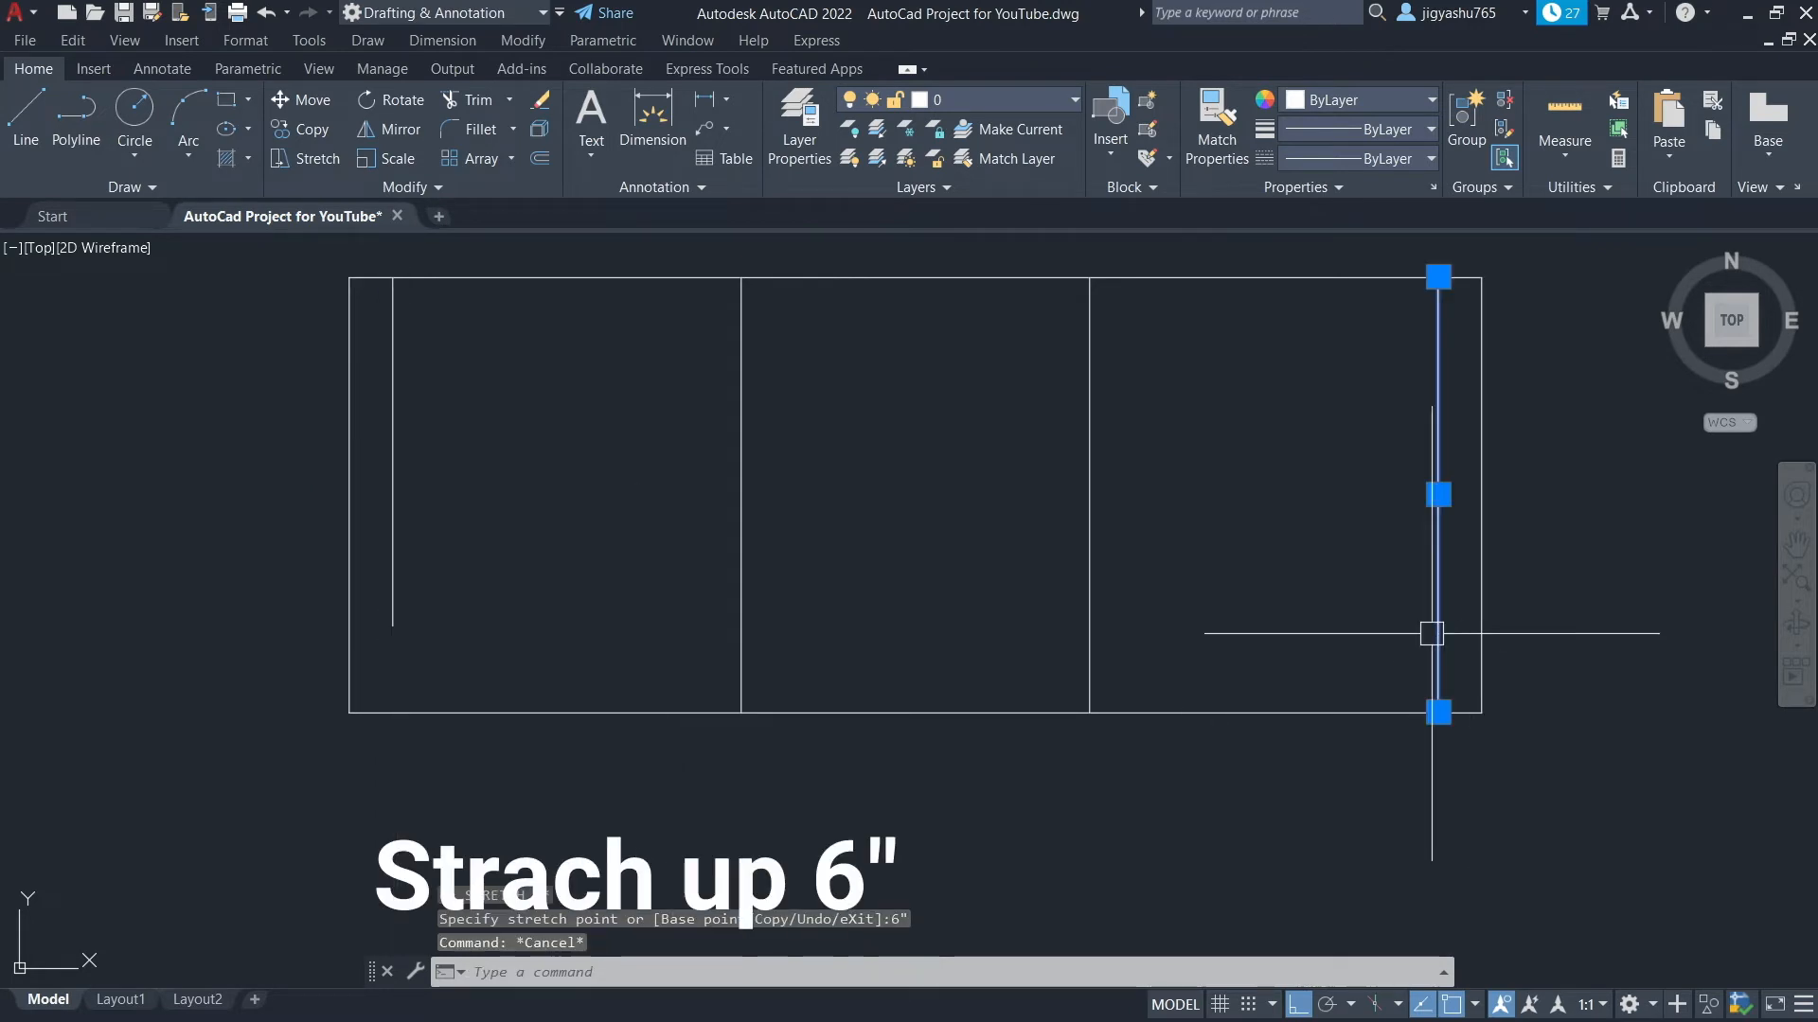
left_click(1438, 713)
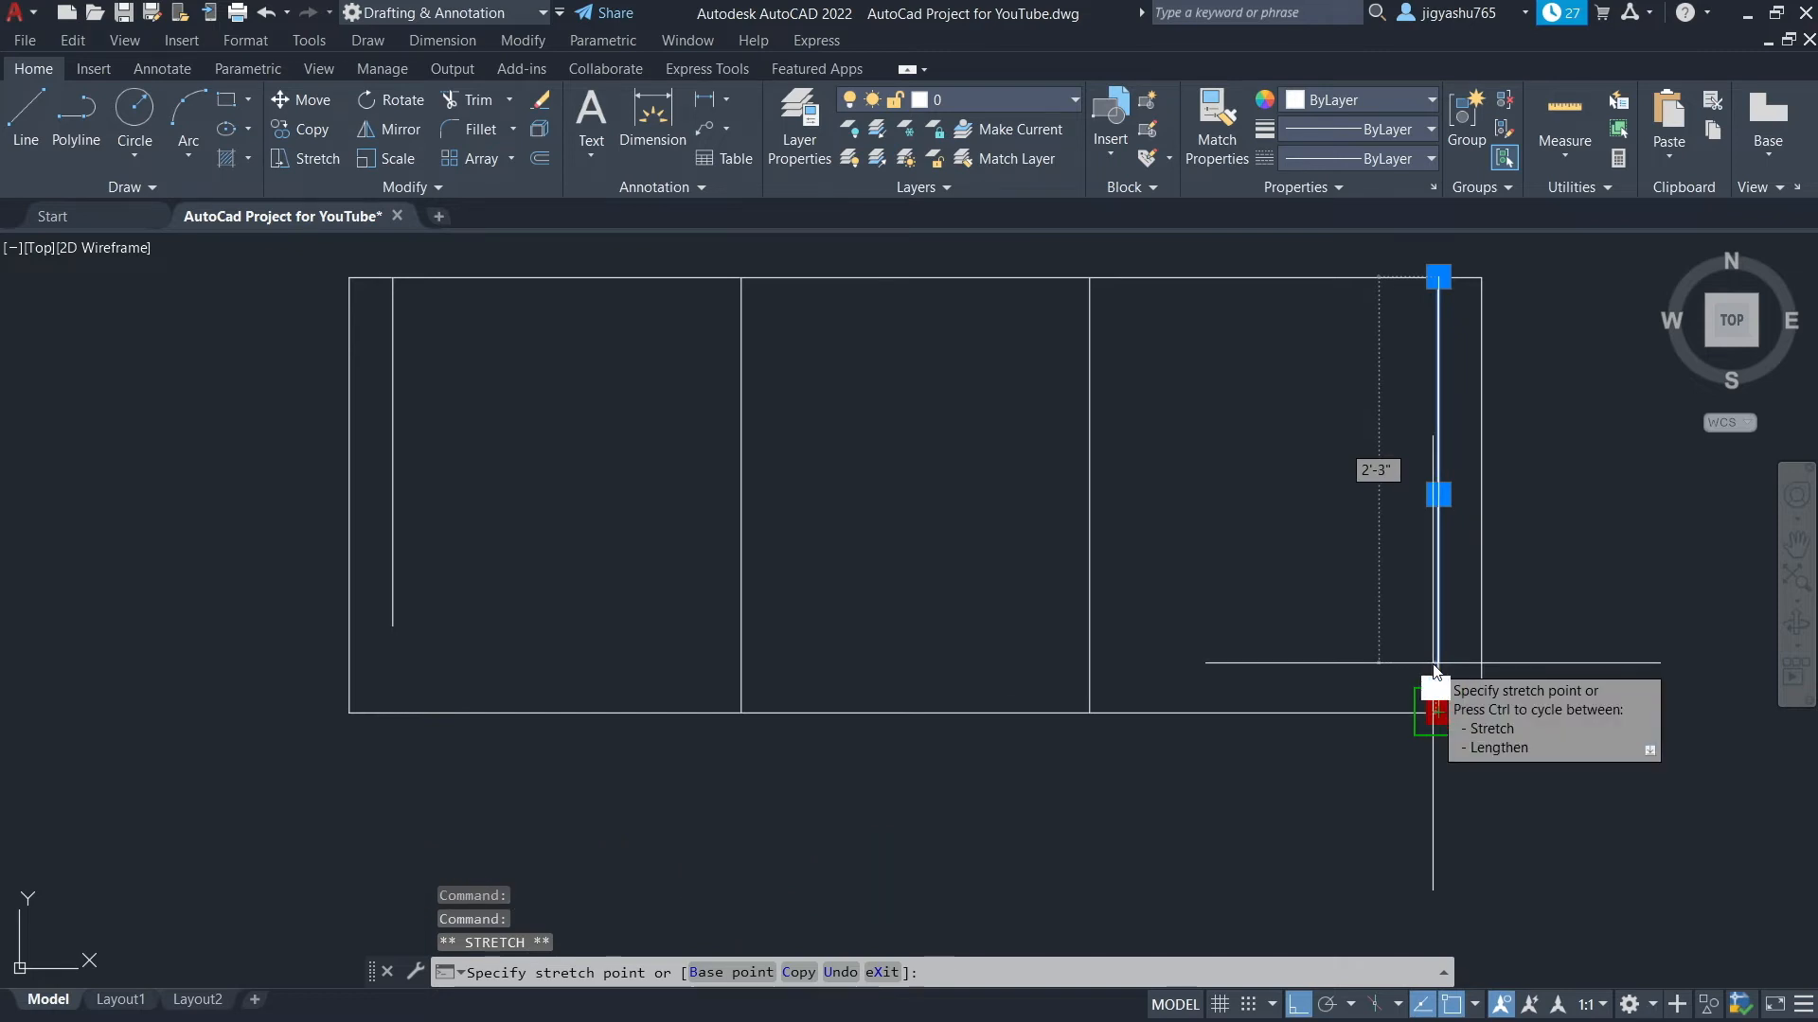
key("Return")
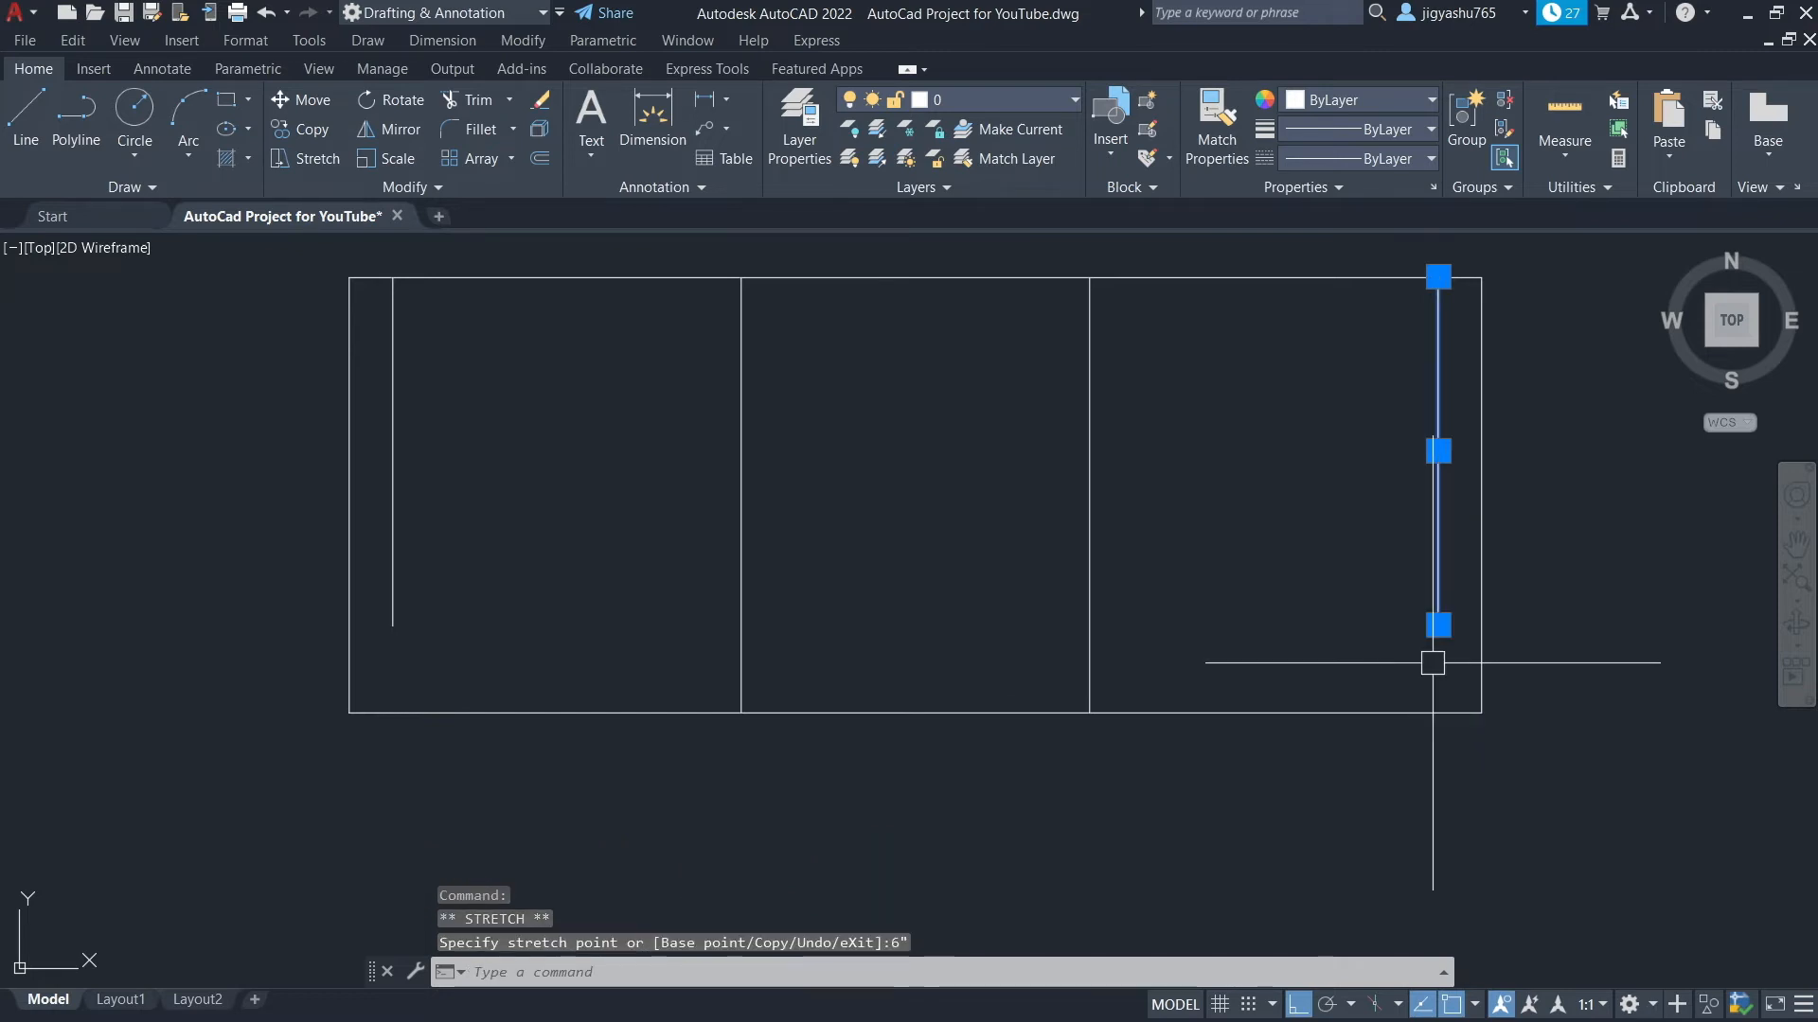
key("Escape")
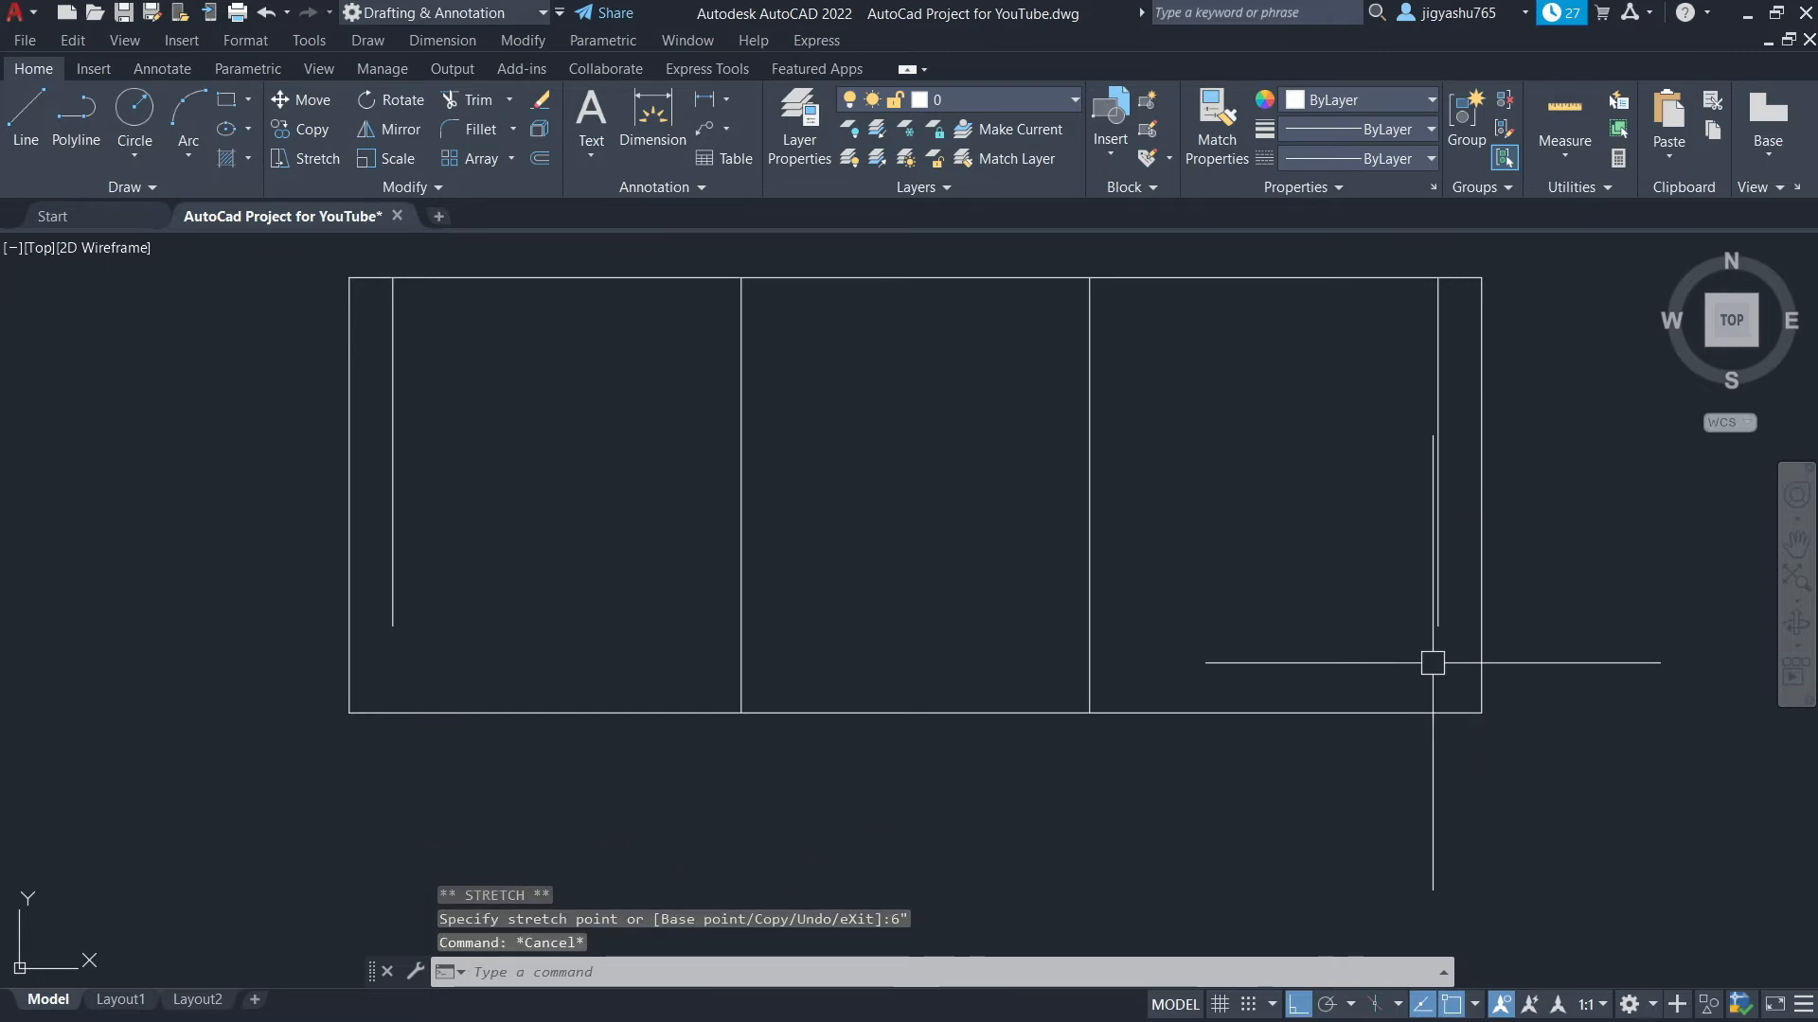
Shorten the two middle divider lines by stretching their lower endpoints up 3"
left_click(742, 652)
left_click(741, 712)
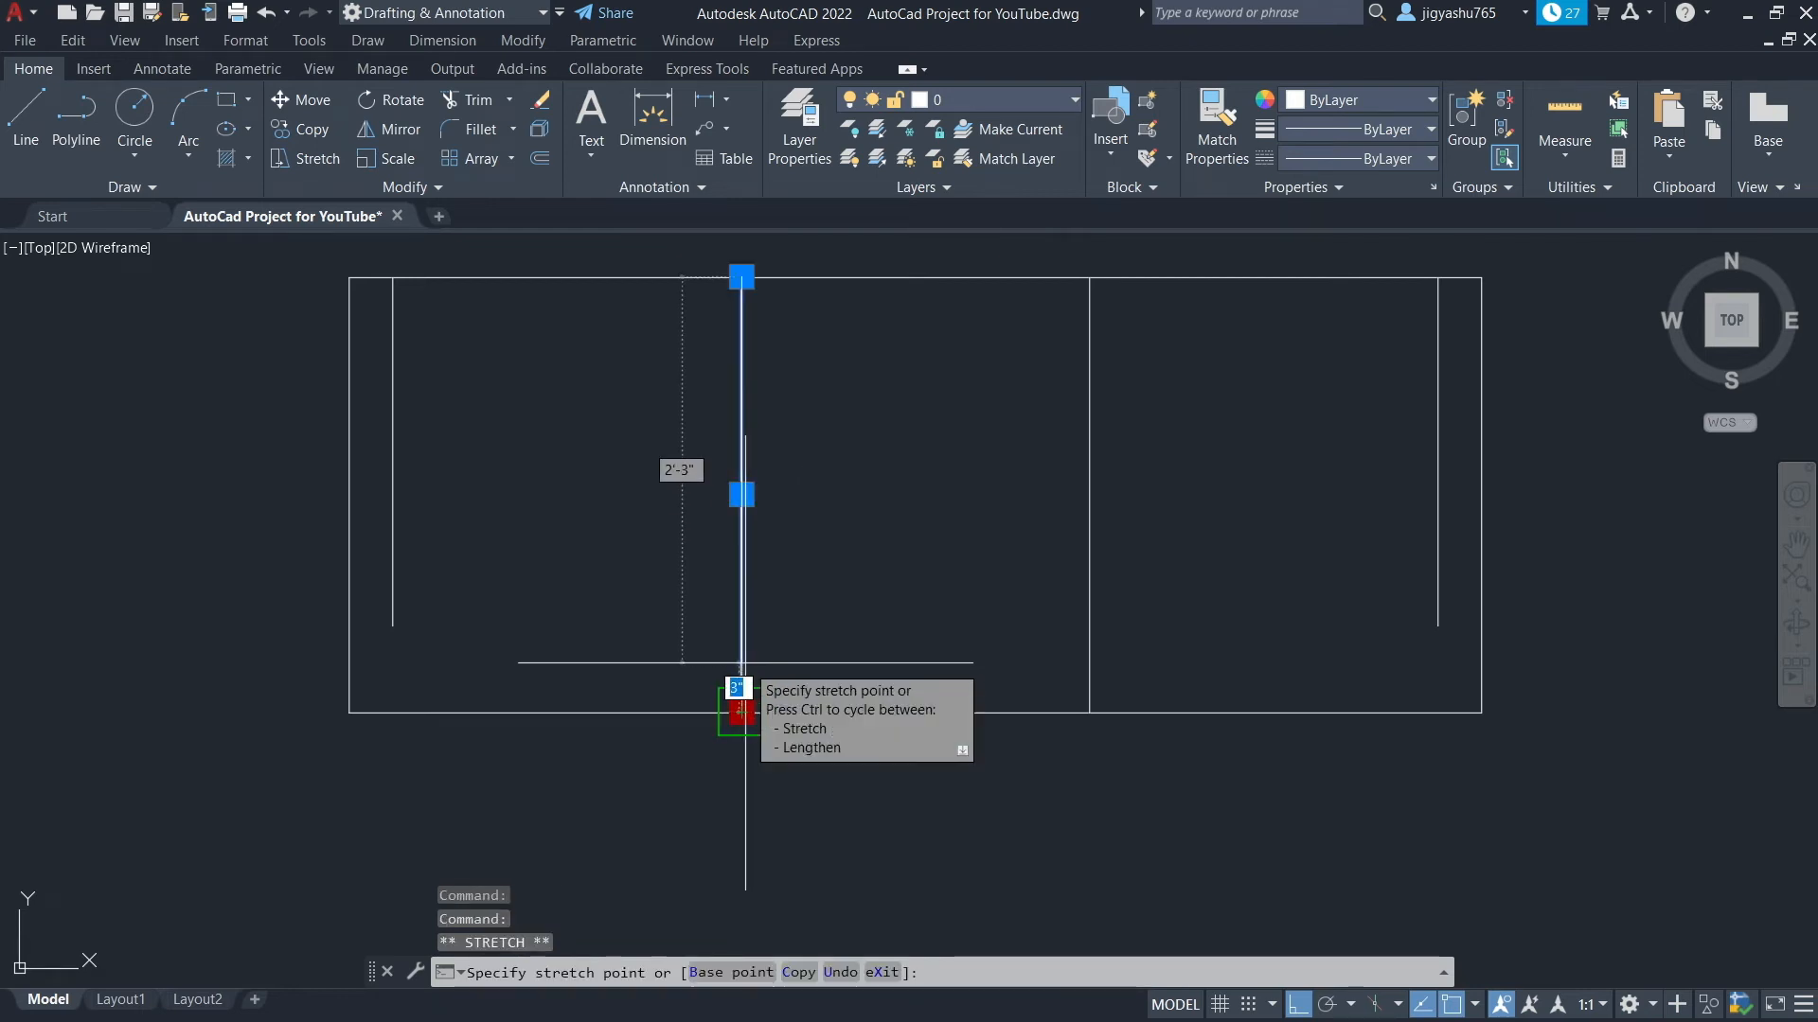
type("3")
key("Return")
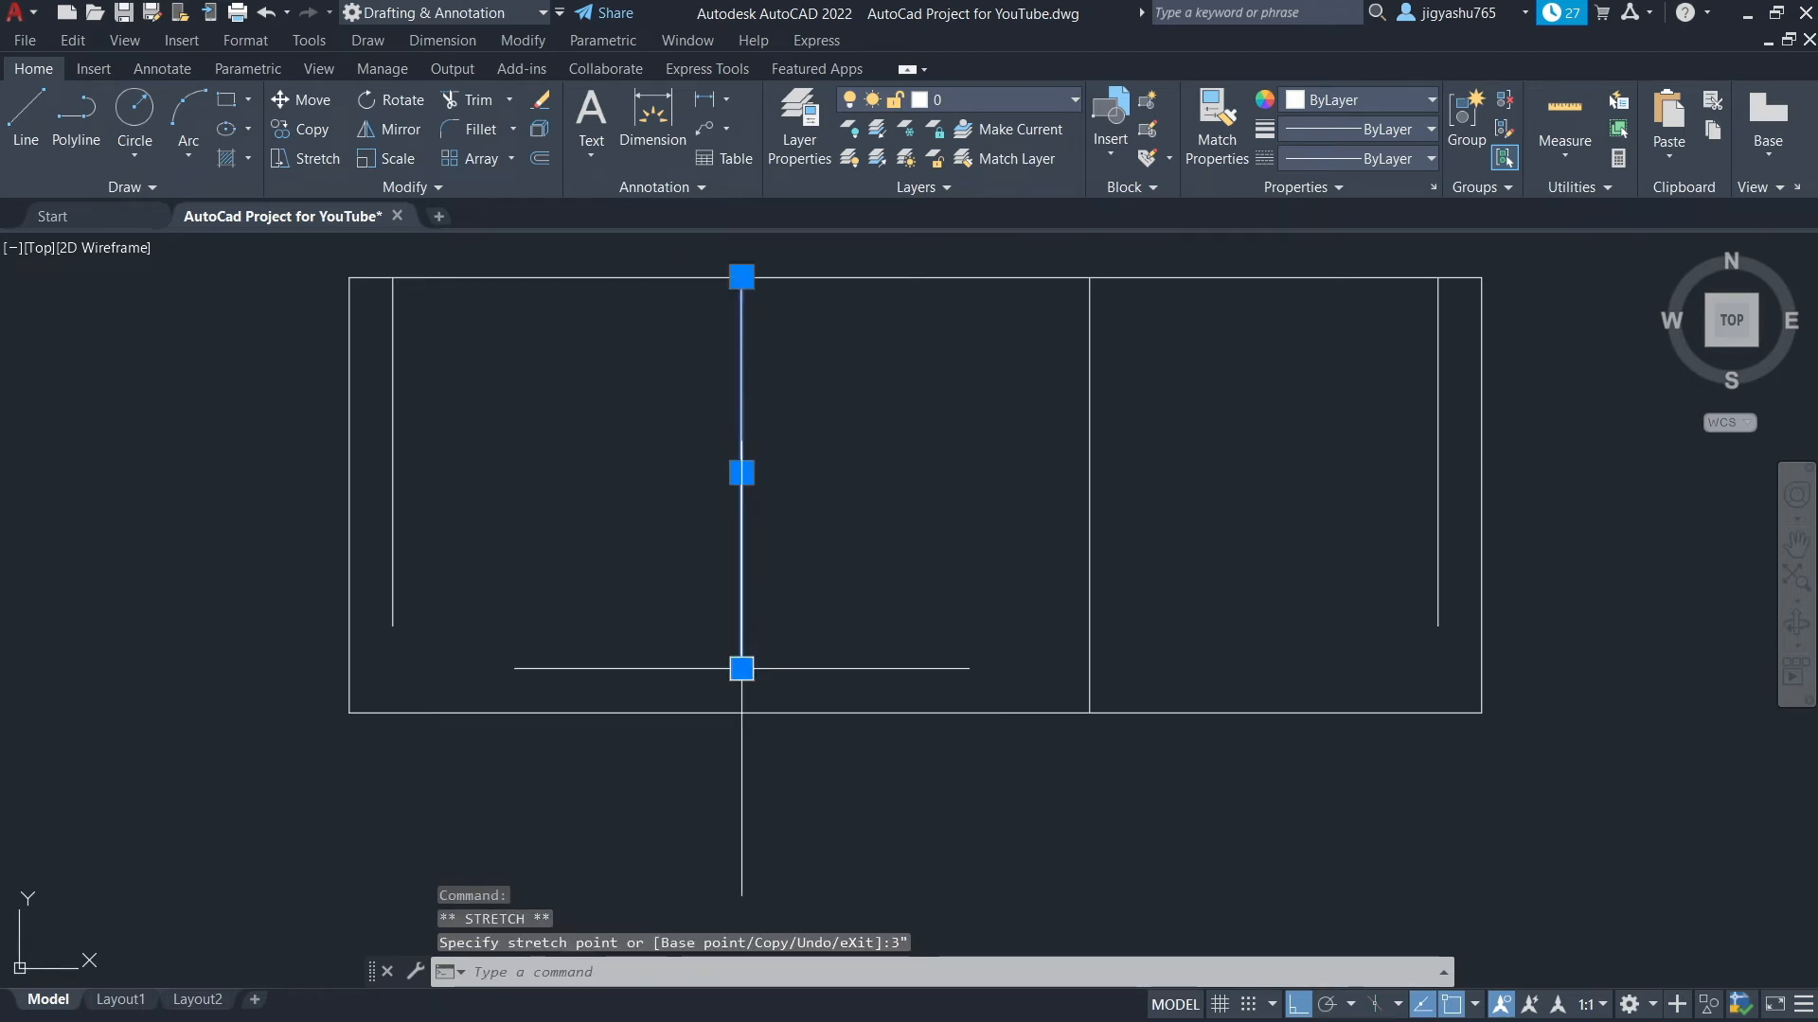
key("Escape")
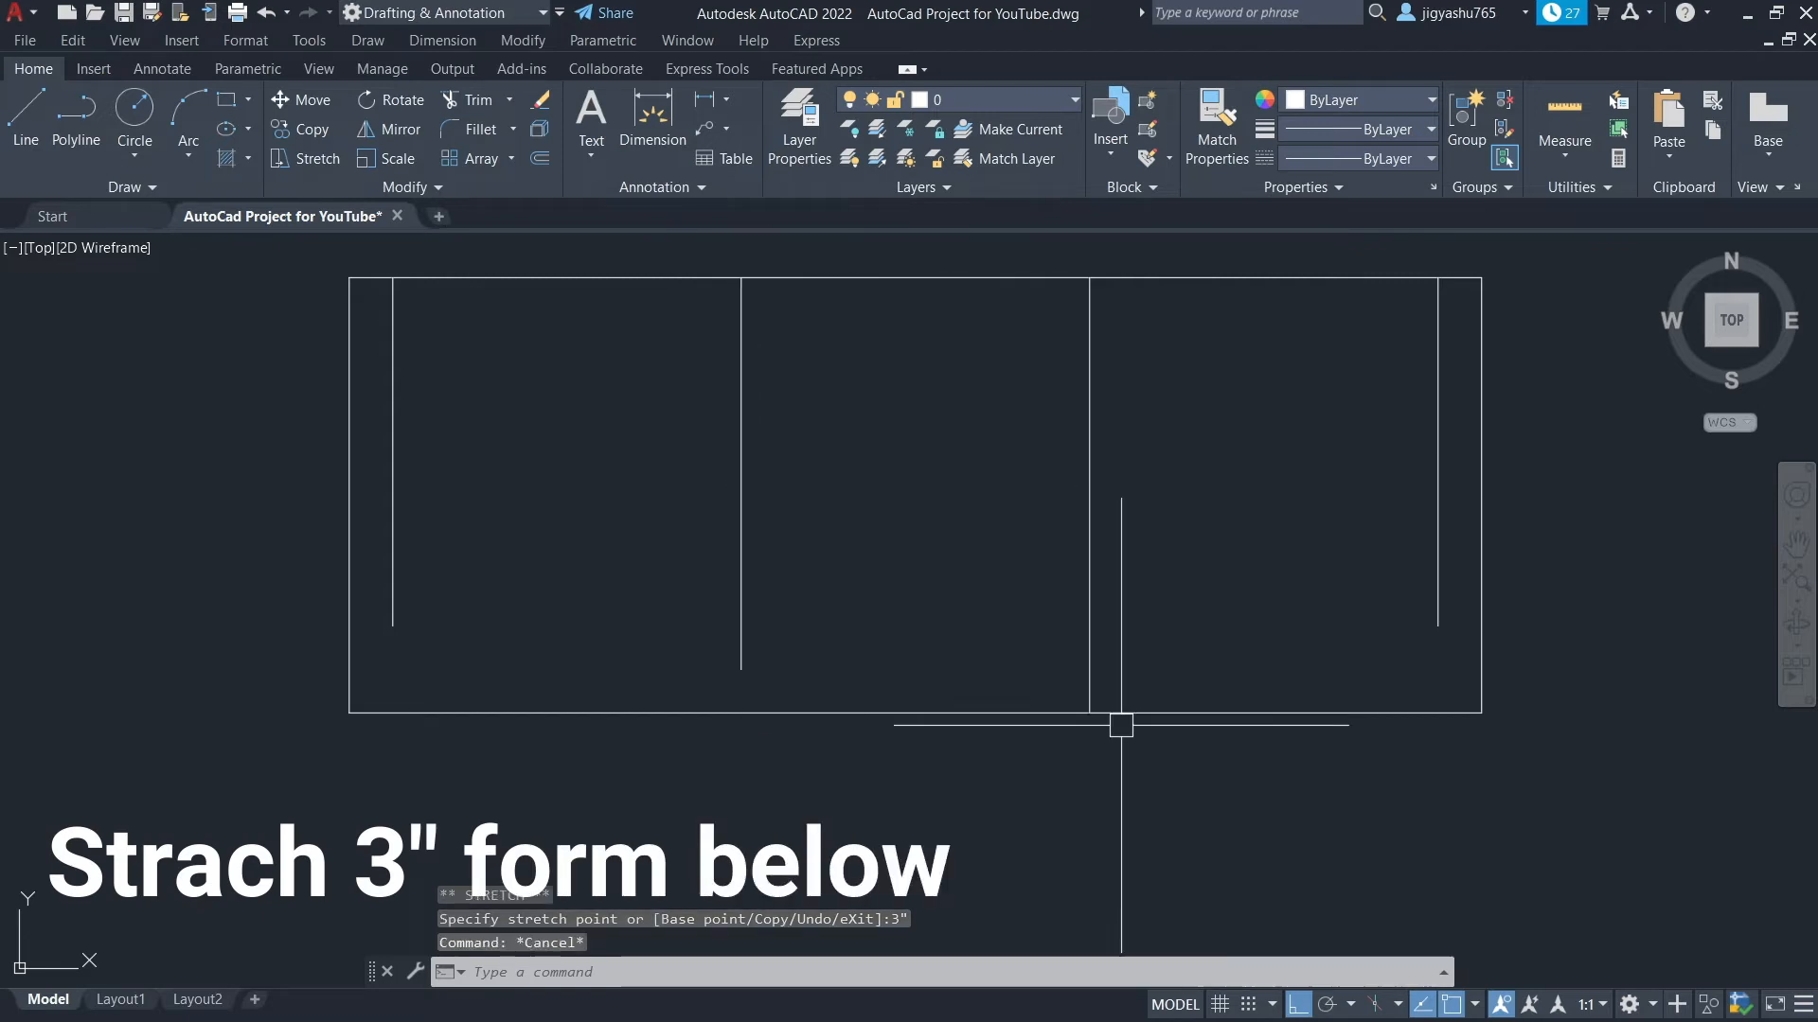
left_click(1090, 637)
left_click(1090, 712)
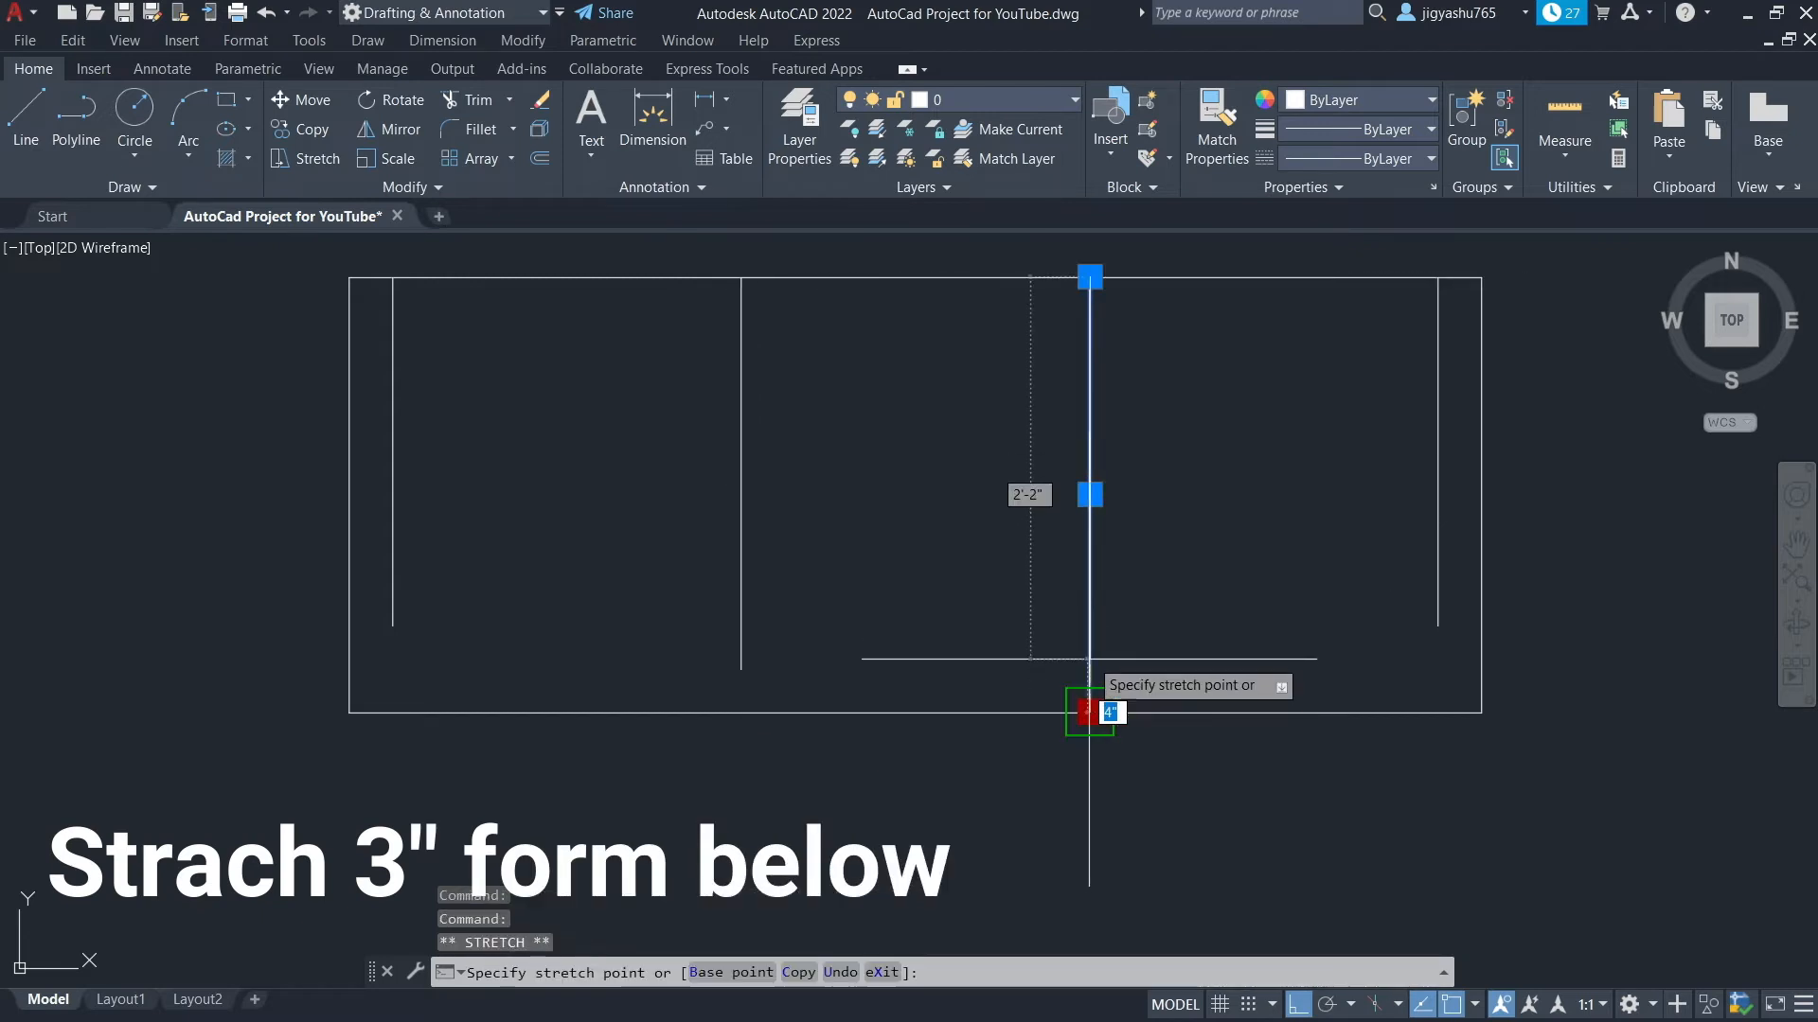
type("3")
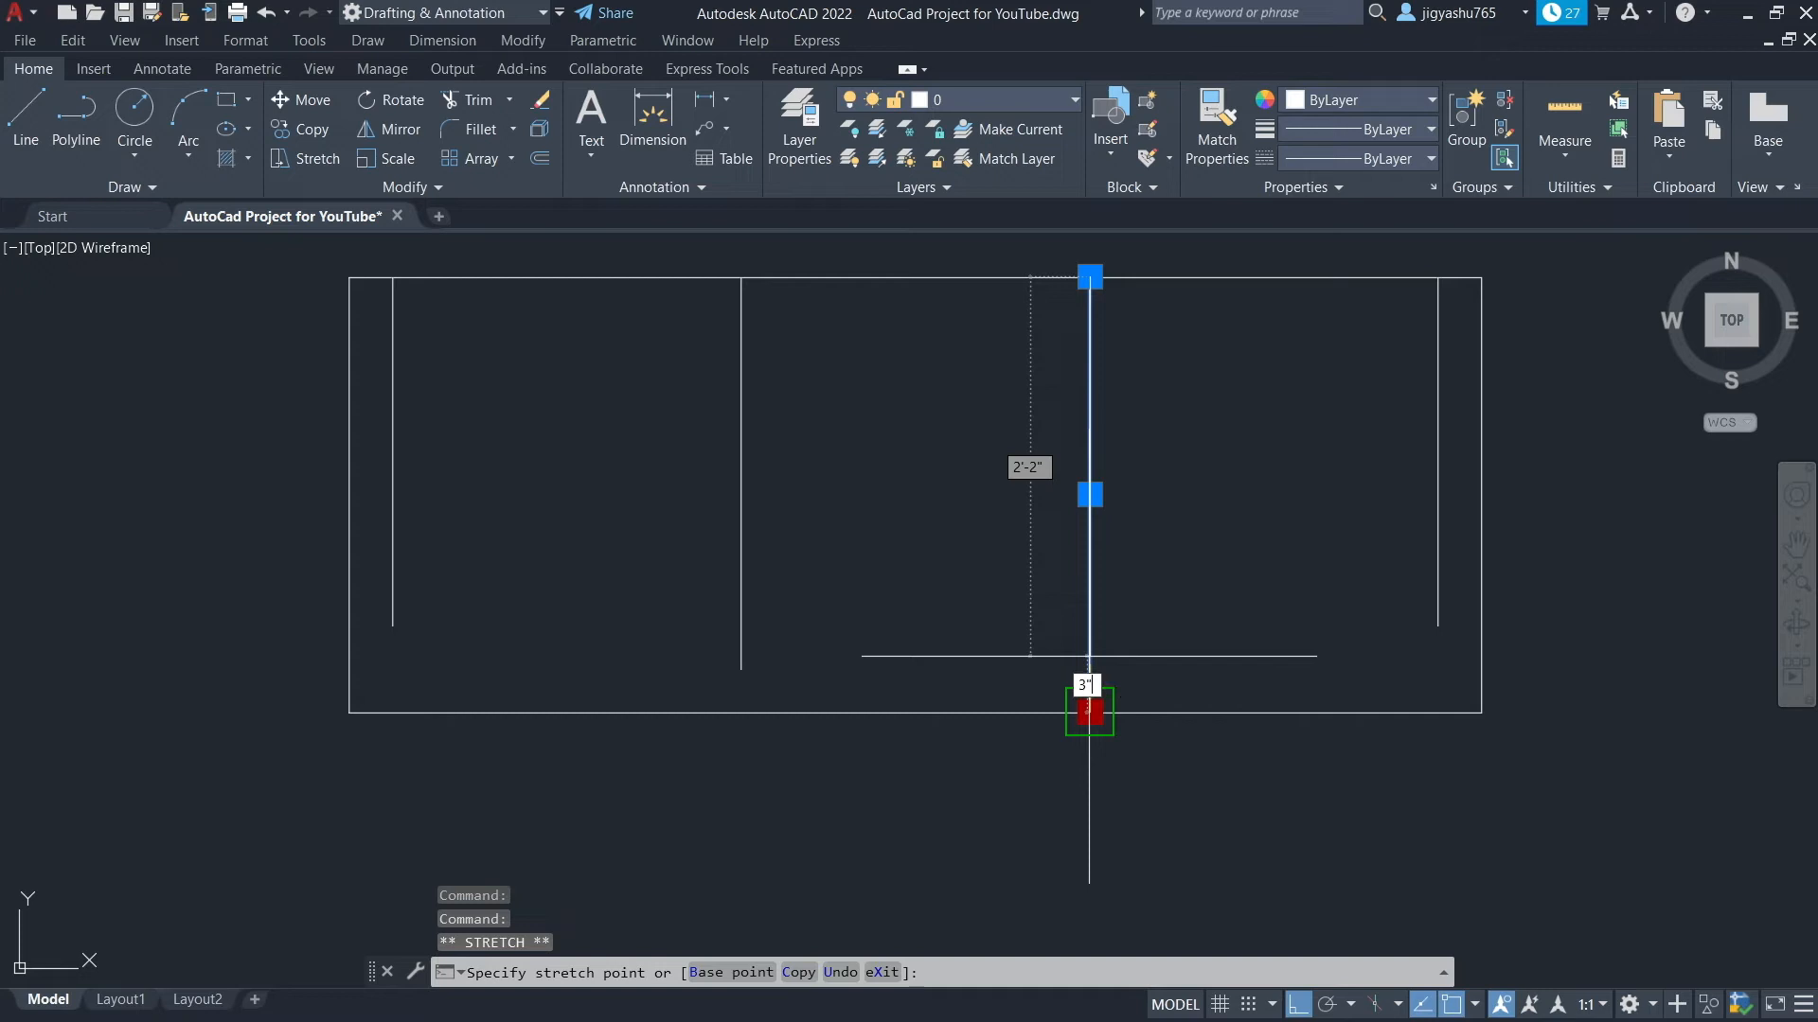
key("Return")
key("Escape")
Fillet both lower corners of the rectangle with a 4" radius, using the Multiple option
scroll(1253, 672, "down", 2)
scroll(1042, 551, "up", 2)
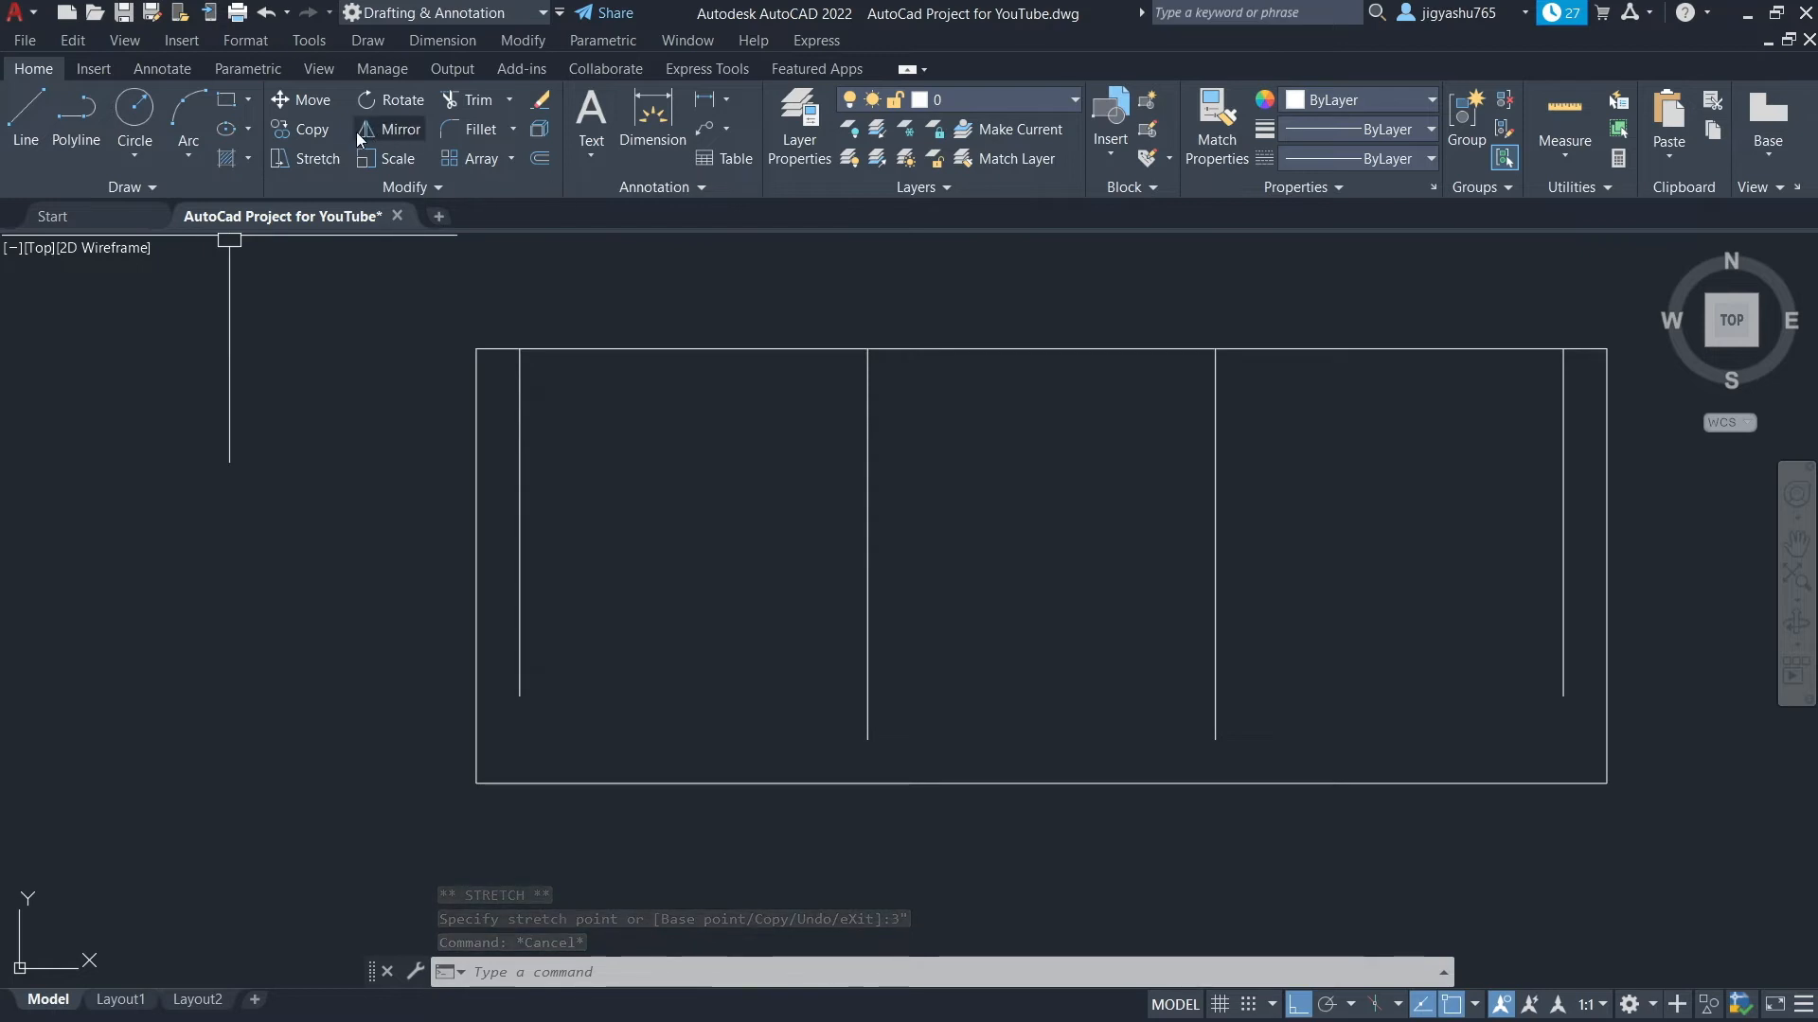
left_click(490, 129)
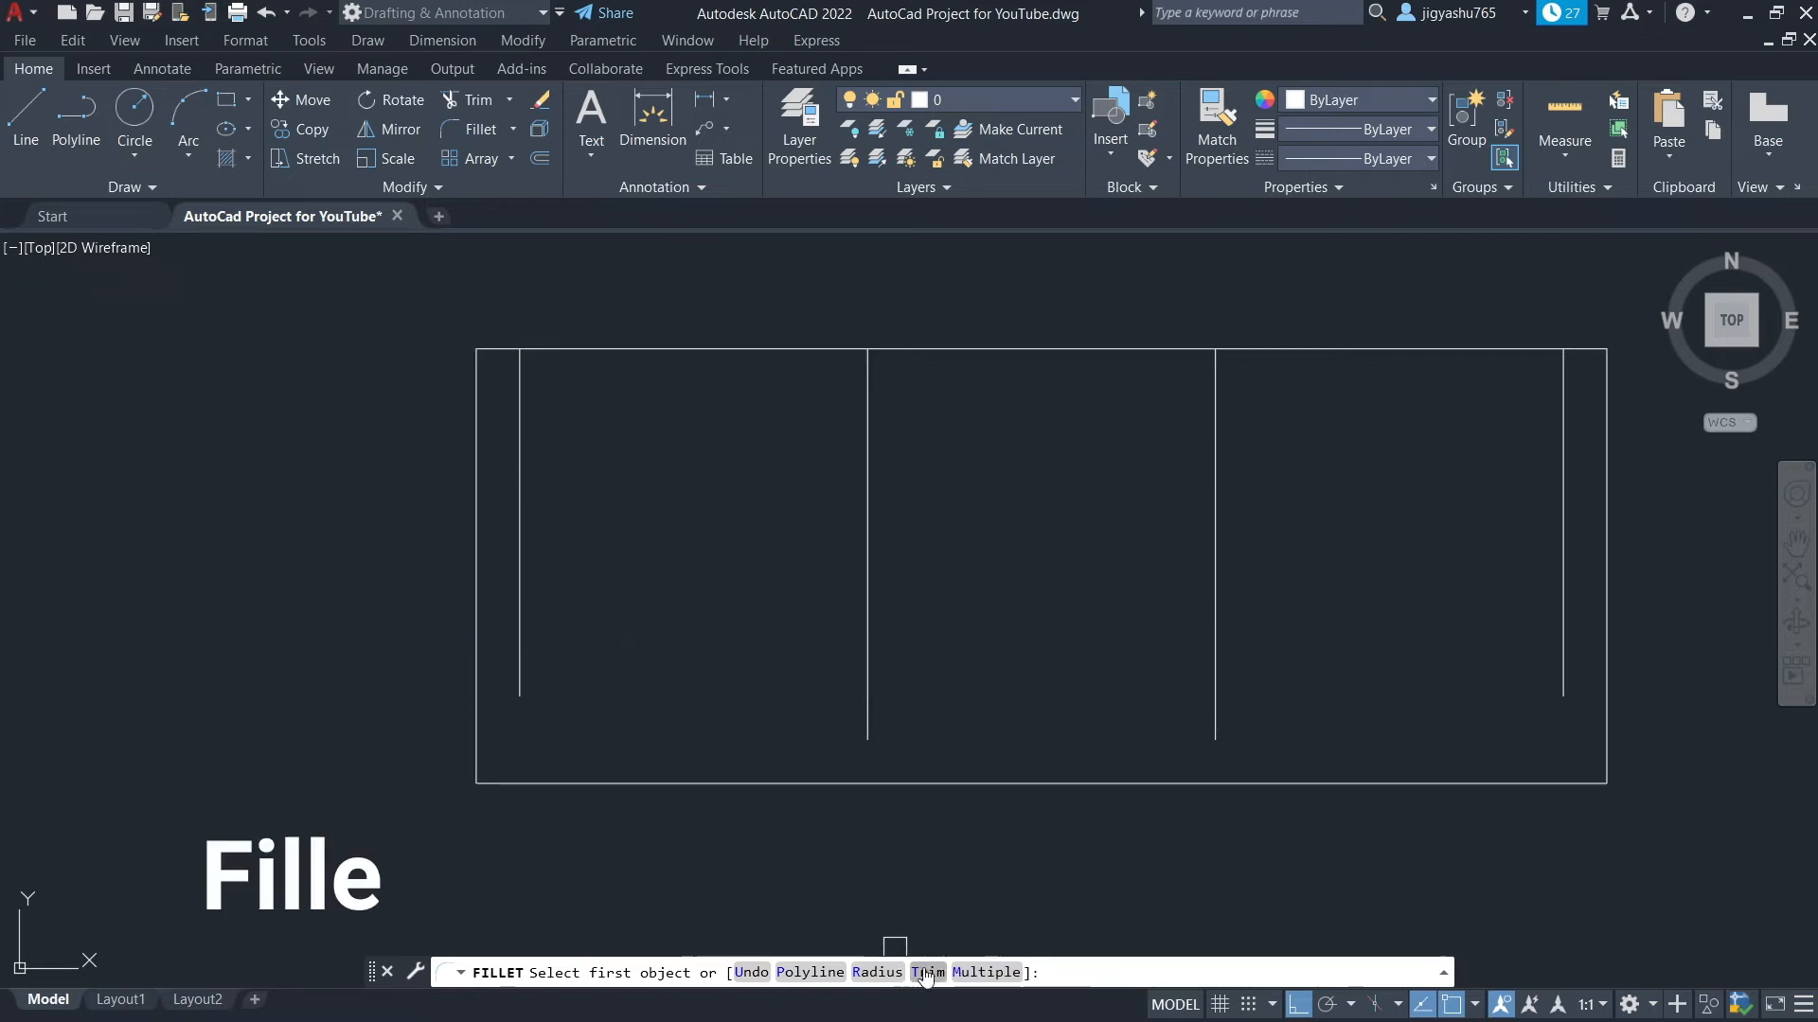
left_click(887, 973)
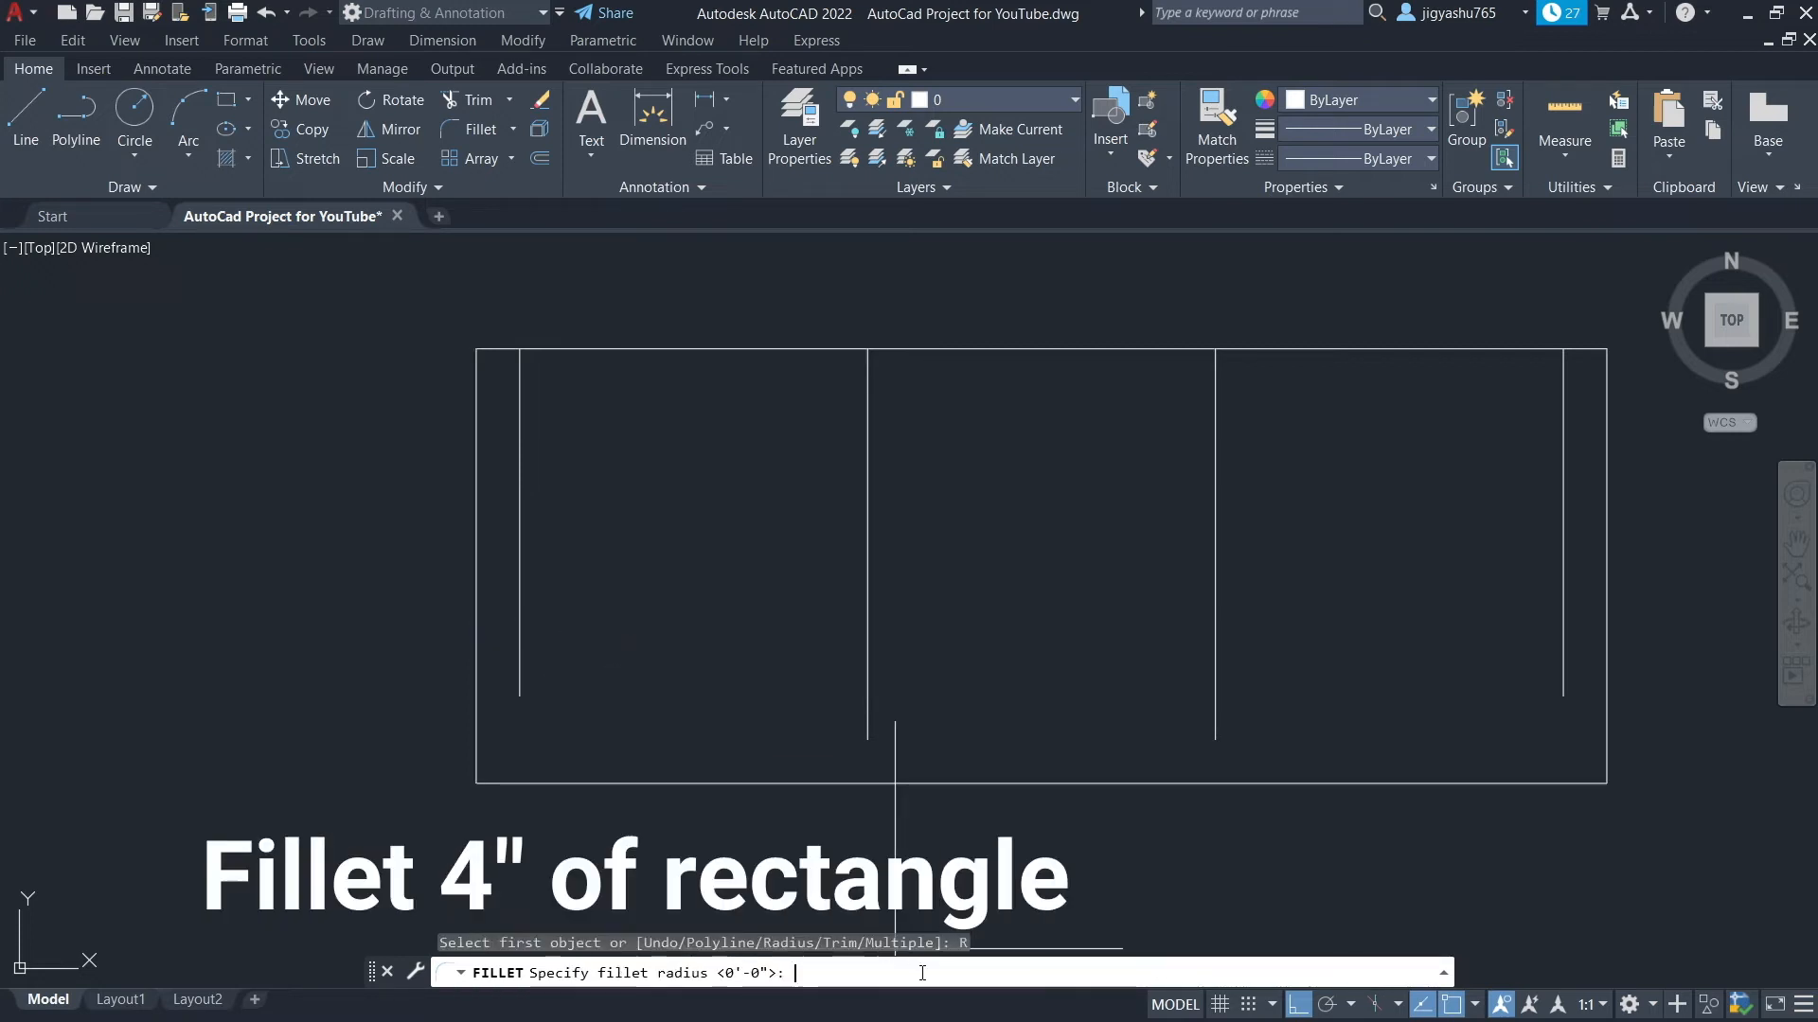
type("4\"")
key("Return")
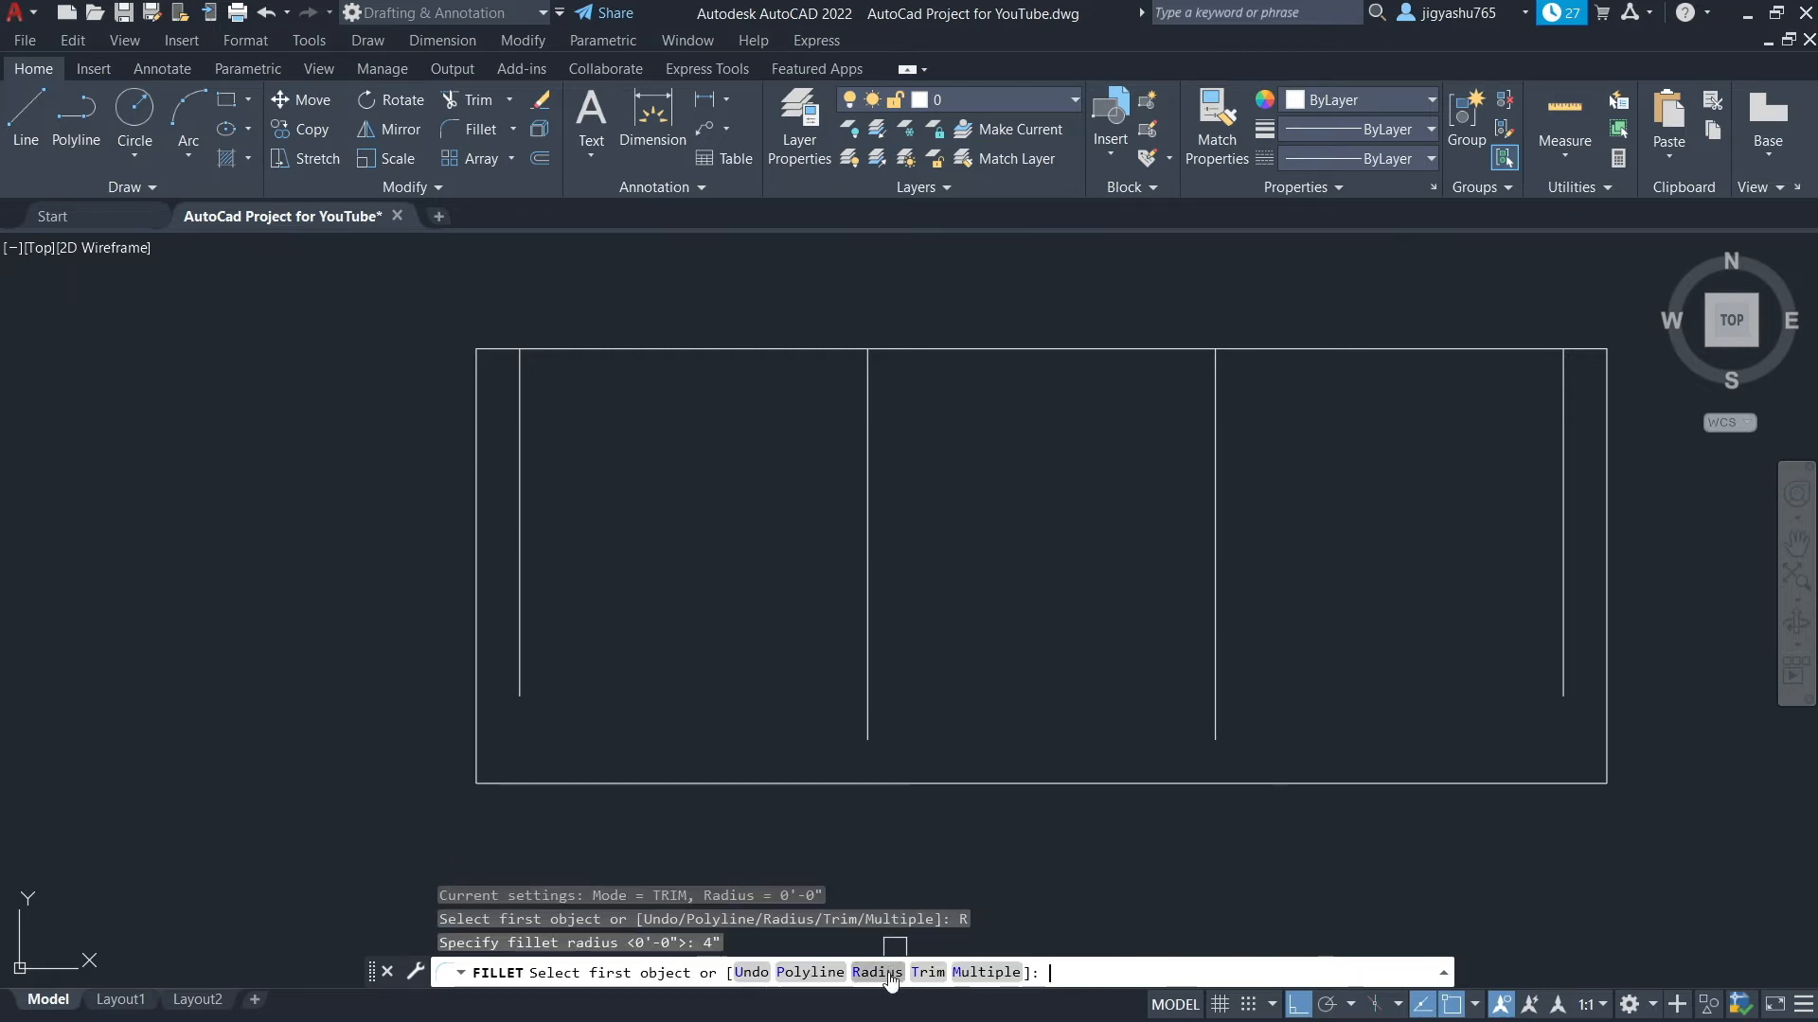
left_click(1007, 980)
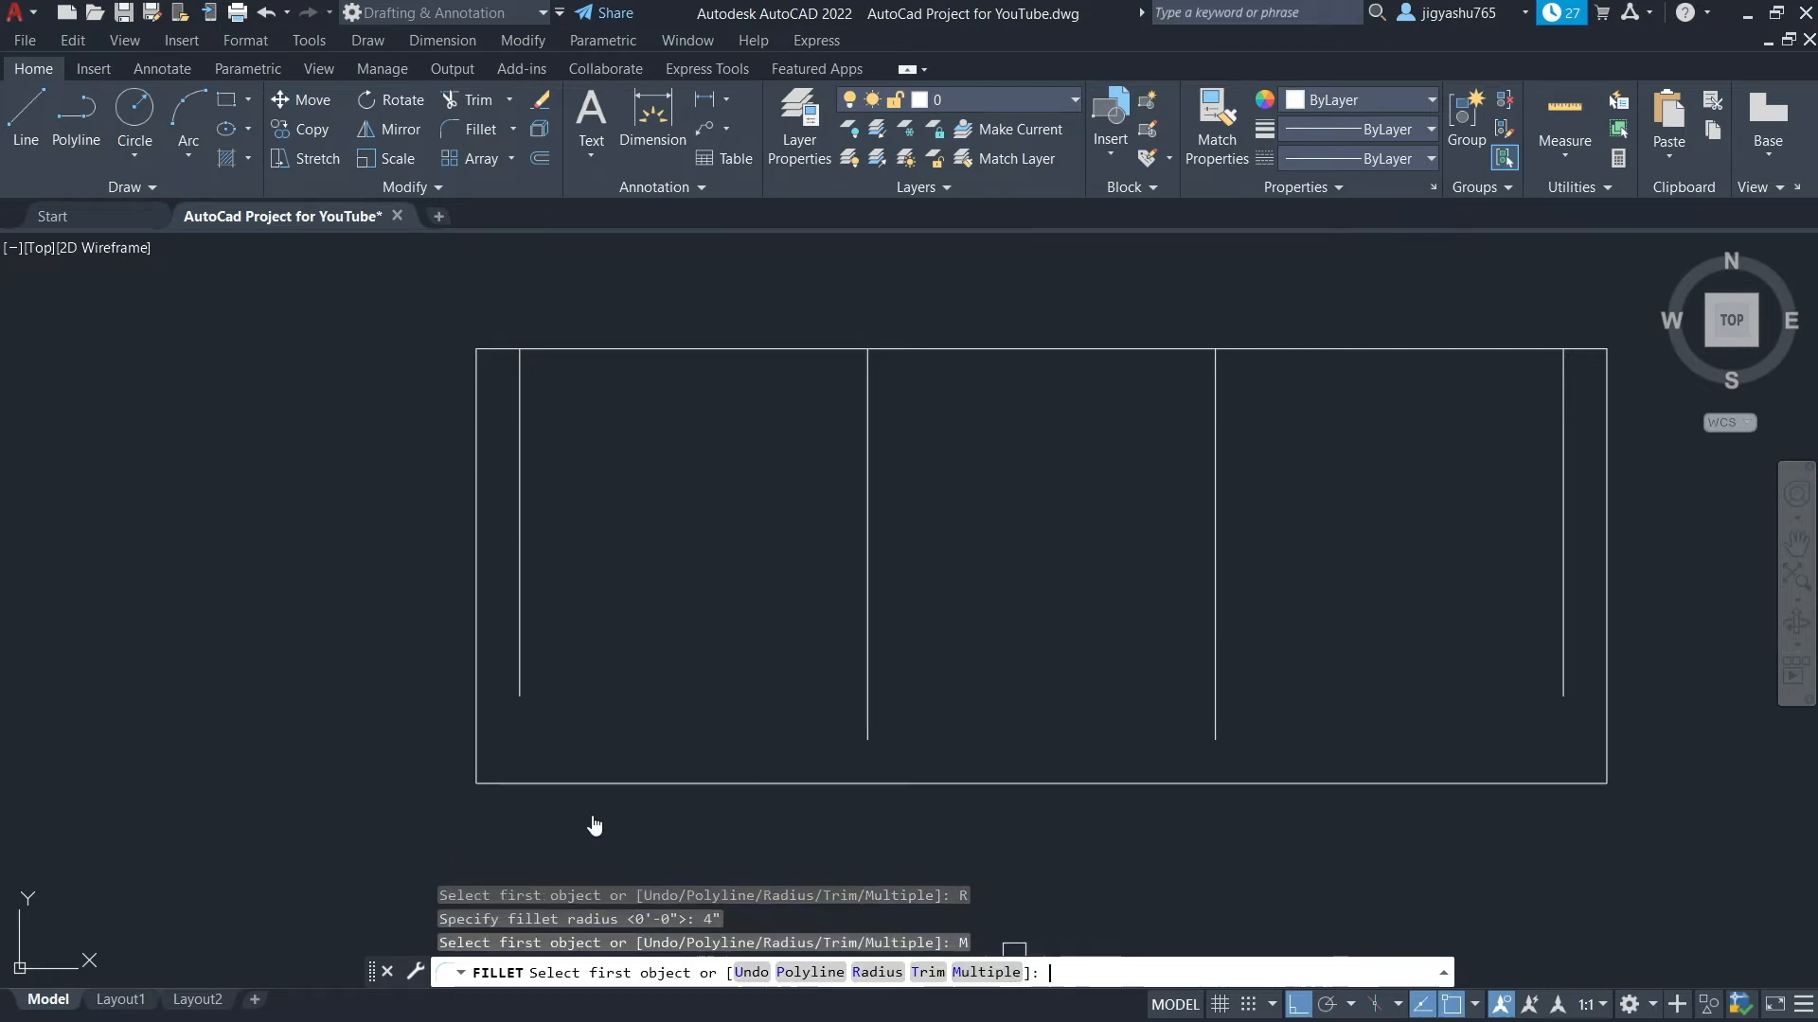
left_click(477, 724)
left_click(600, 786)
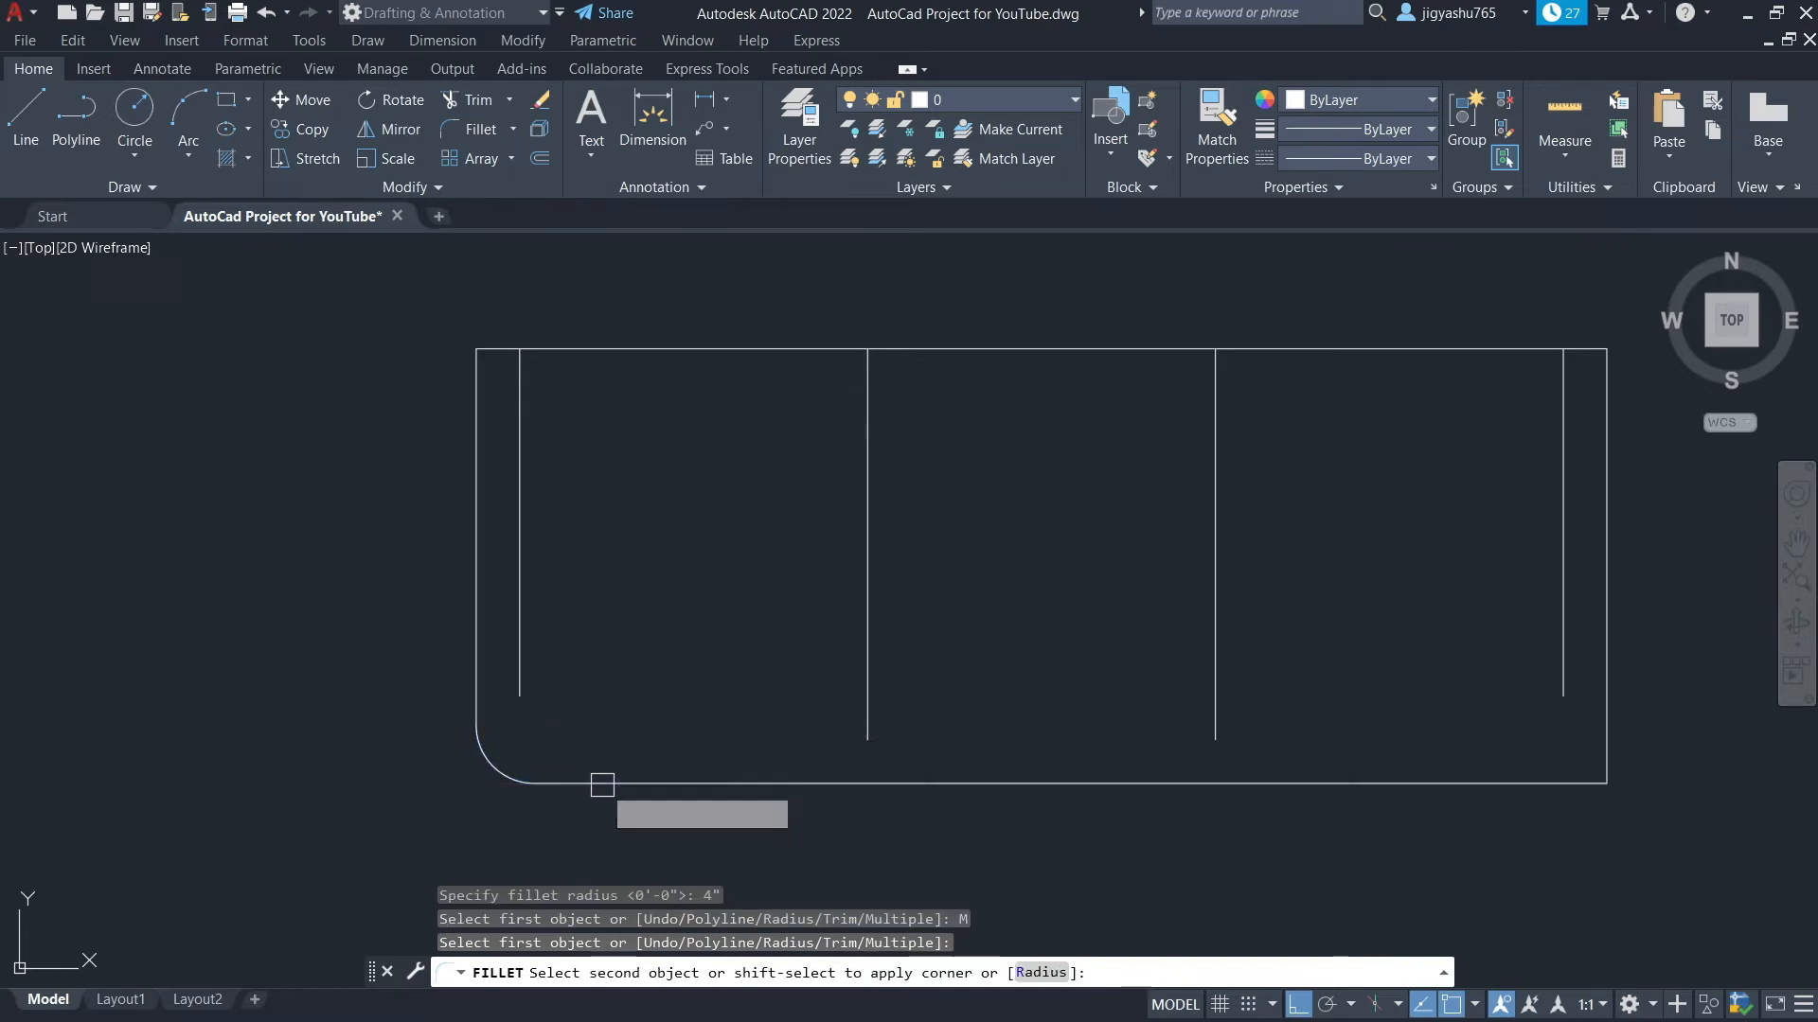
left_click(1602, 683)
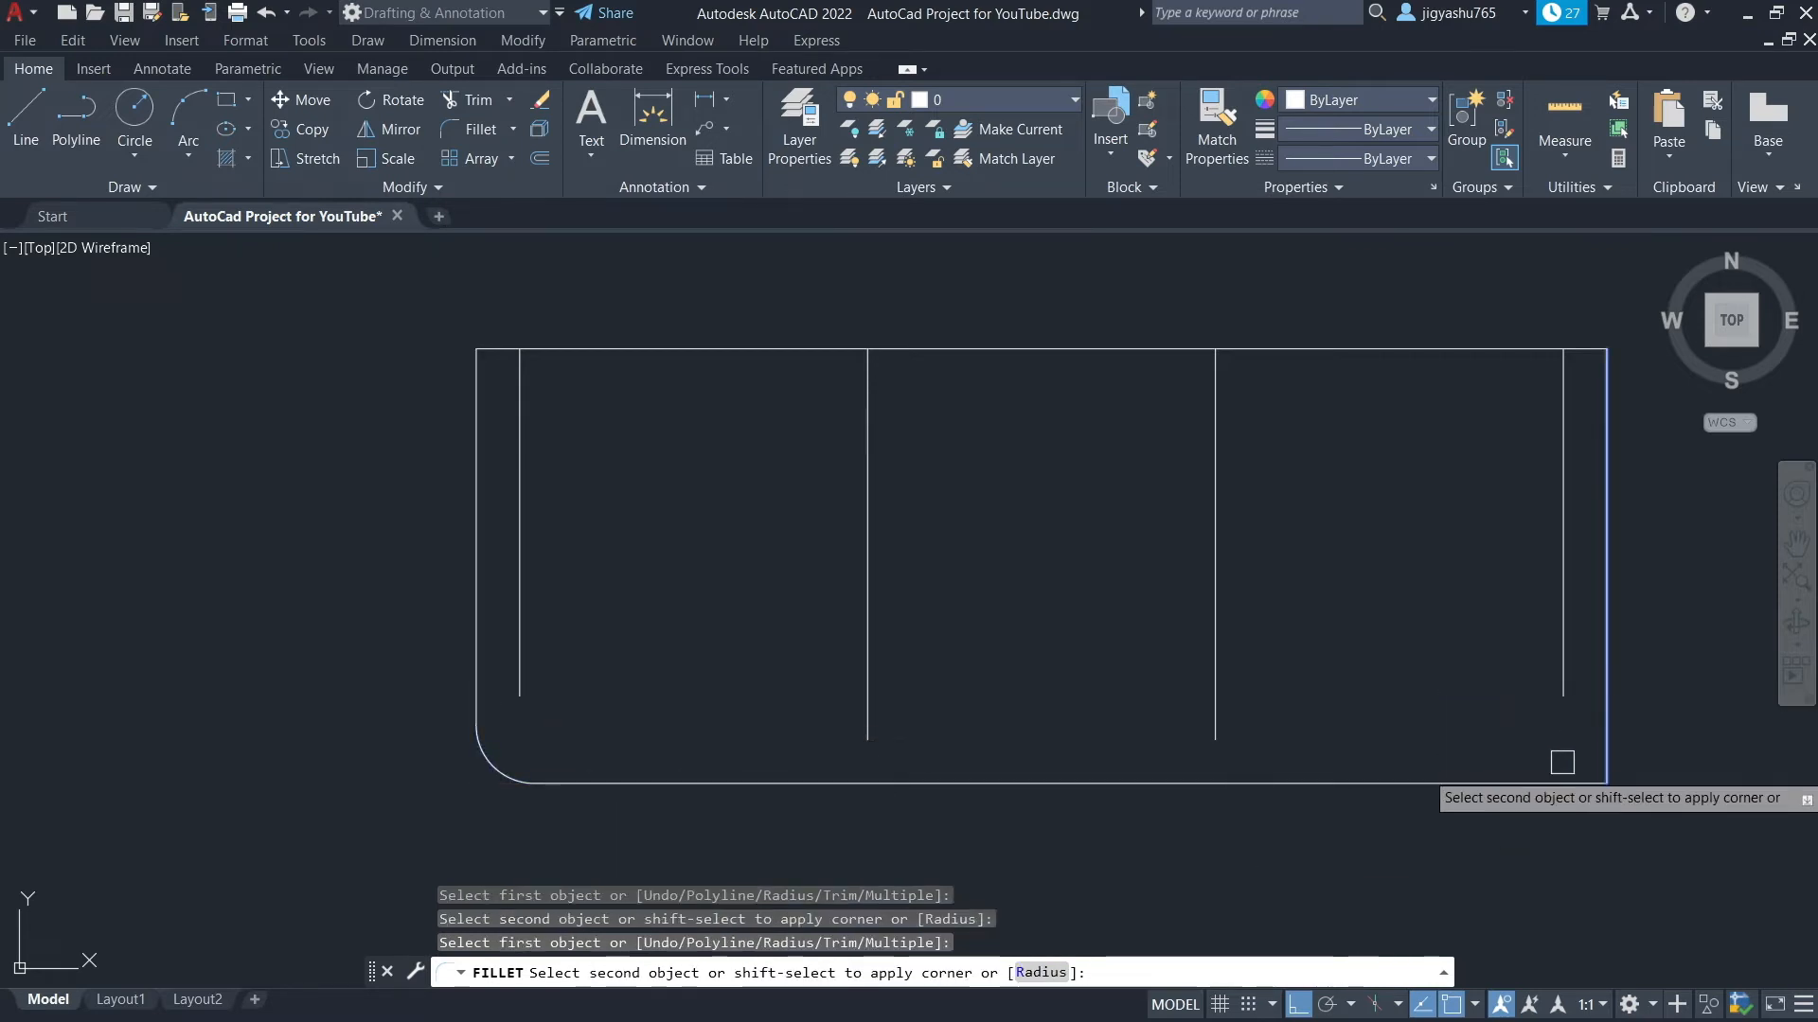
left_click(1509, 783)
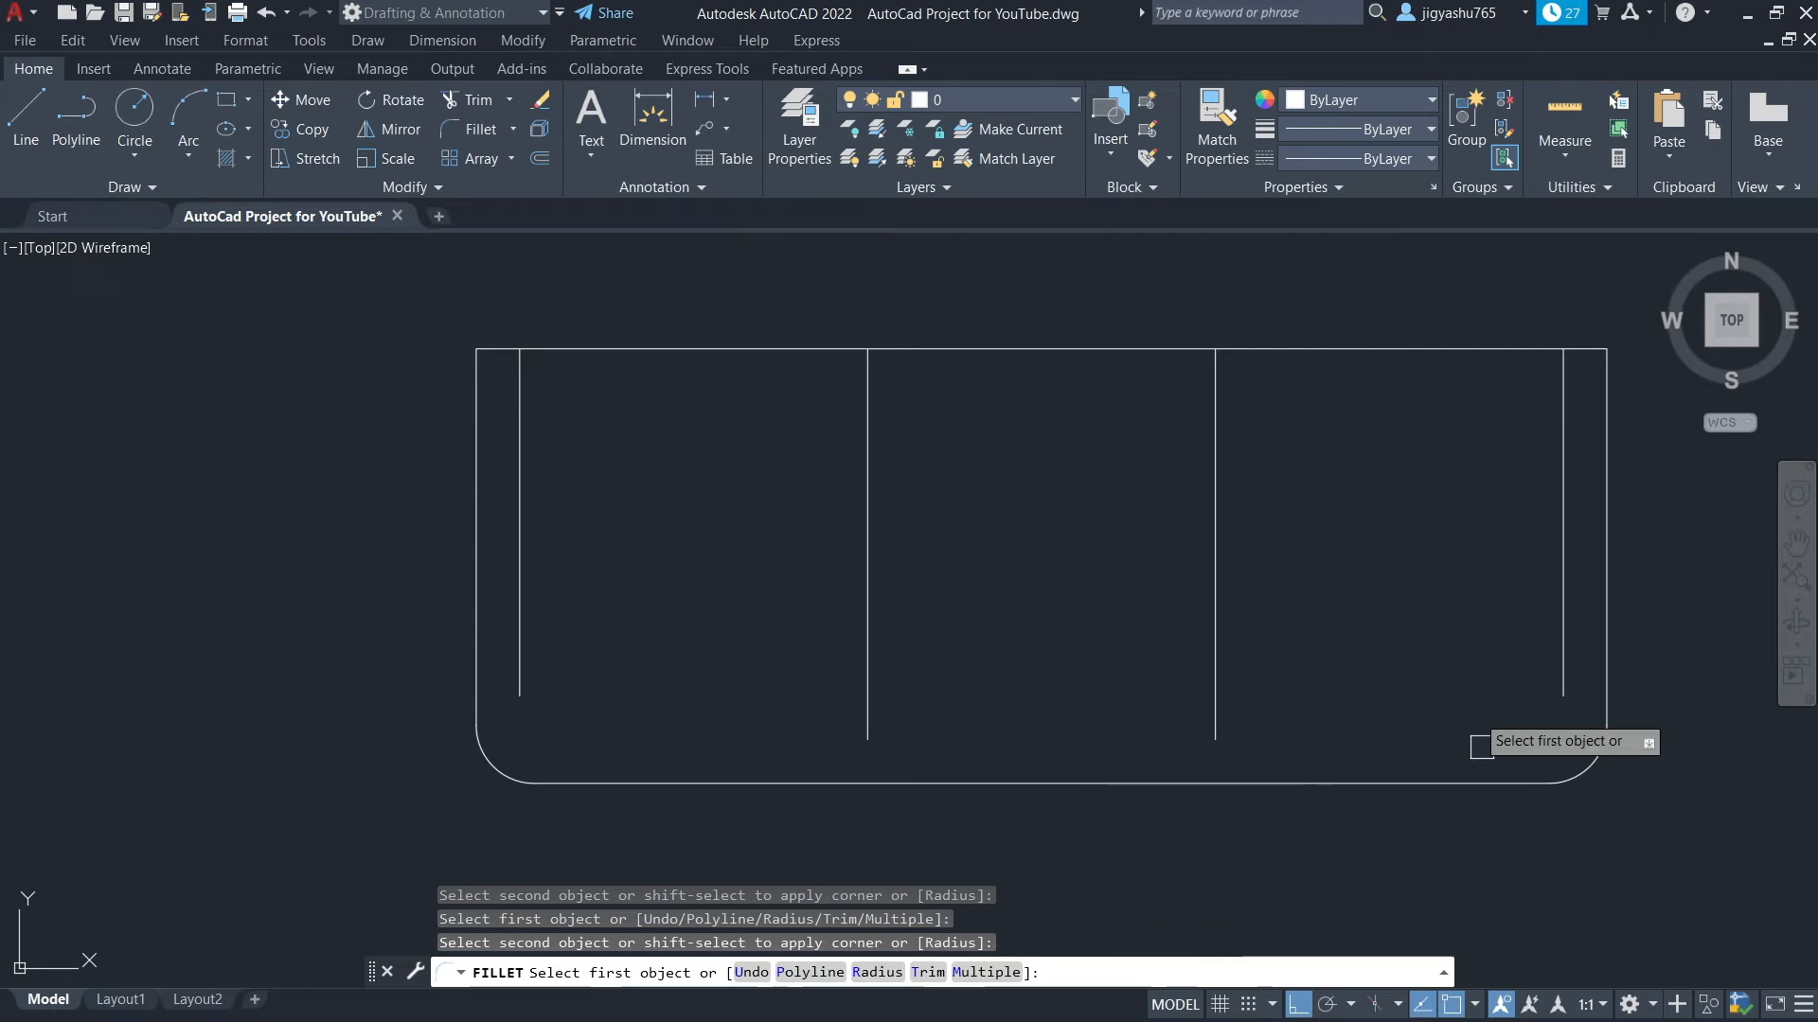
key("Escape")
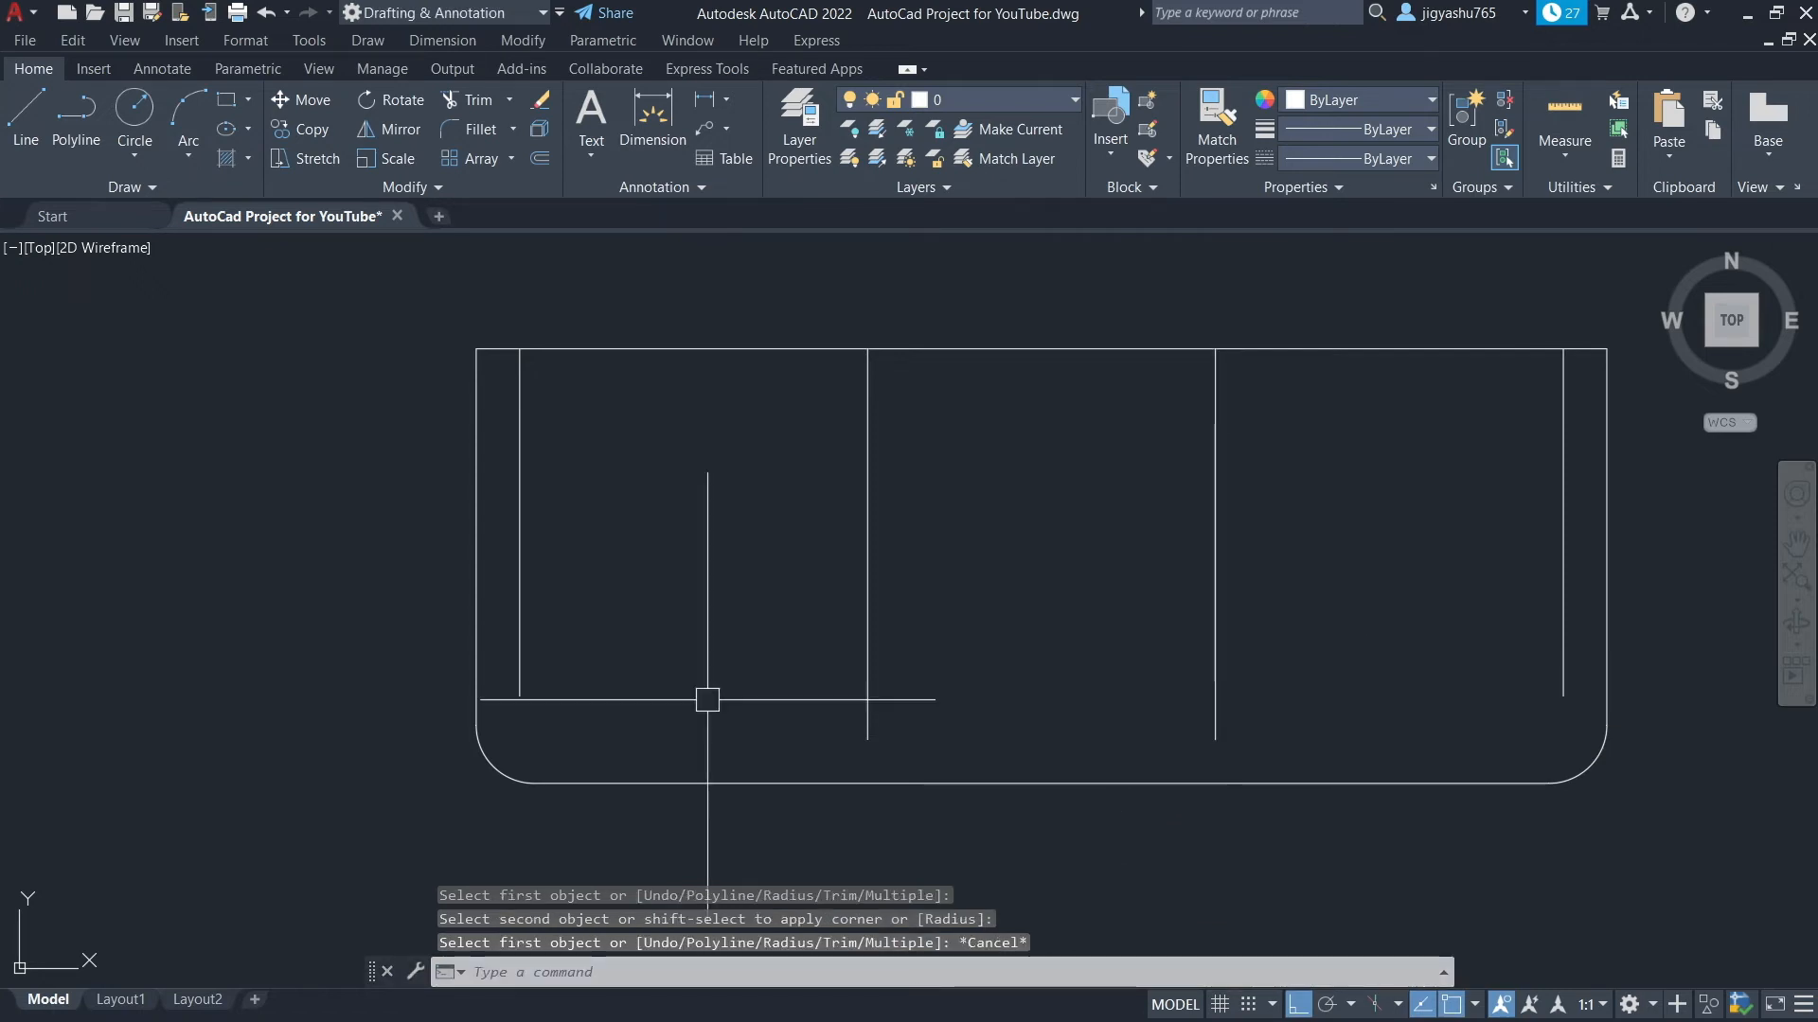
Stretch the upper endpoints of the two middle divider lines down 3" from the rectangle's top edge
left_click(870, 446)
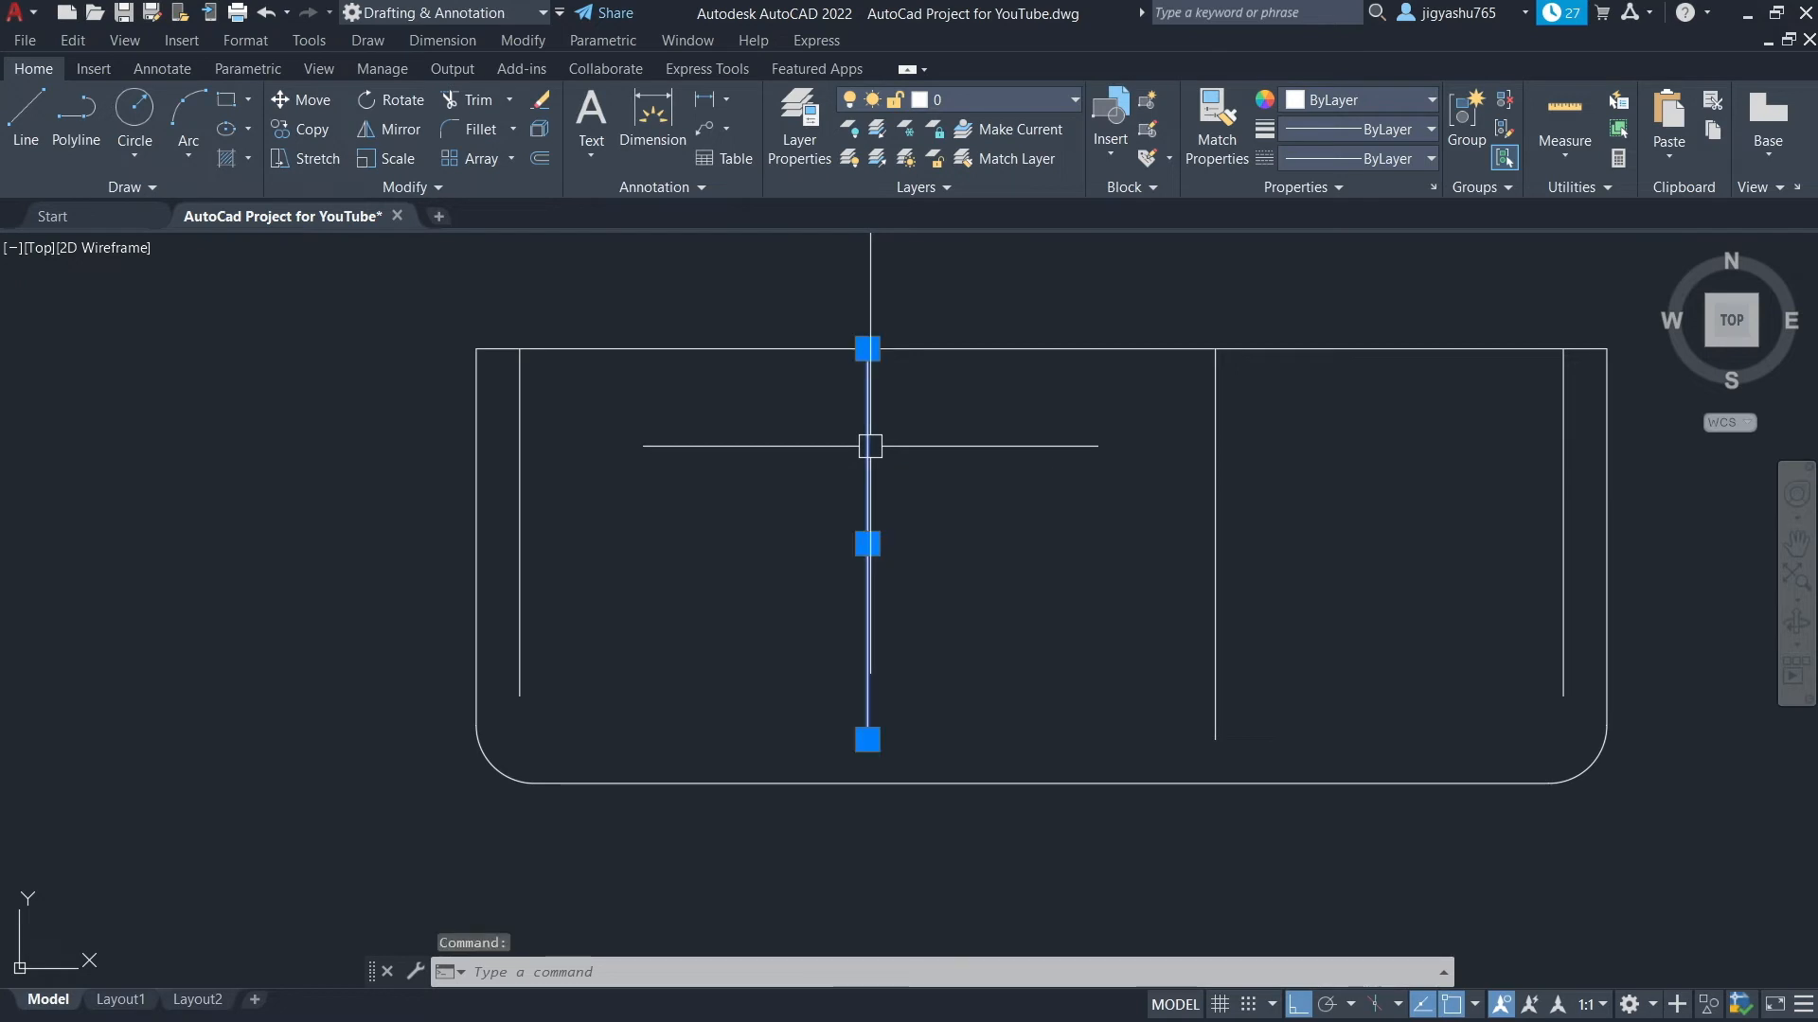
left_click(867, 348)
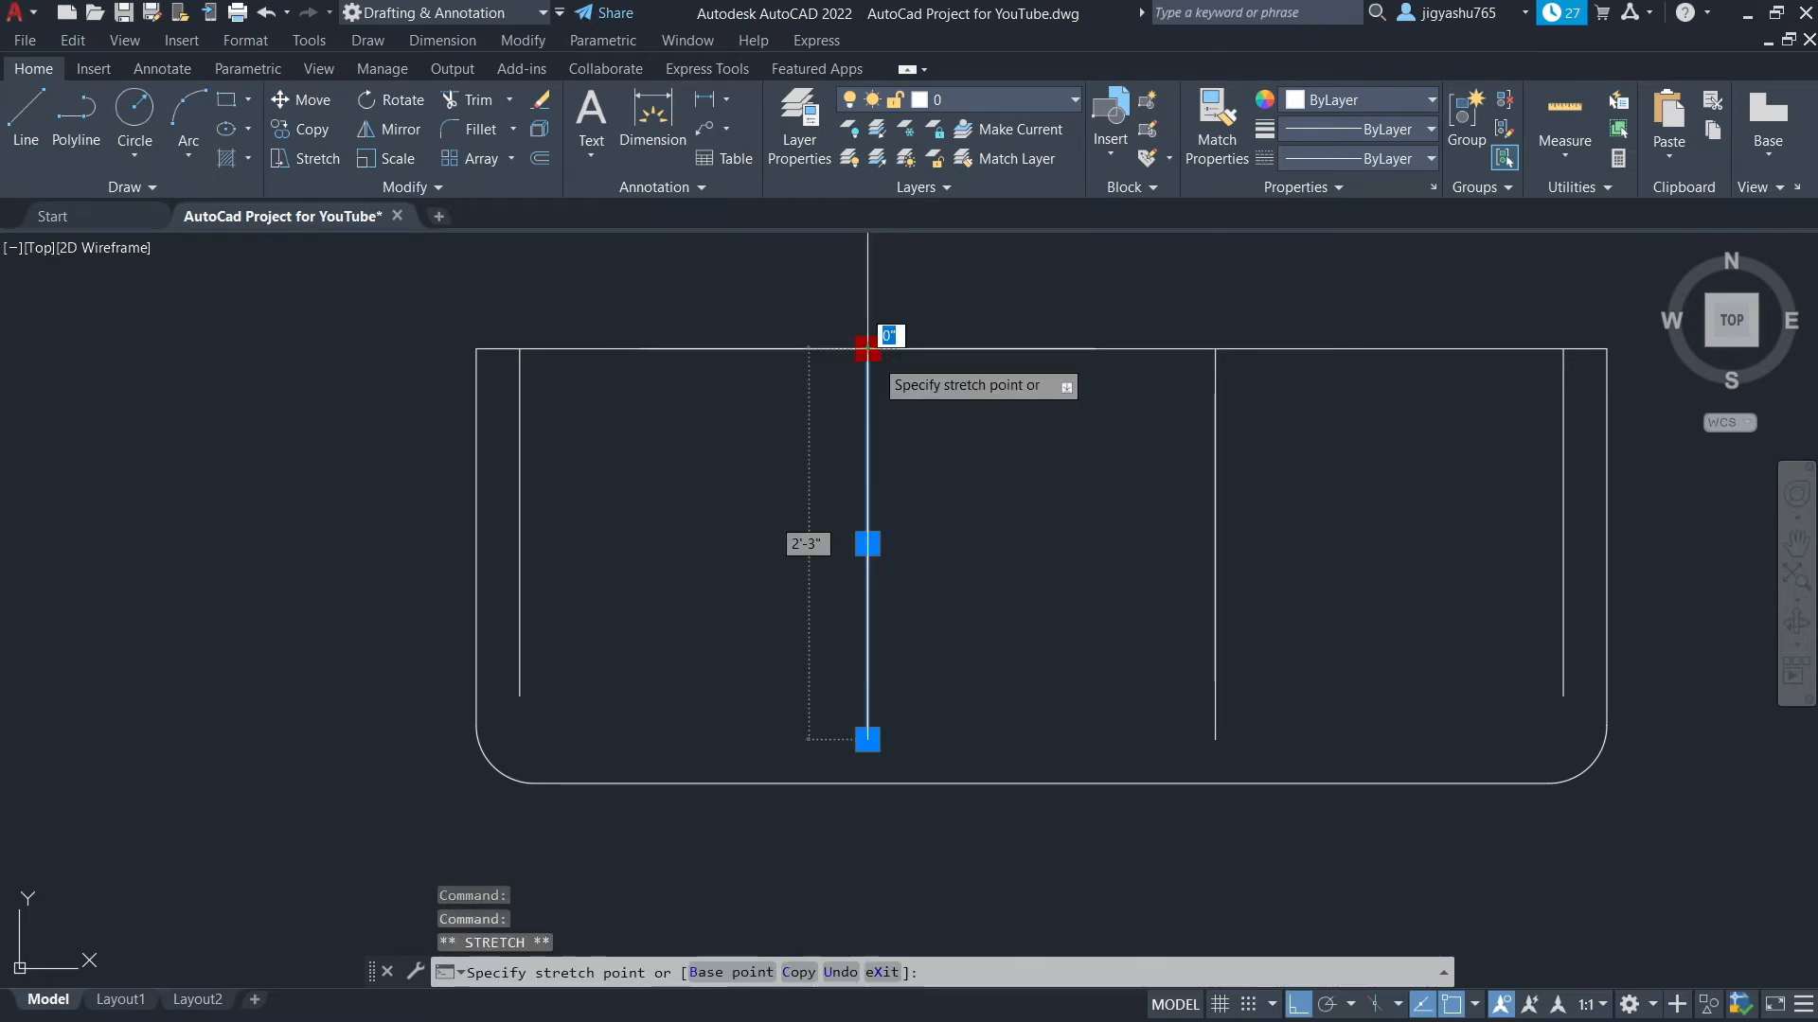
type("3\"")
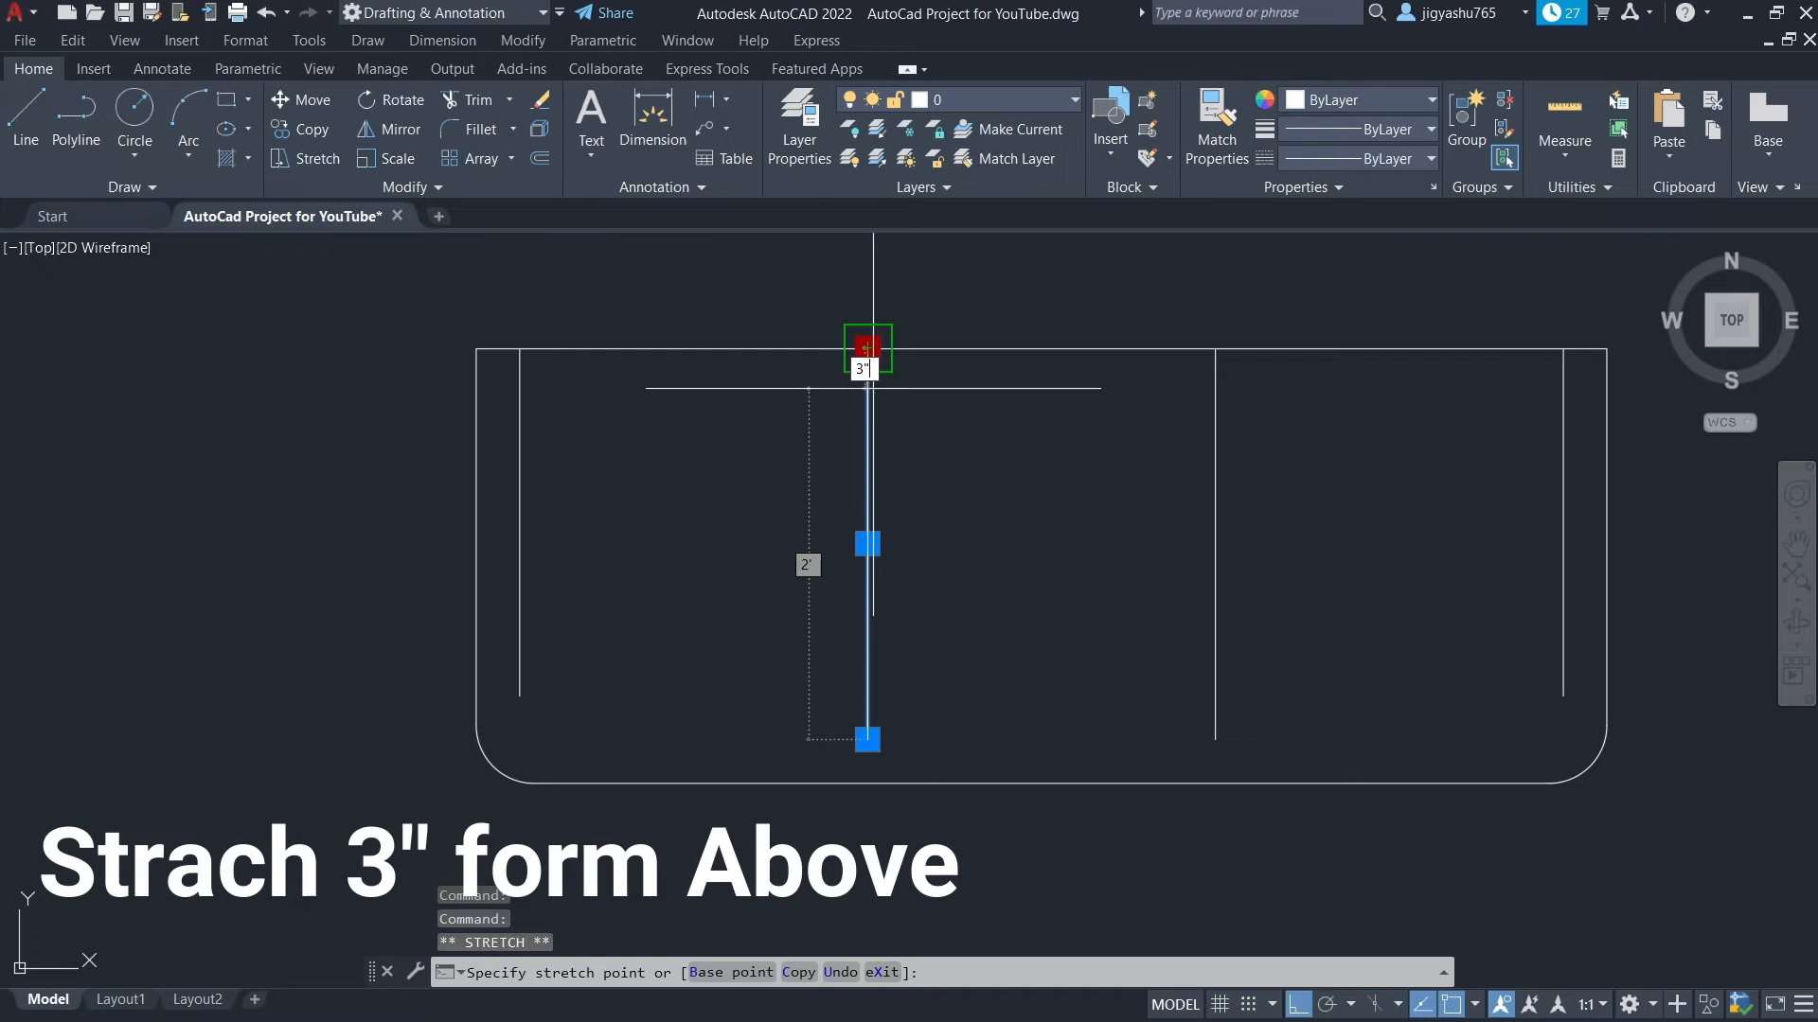
key("Return")
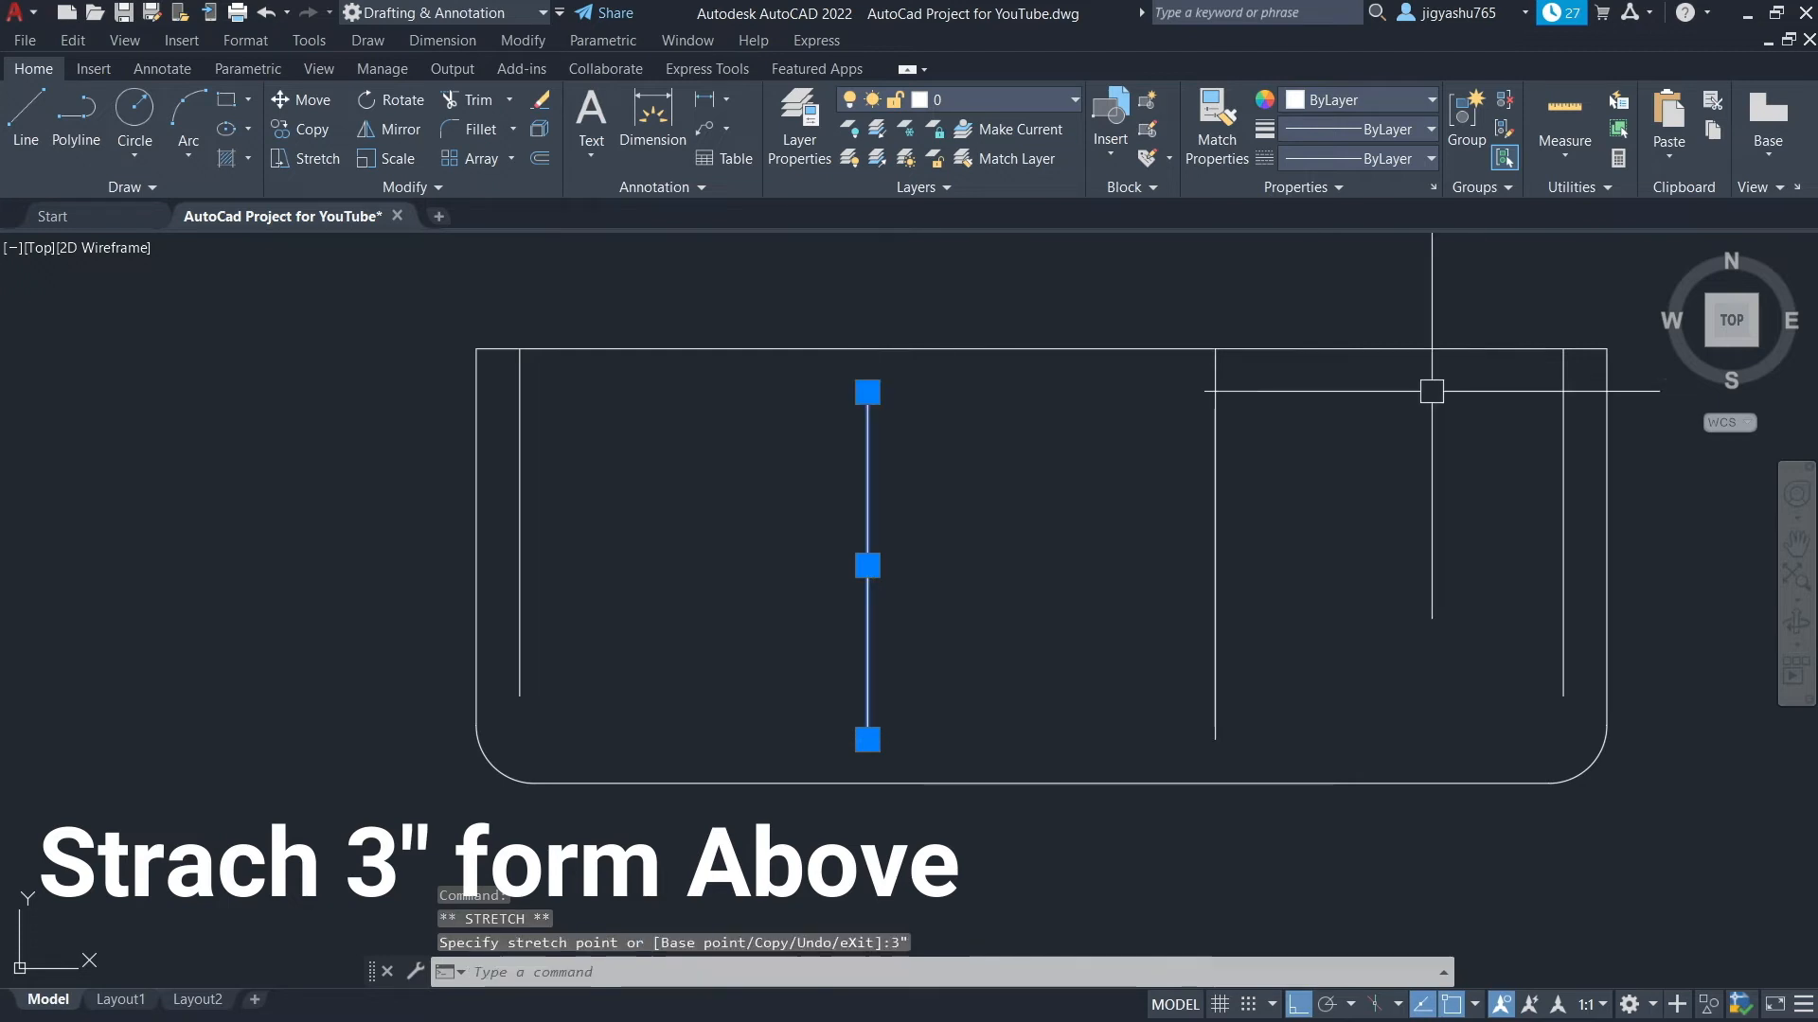
key("Escape")
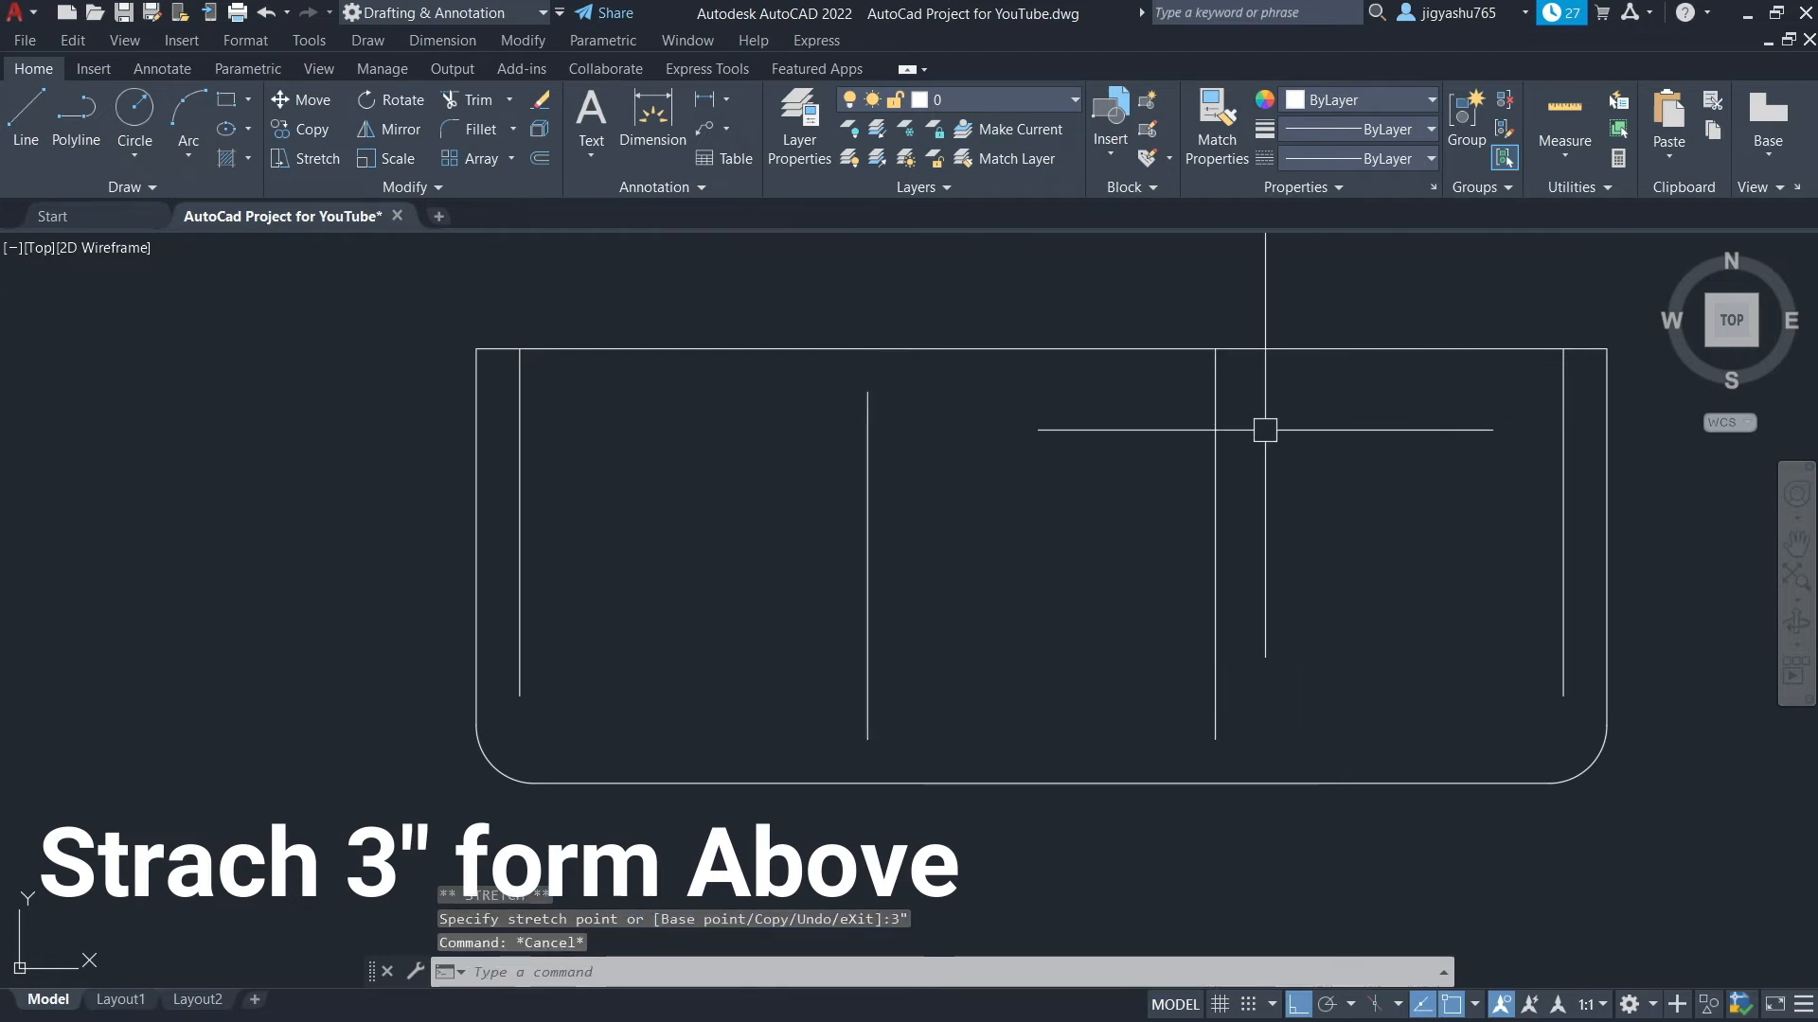
left_click(1217, 409)
left_click(1217, 350)
type("3\"")
key("Return")
mouse_move(1220, 409)
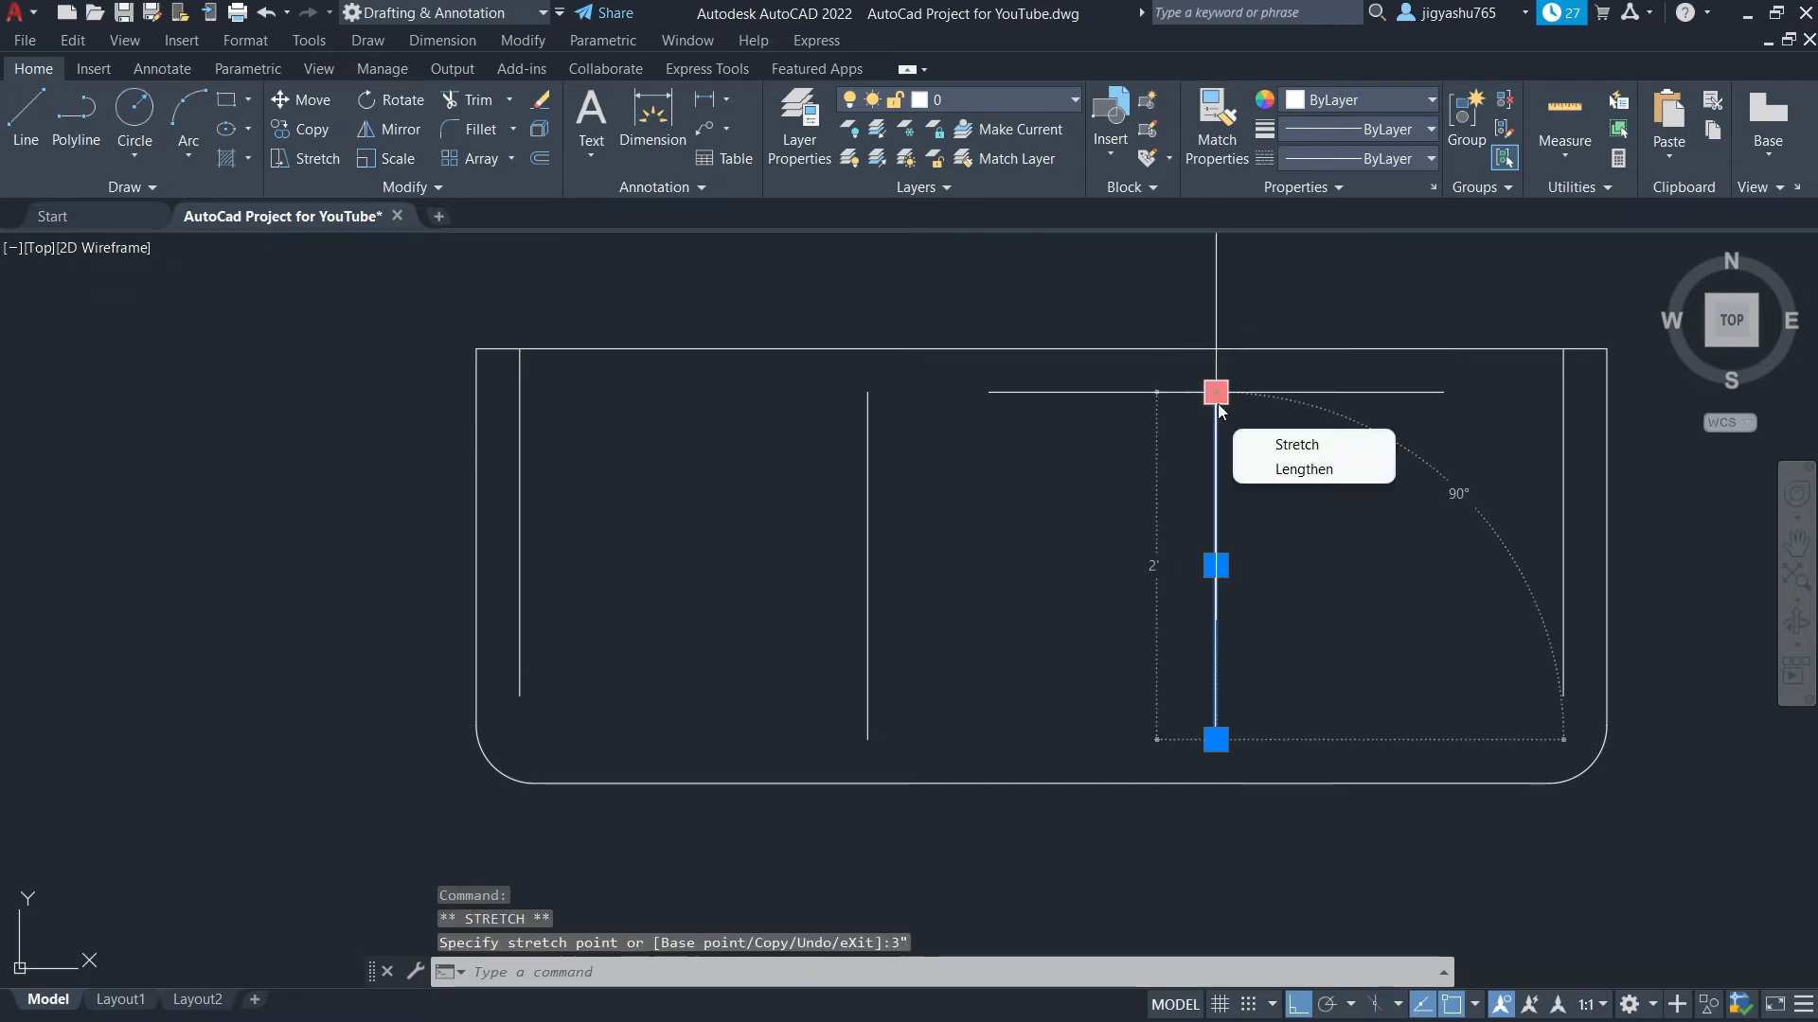
key("Escape")
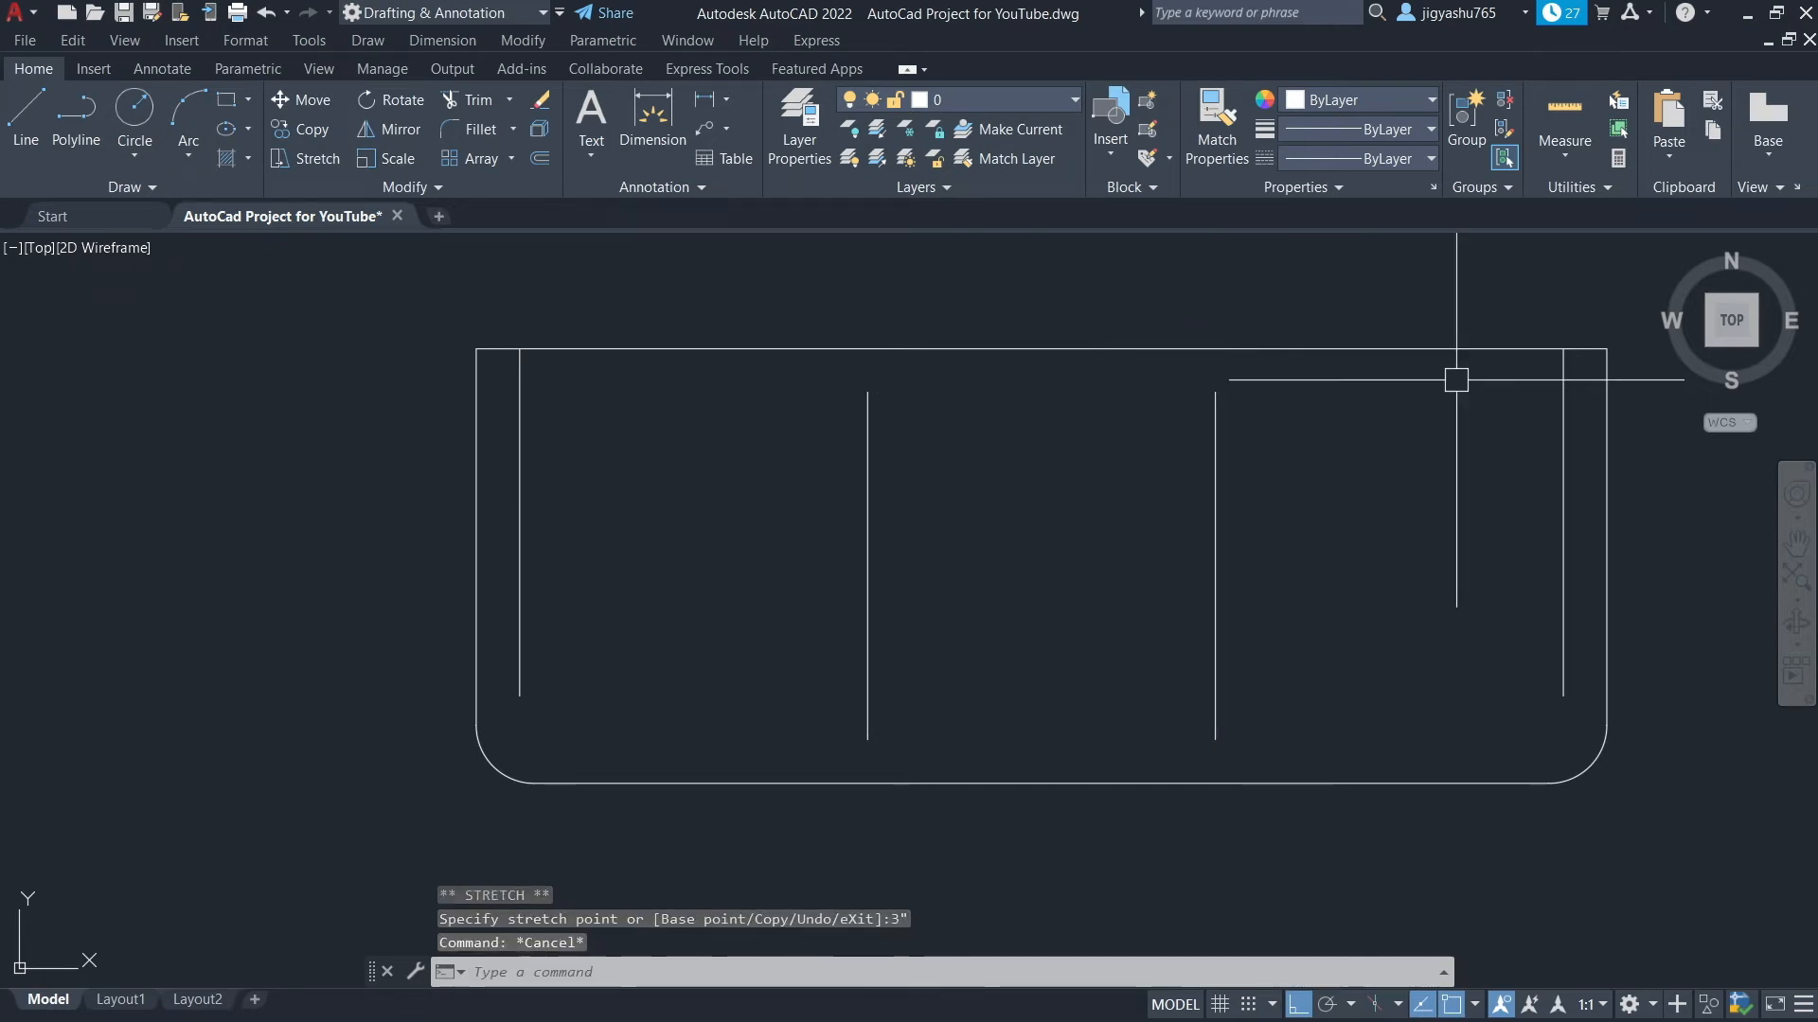
Stretch the upper endpoints of the rightmost and leftmost inner lines down 3" from the top edge
left_click(1562, 395)
left_click(1563, 349)
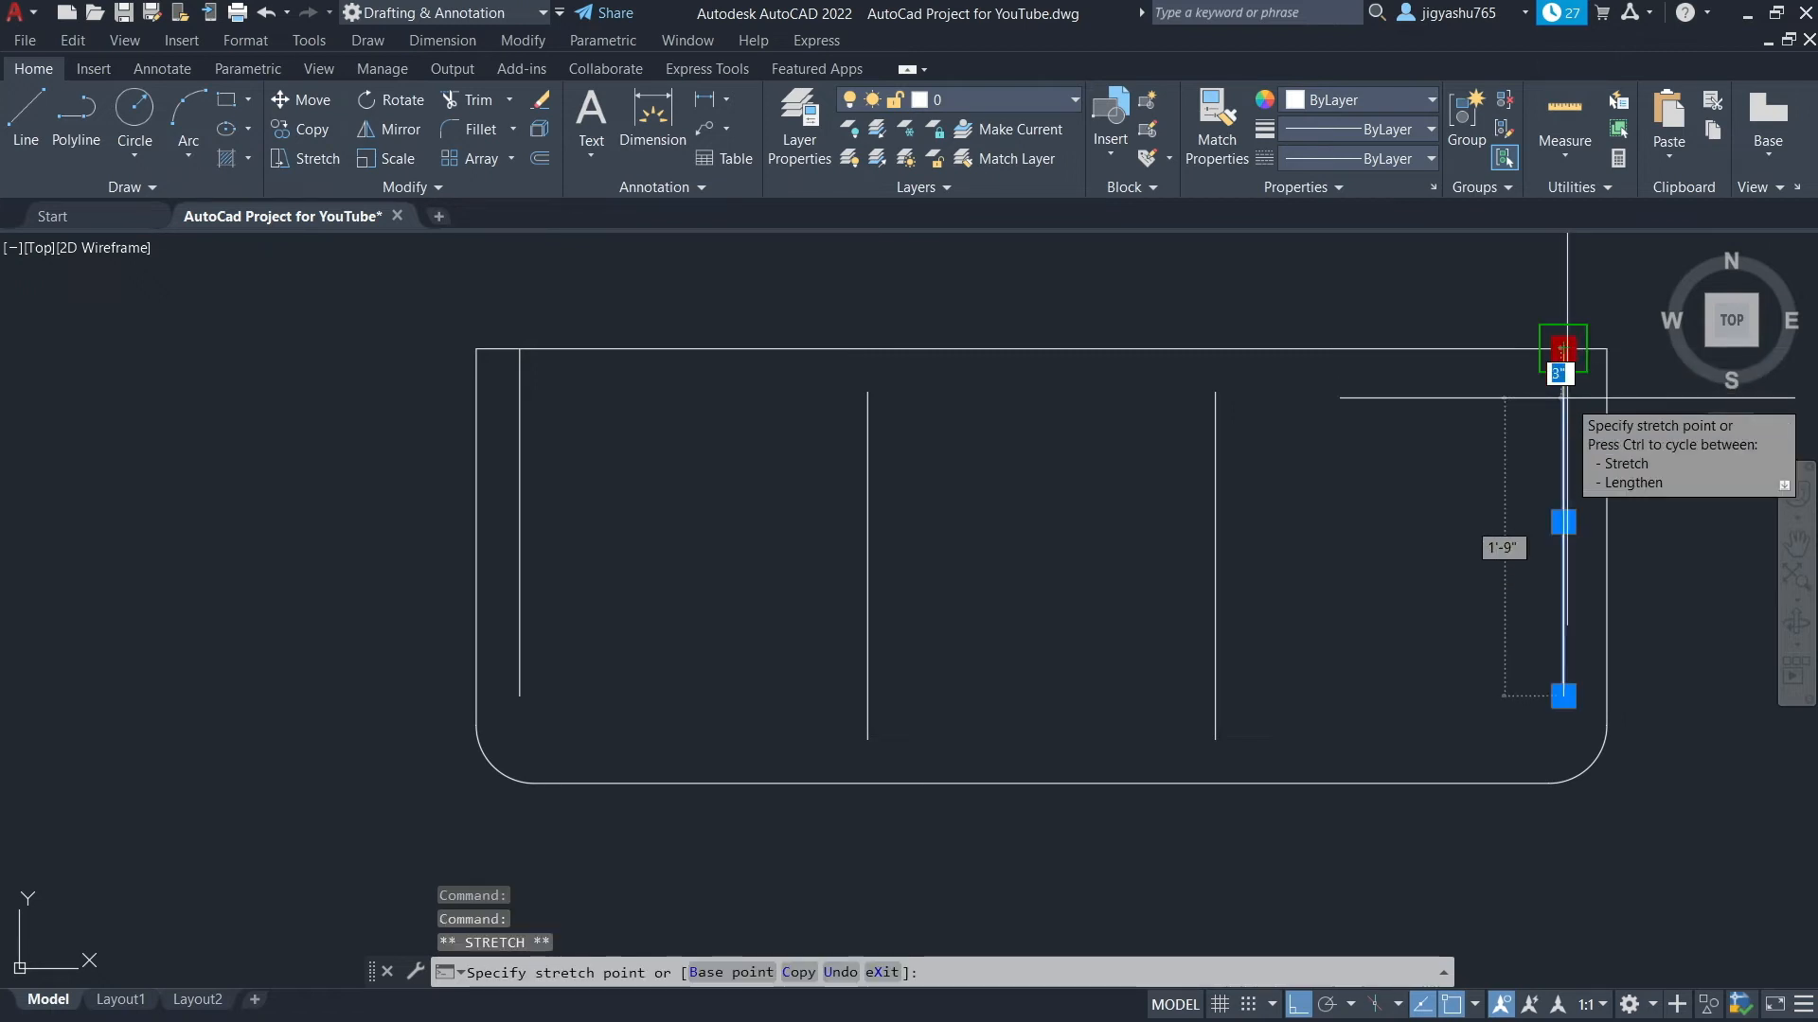
type("3\"")
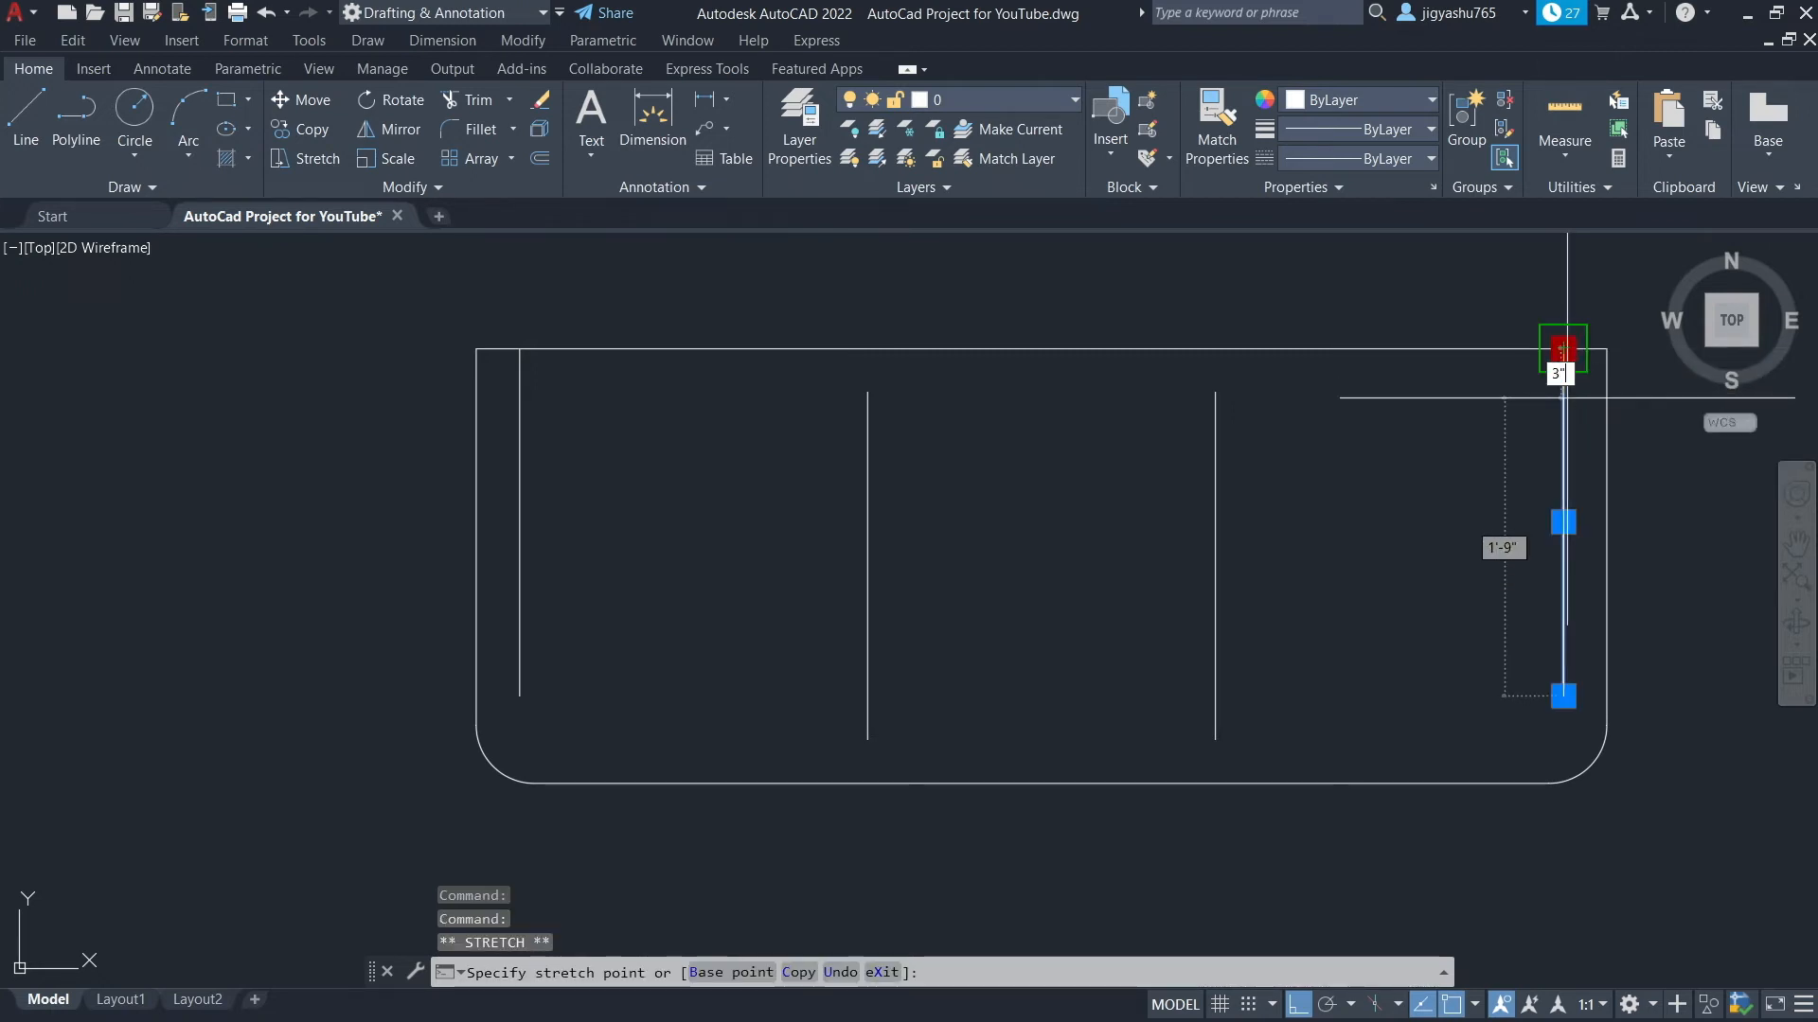
key("Return")
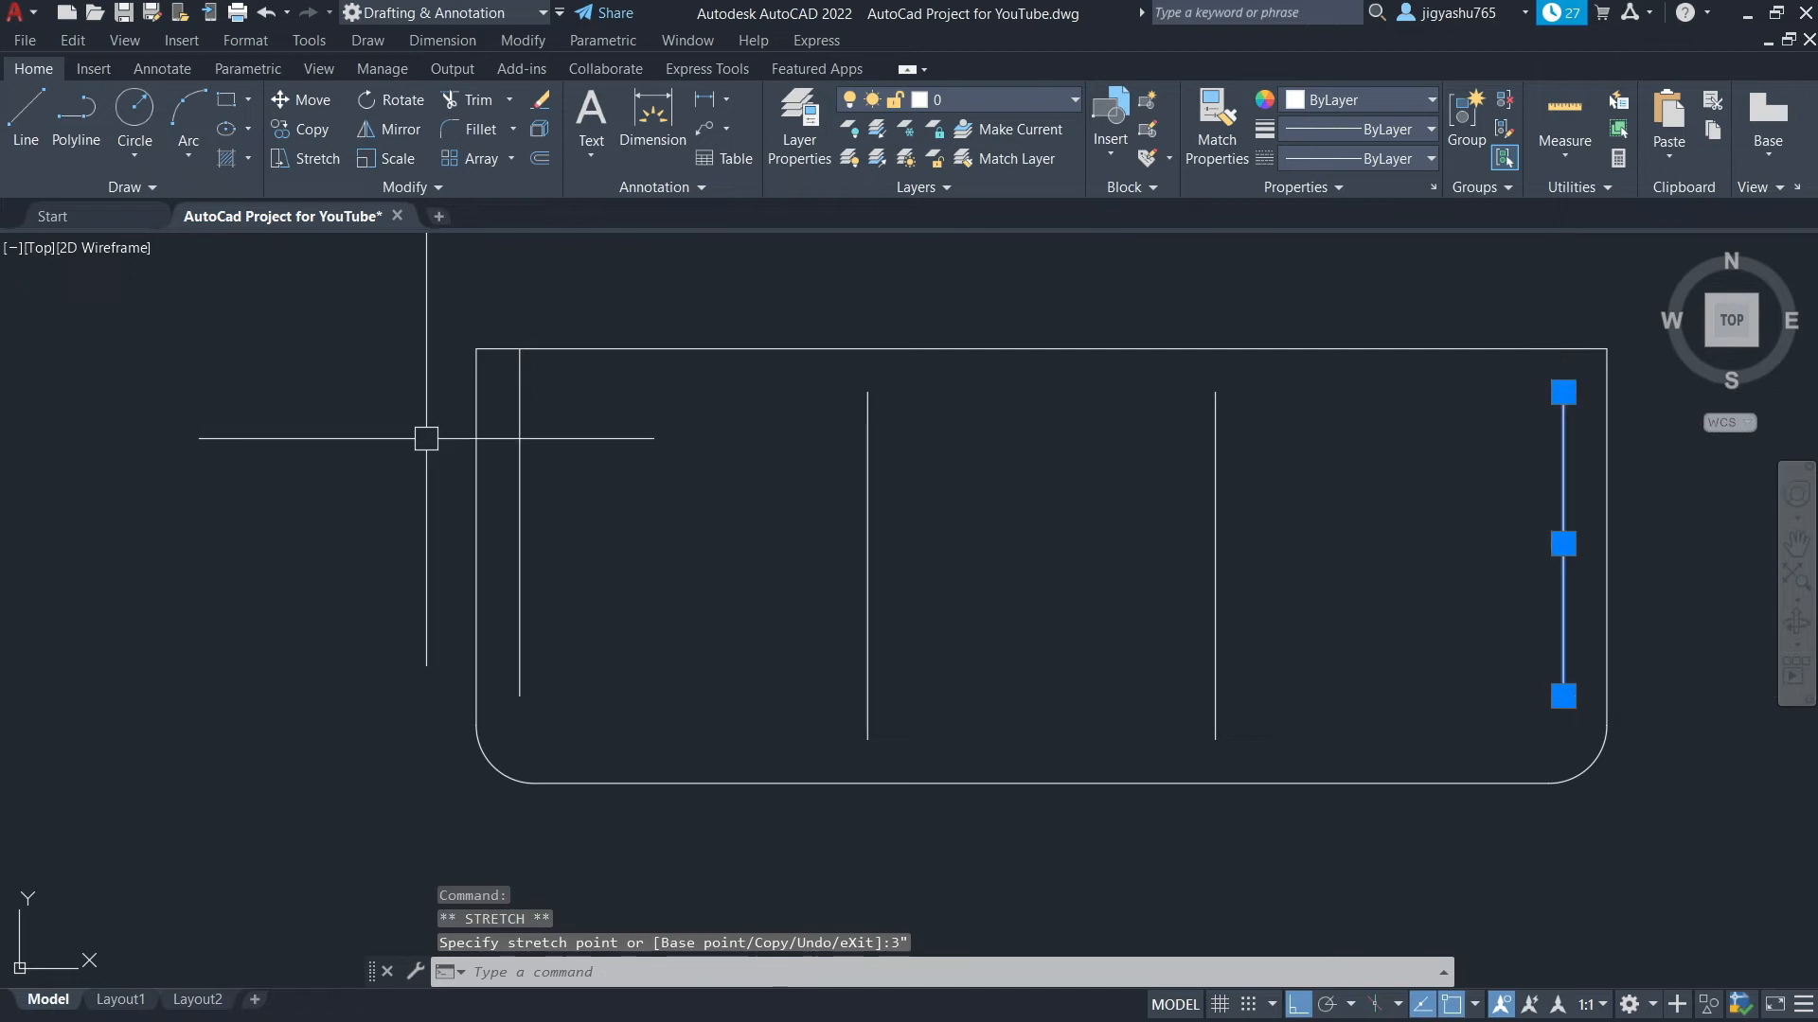
left_click(519, 417)
left_click(520, 348)
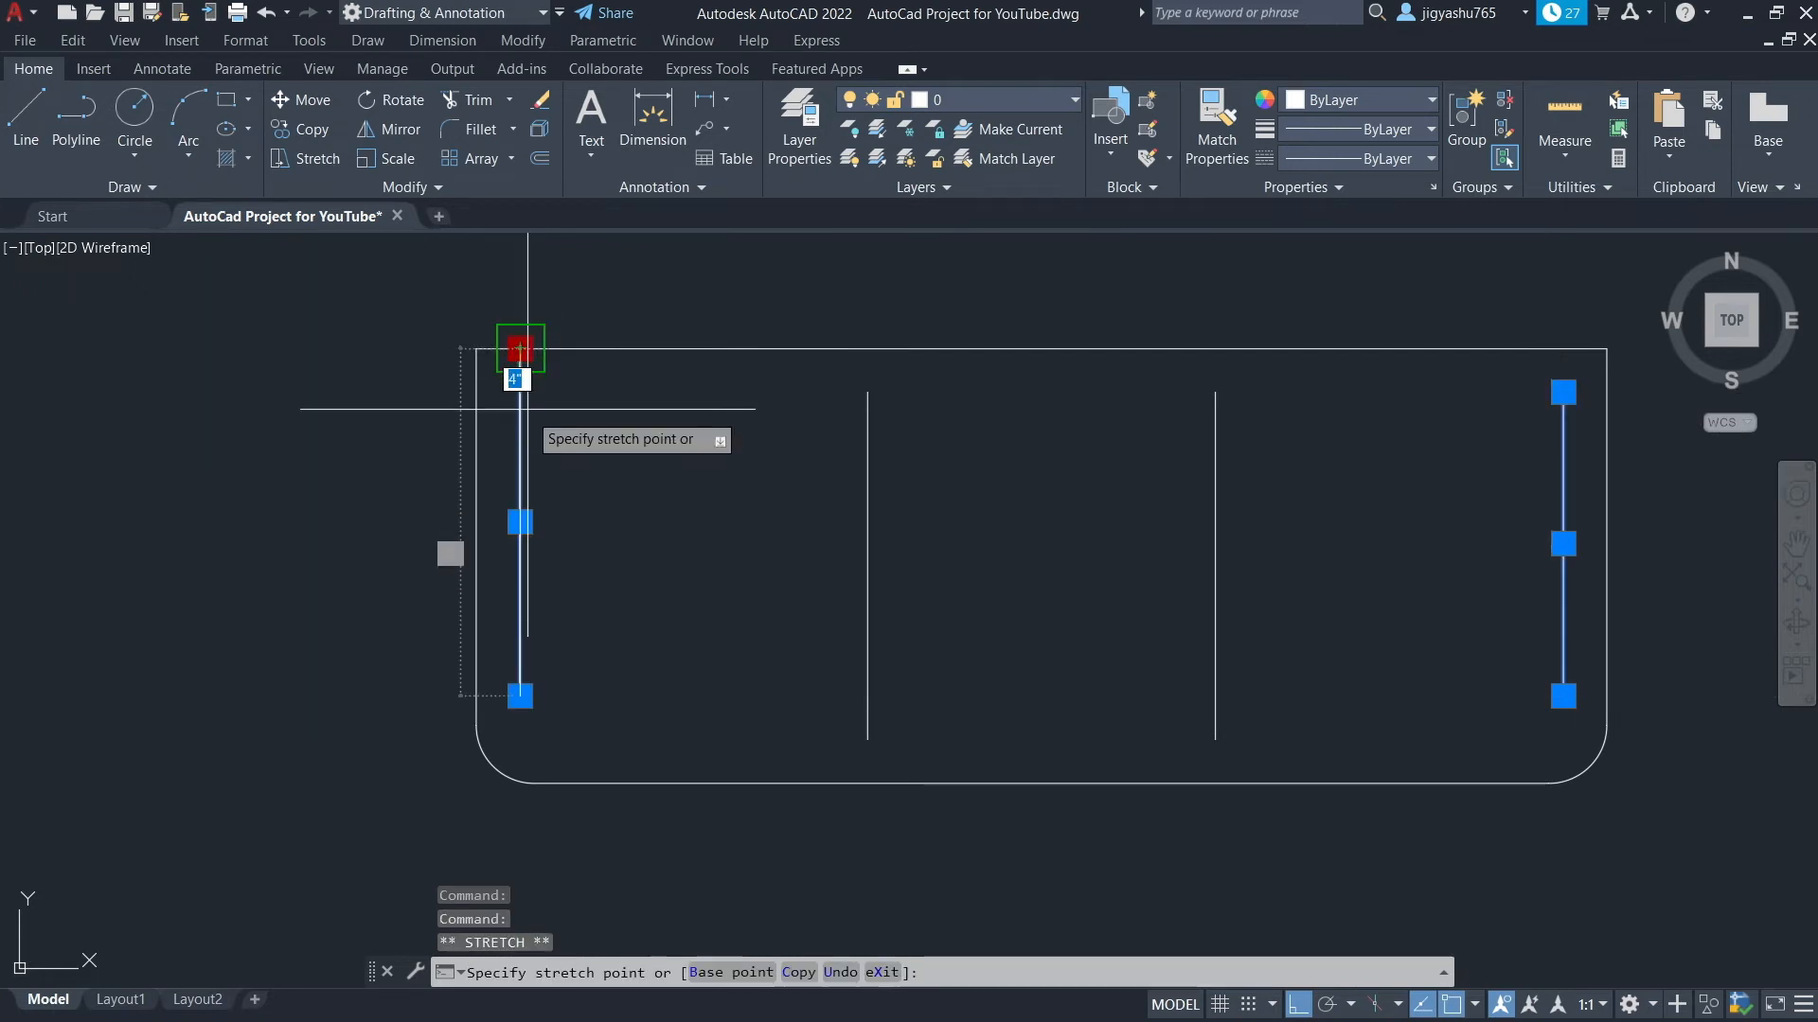
type("3\"")
key("Return")
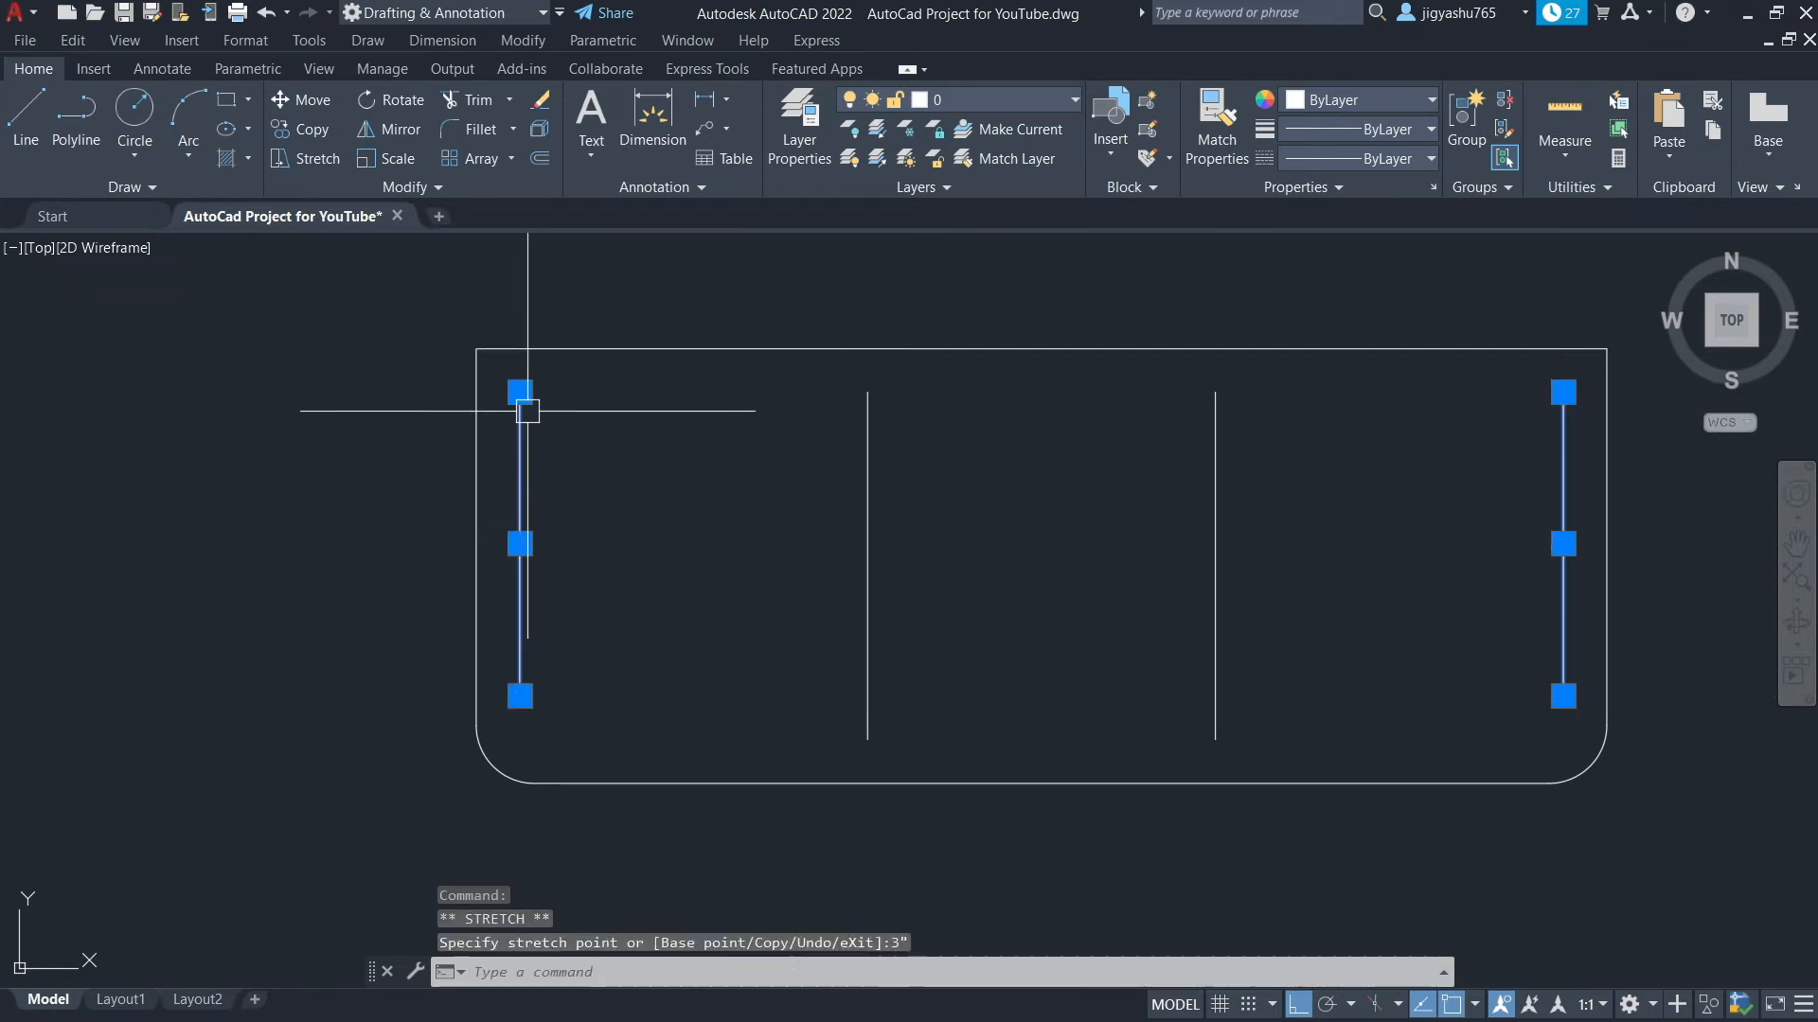
key("Escape")
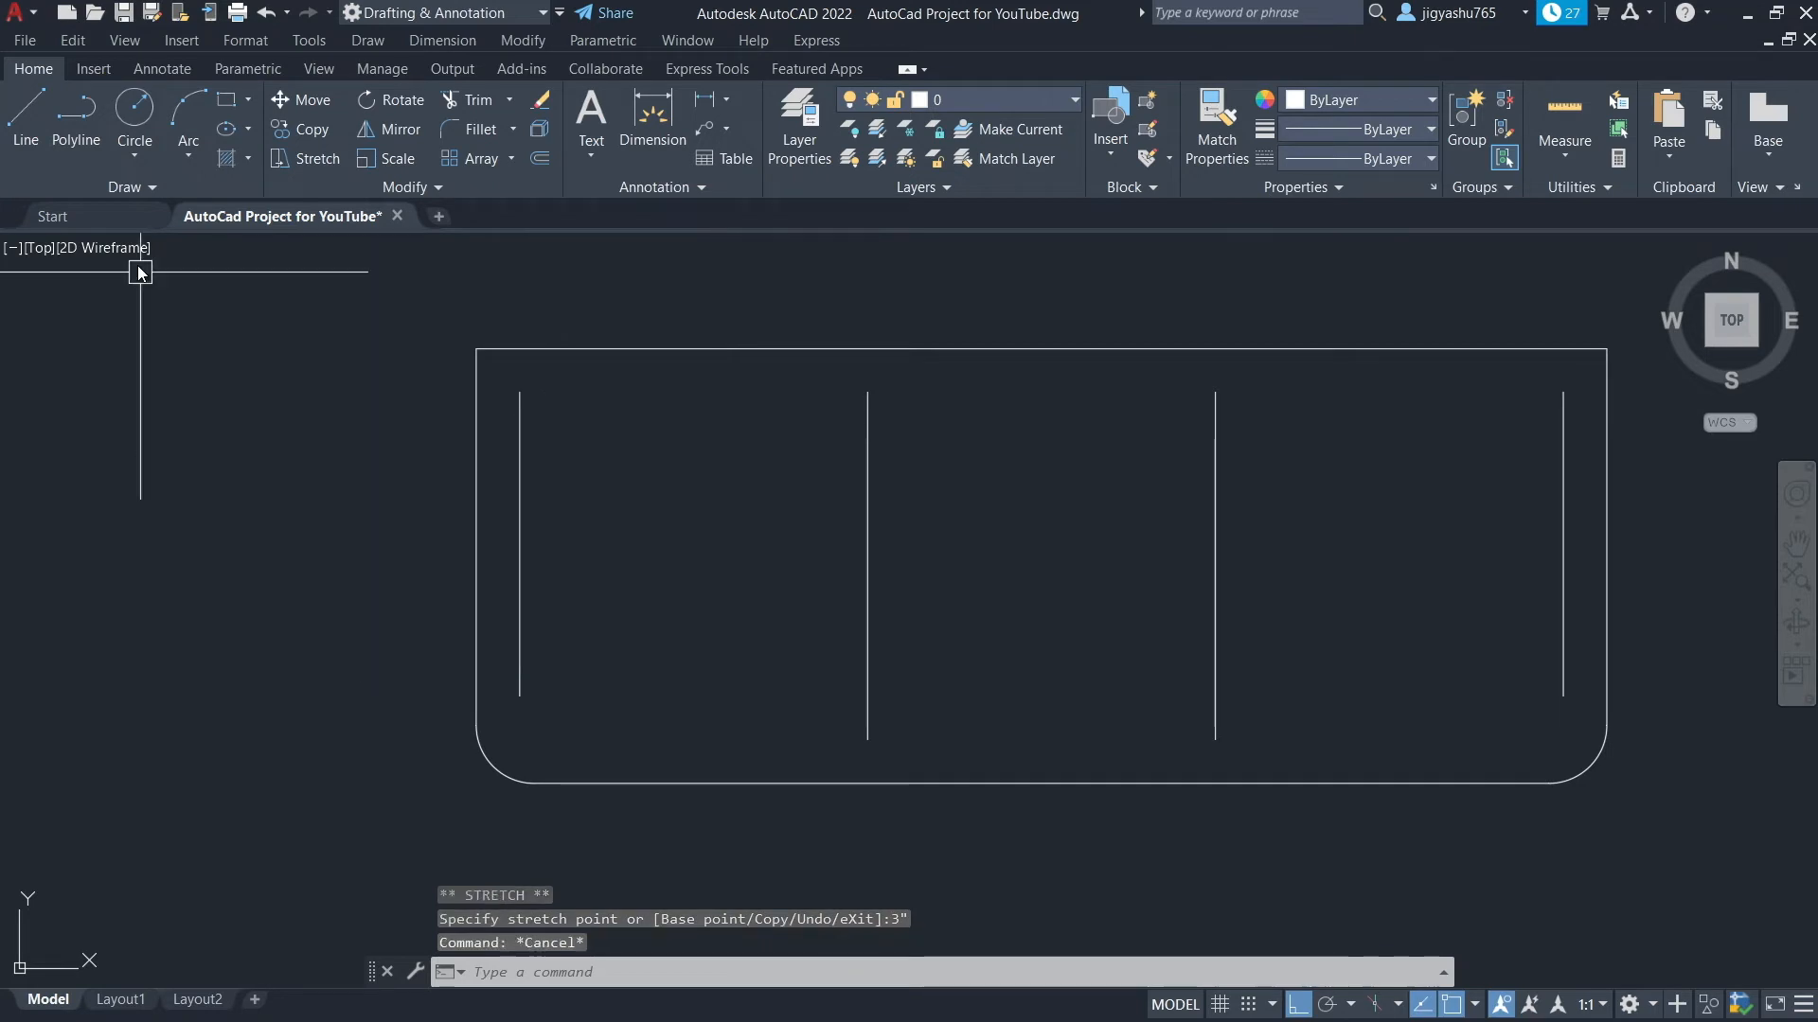
key("Delete")
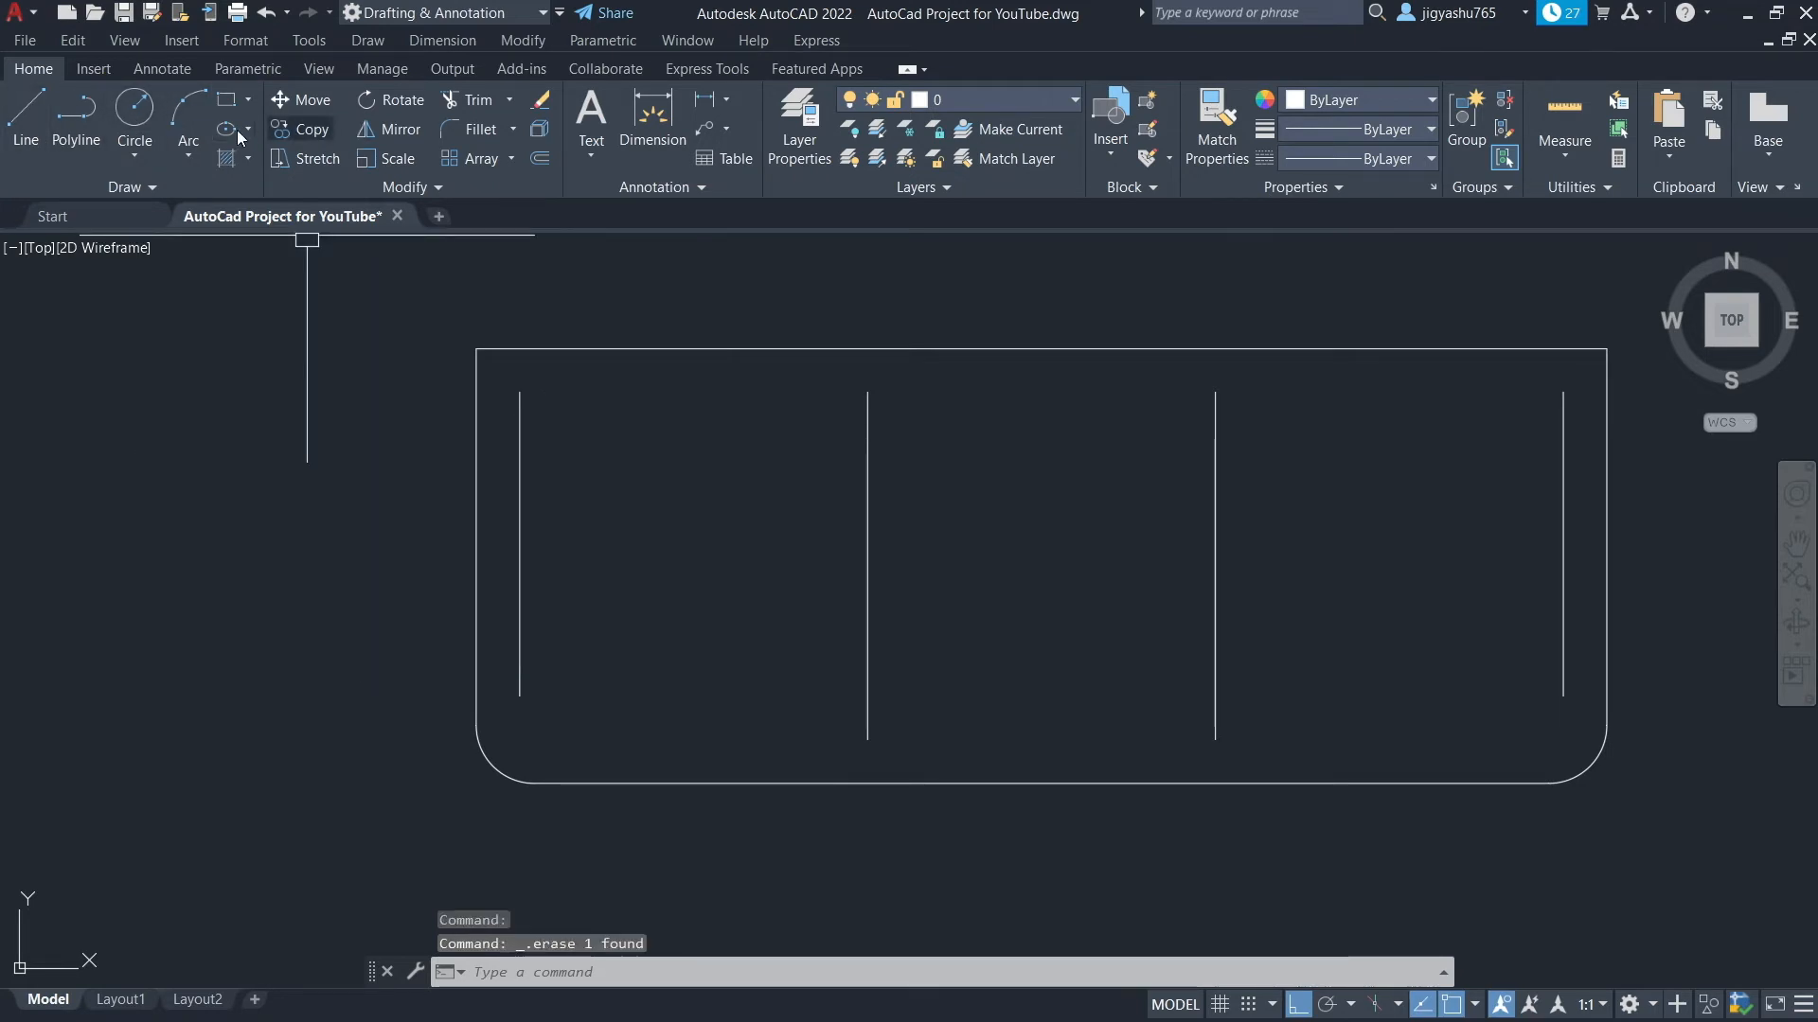
Draw a downward-bulging 3-point arc between the upper endpoints of the leftmost inner line and the left middle divider, with Ortho off
left_click(188, 133)
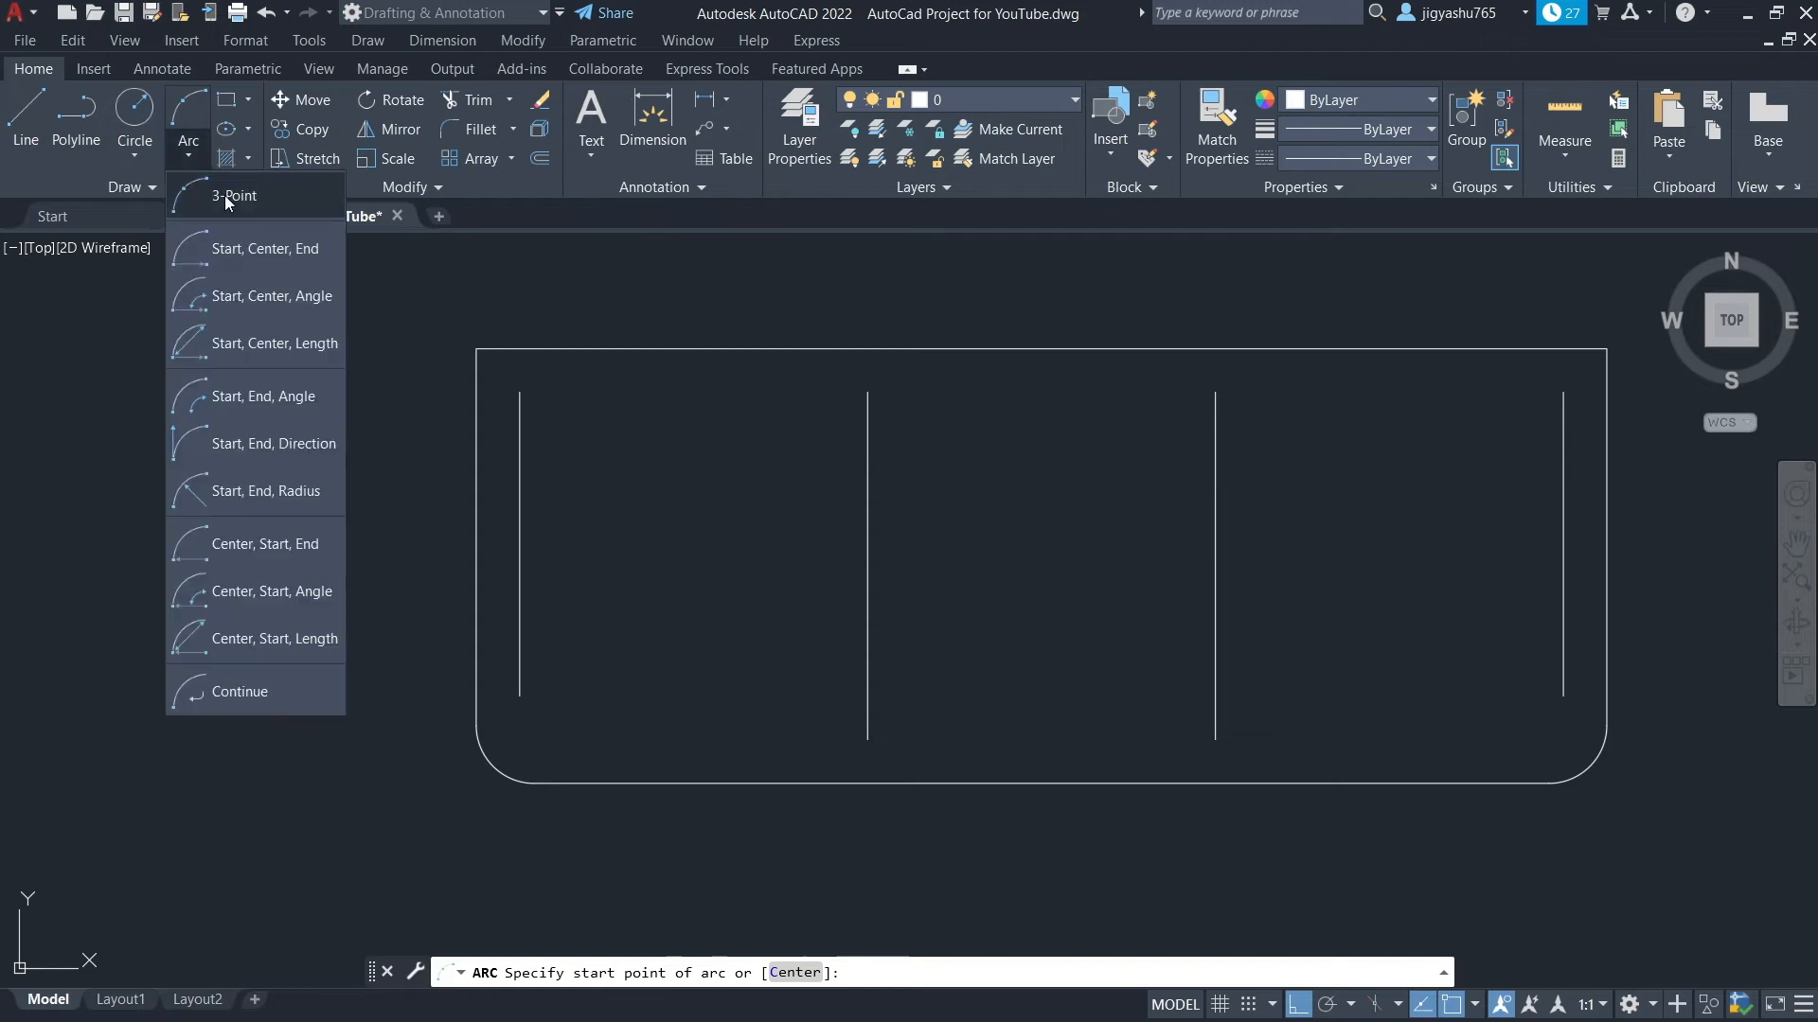
left_click(224, 195)
left_click(521, 392)
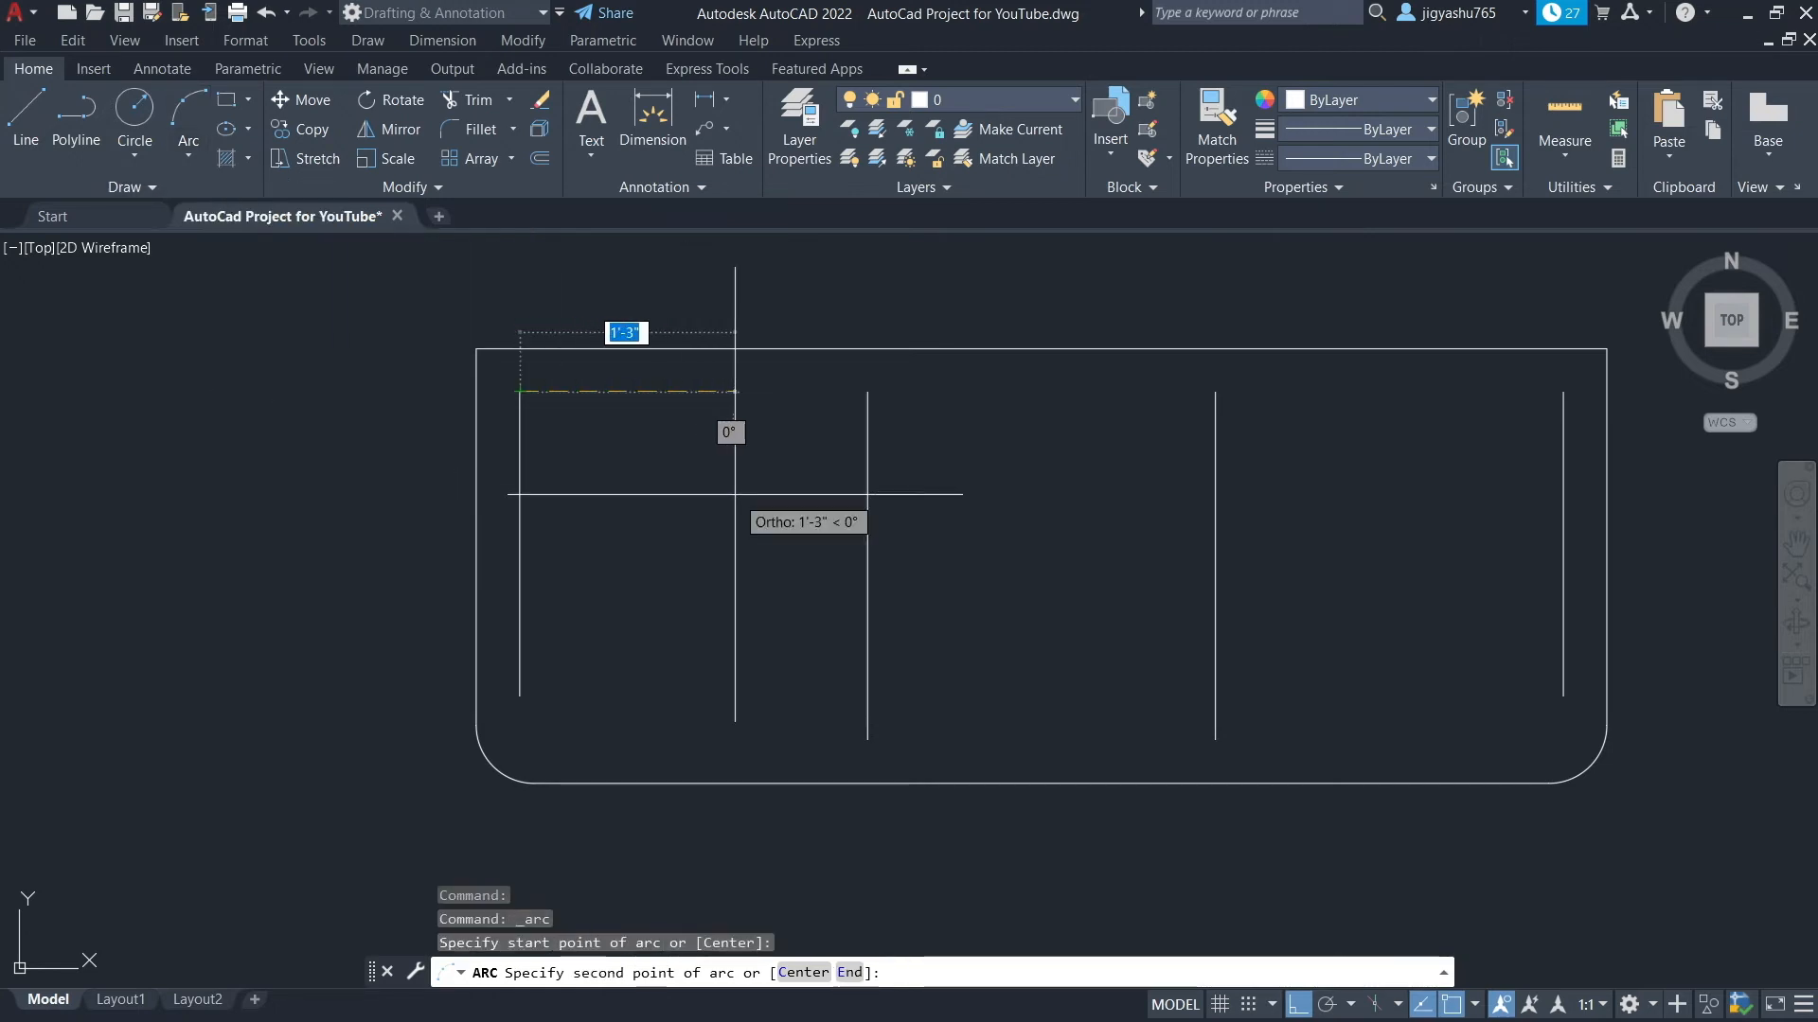
key("F8")
left_click(686, 477)
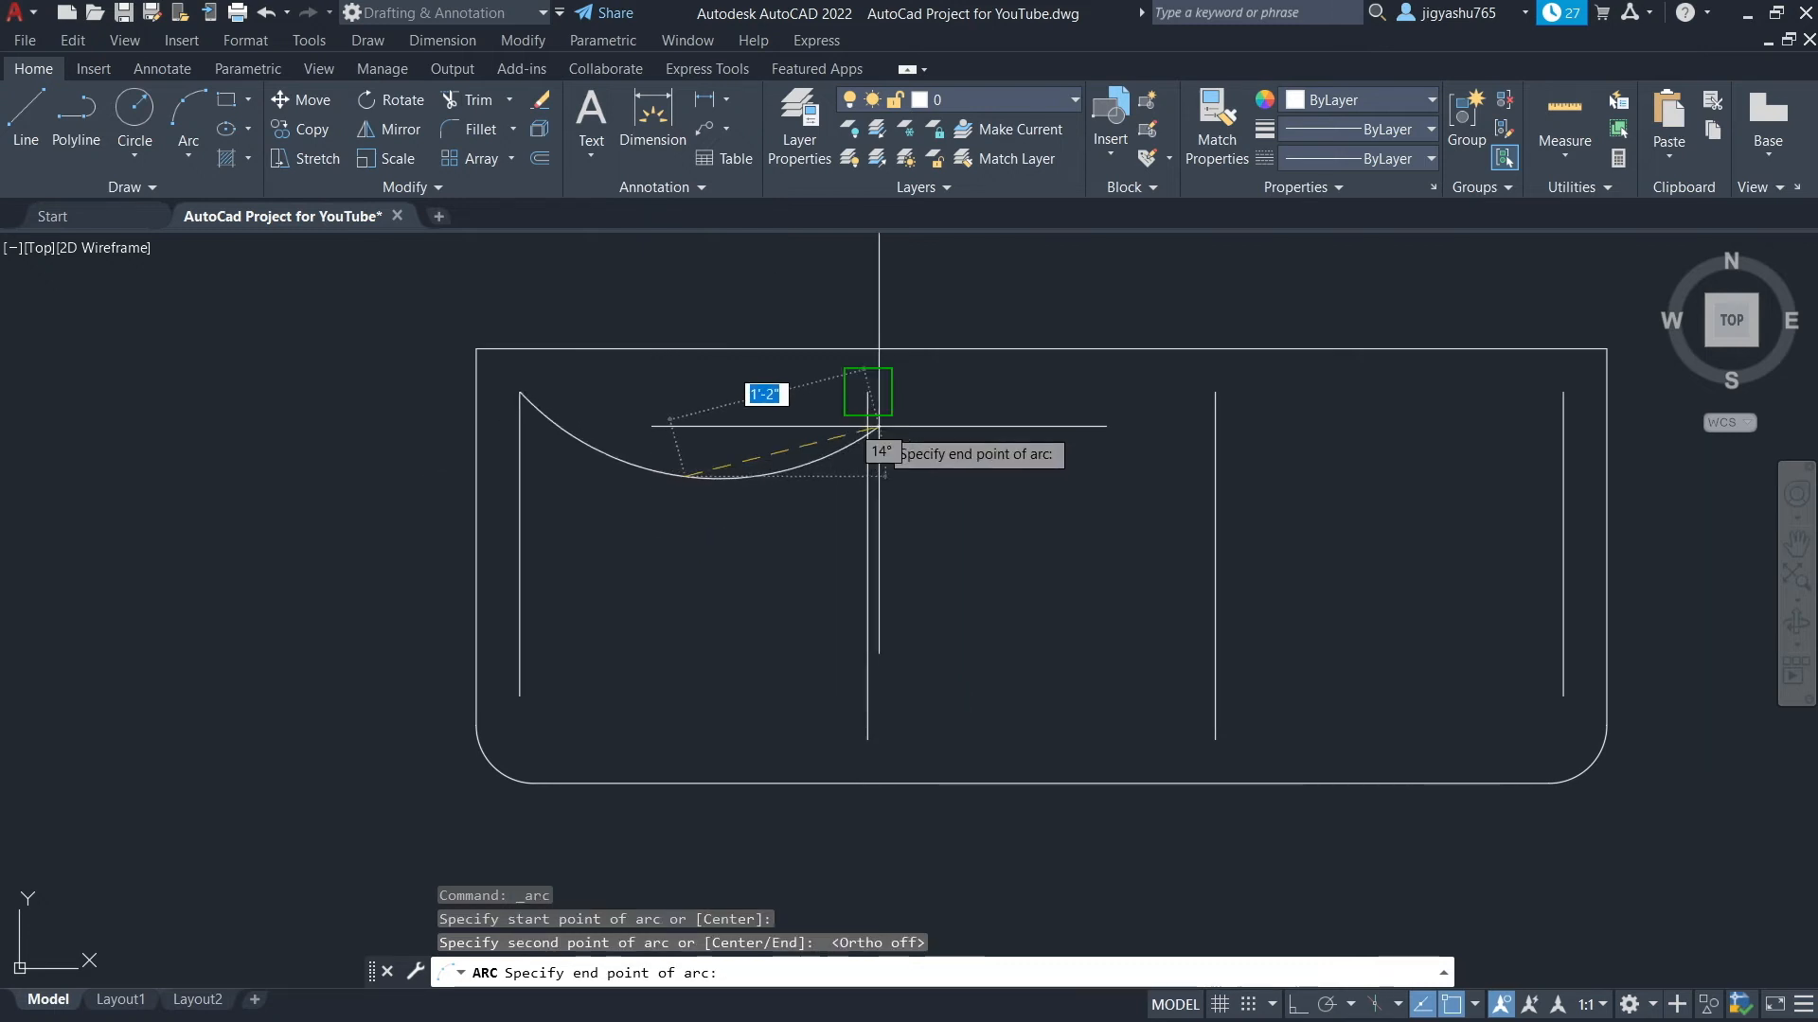
left_click(863, 407)
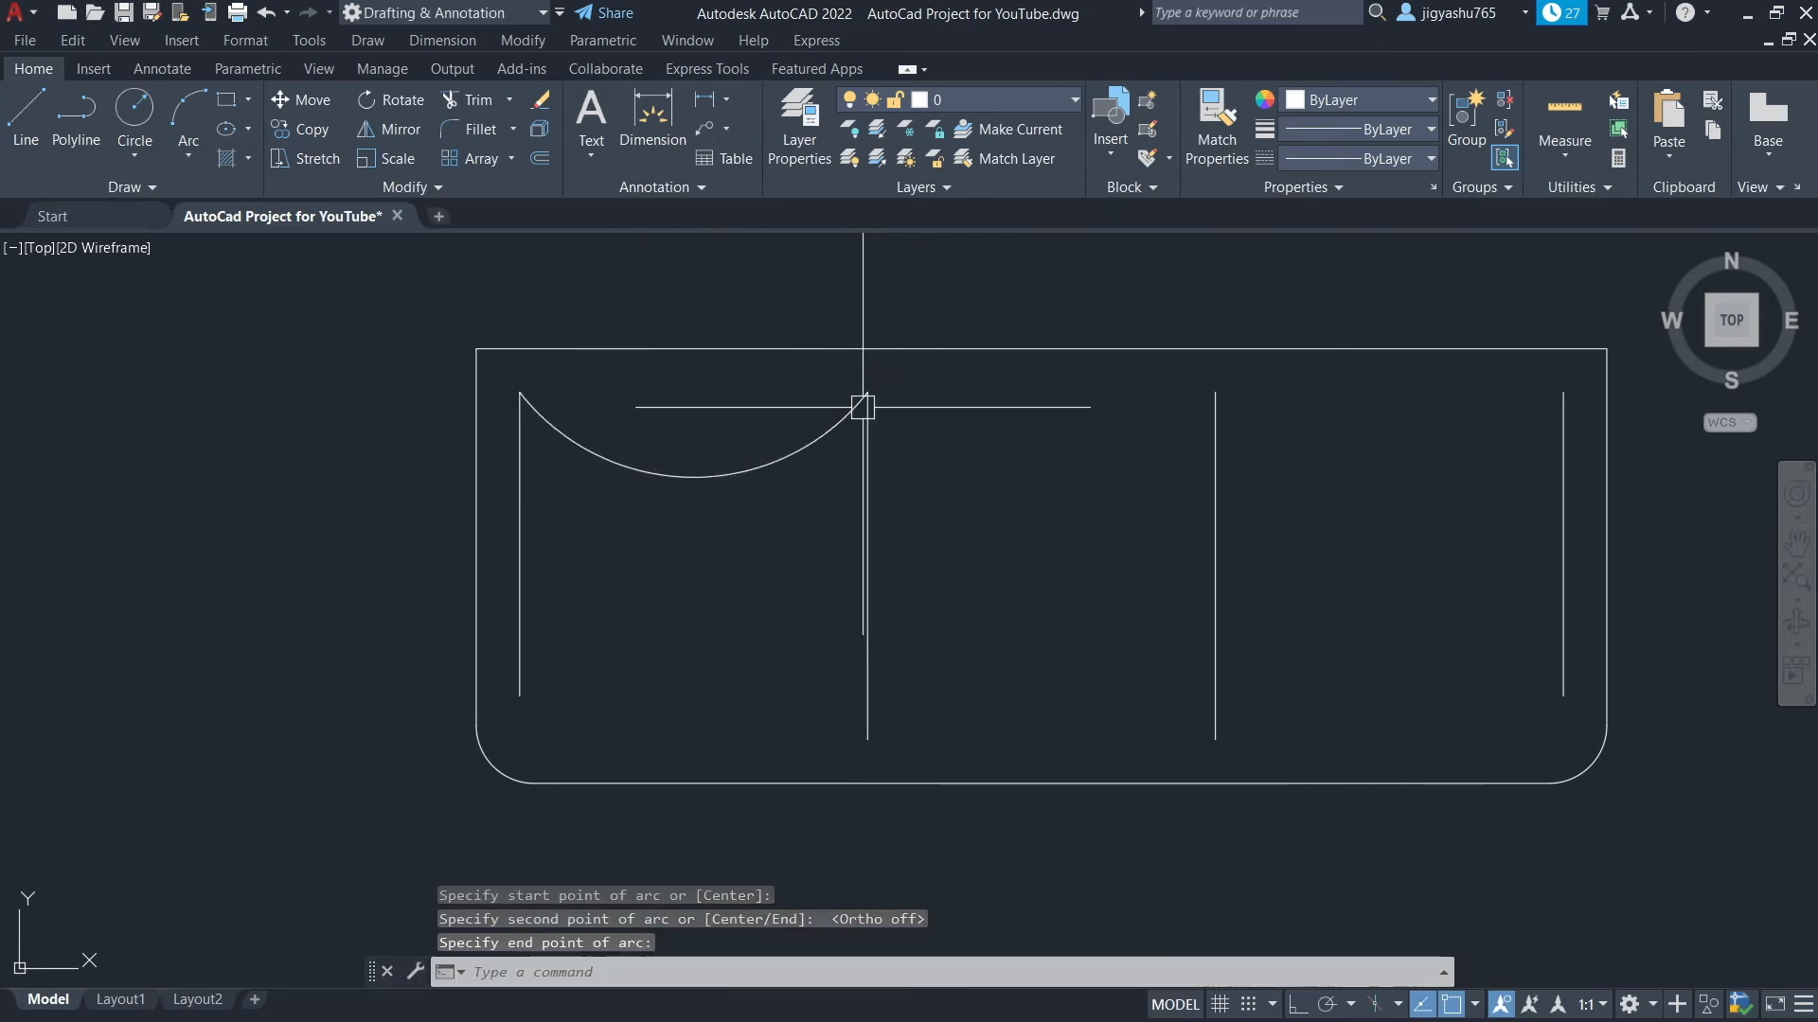
Mirror the arc about the rectangle's vertical centerline with Ortho on, keeping the source arc
left_click(722, 476)
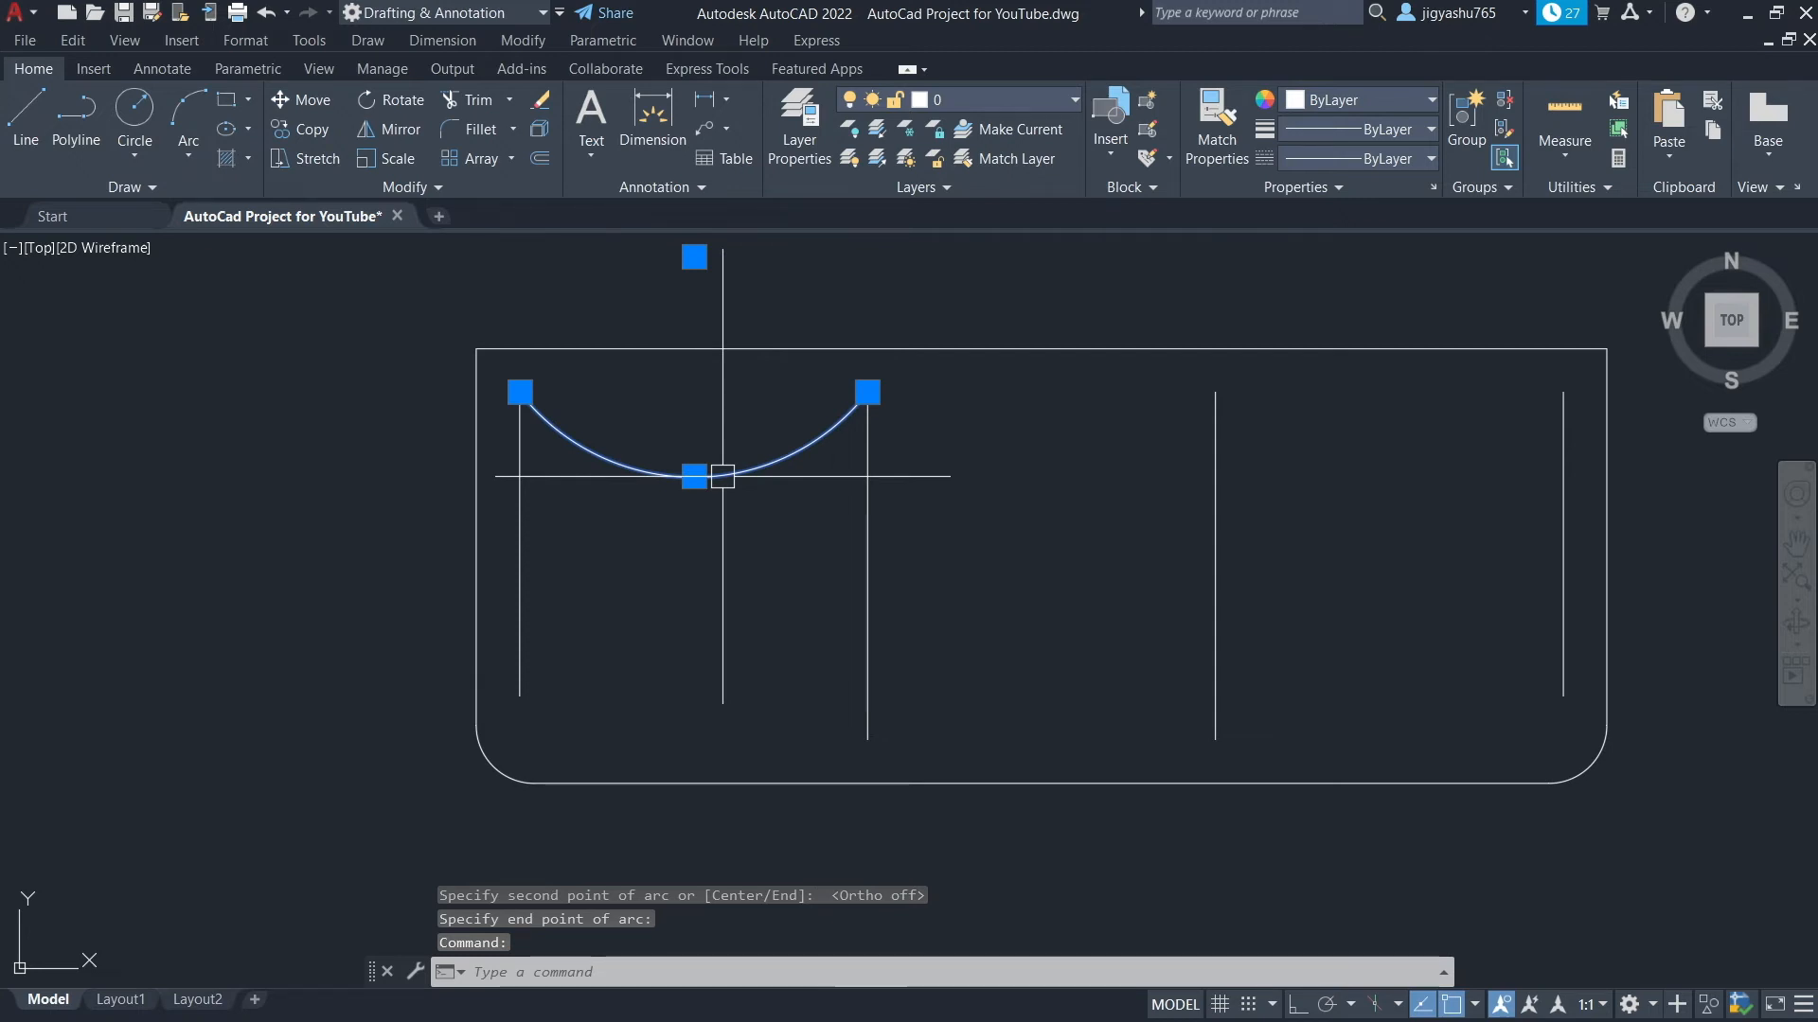
left_click(392, 131)
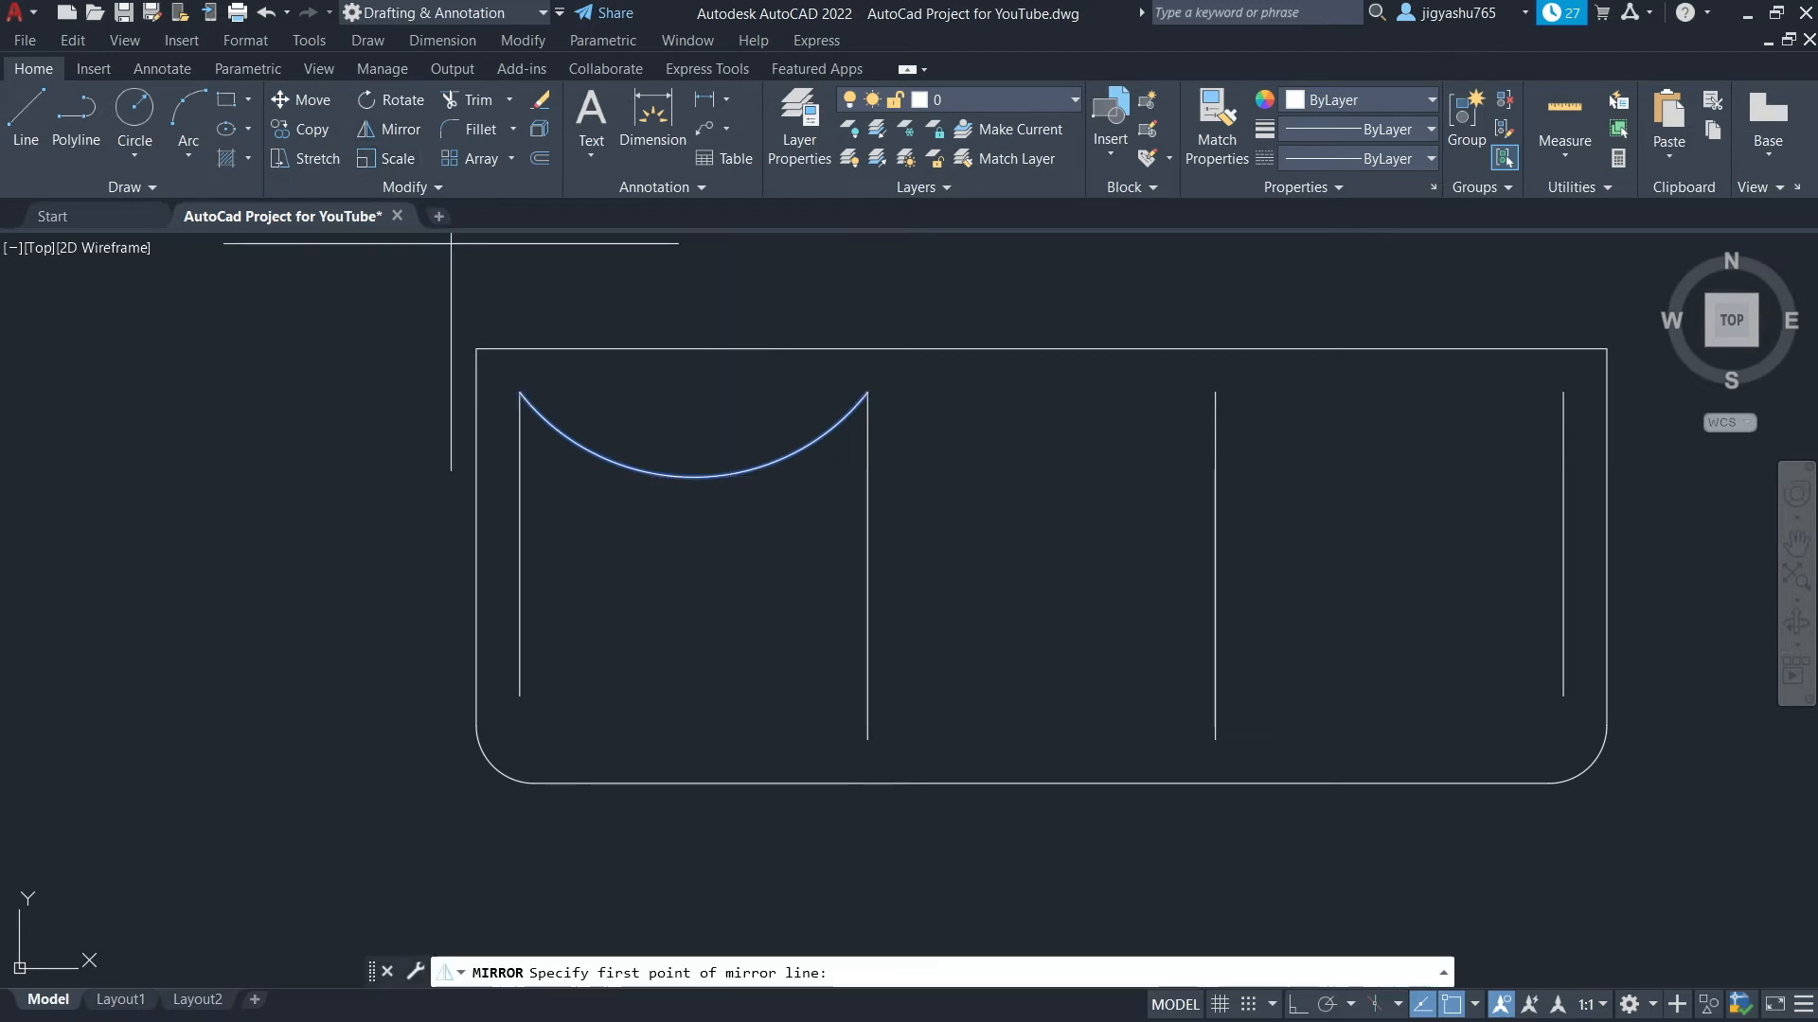
left_click(1042, 348)
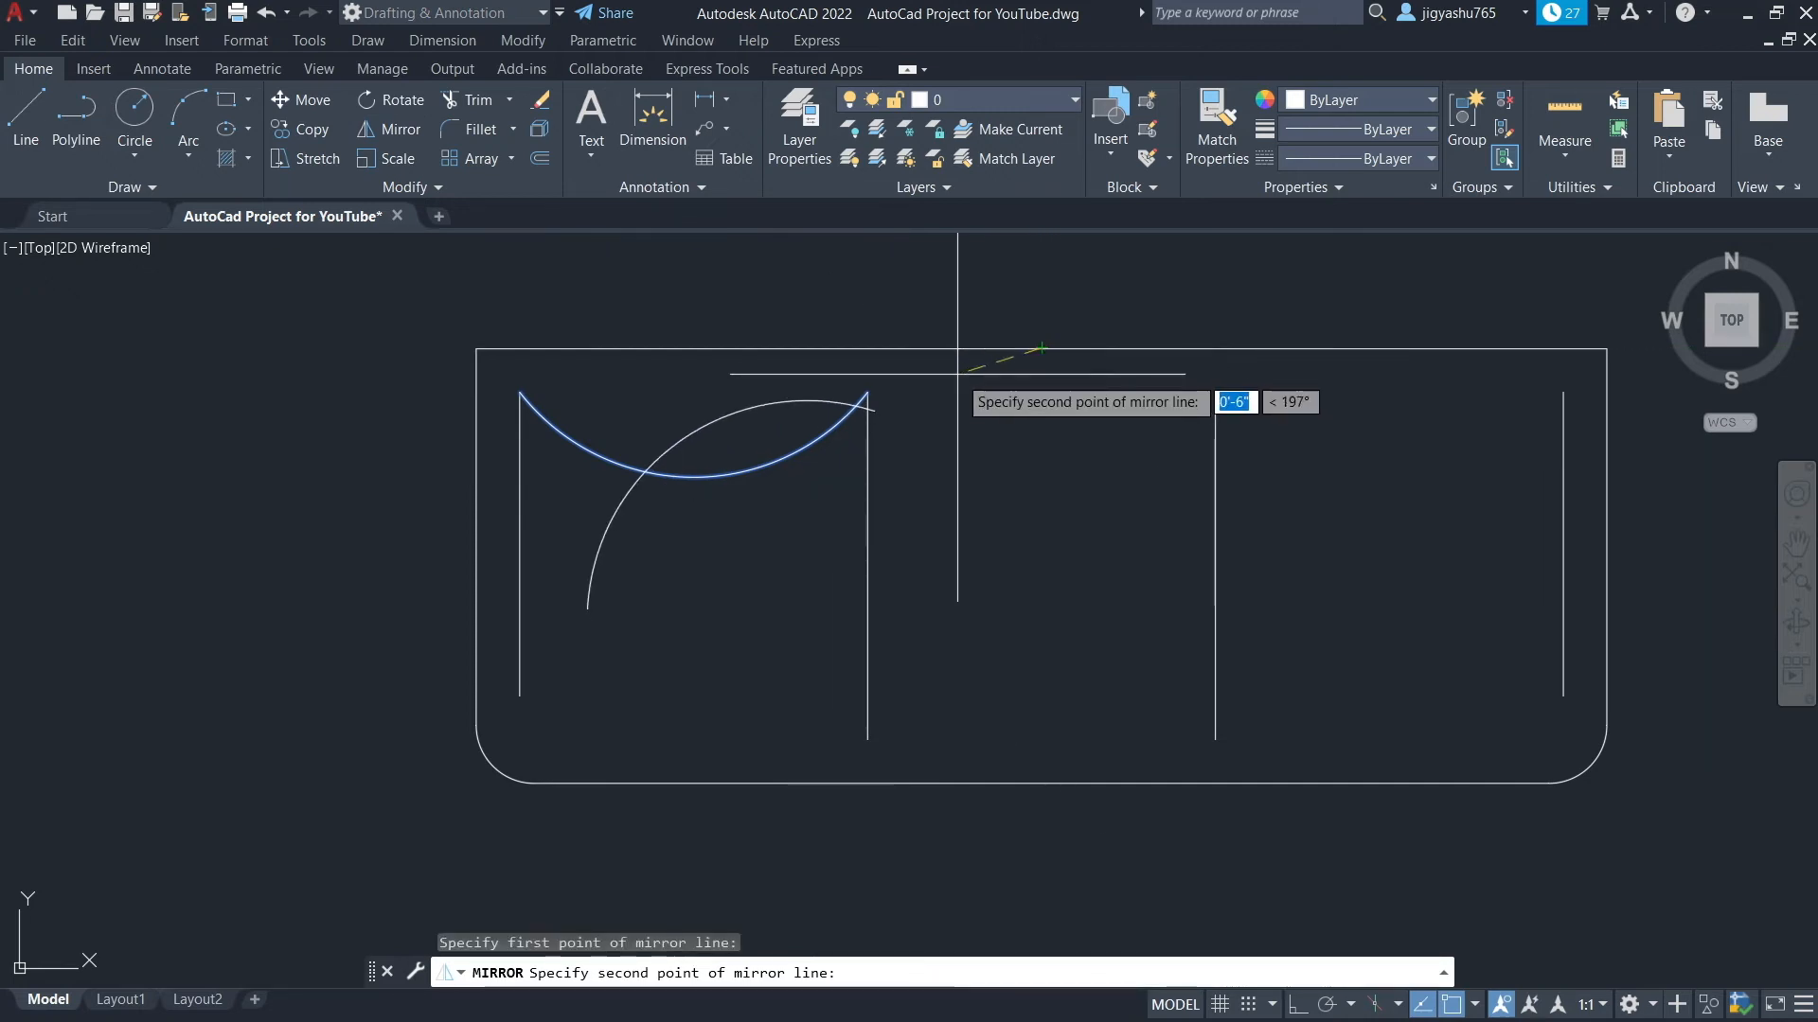
key("F8")
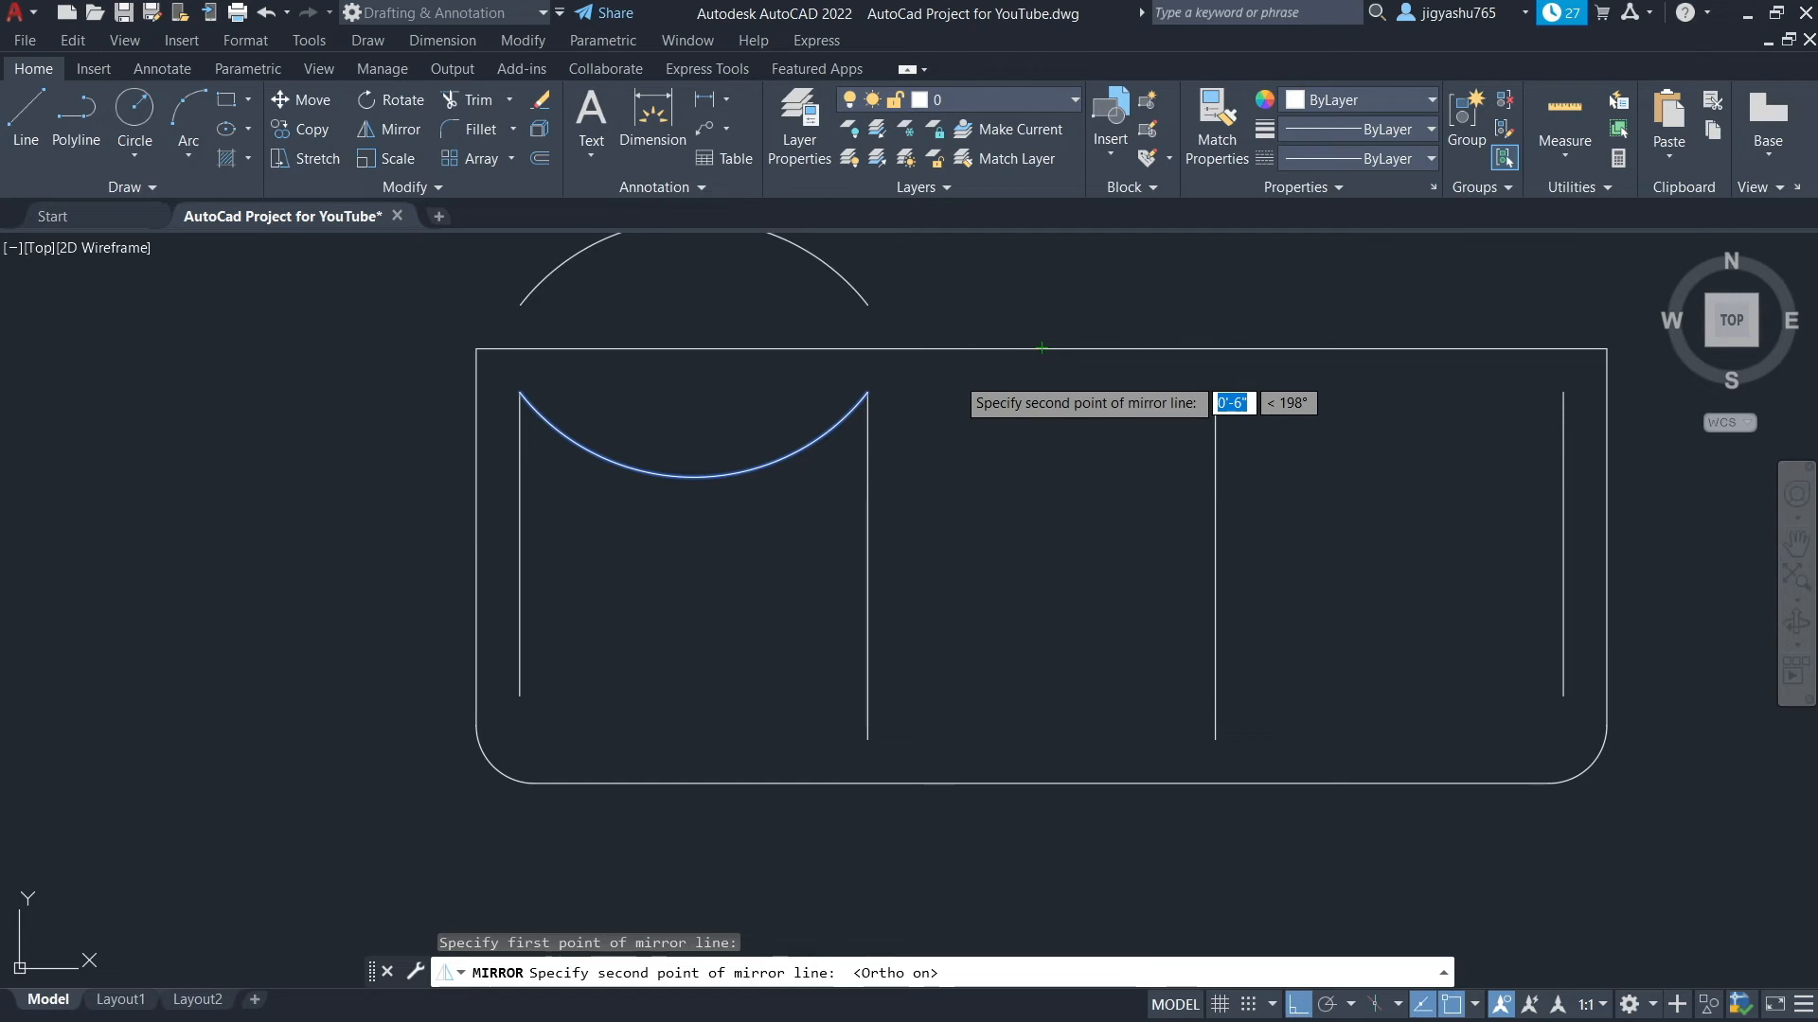
left_click(1001, 500)
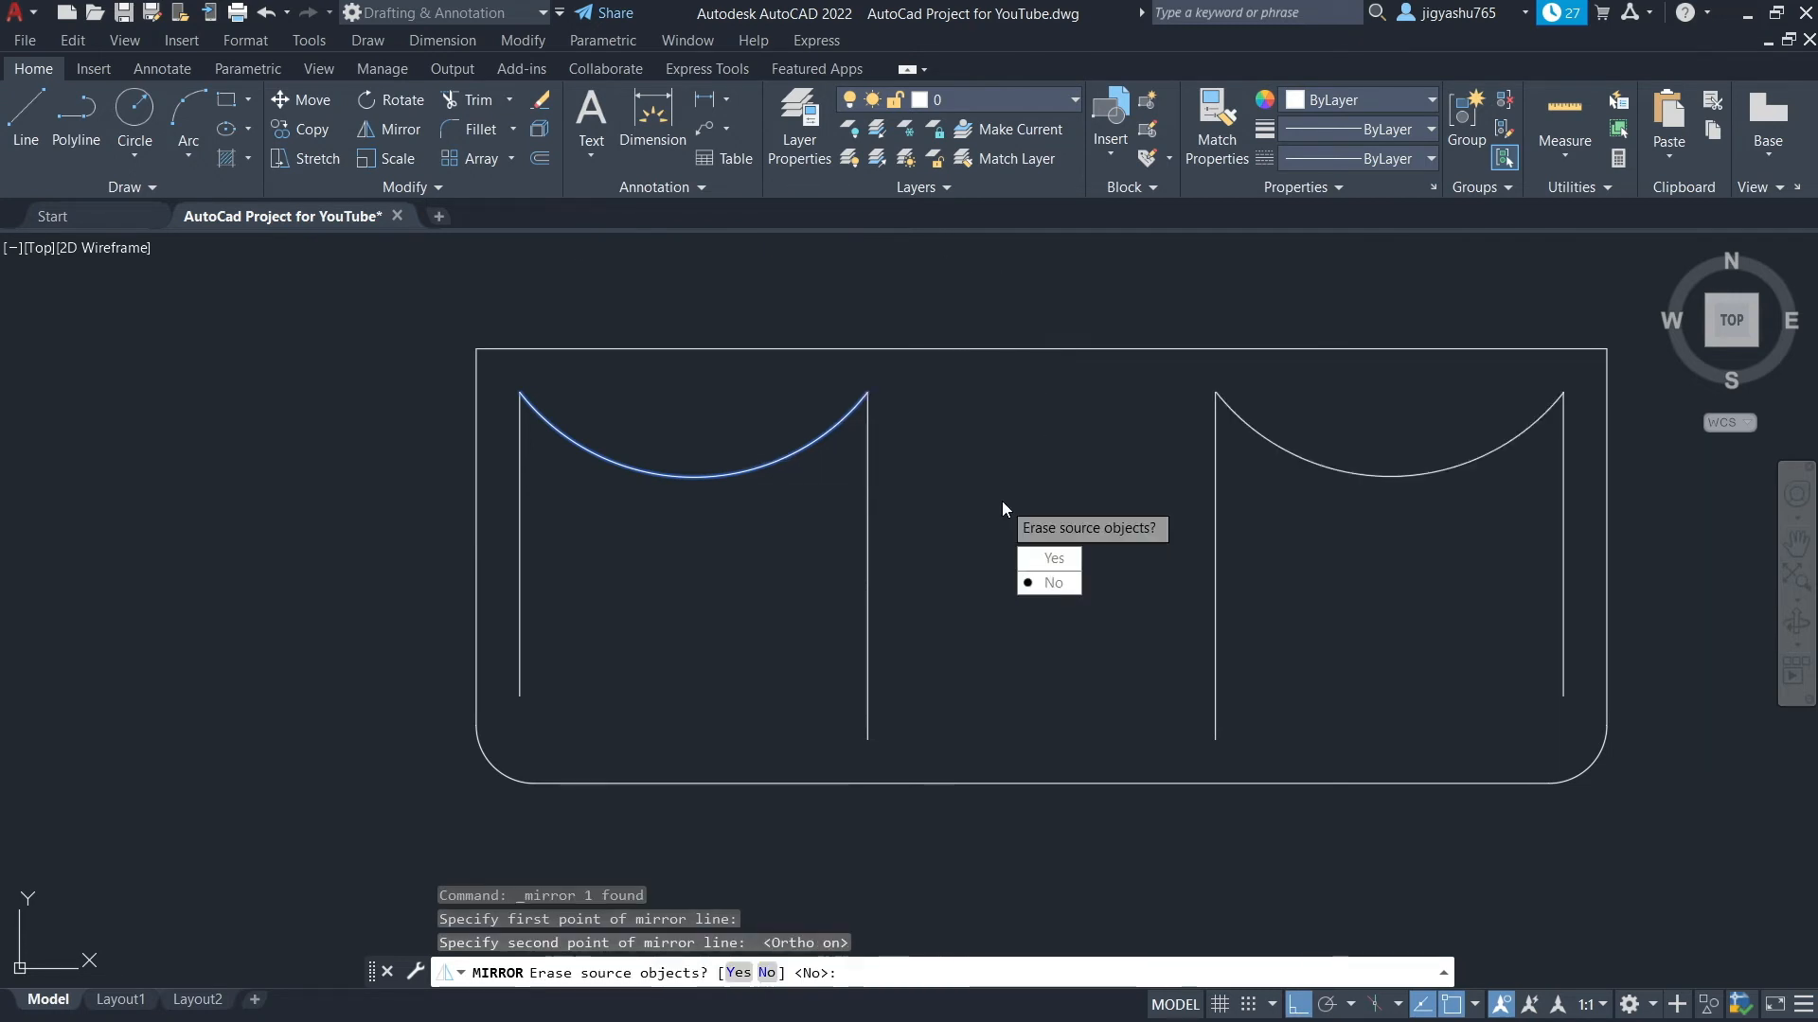
left_click(1051, 582)
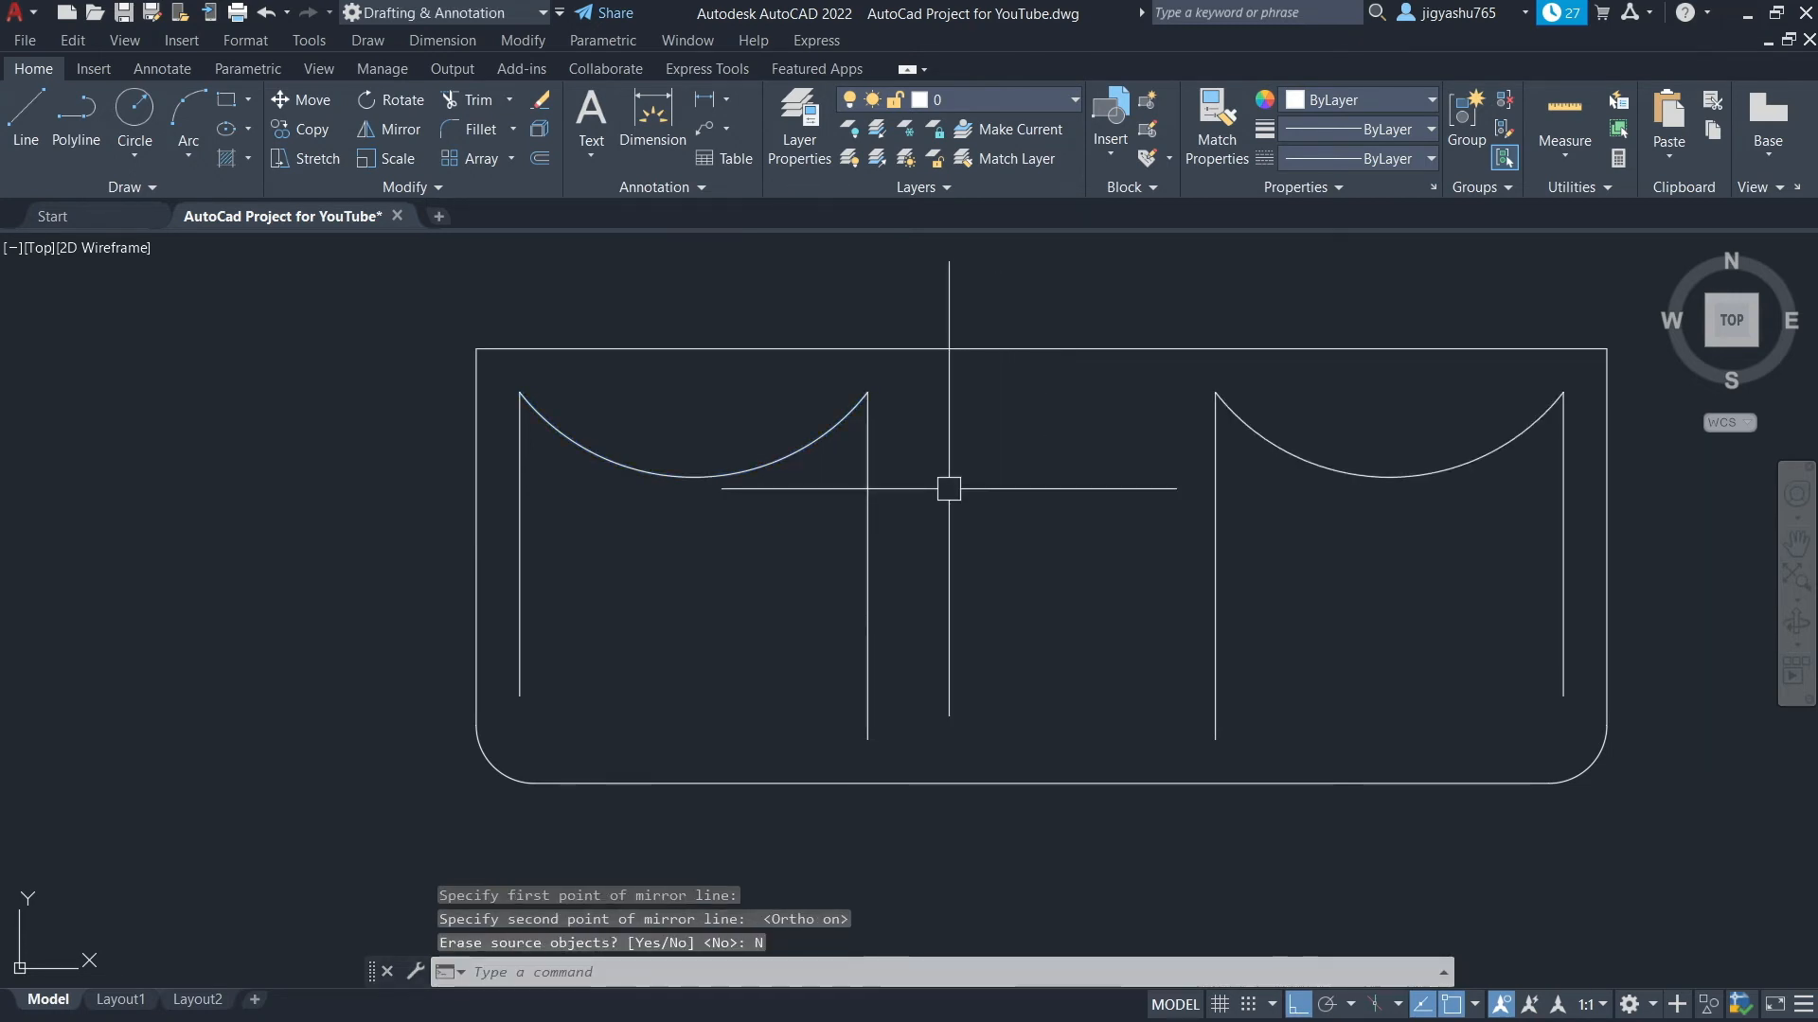
Mirror the left arc about the left middle divider to fill the center bay, keeping the source arc
scroll(1184, 435, "up", 5)
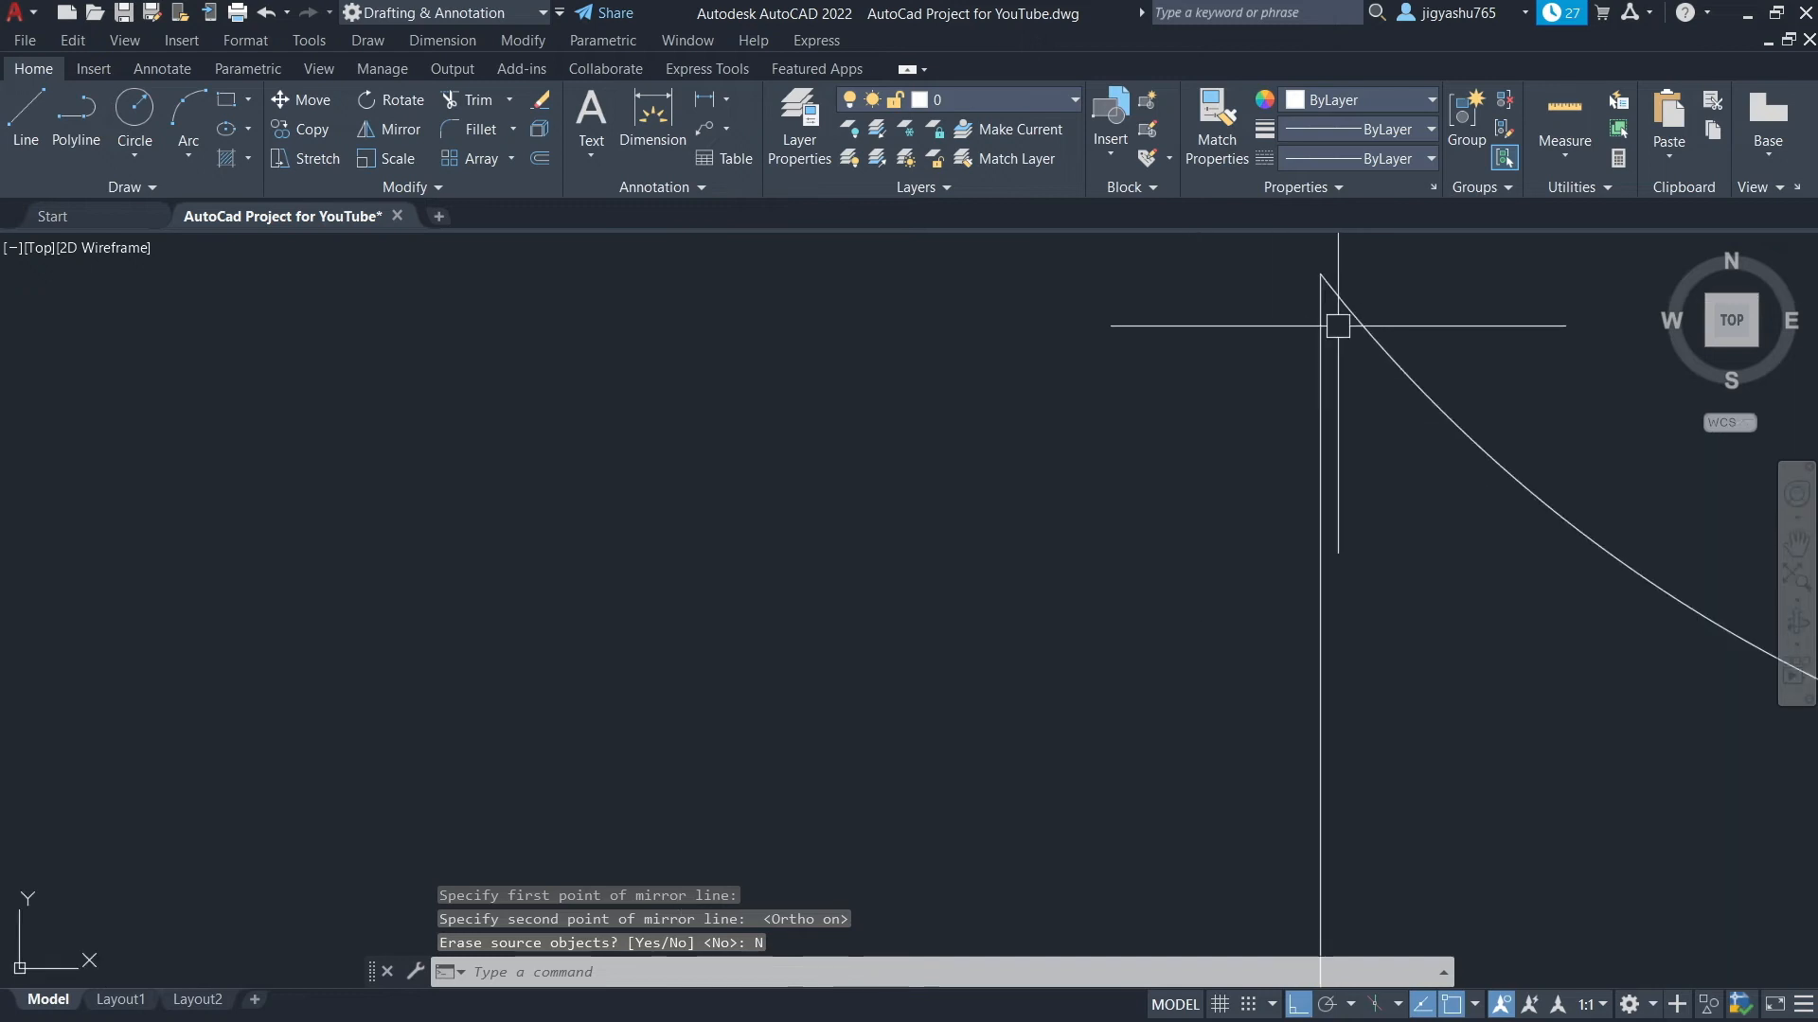
scroll(1323, 271, "up", 2)
scroll(1307, 272, "down", 2)
scroll(1357, 388, "down", 5)
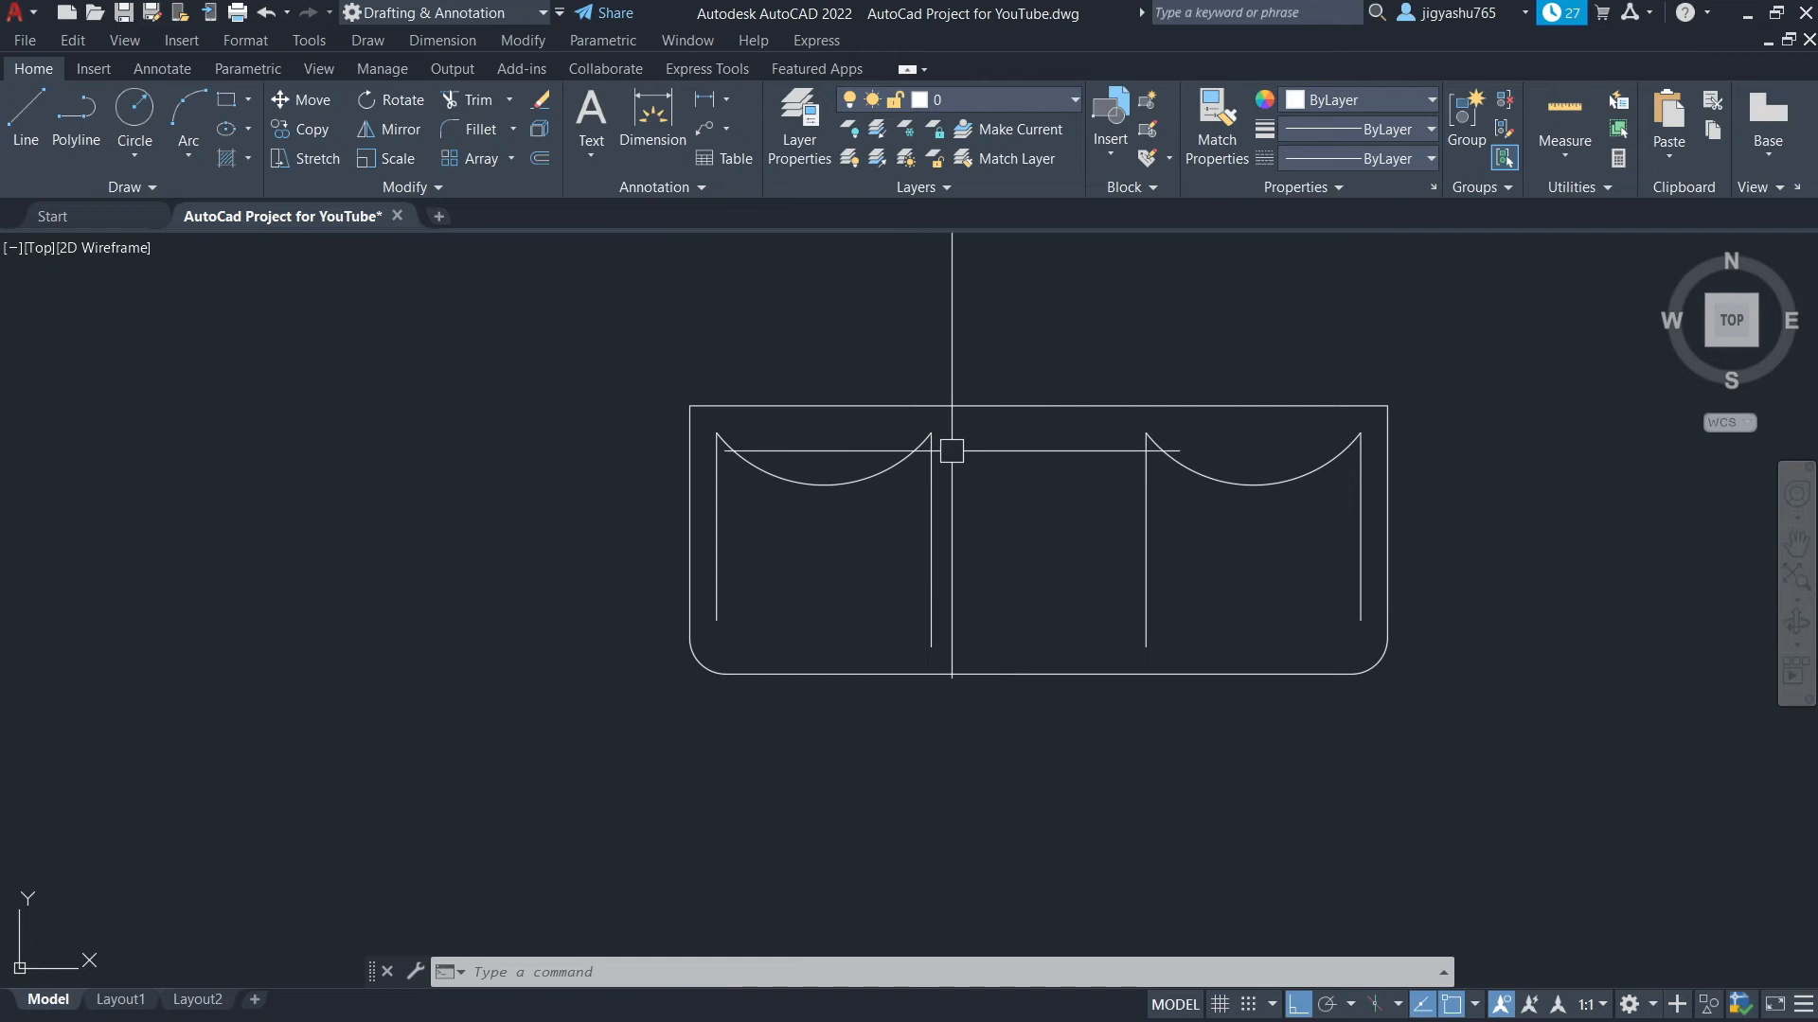
left_click(826, 484)
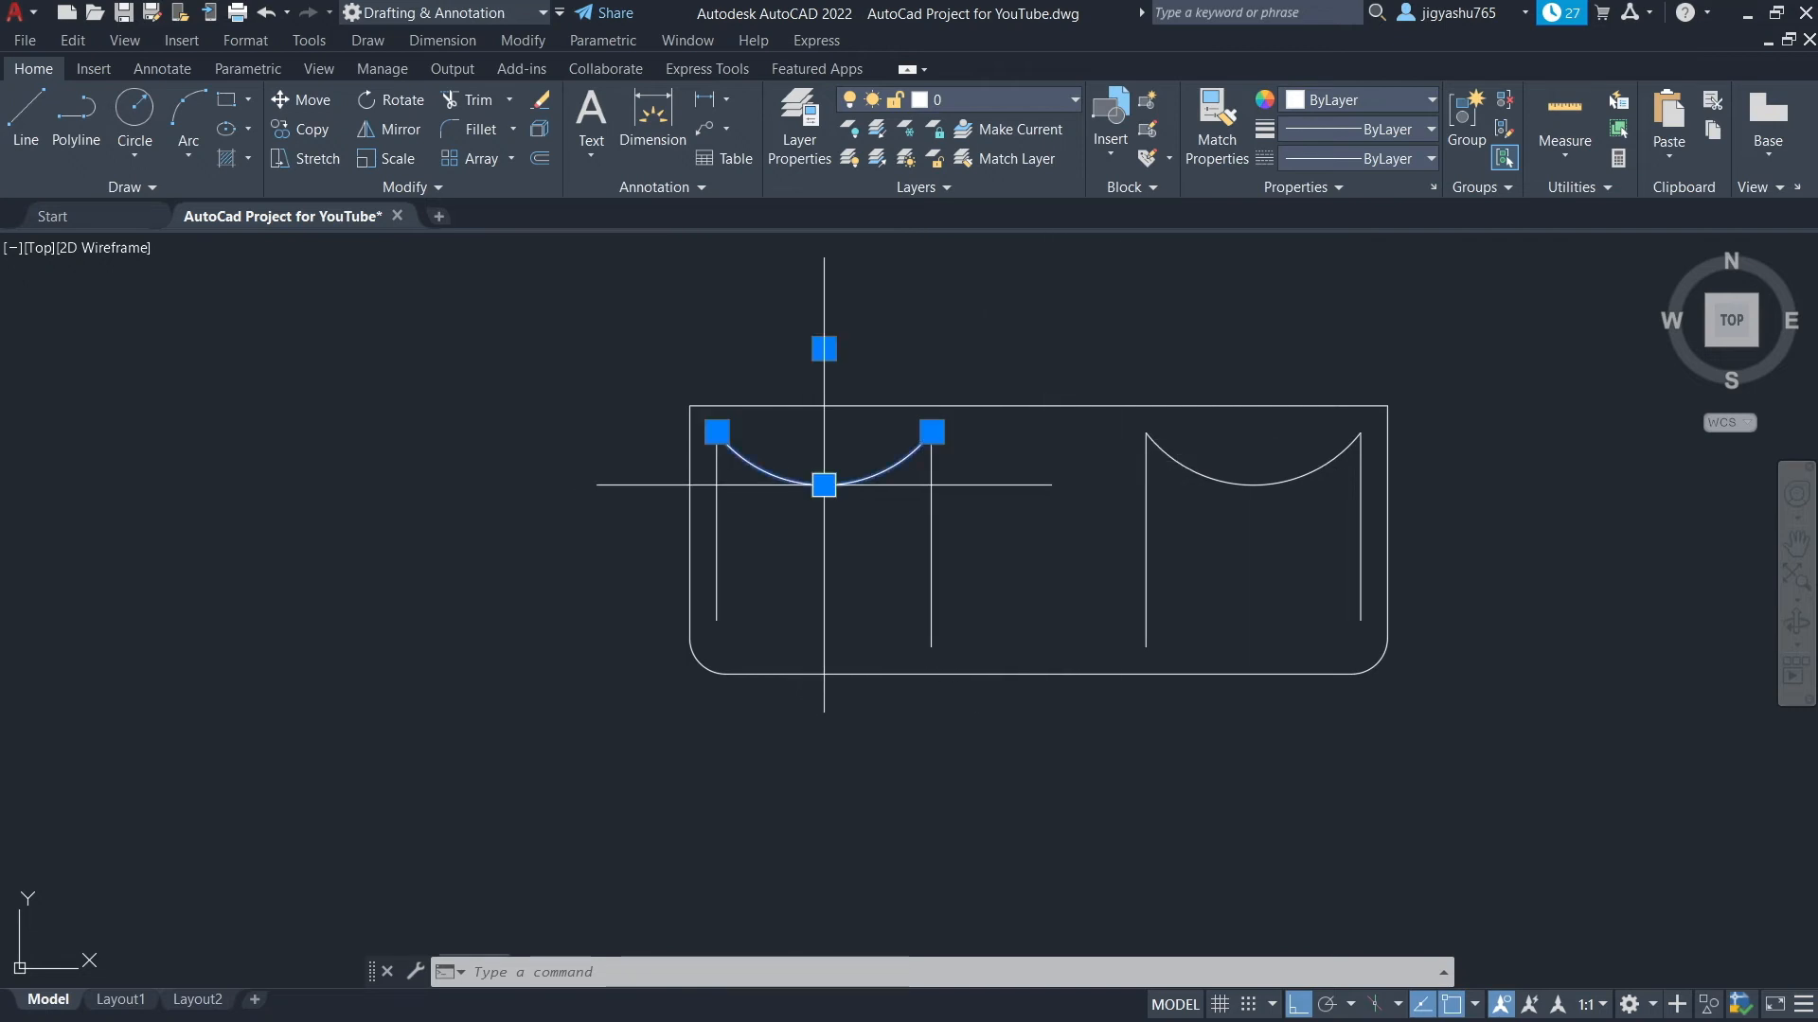
left_click(394, 133)
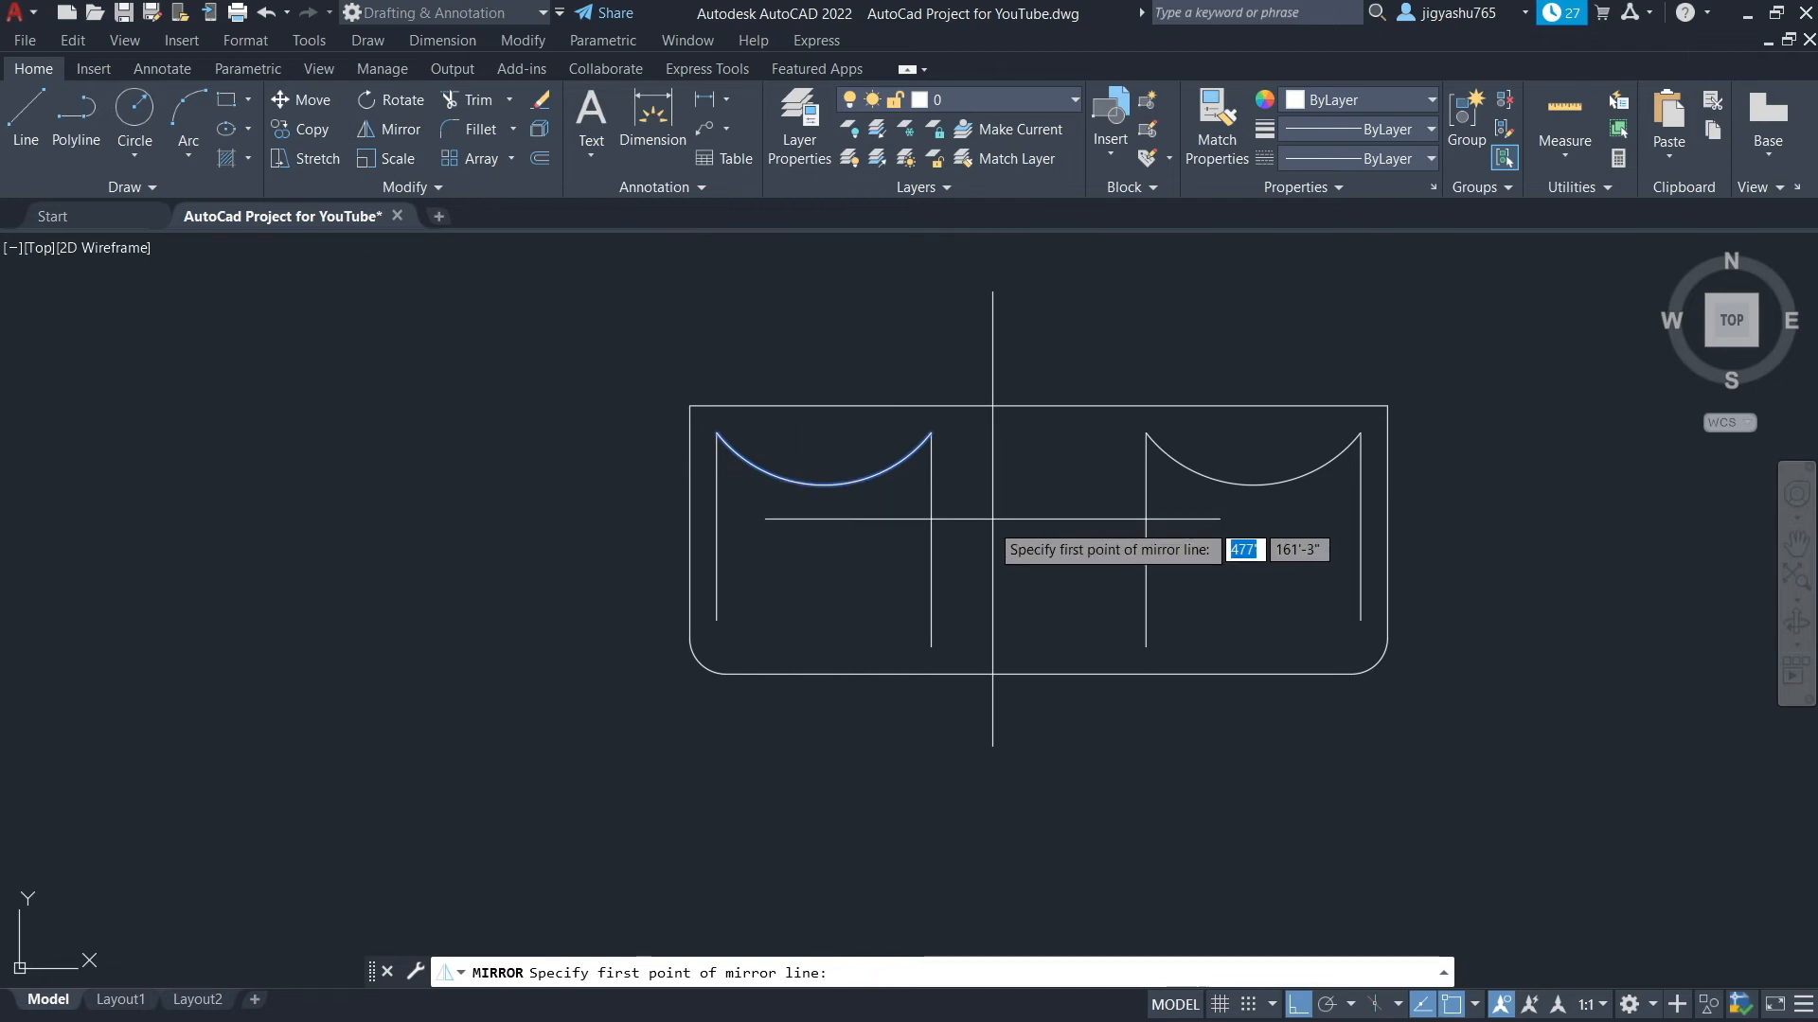
left_click(931, 539)
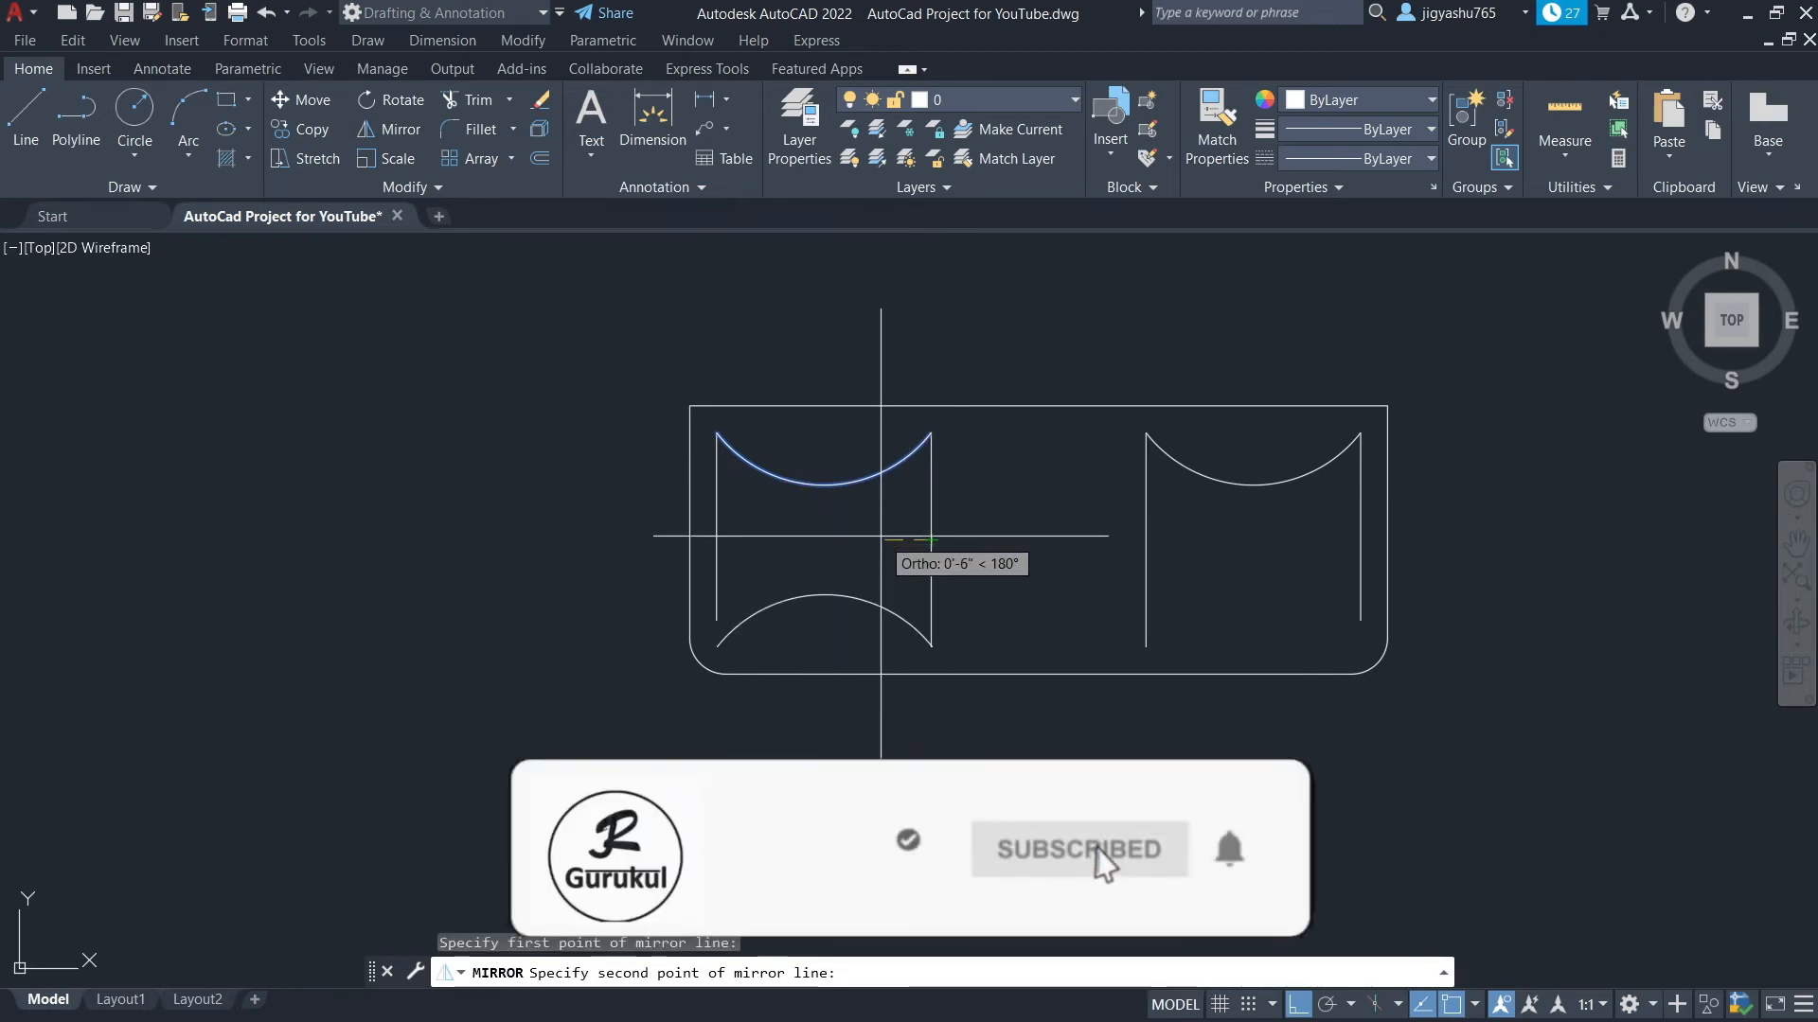
left_click(916, 600)
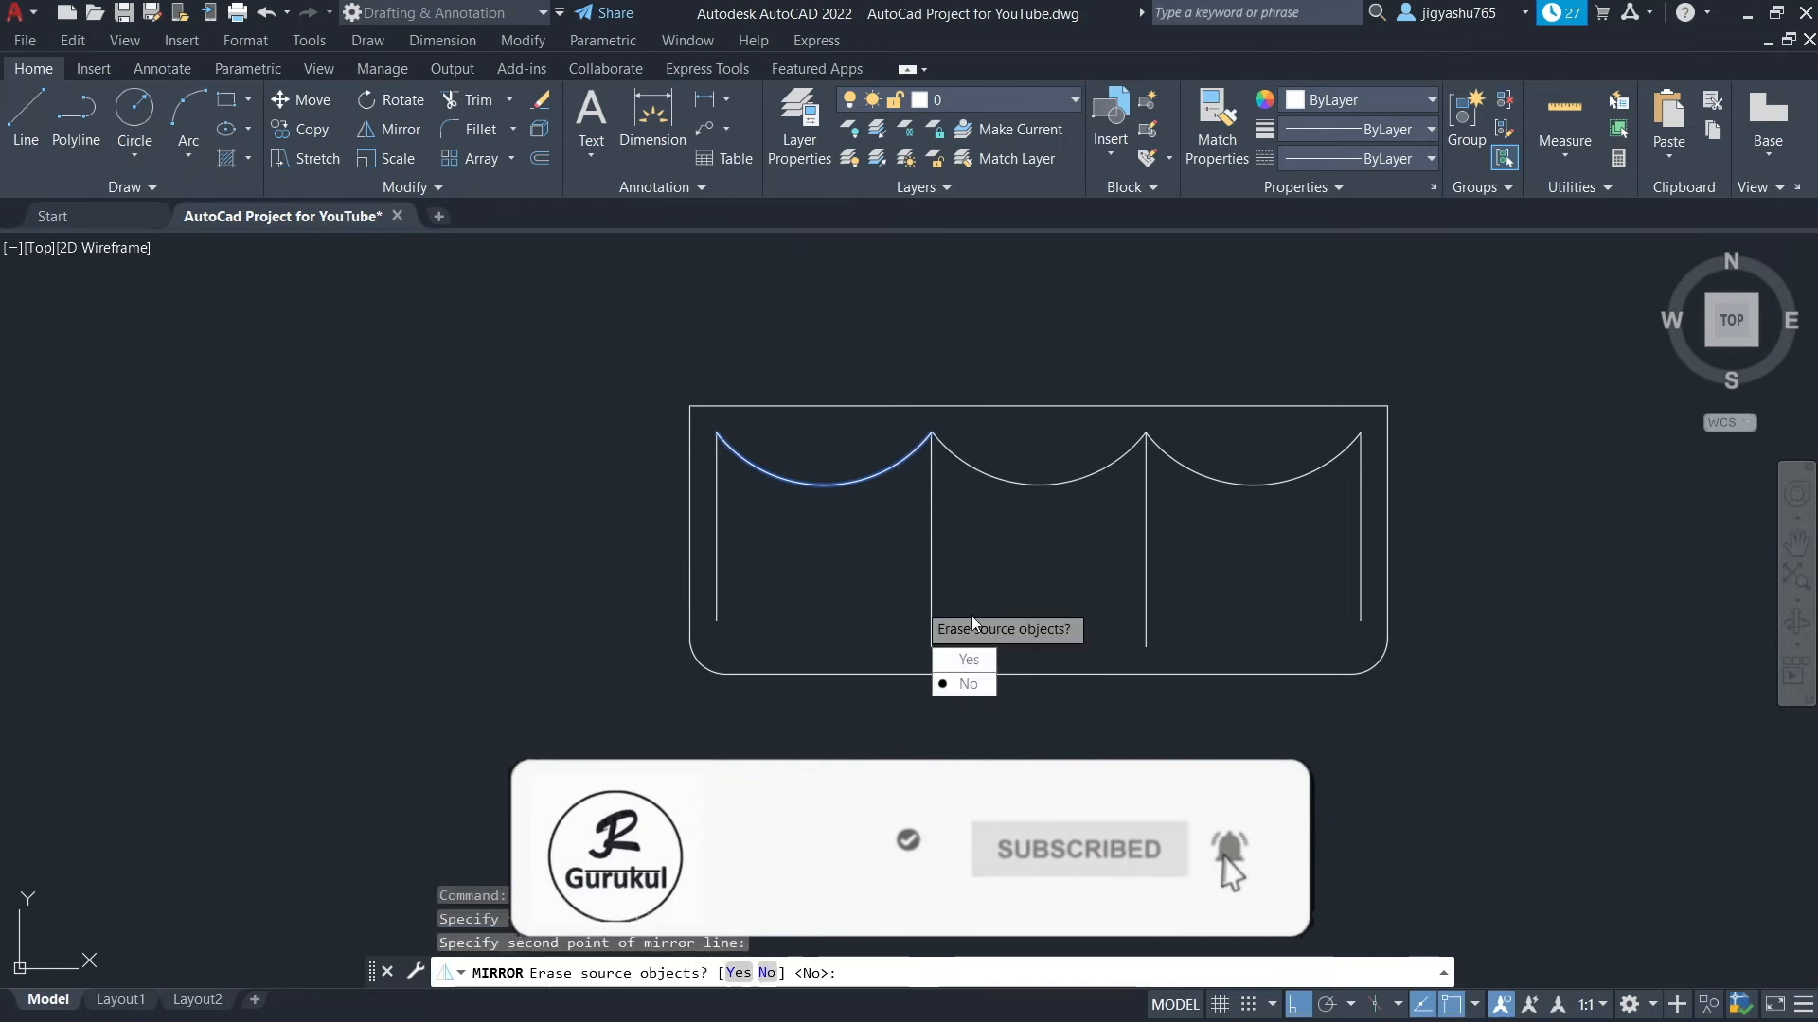
left_click(952, 686)
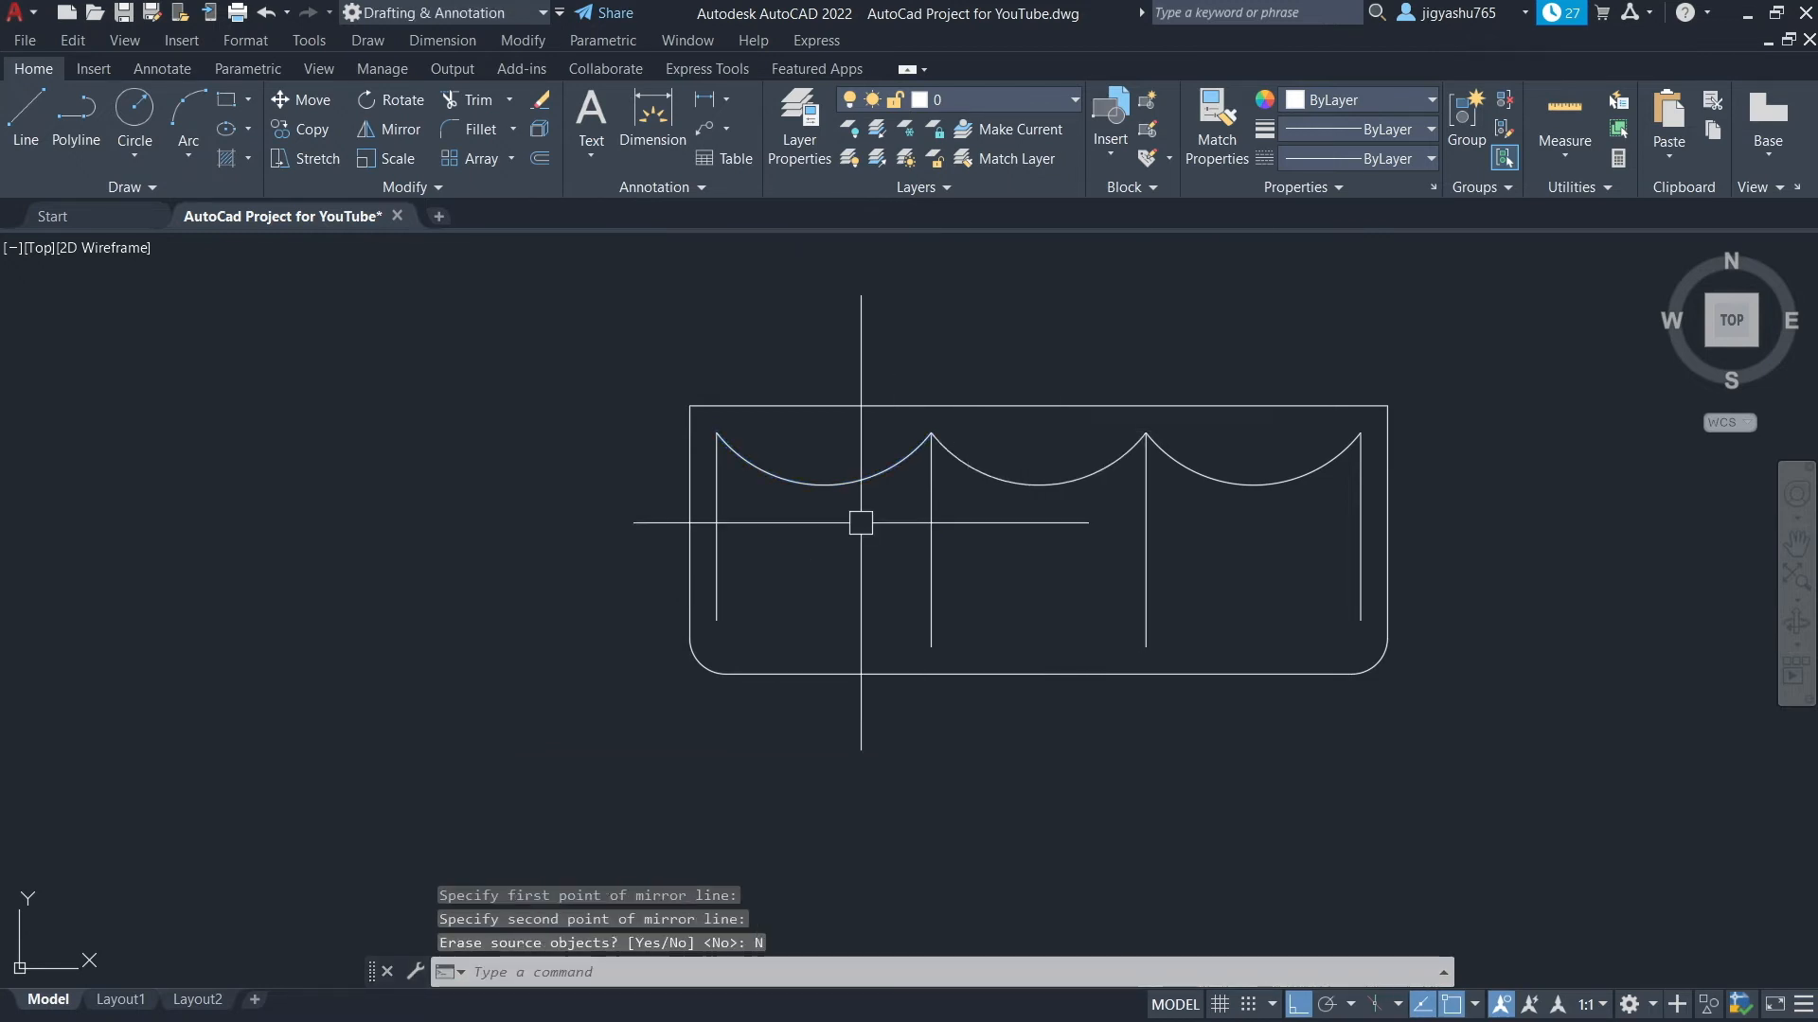
Stretch the left middle divider's upper endpoint down 3" from where the arcs meet
scroll(1141, 445, "up", 8)
scroll(1042, 417, "up", 3)
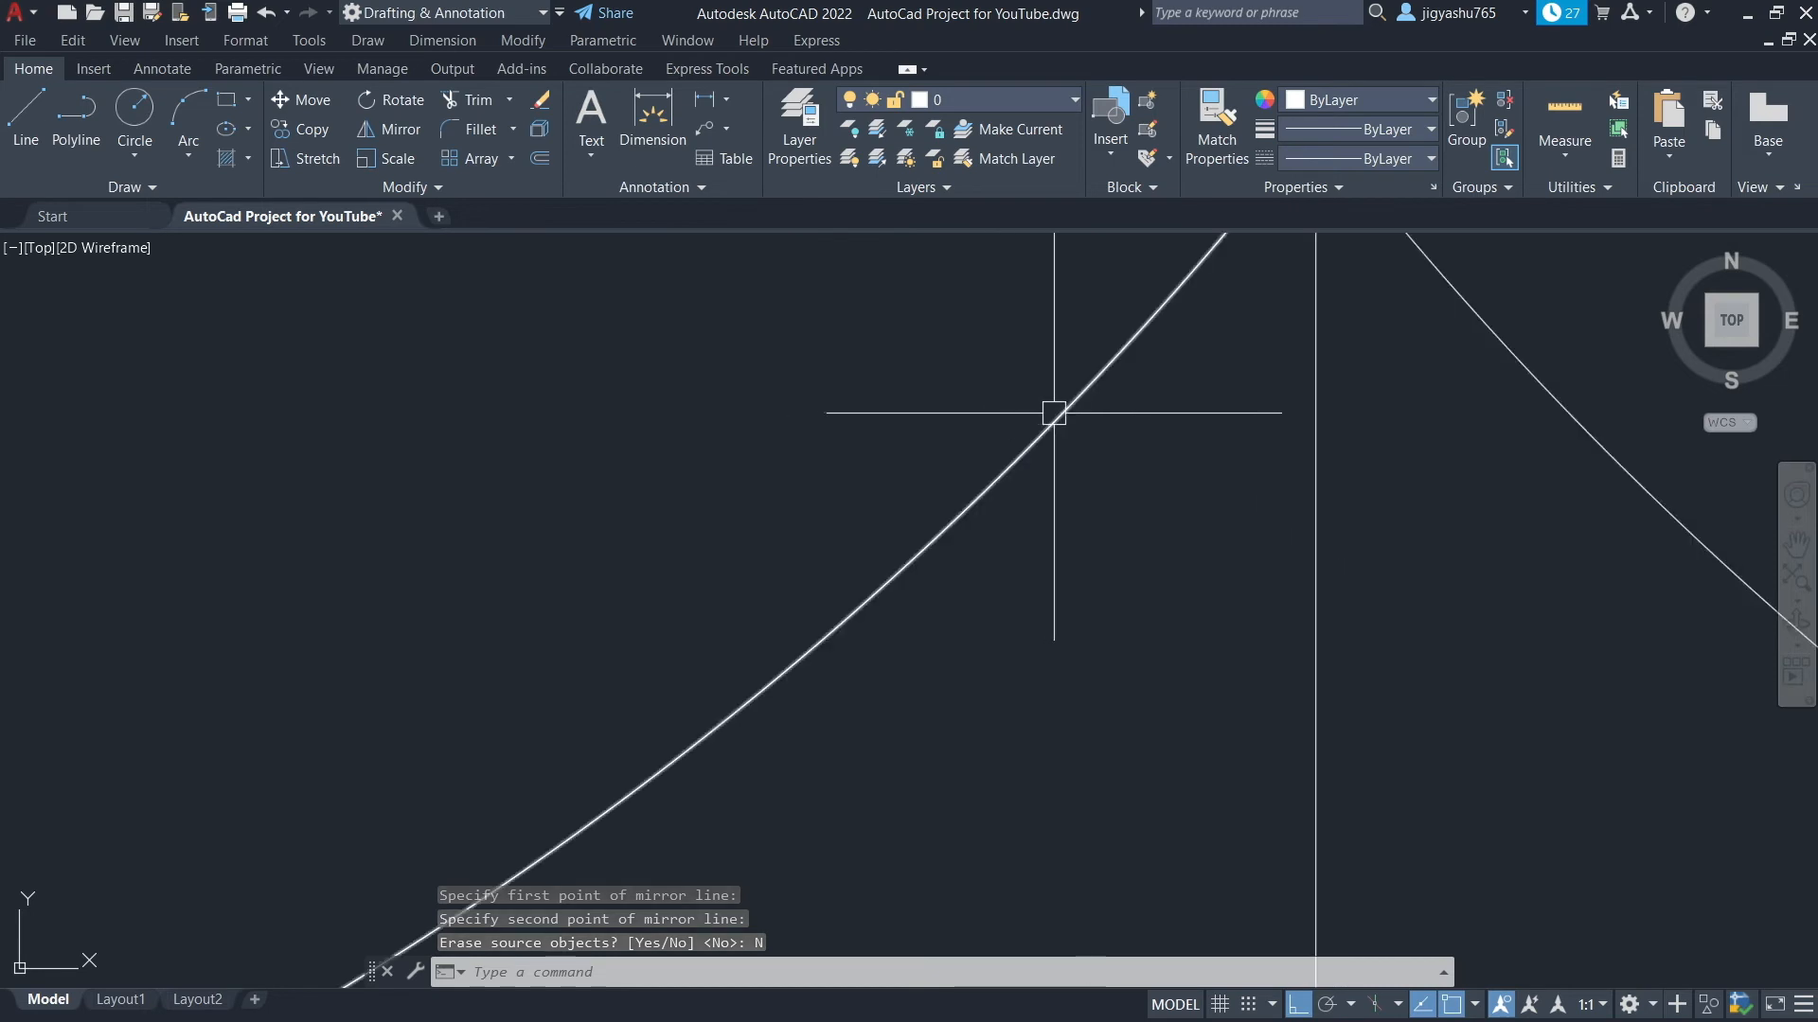
scroll(1245, 324, "up", 5)
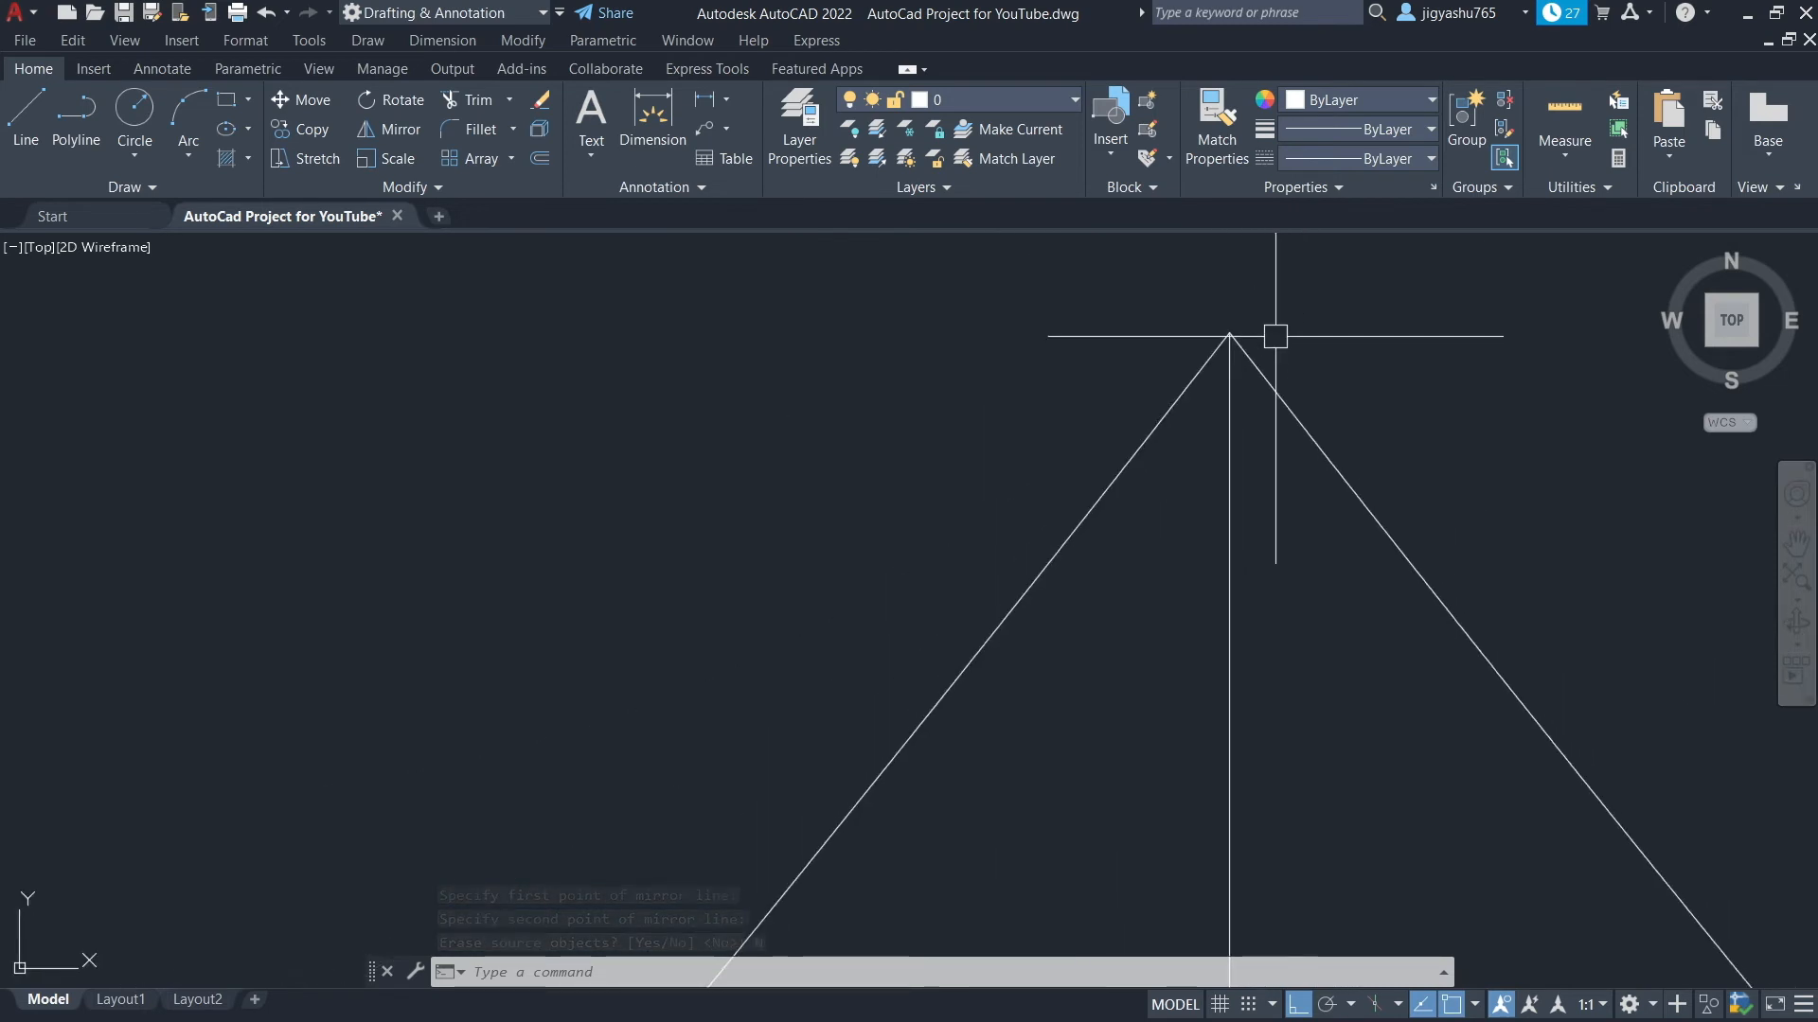
scroll(1226, 338, "down", 10)
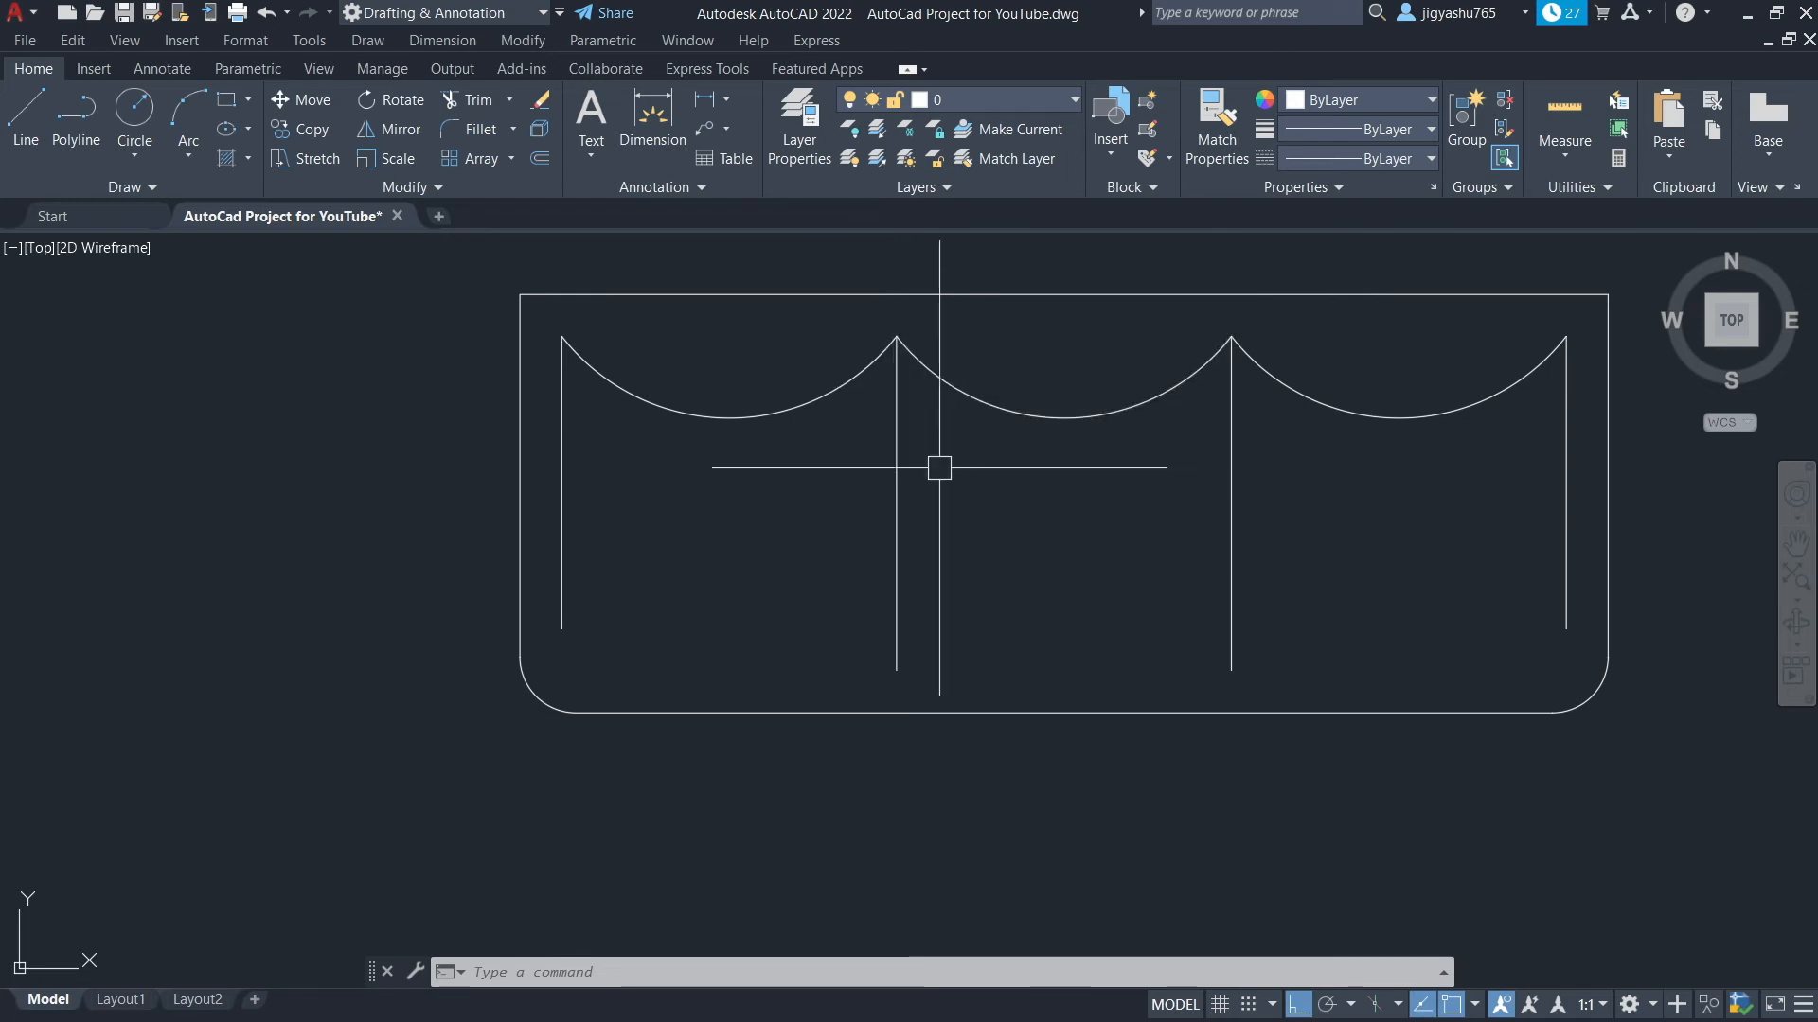
left_click(902, 419)
left_click(897, 336)
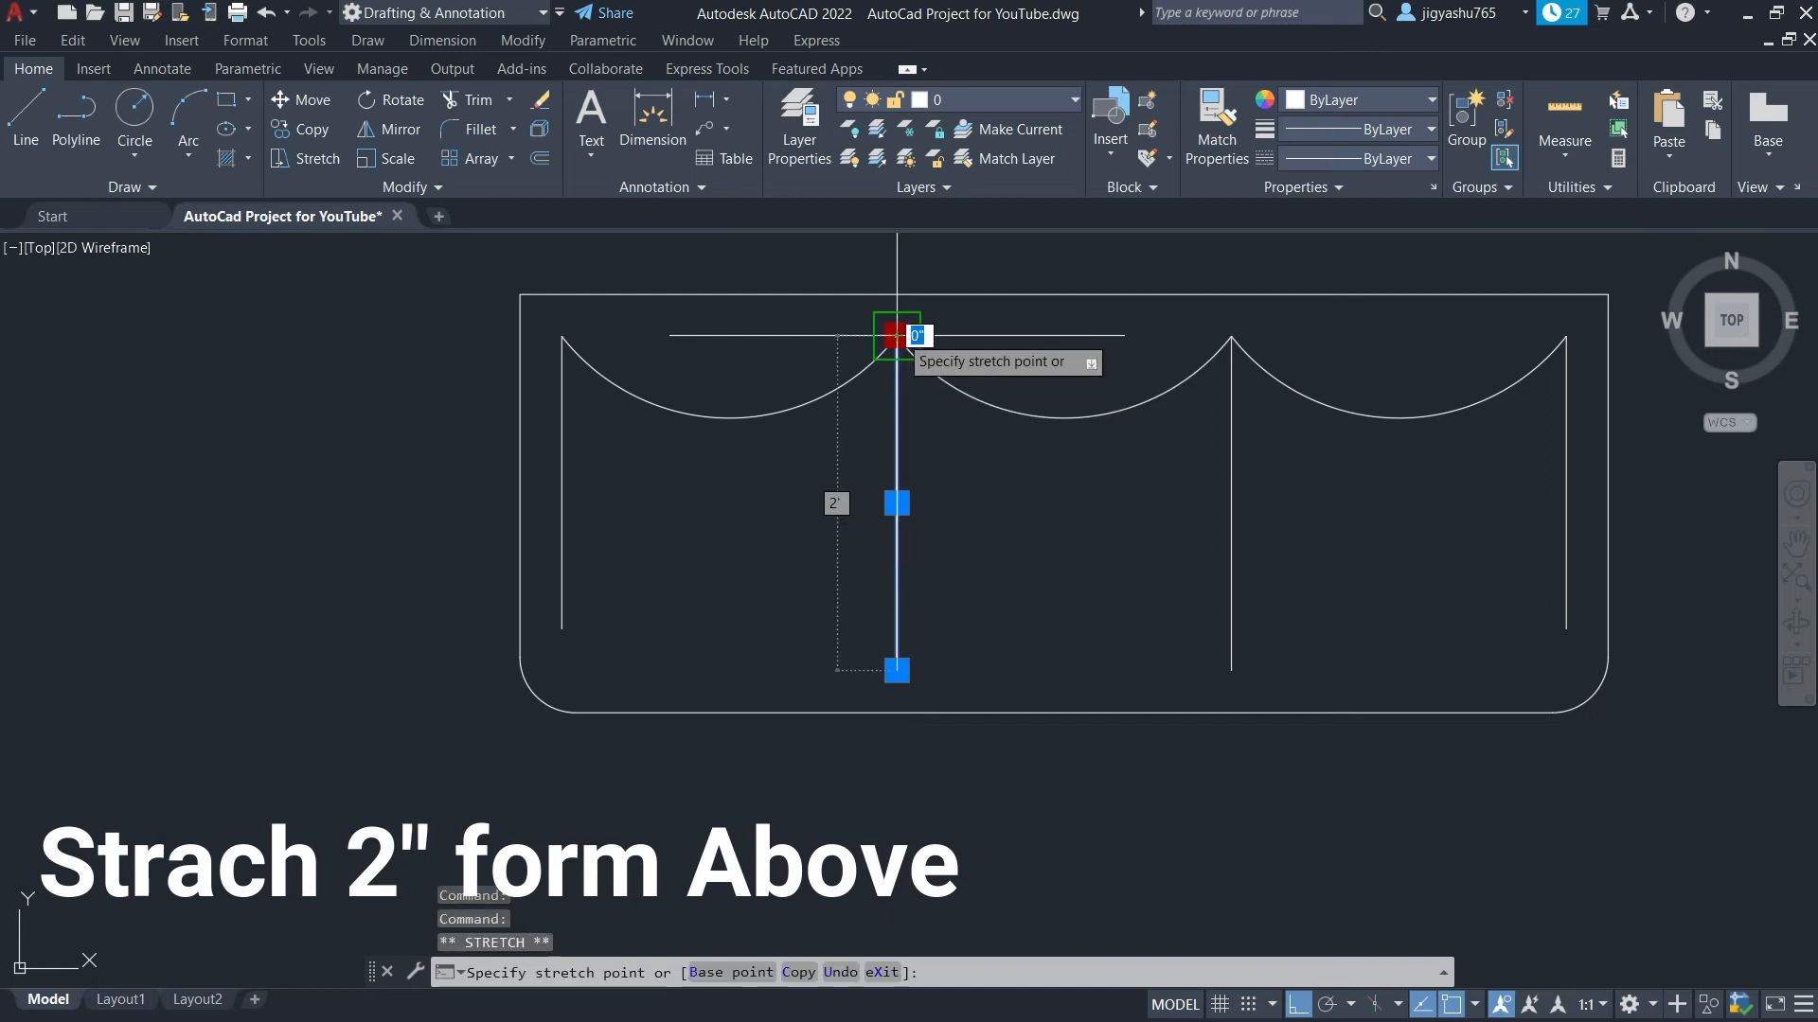
type("3")
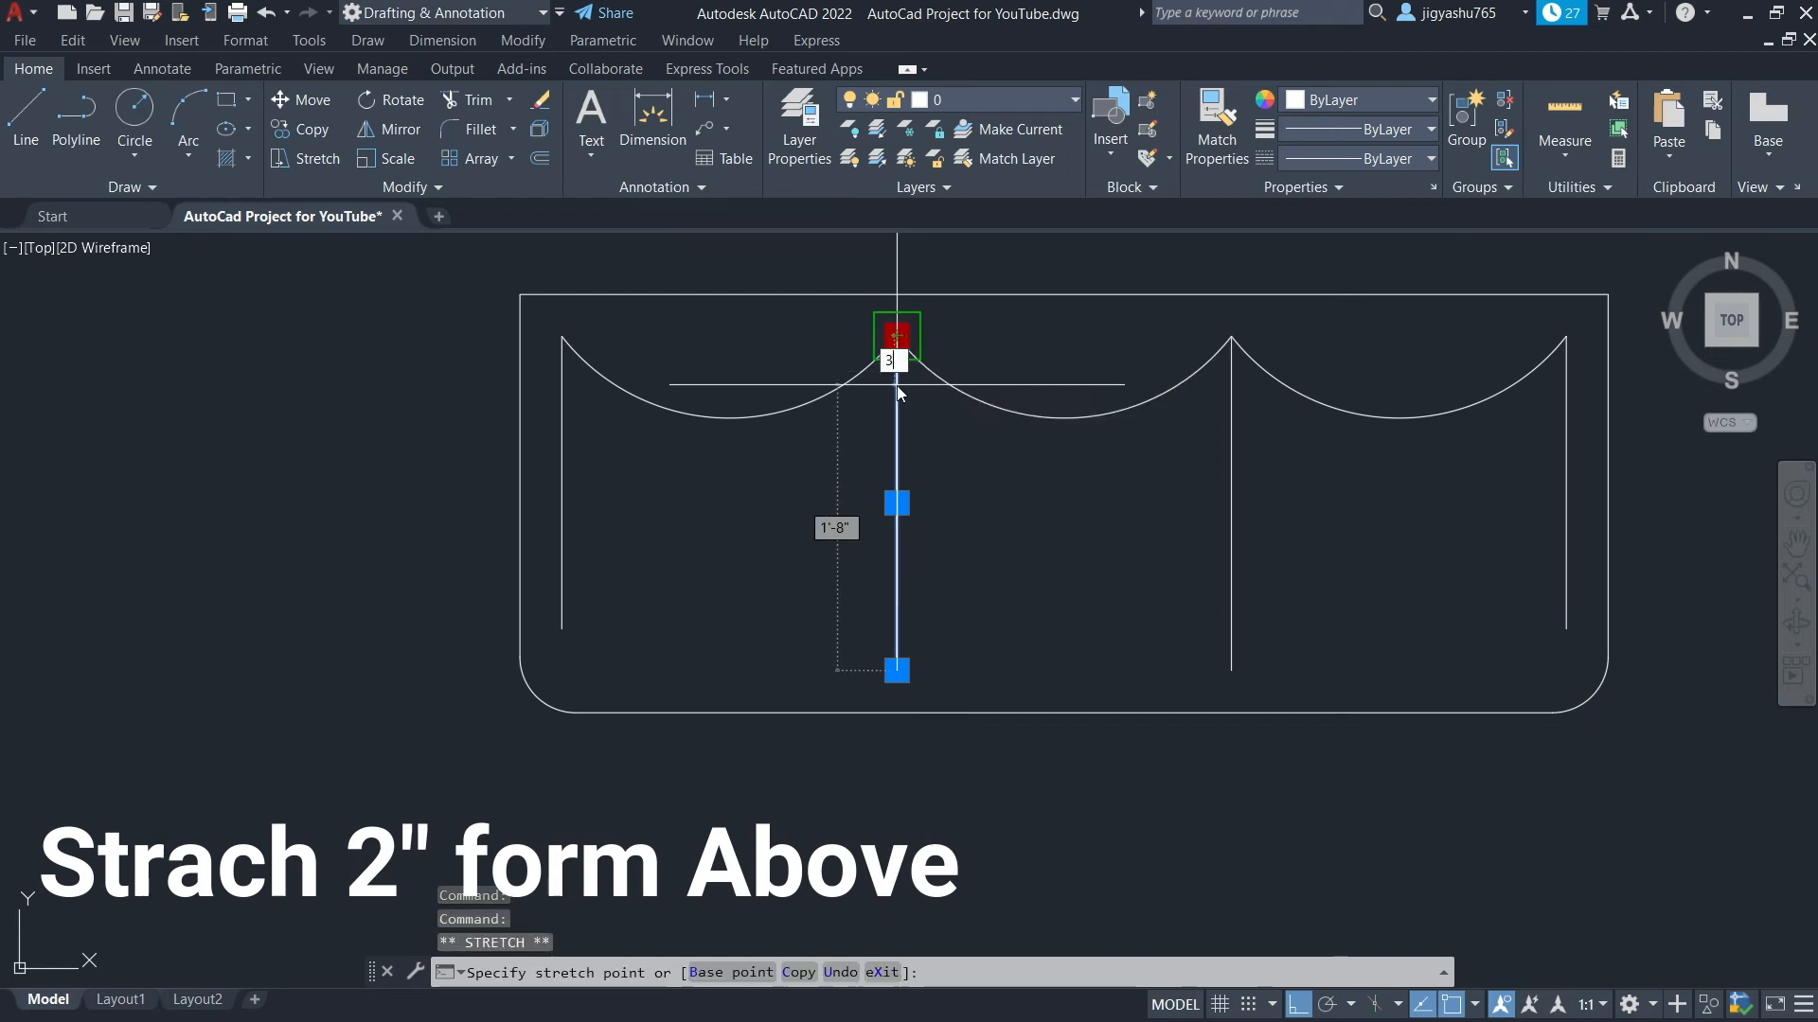
type("\"")
key("Return")
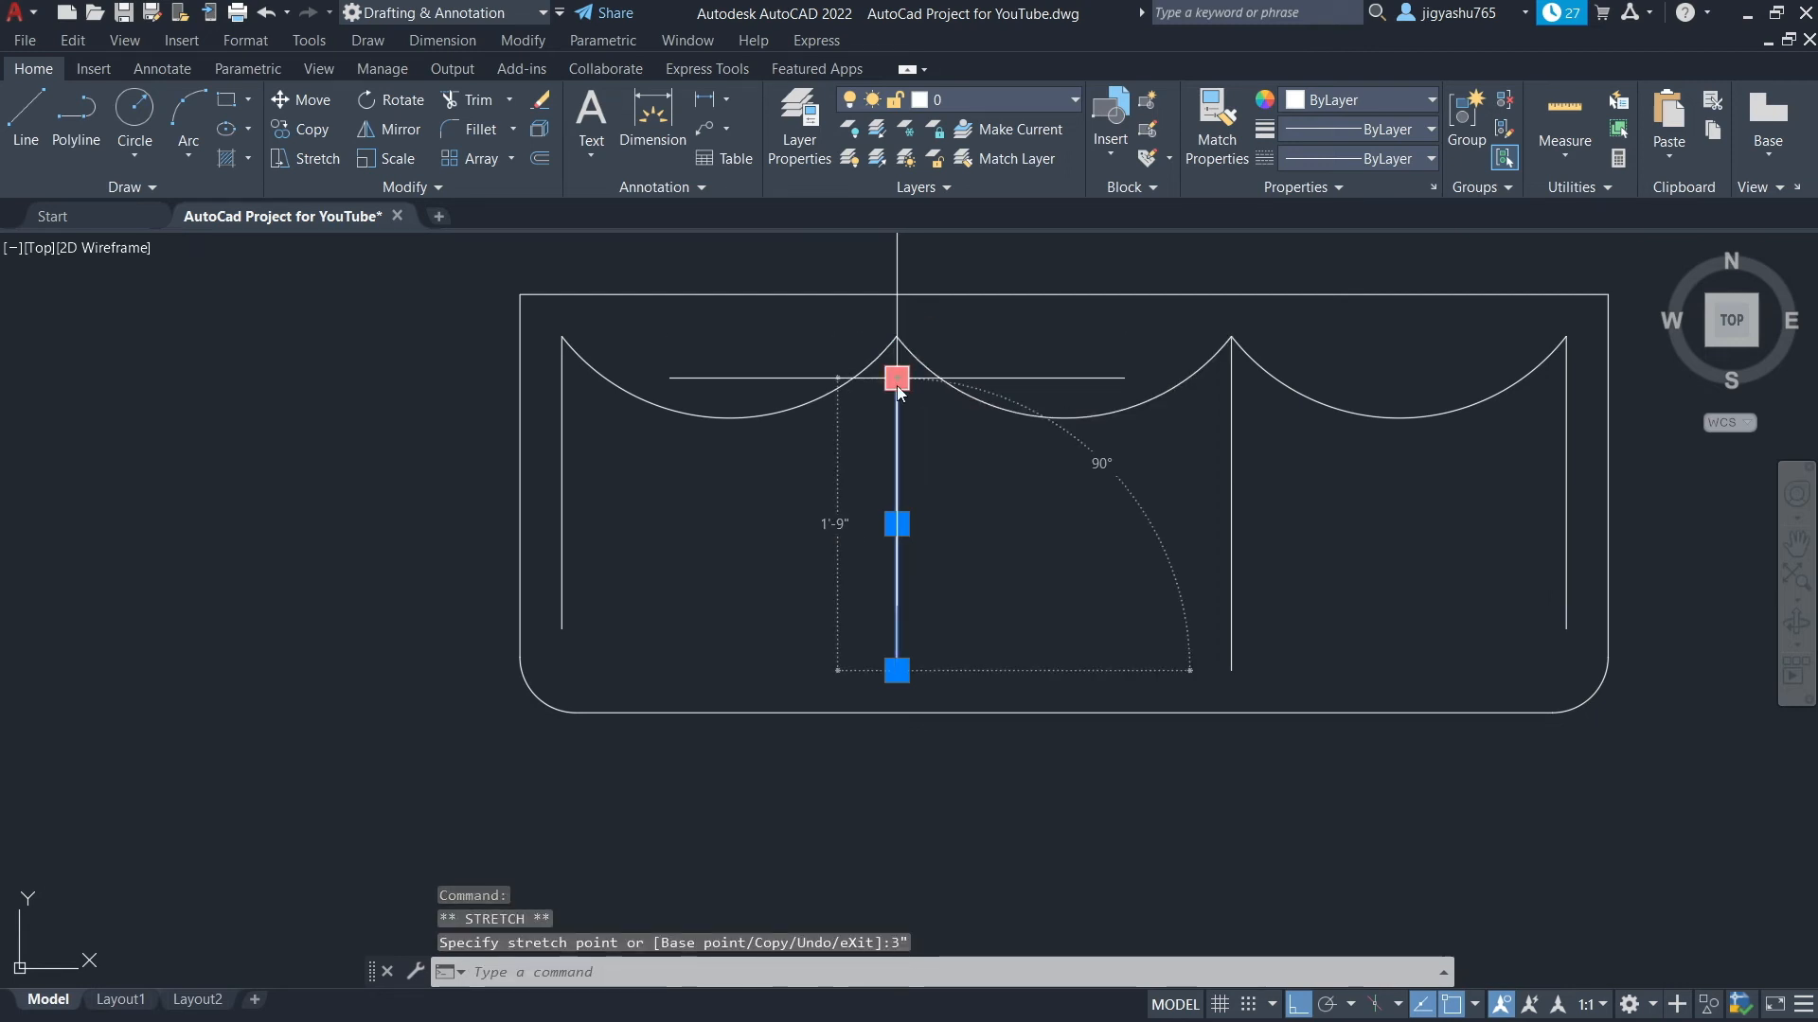
key("Escape")
Stretch the right middle divider's upper endpoint down 3" from where the arcs meet
left_click(1231, 480)
left_click(1230, 336)
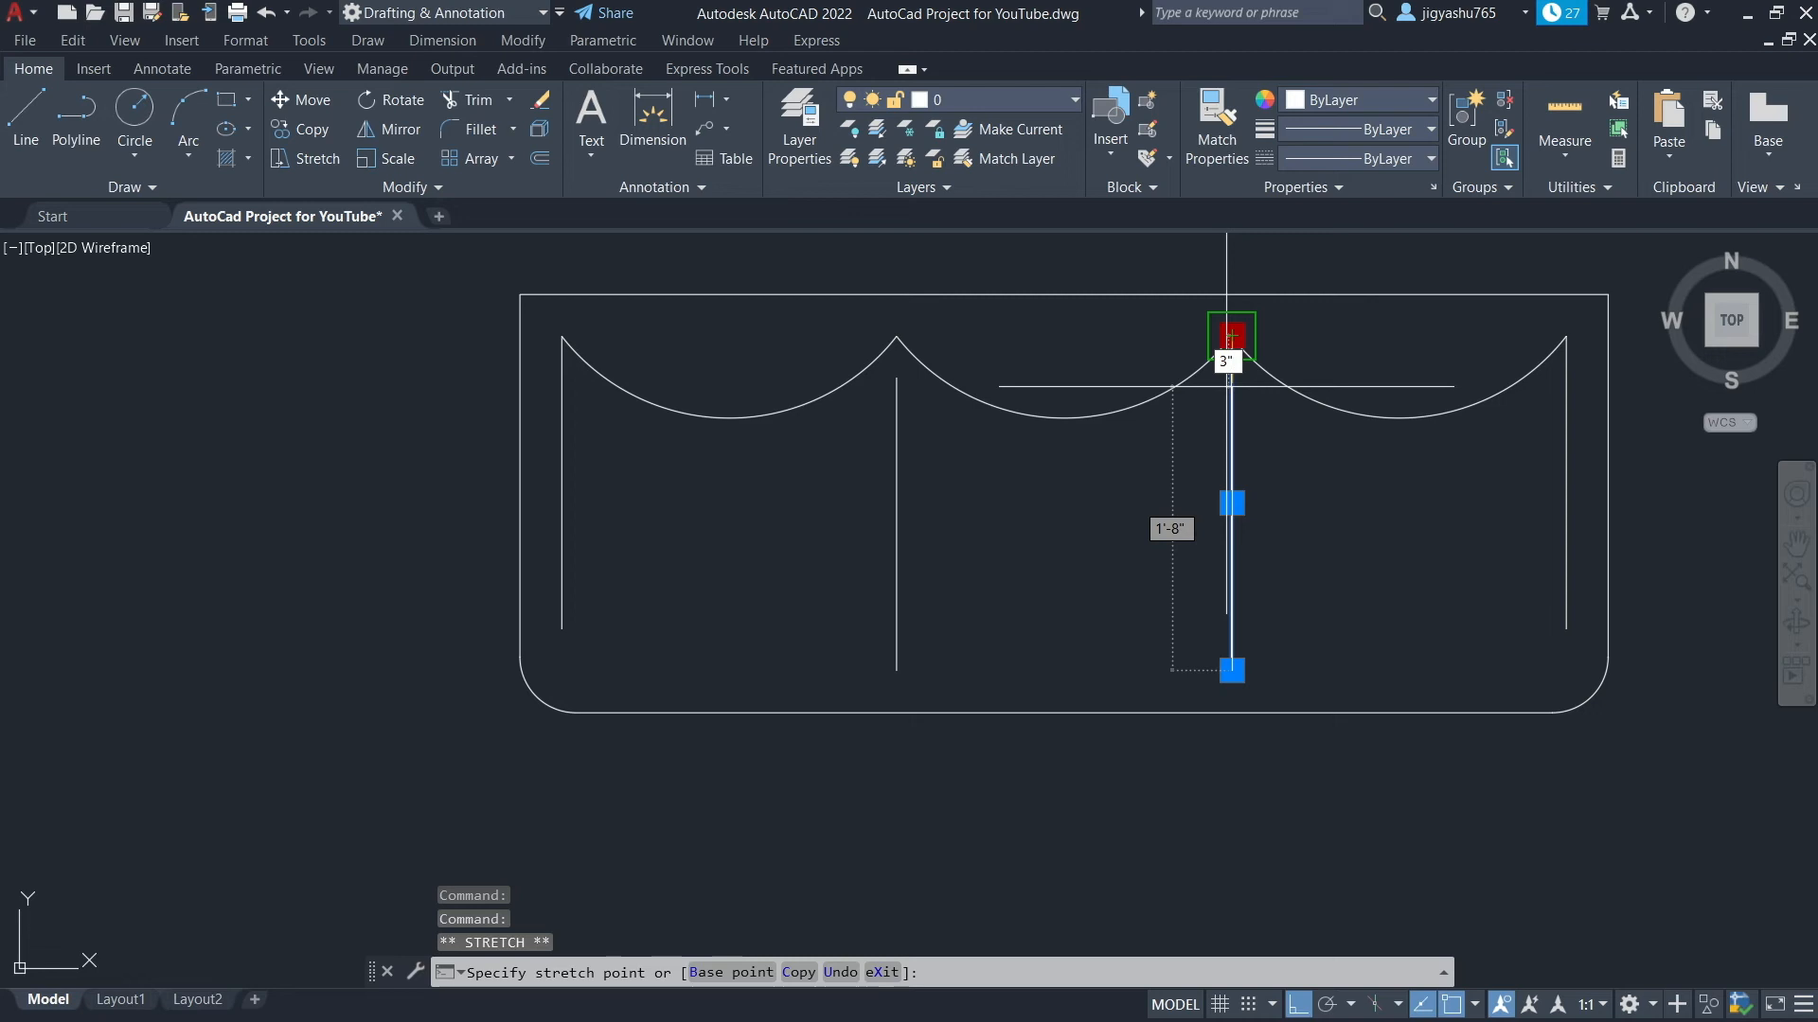
type("3\"")
key("Return")
key("Escape")
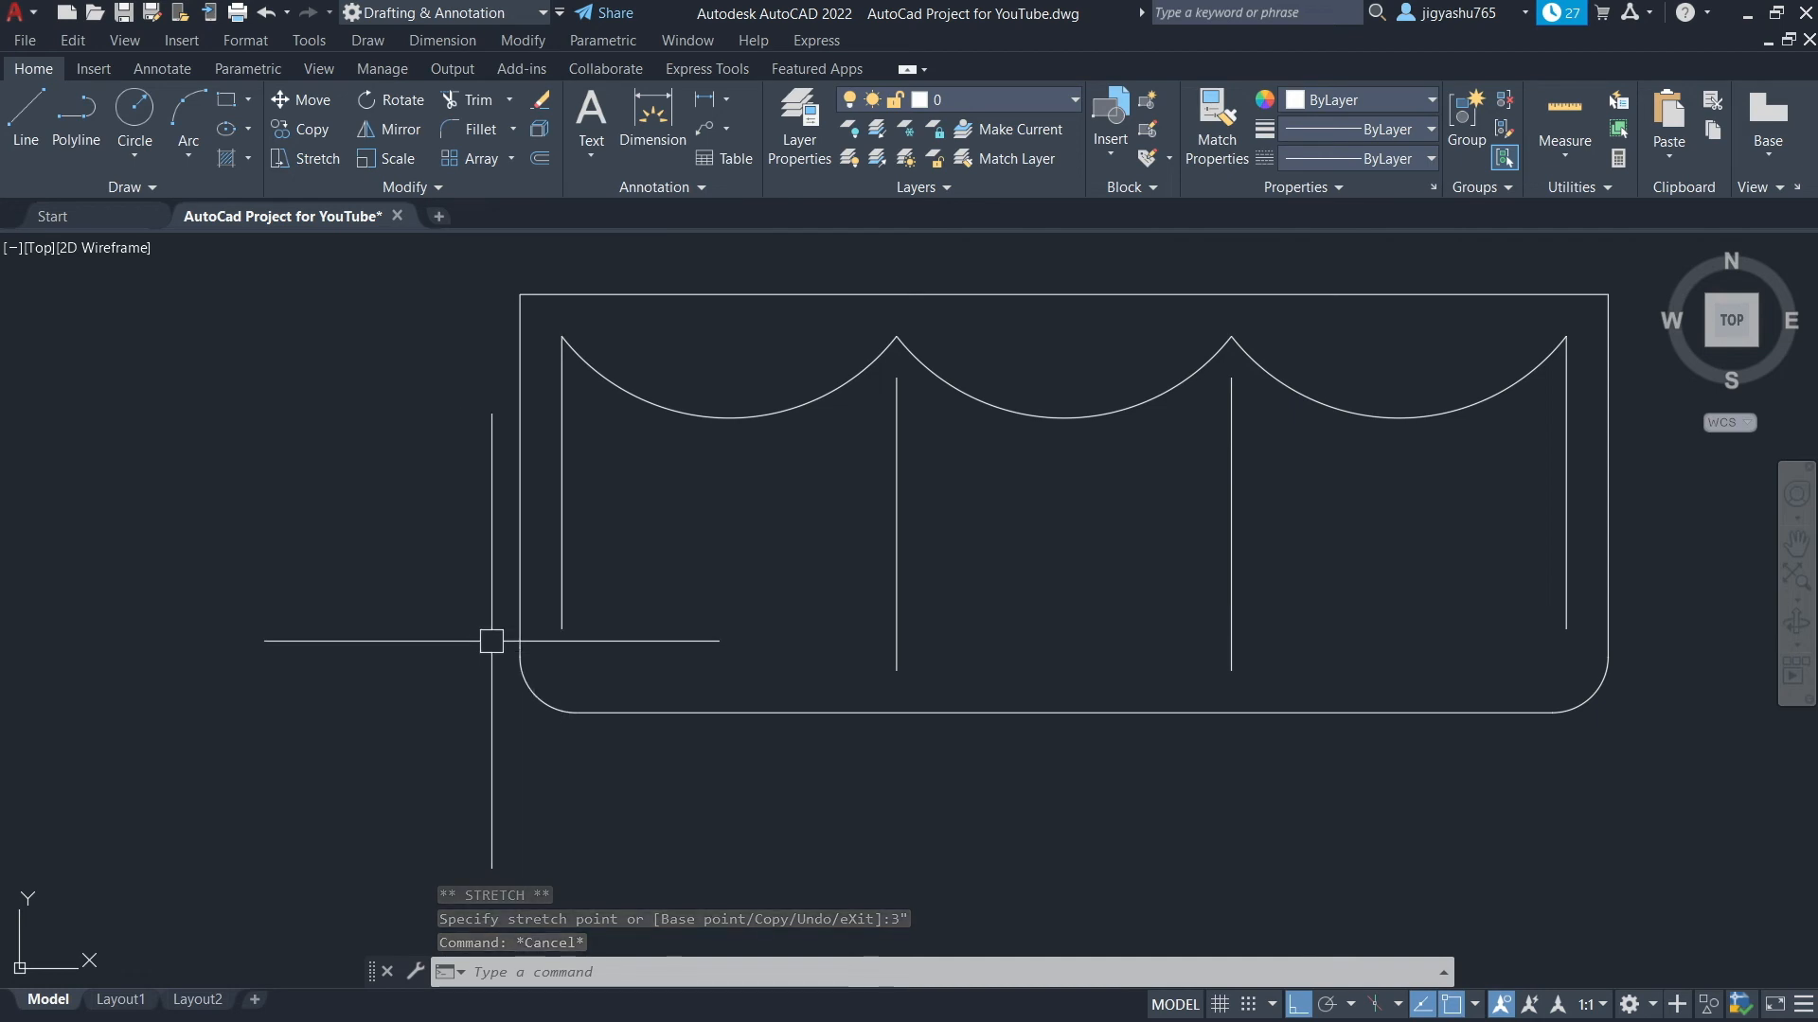
Draw a 3-point arc from the leftmost inner line's lower endpoint to the start of the lower-left corner fillet, with Ortho off
left_click(180, 114)
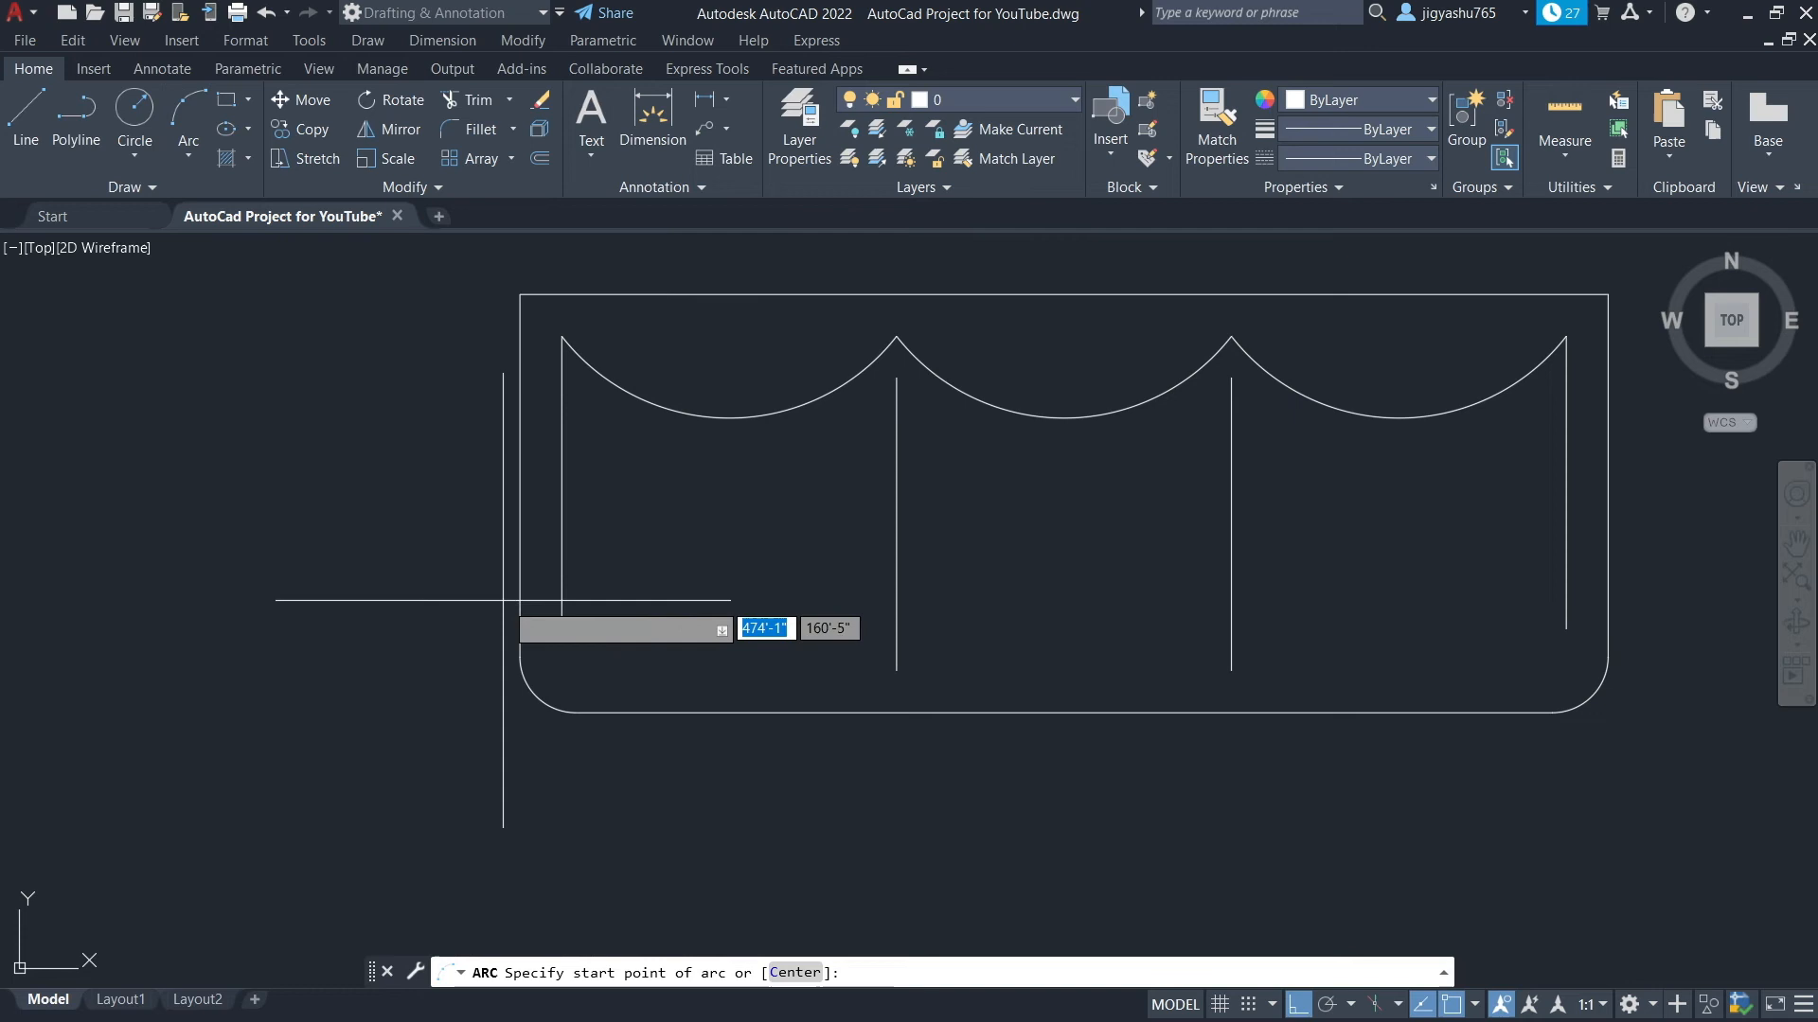
scroll(549, 629, "up", 5)
scroll(477, 680, "up", 4)
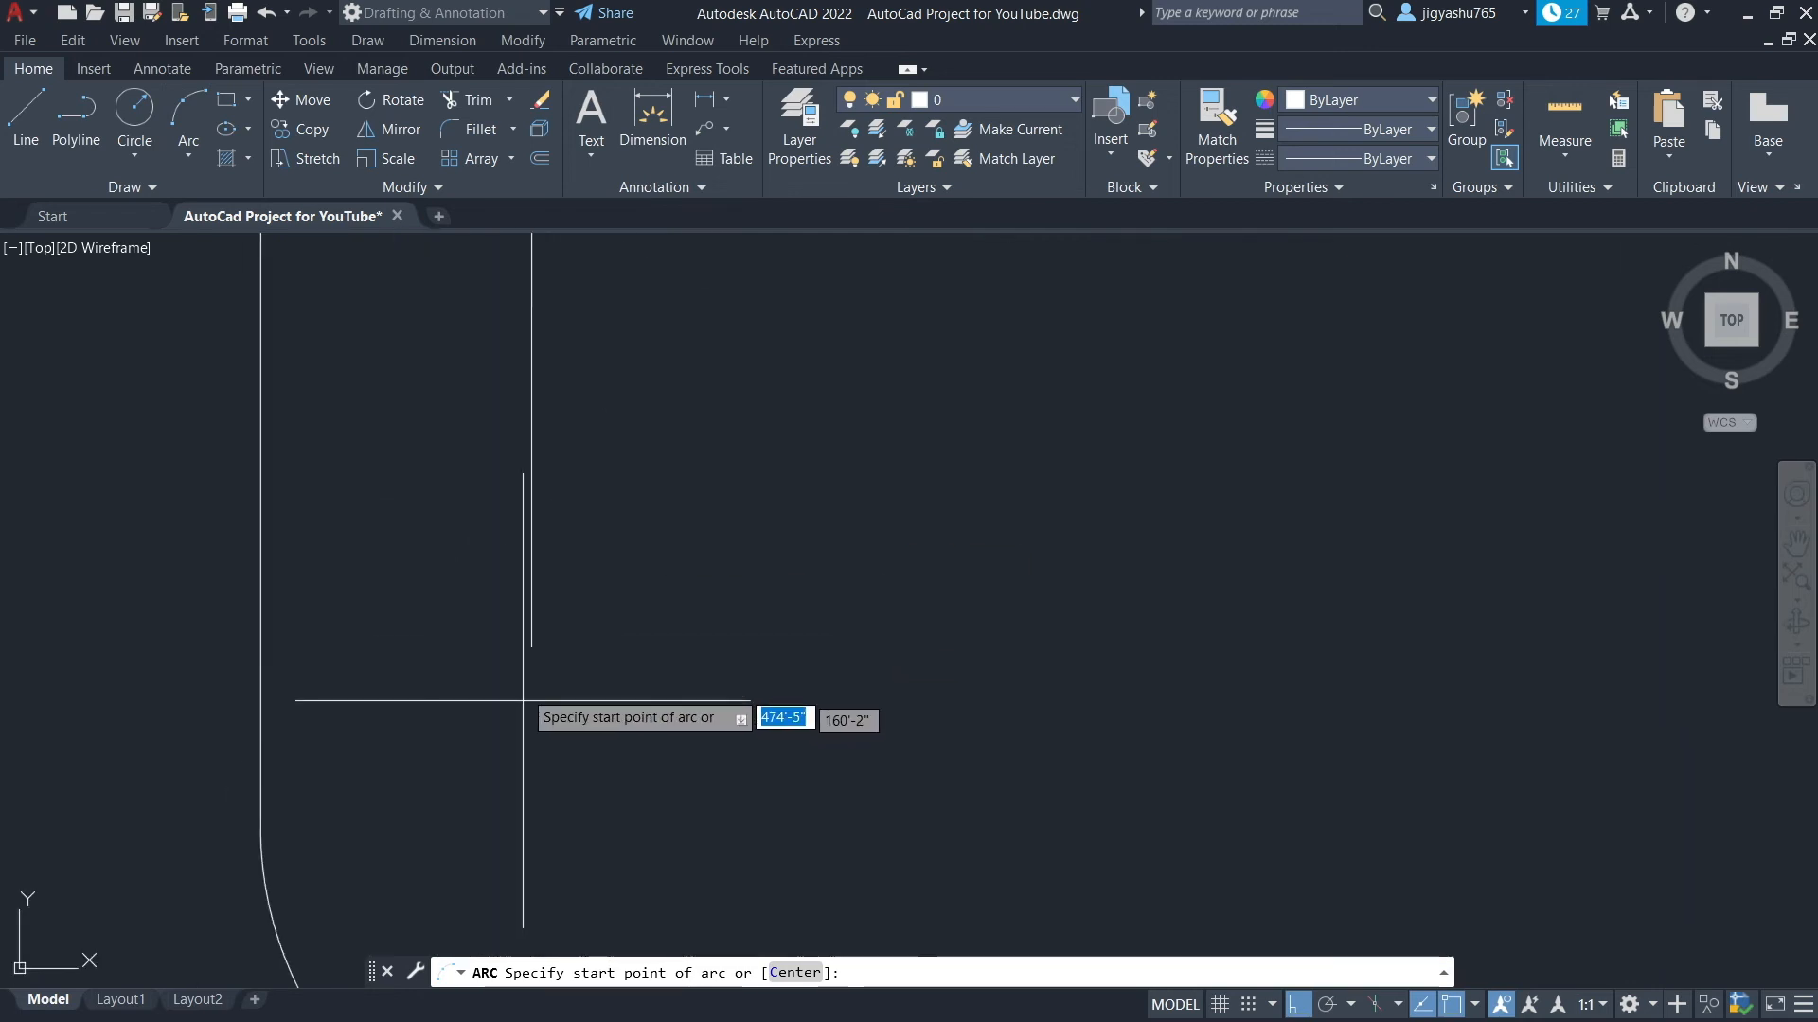
left_click(531, 646)
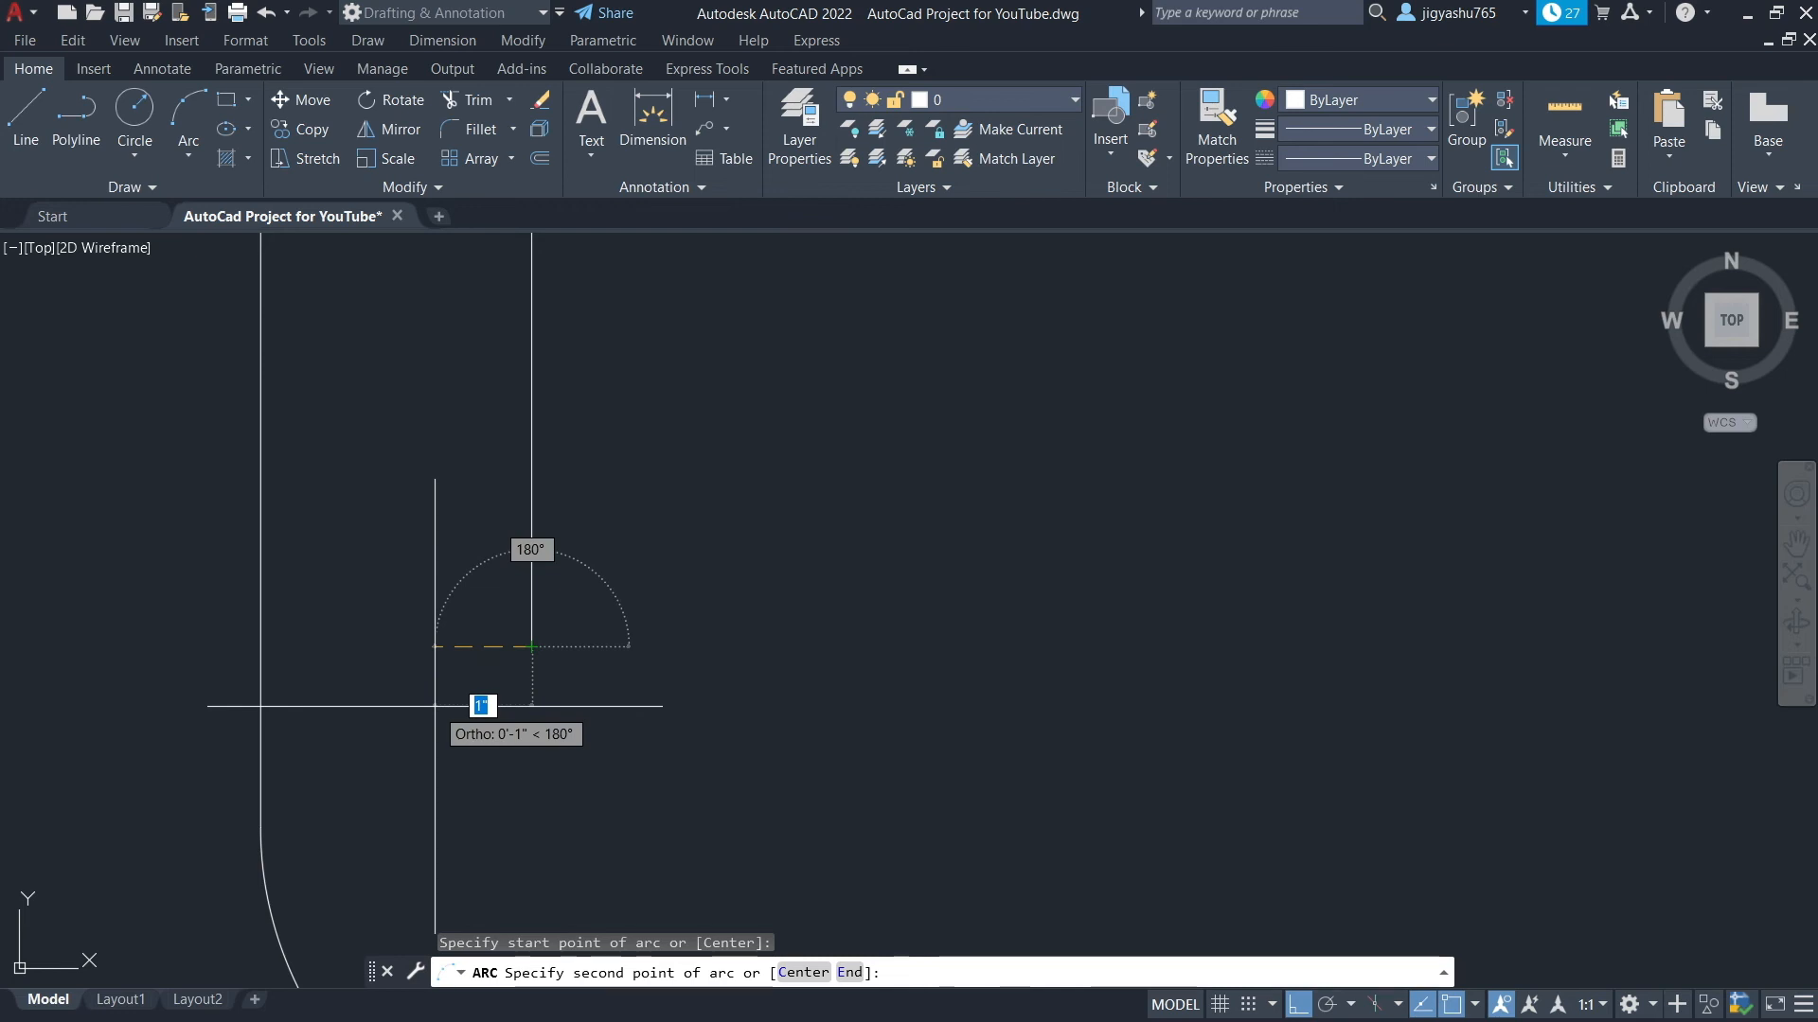
key("F8")
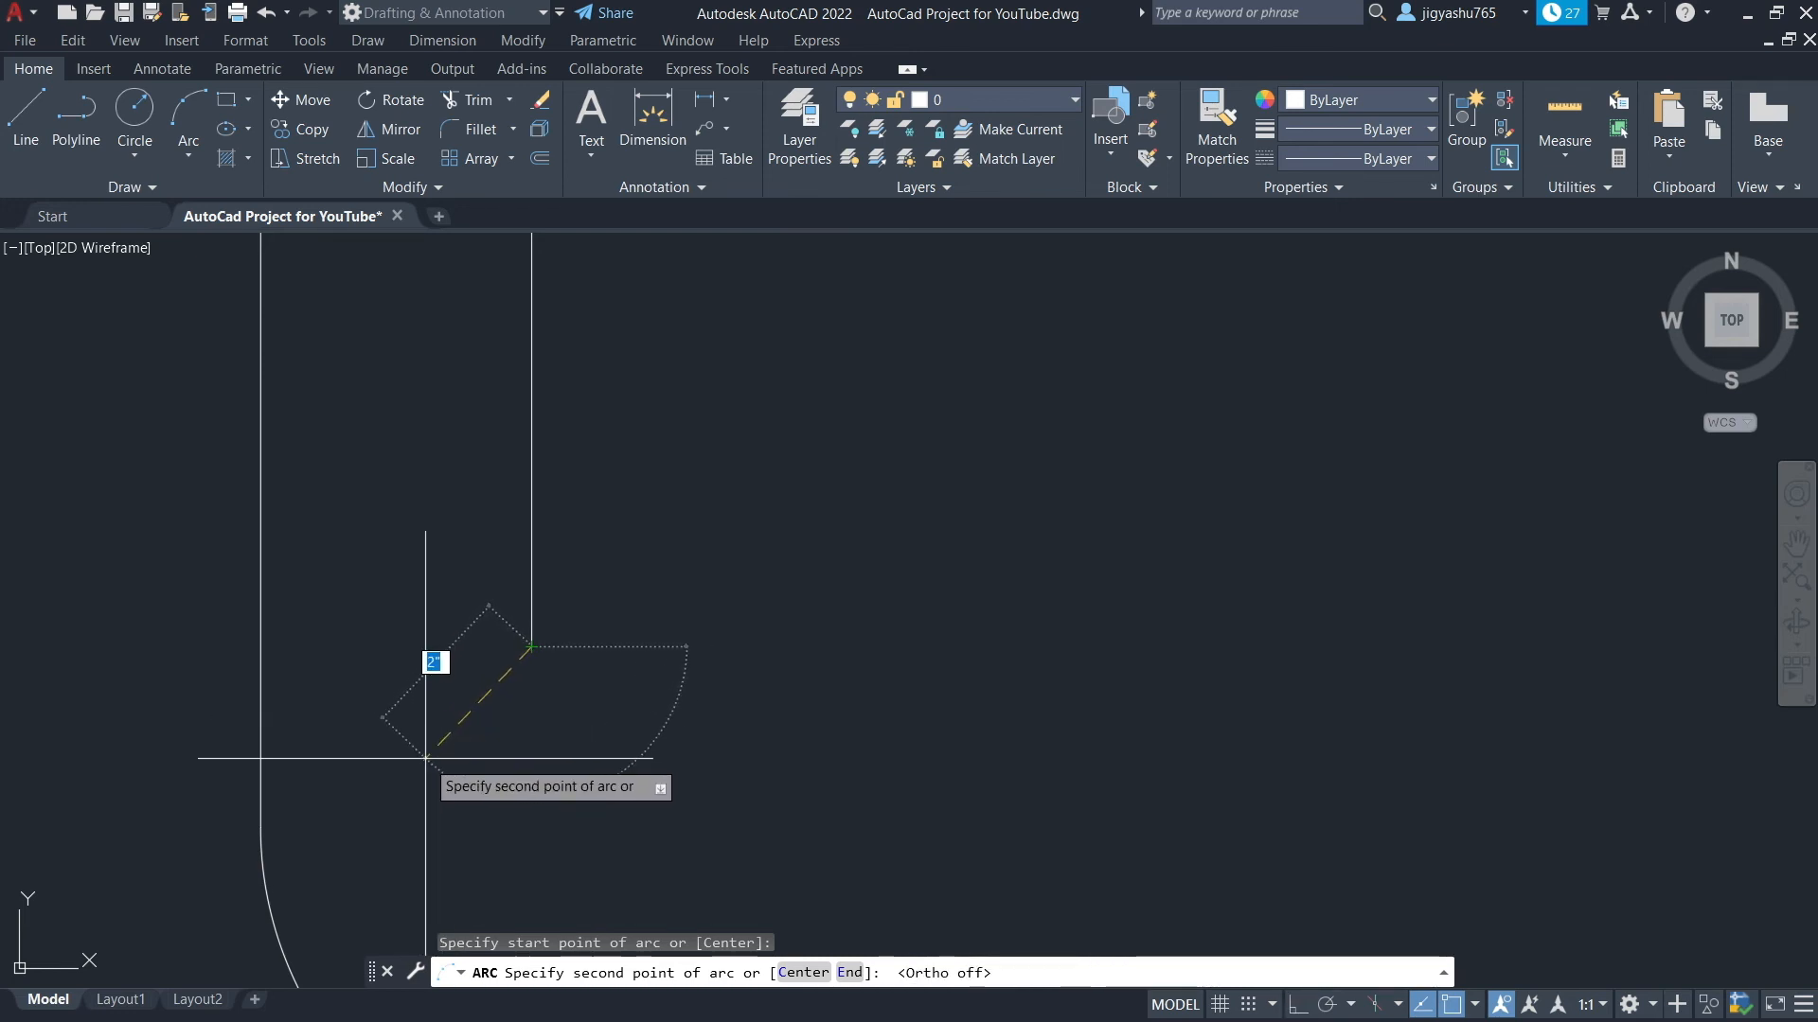
left_click(440, 767)
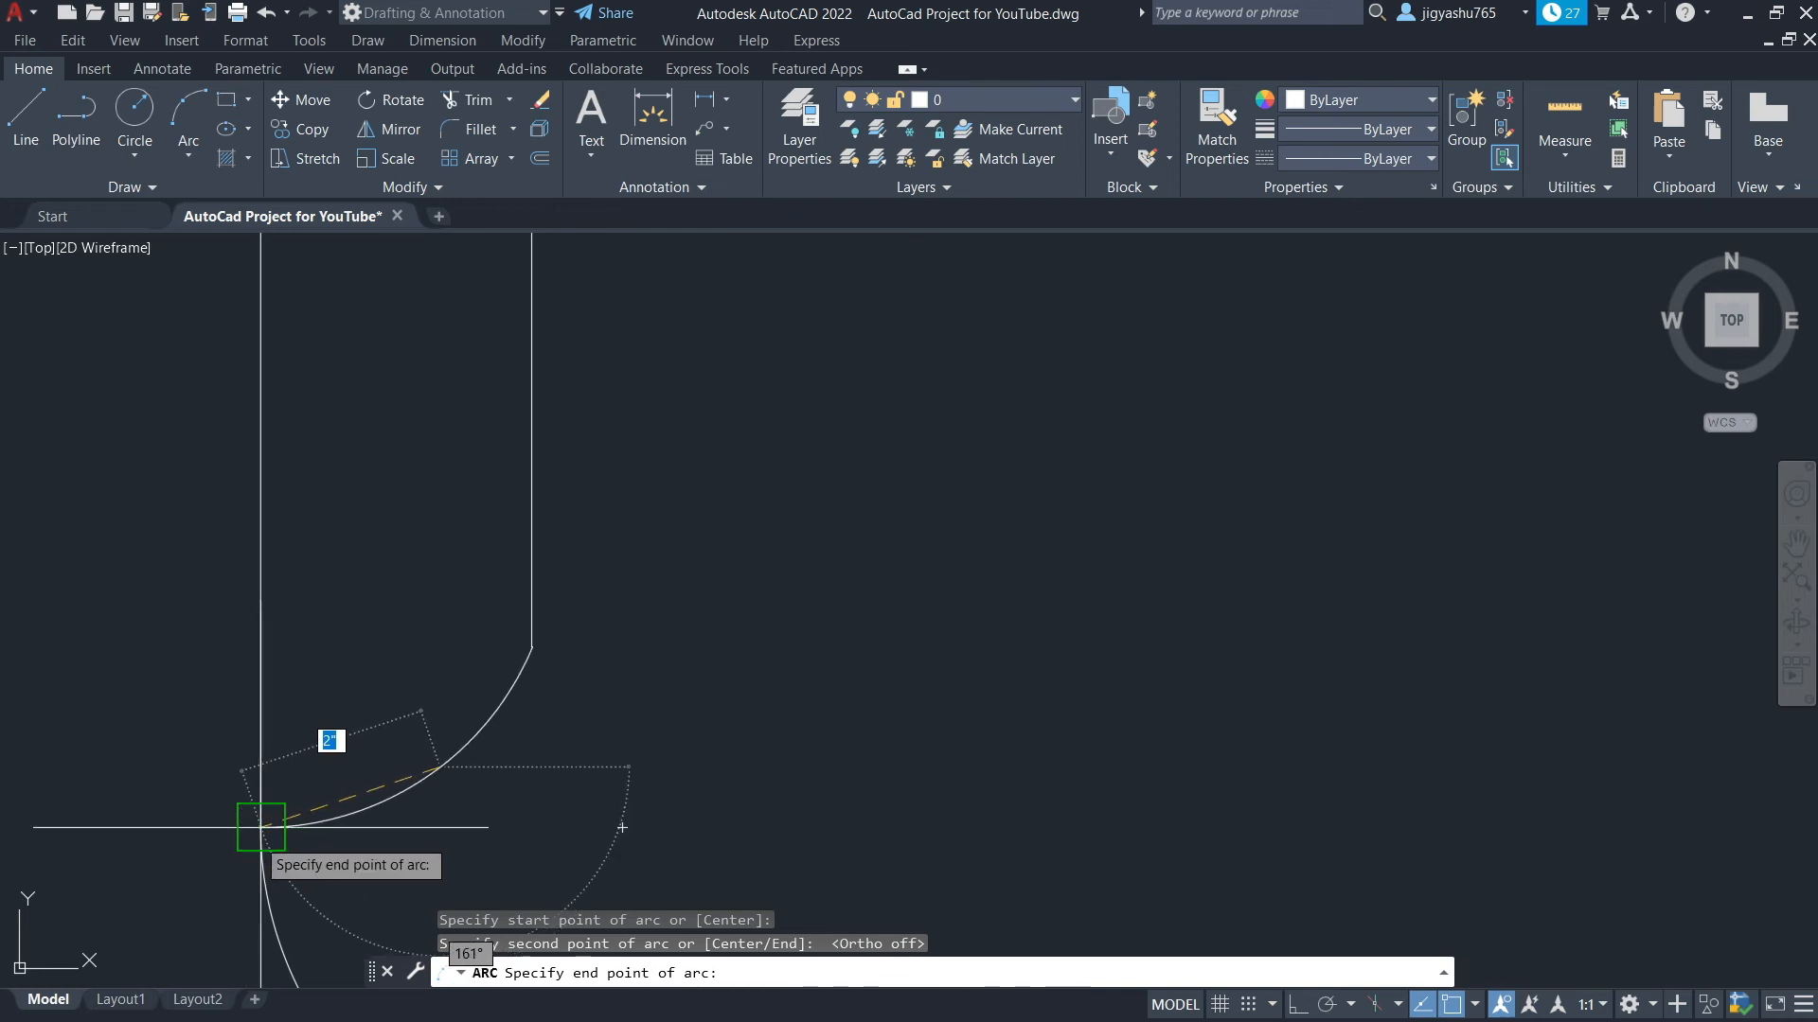
left_click(260, 827)
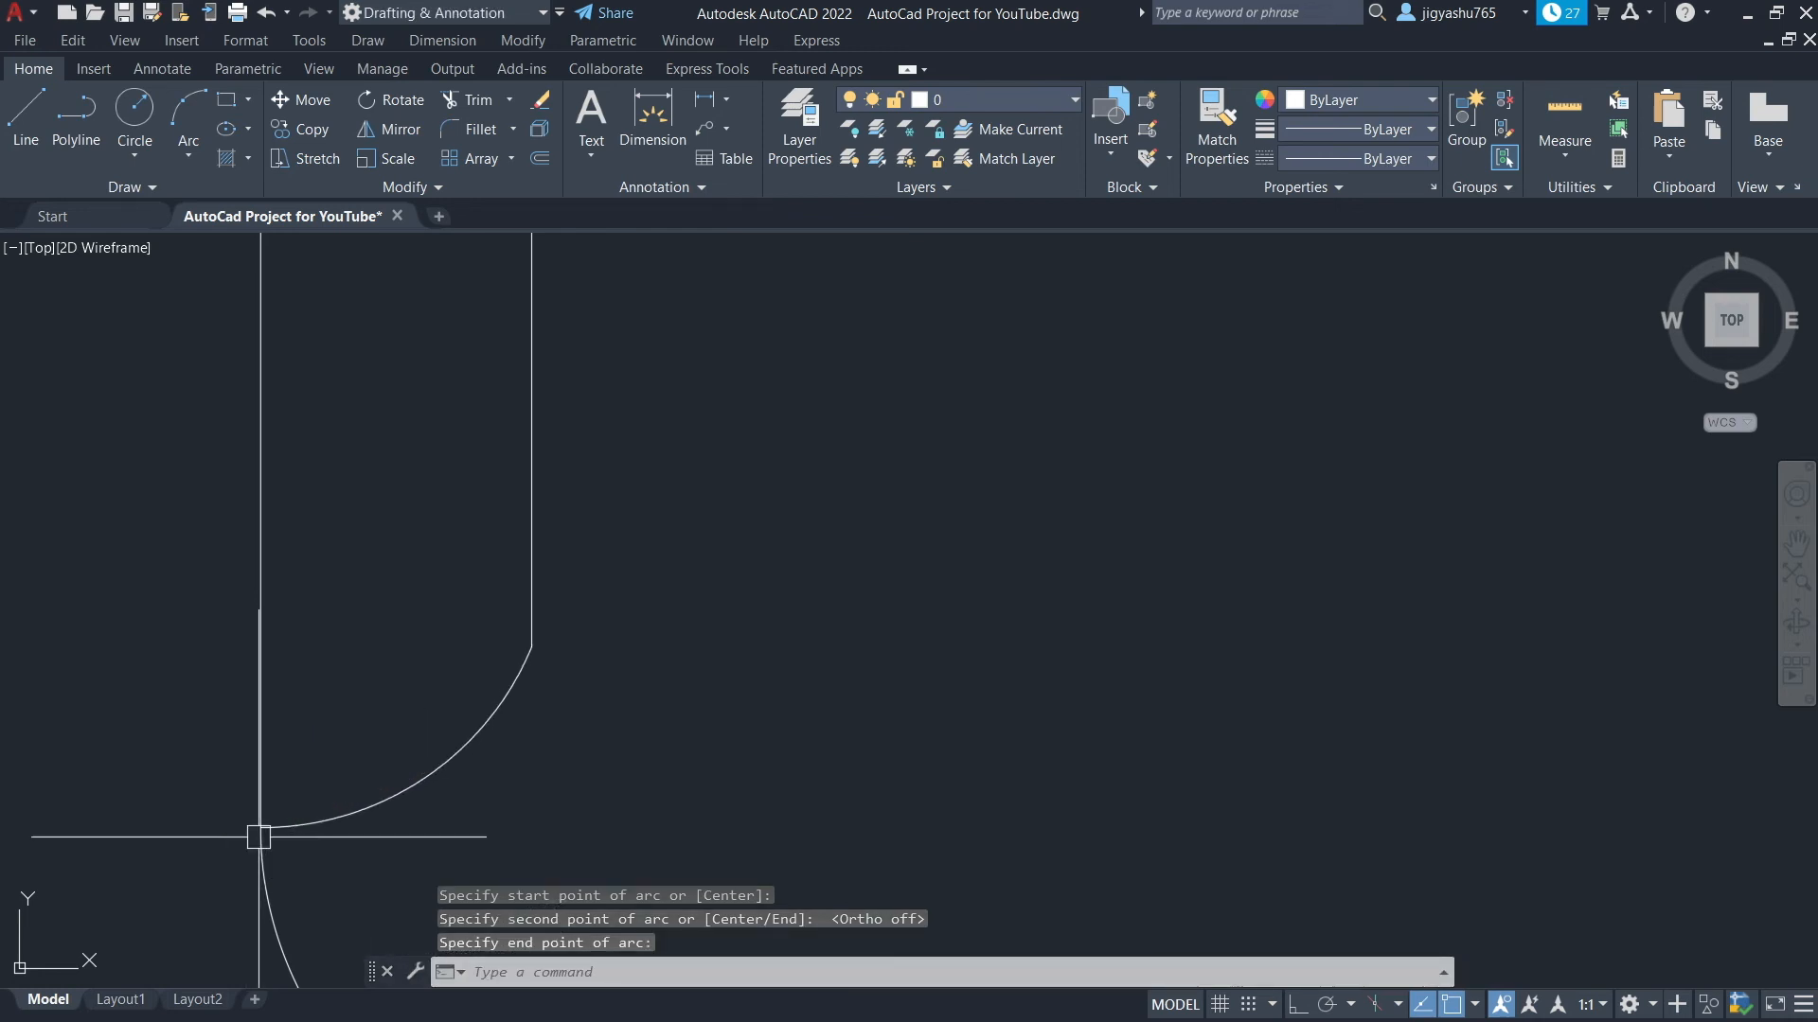
Stretch the lower-left arc's midpoint slightly outward to deepen its curve, and clear the selection
left_click(440, 778)
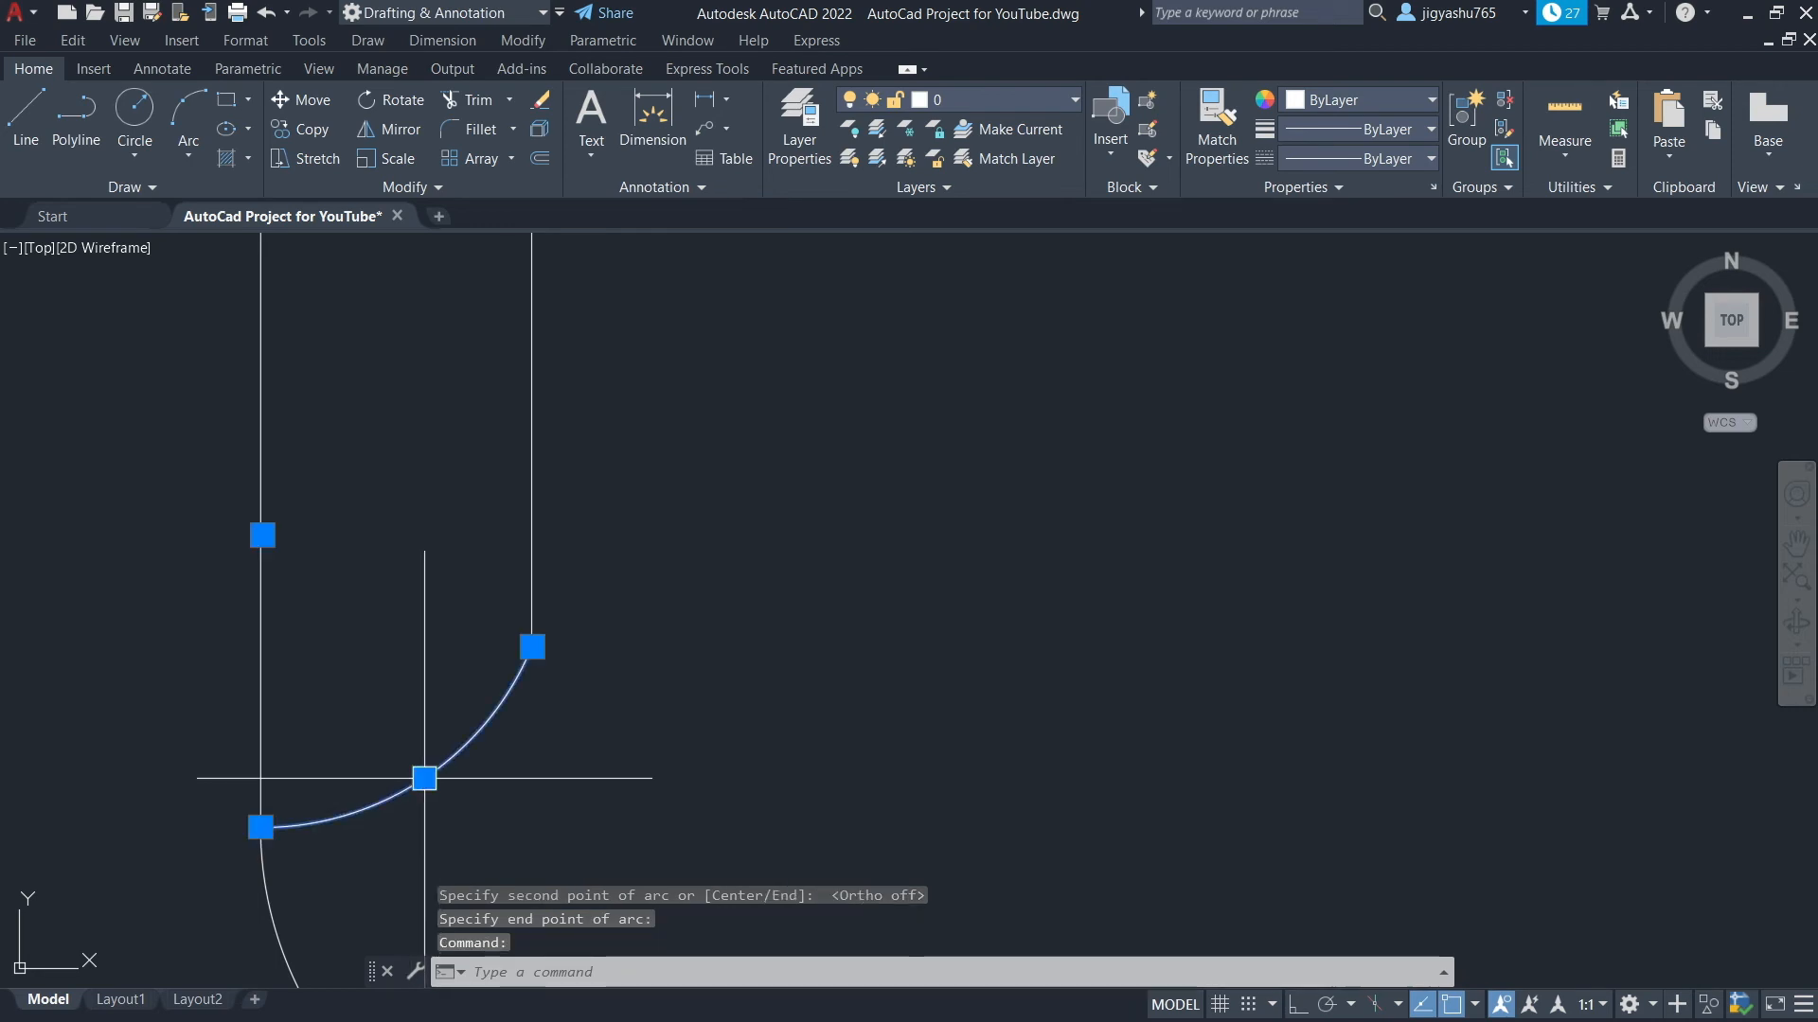
left_click(424, 778)
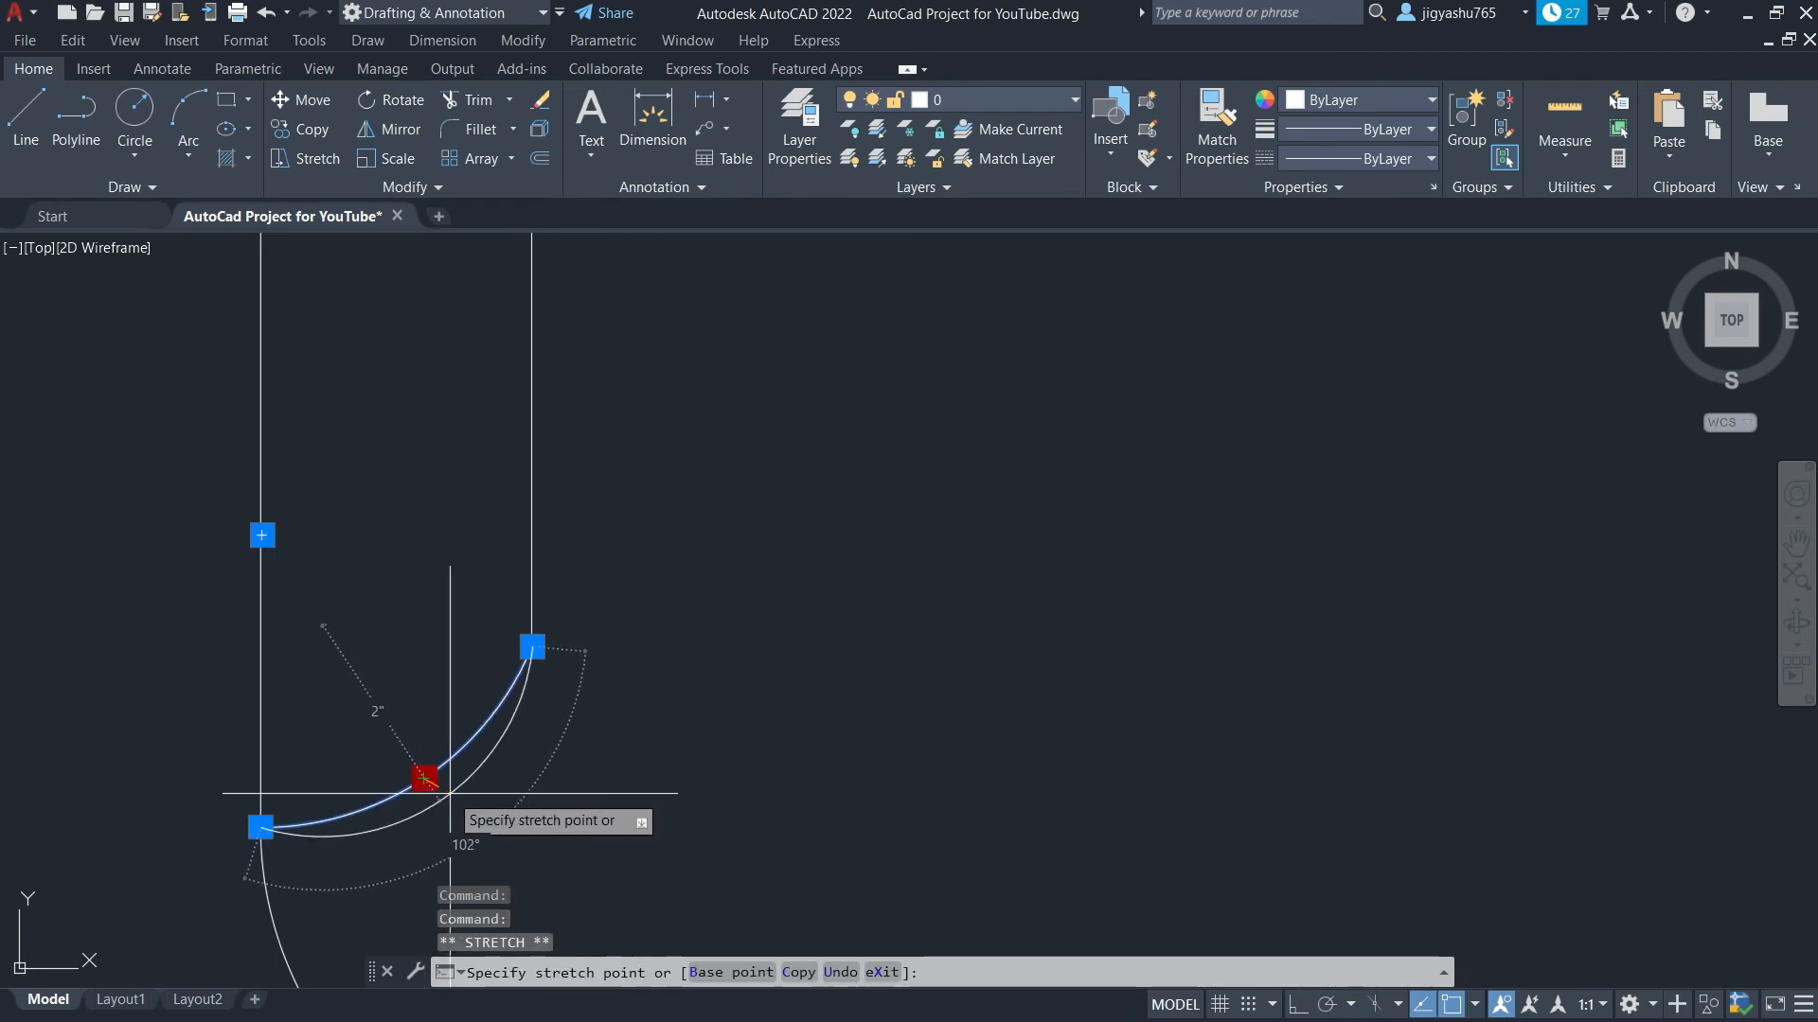
left_click(448, 789)
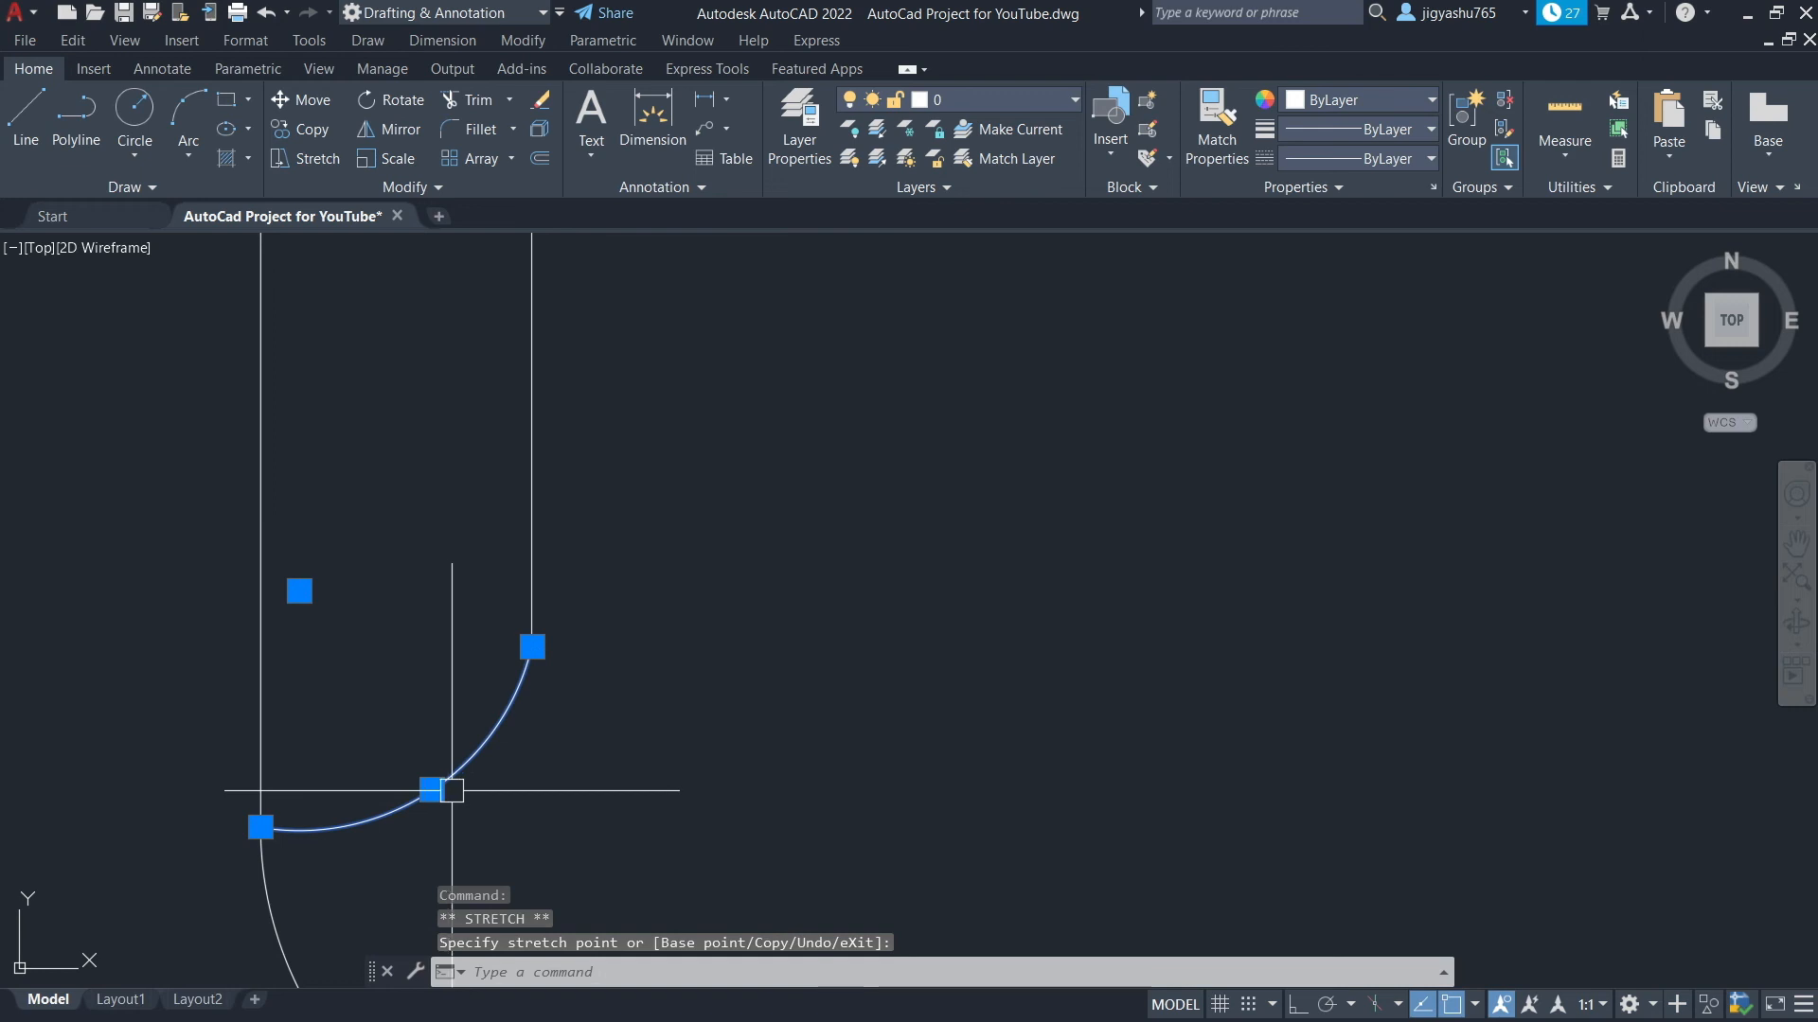
left_click(611, 772)
key("Escape")
key("Escape")
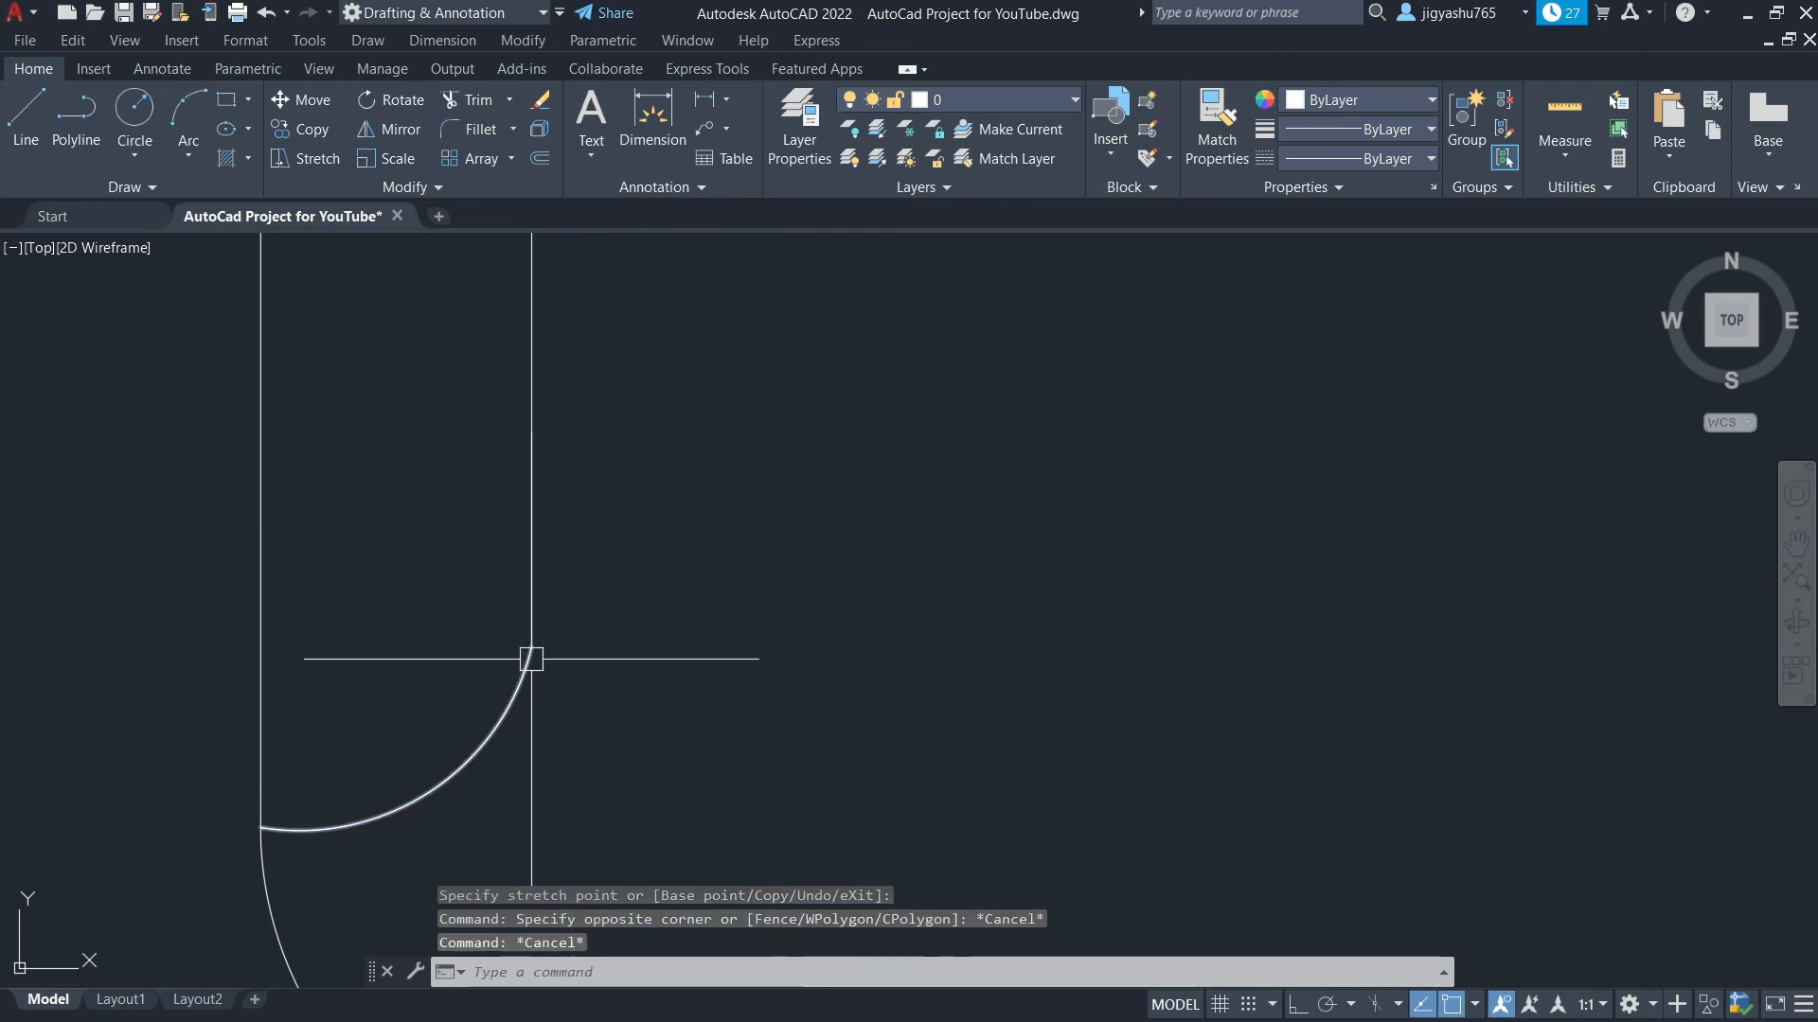
Snap the upper endpoint of the lower-left armrest arc onto the leftmost inner line's lower endpoint, and clear the selection
scroll(531, 650, "up", 4)
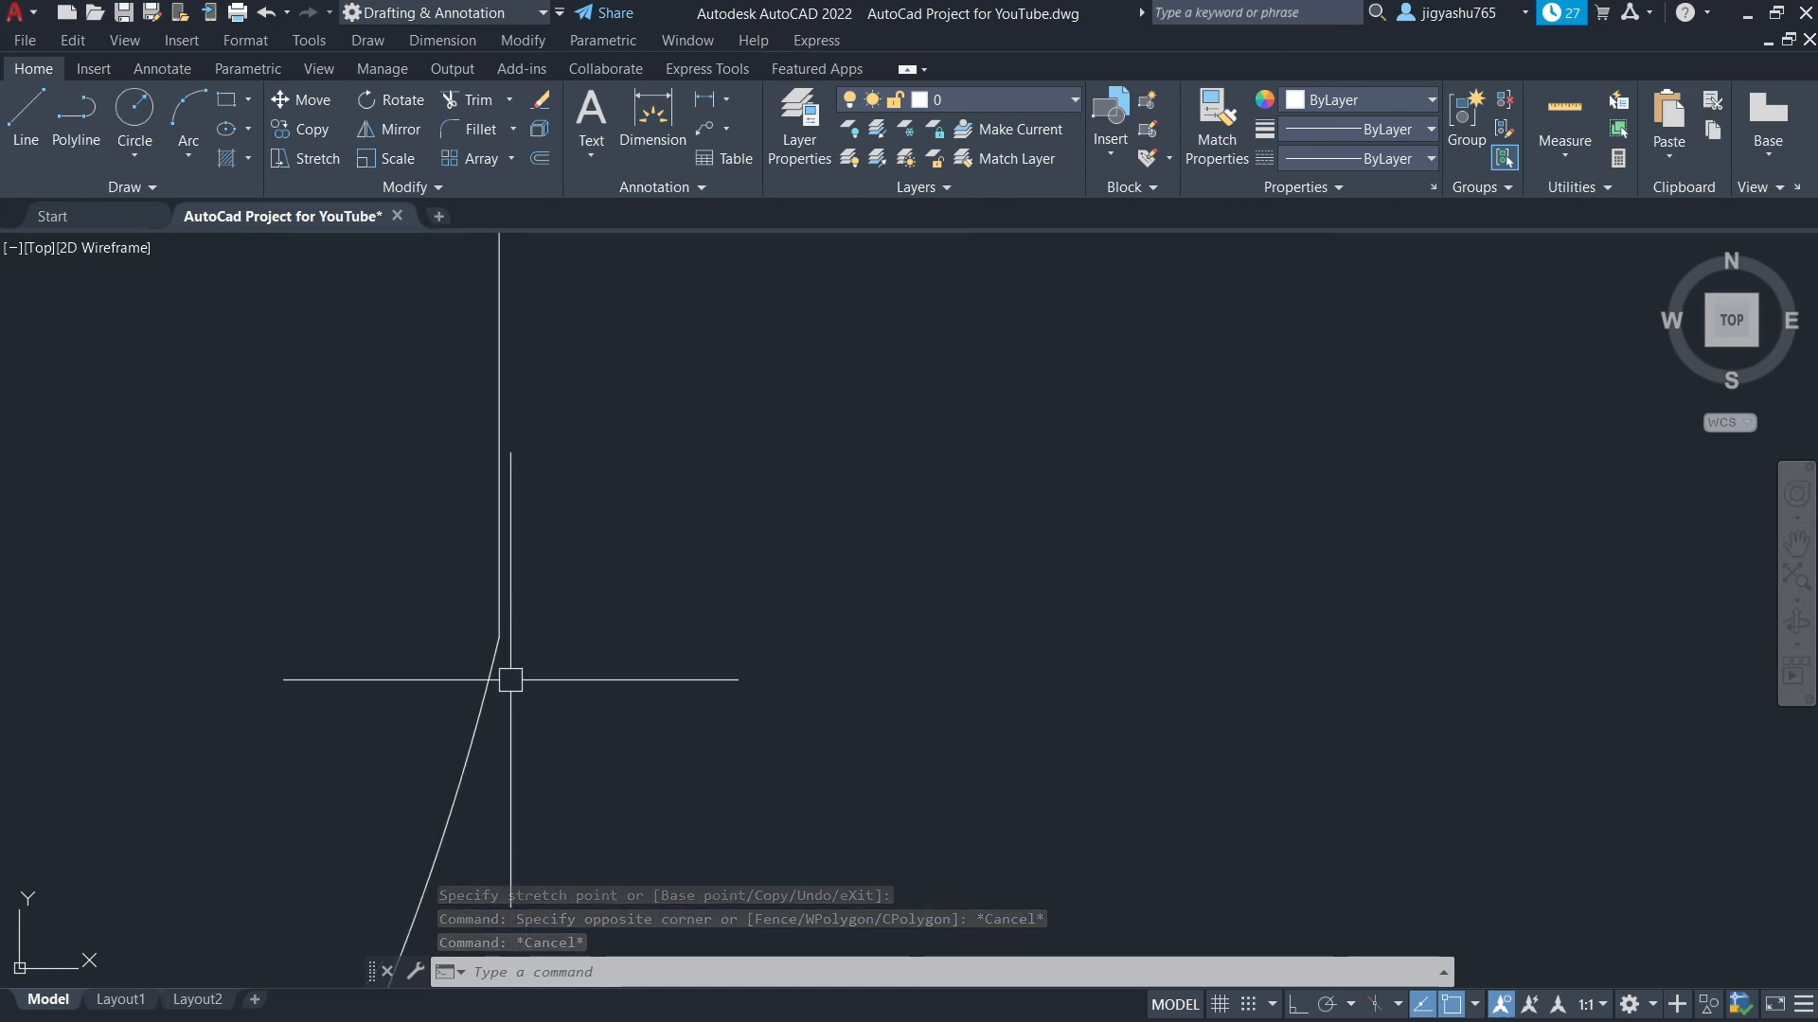
left_click(494, 675)
left_click(499, 636)
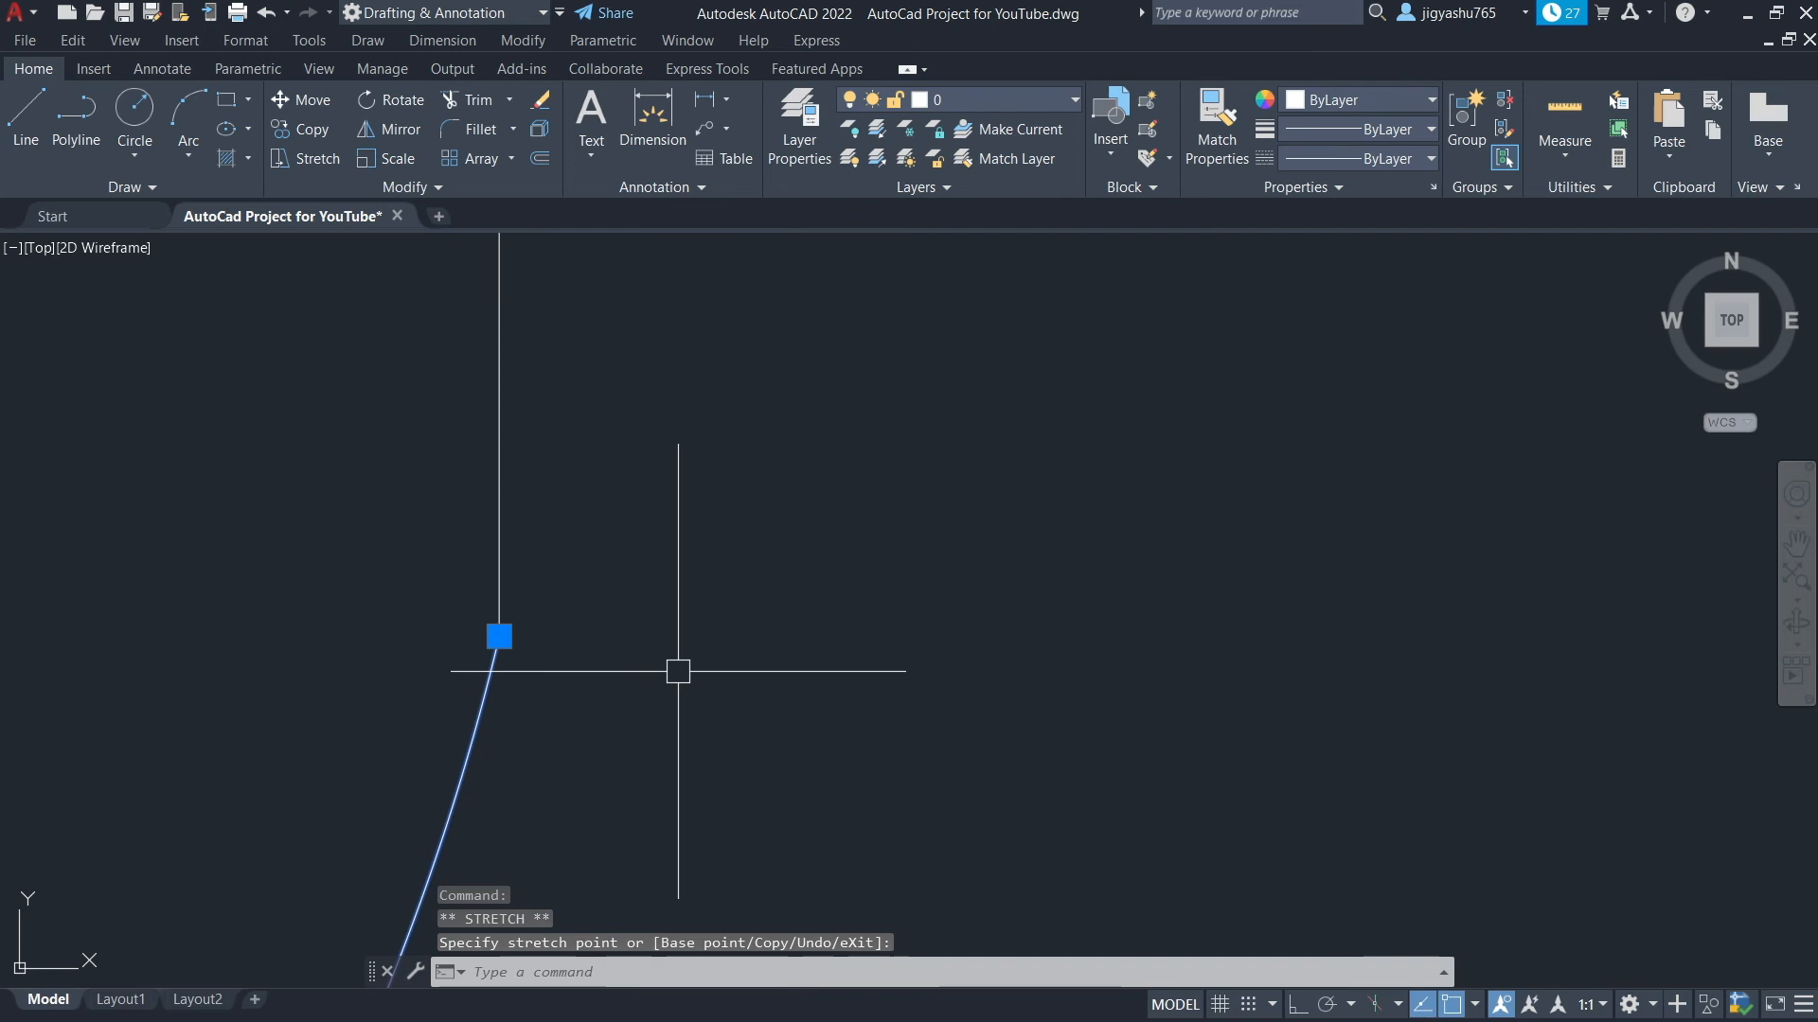
key("Escape")
scroll(552, 728, "down", 3)
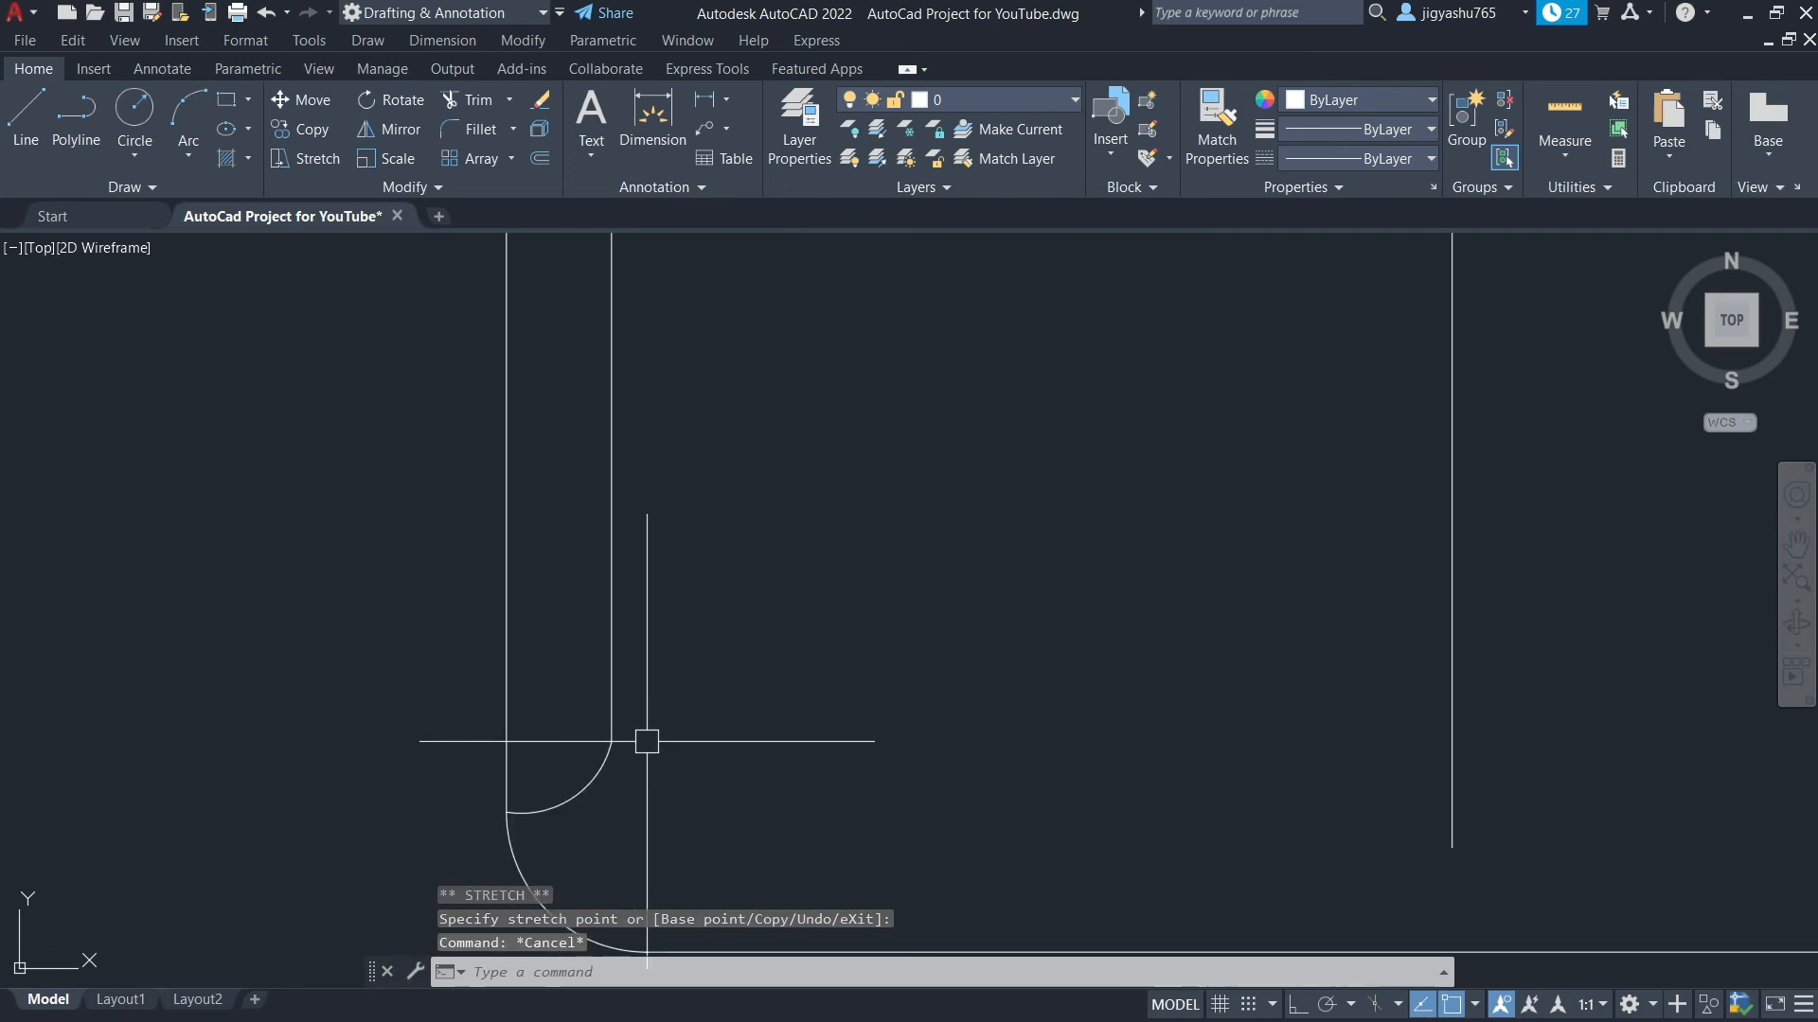
Mirror the lower-left armrest arc to the right armrest about the sofa's vertical centreline, with Ortho on and the source arc kept
left_click(571, 799)
middle_click_drag(571, 799, 499, 718)
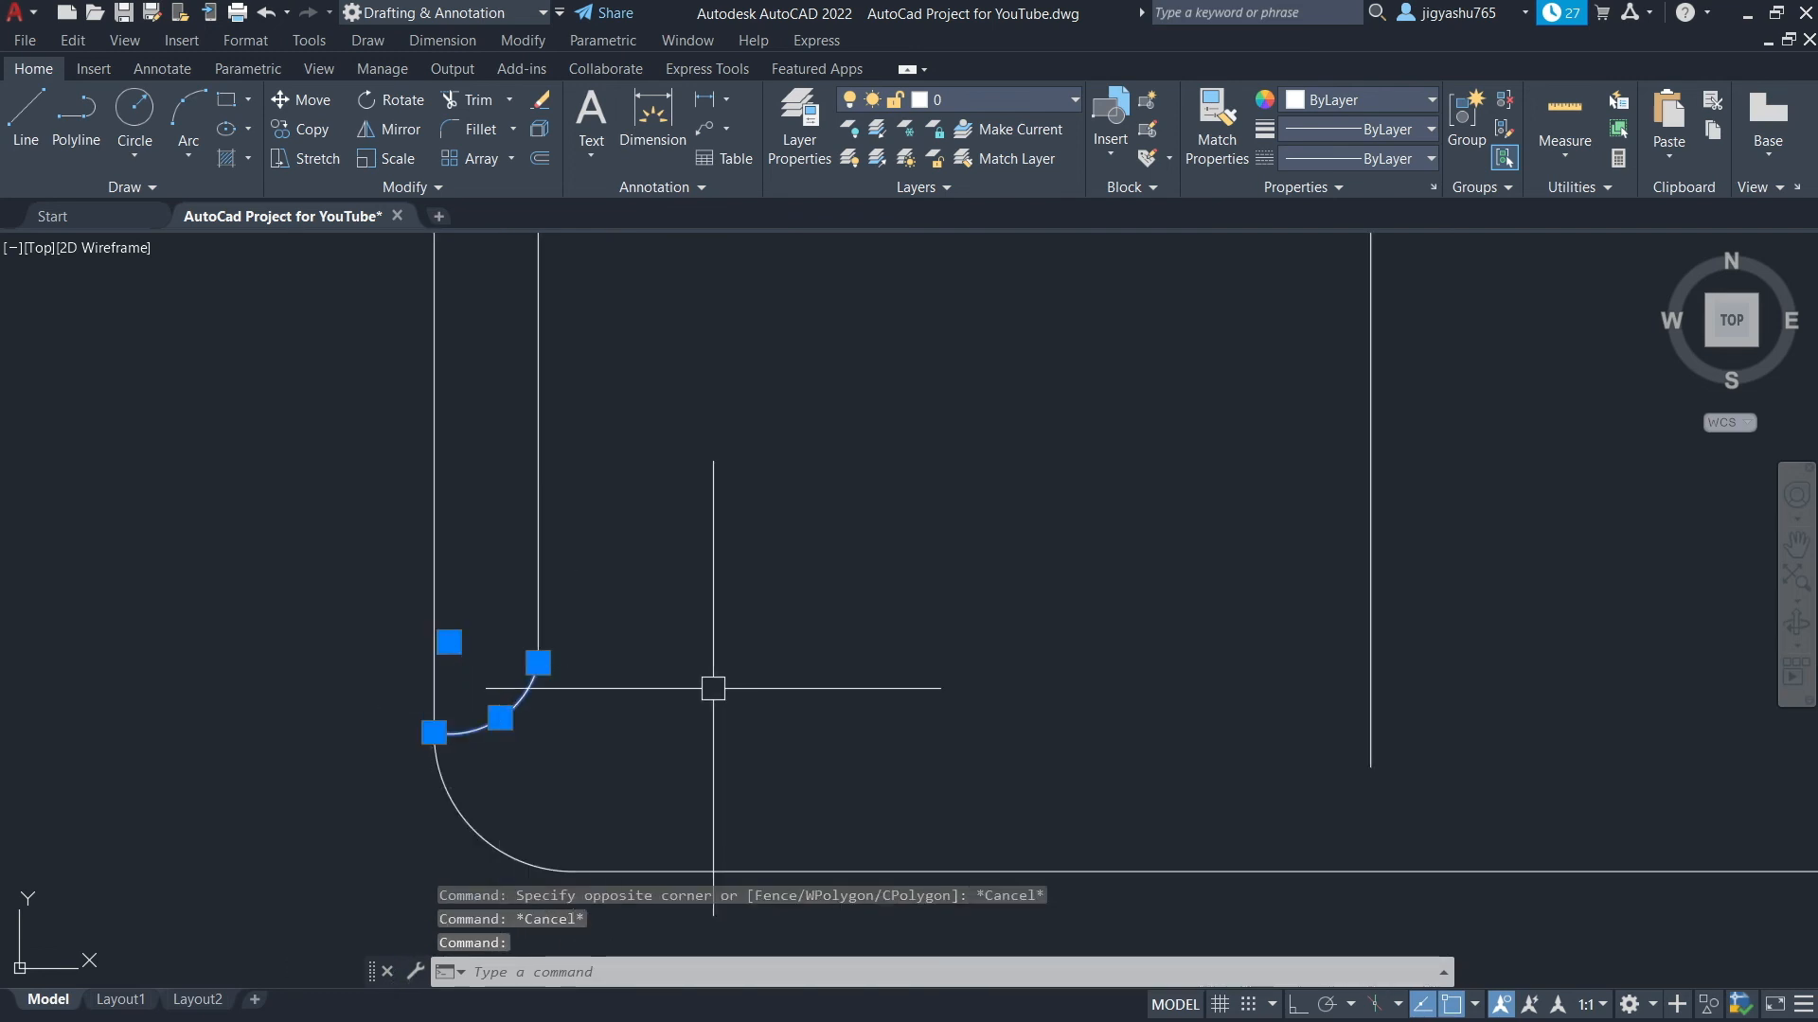
scroll(724, 680, "down", 6)
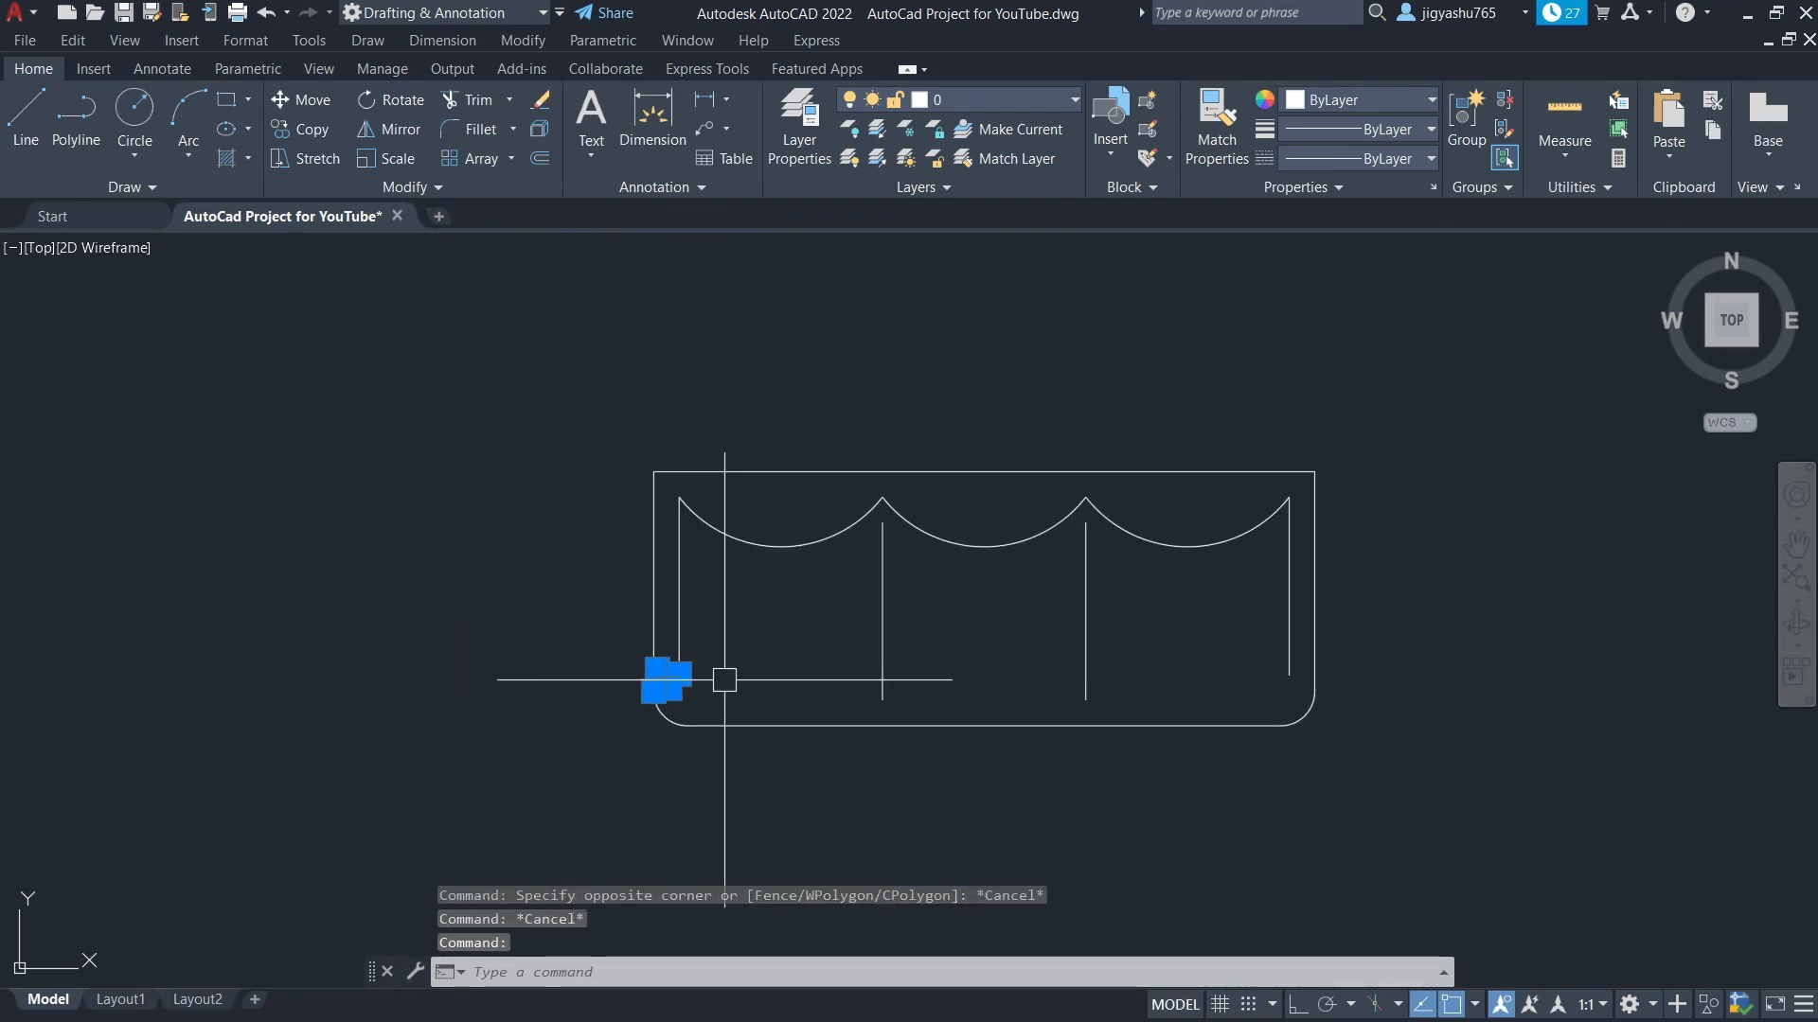
left_click(390, 130)
left_click(984, 472)
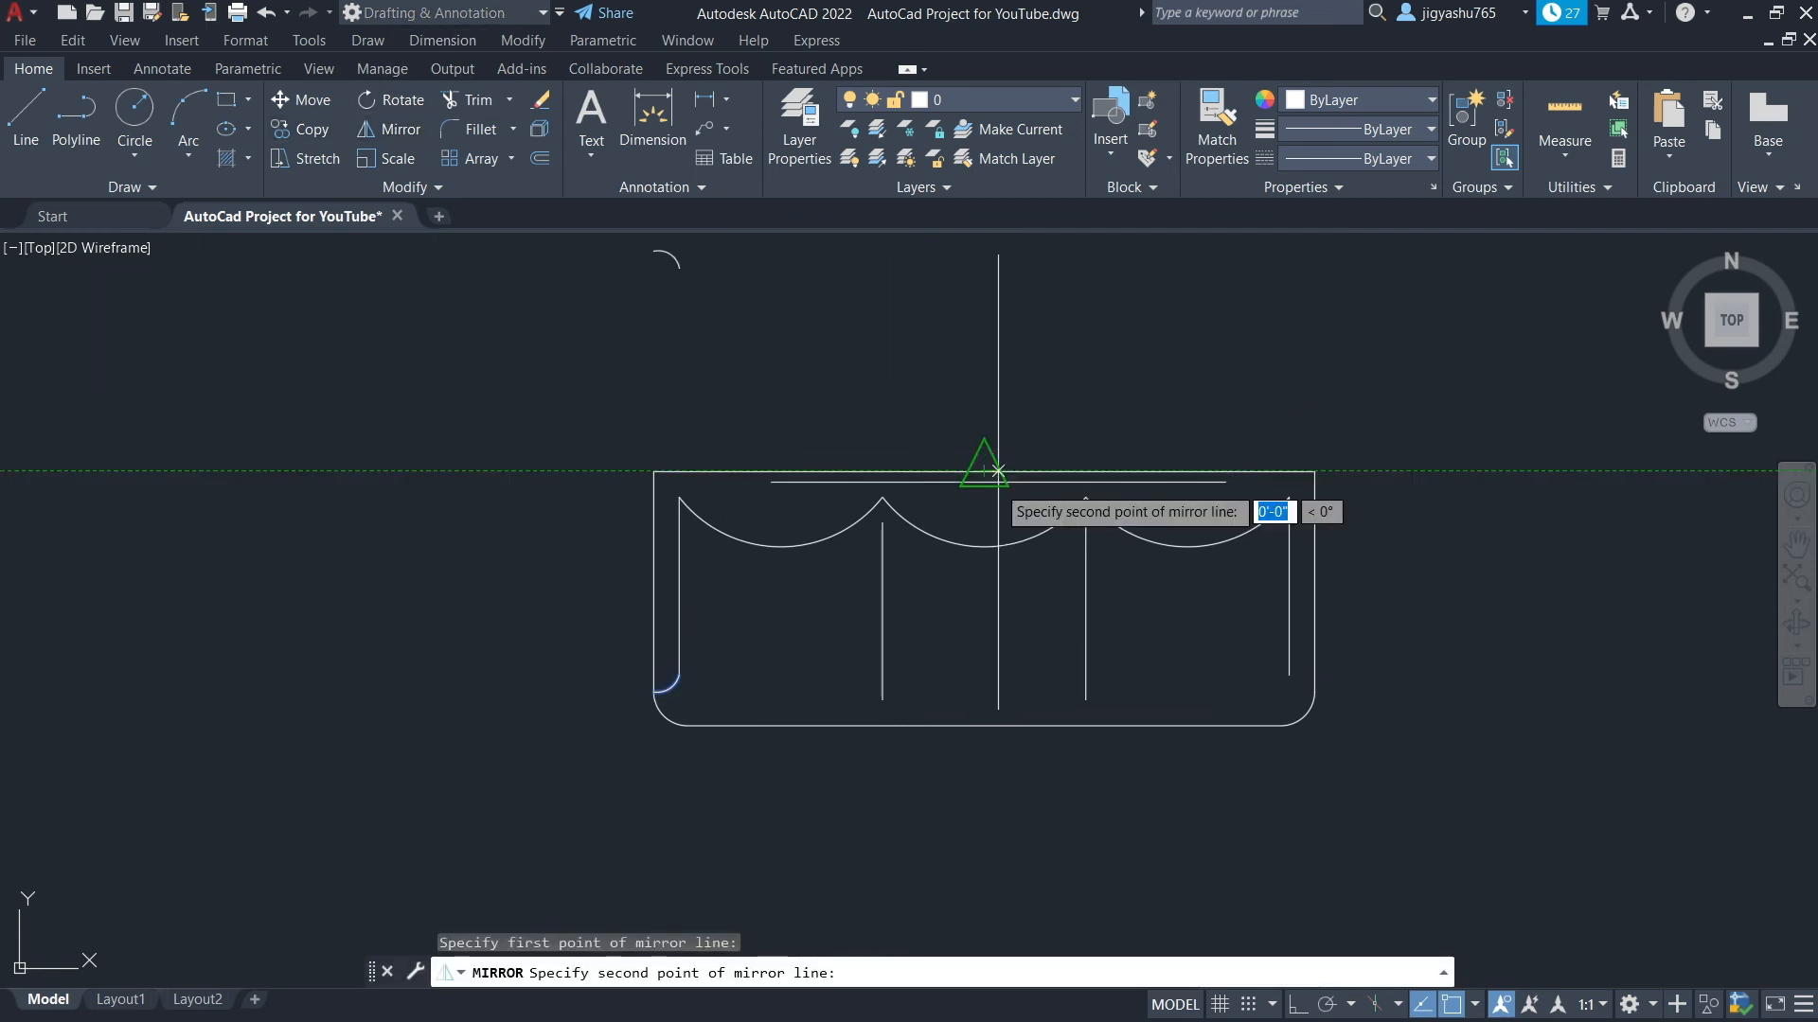
key("F8")
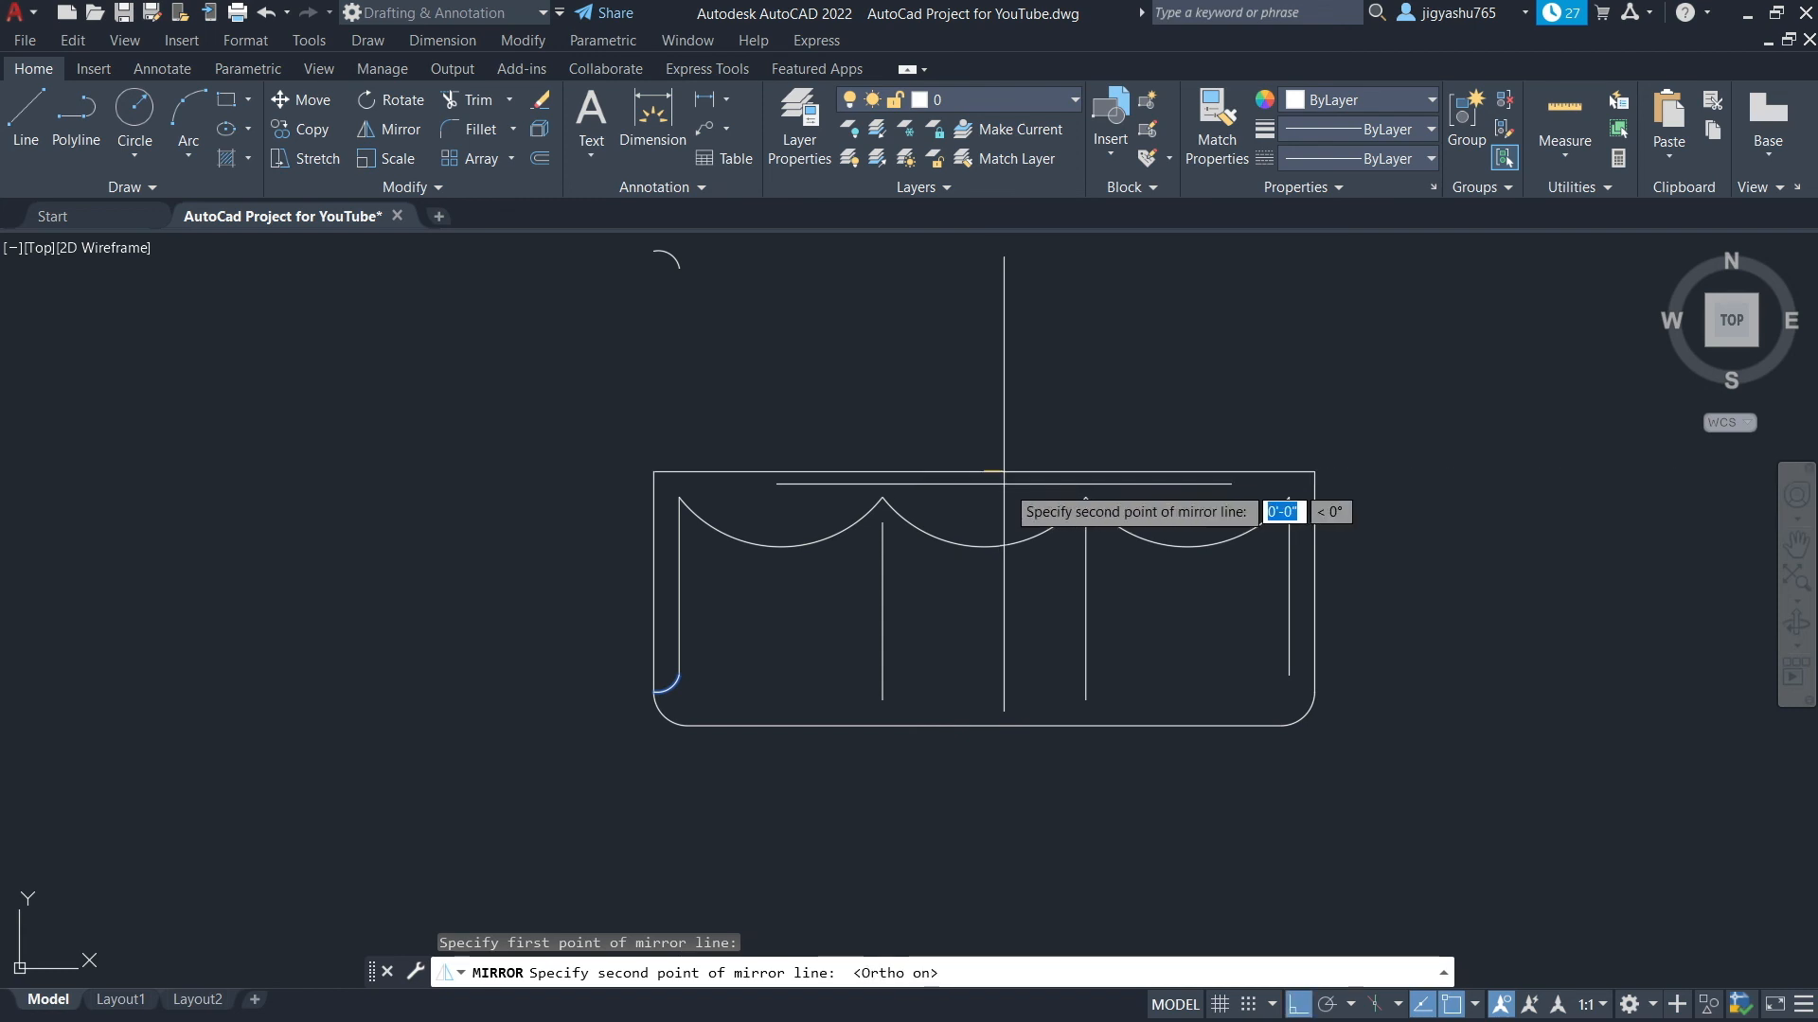
left_click(984, 546)
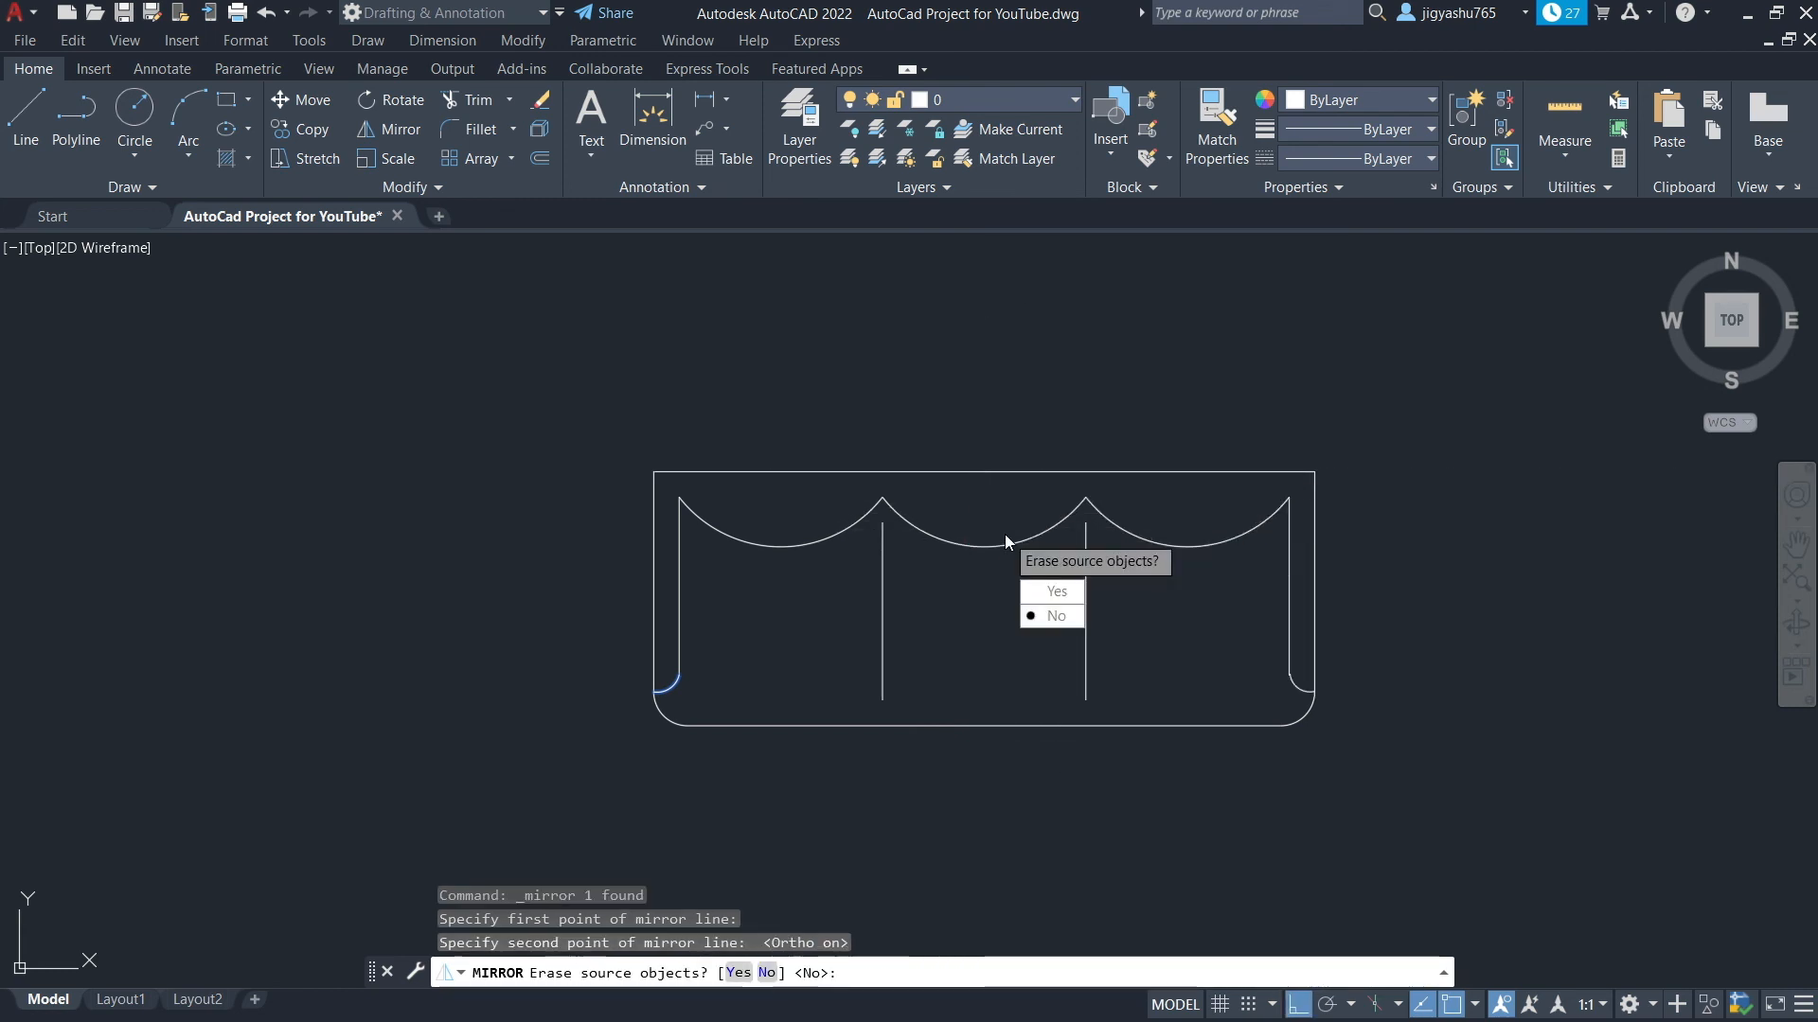
left_click(1079, 617)
scroll(1358, 692, "up", 7)
scroll(1357, 691, "up", 5)
scroll(1141, 581, "up", 3)
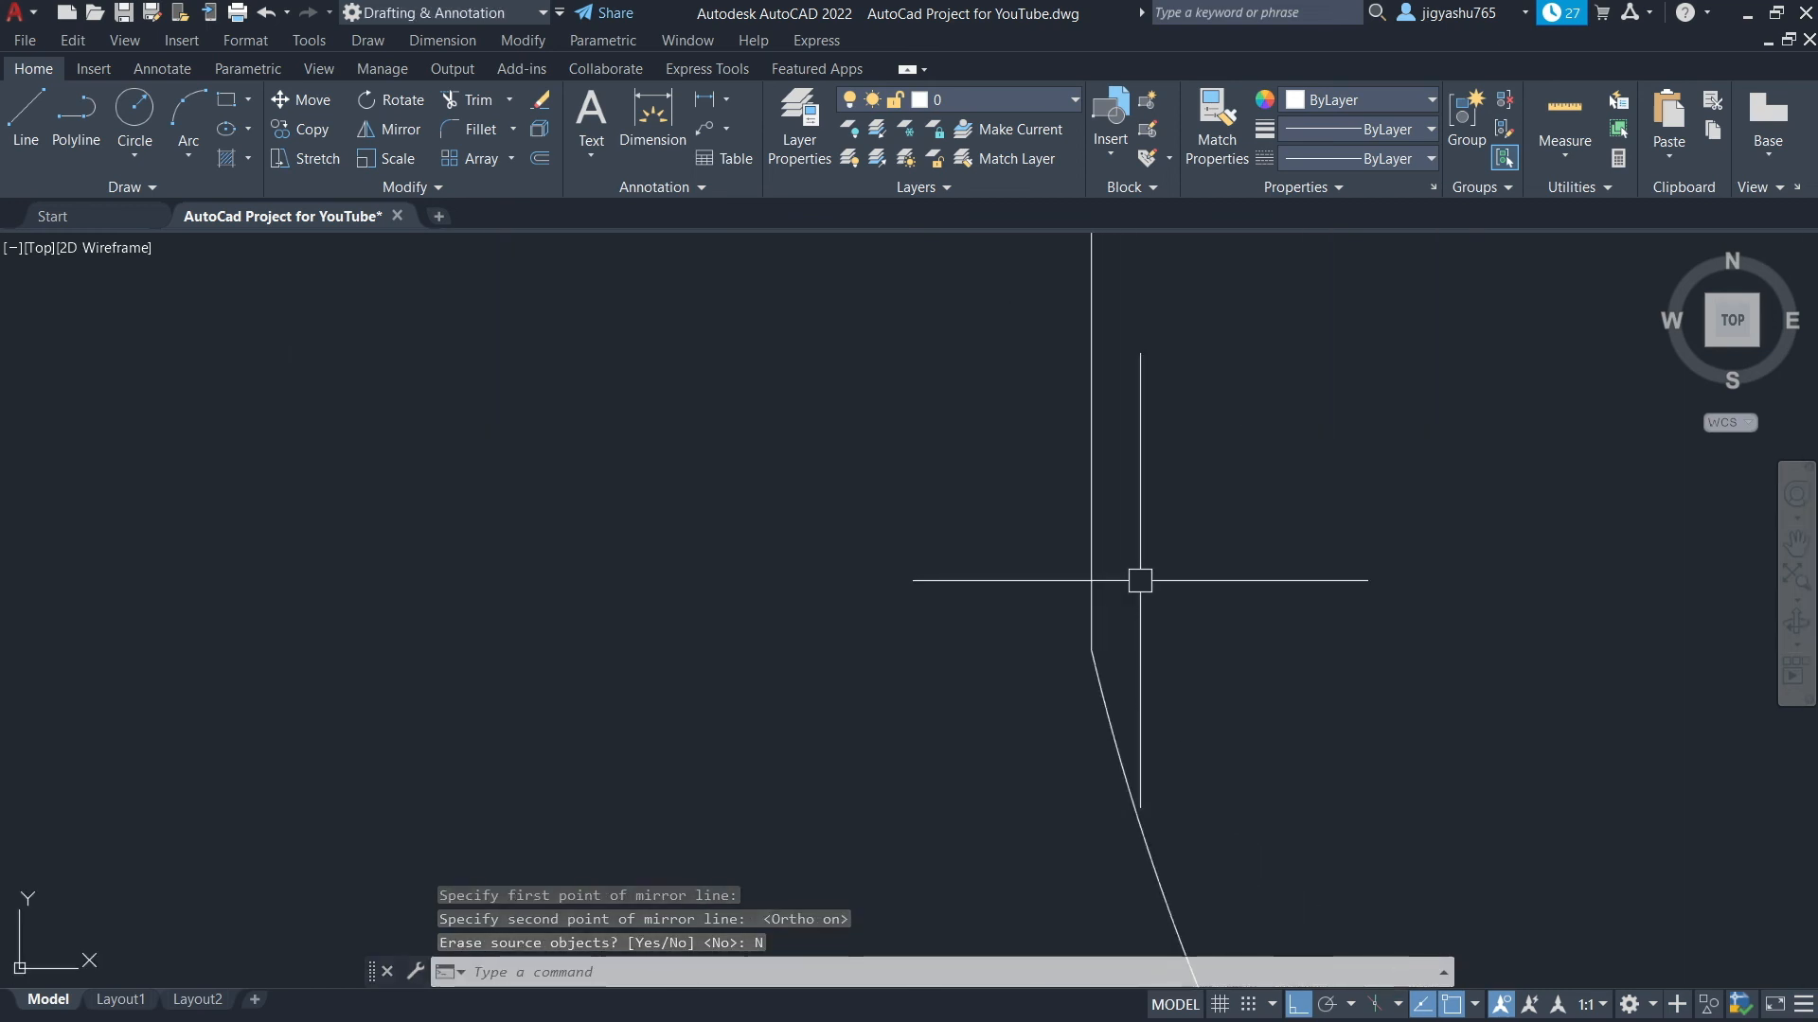
scroll(1069, 655, "down", 5)
scroll(1069, 656, "down", 10)
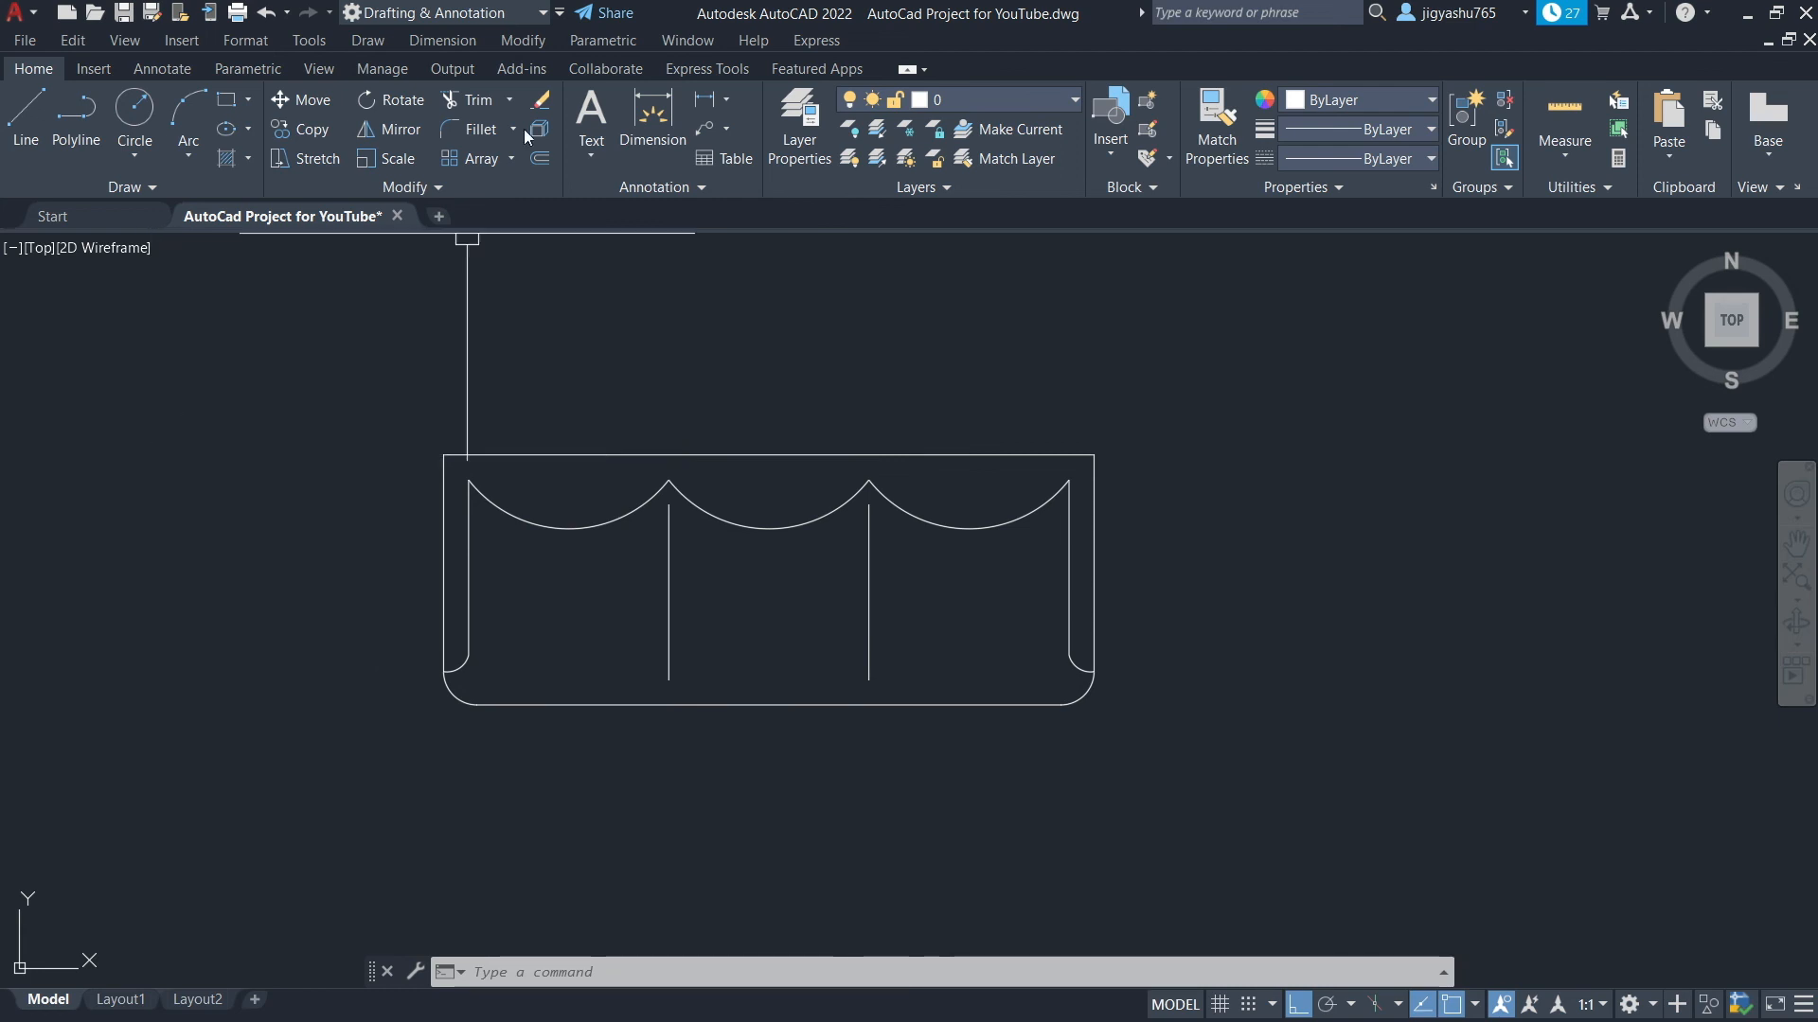
Add a linear dimension for the sofa's overall width, placed above its top edge
left_click(705, 102)
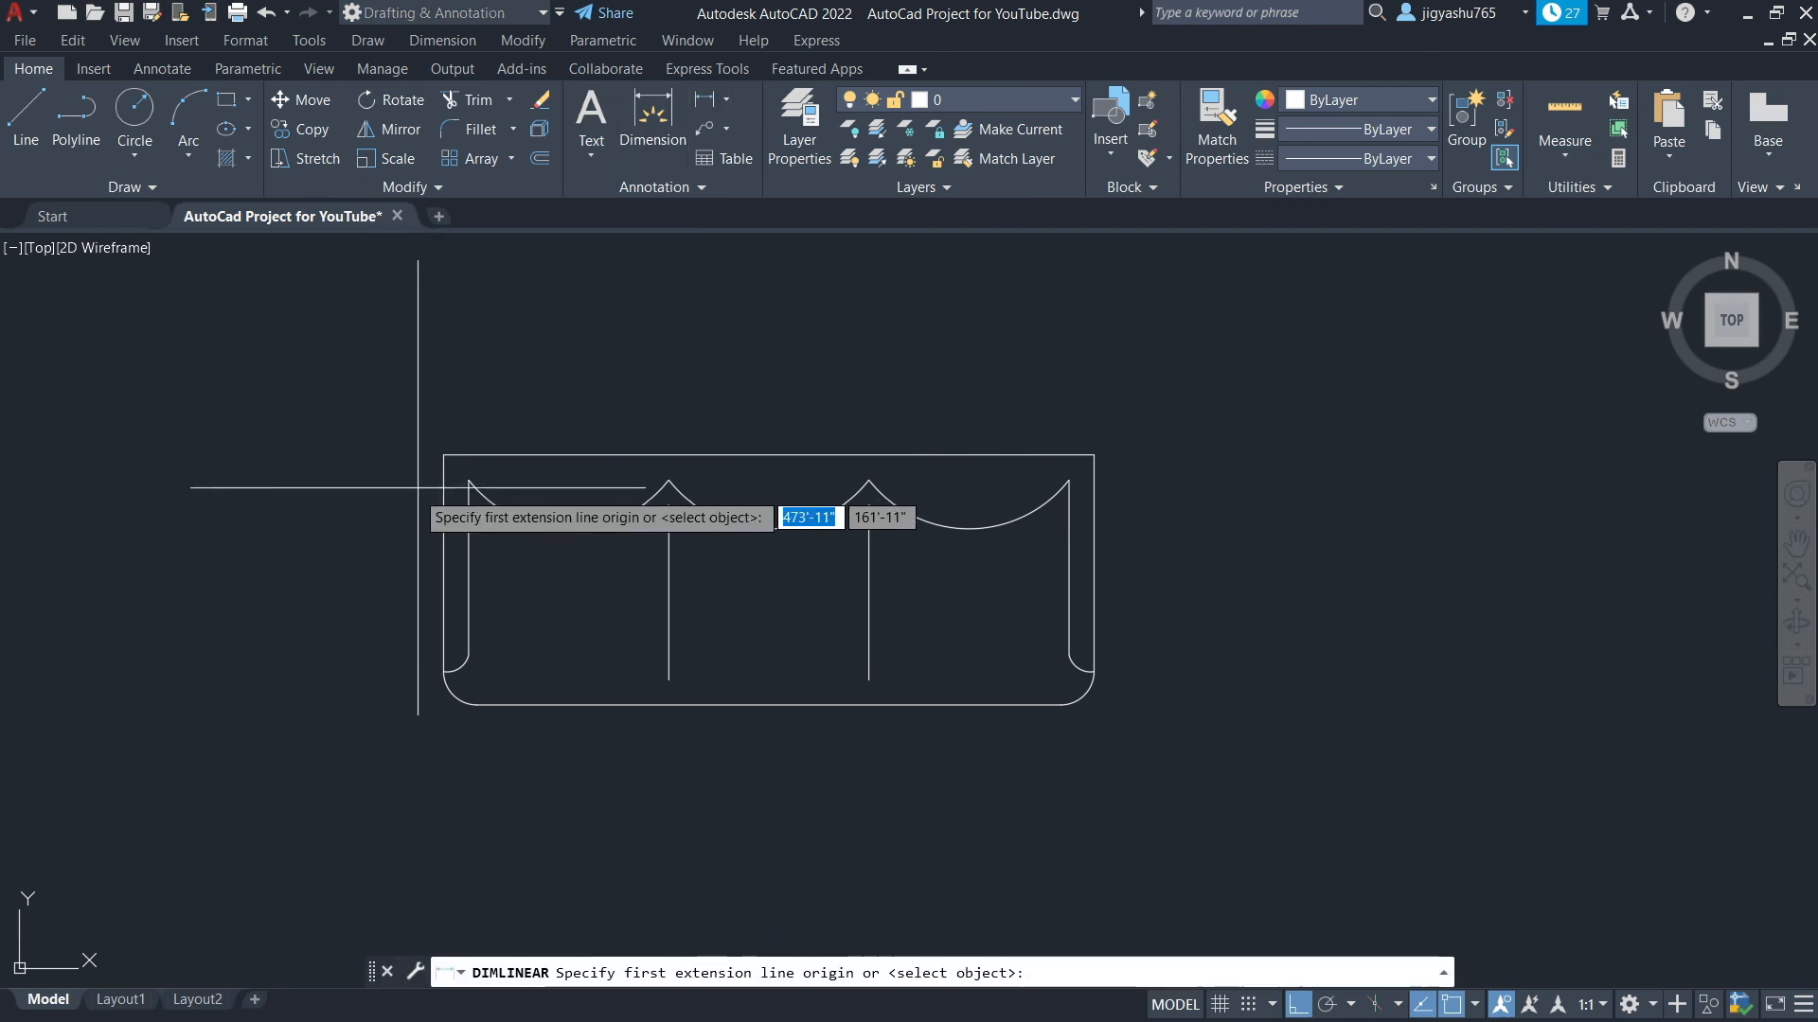
left_click(444, 455)
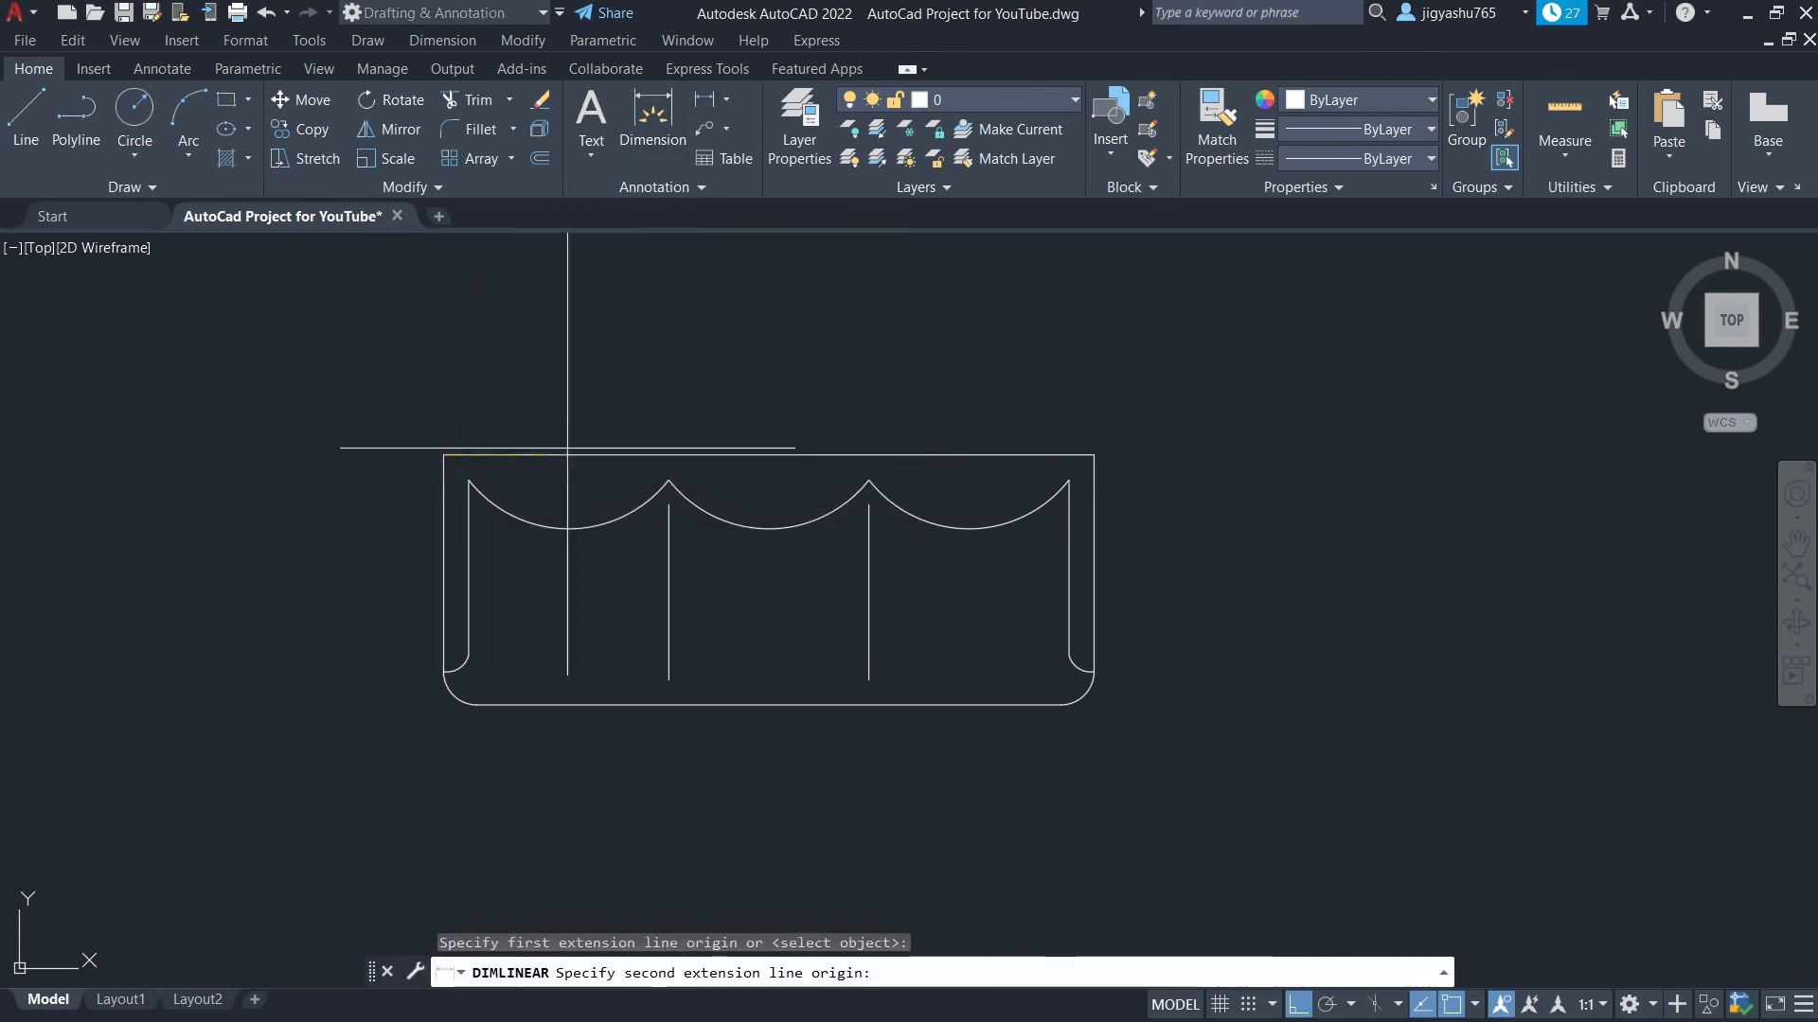
left_click(1093, 455)
left_click(1103, 409)
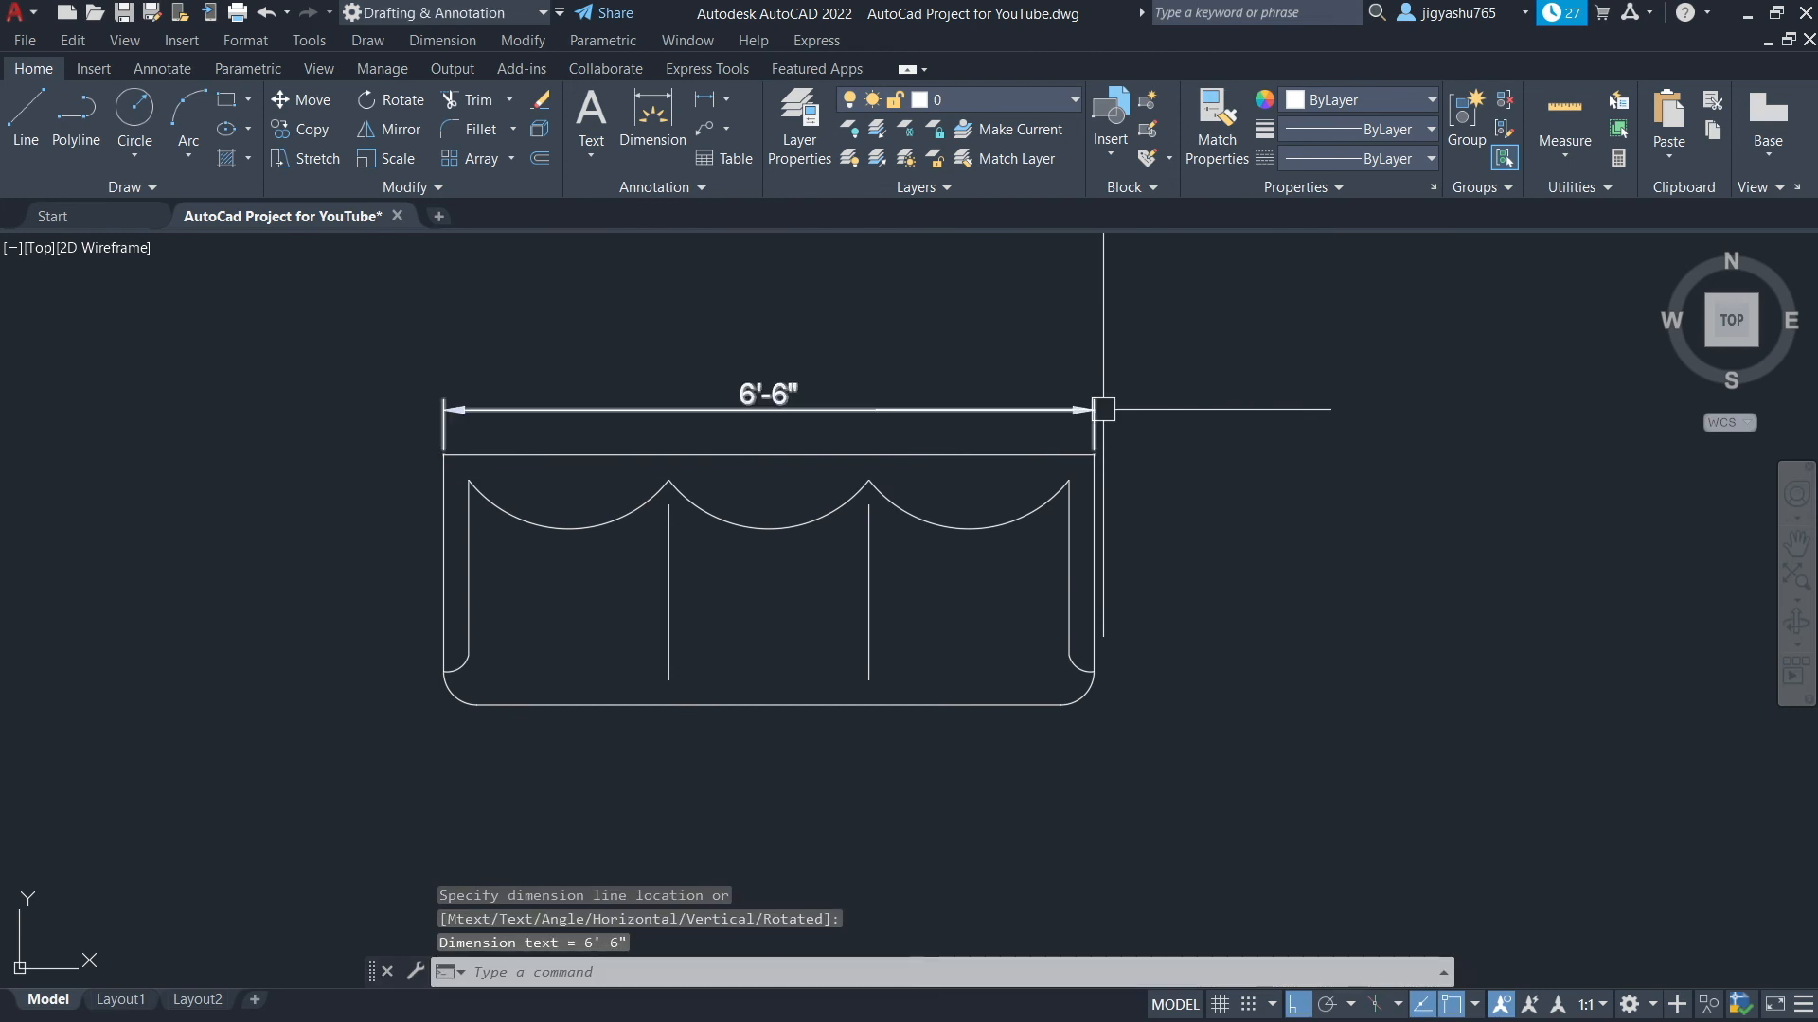
Add a linear dimension for the sofa's overall depth, placed outside its left edge
left_click(698, 101)
left_click(444, 456)
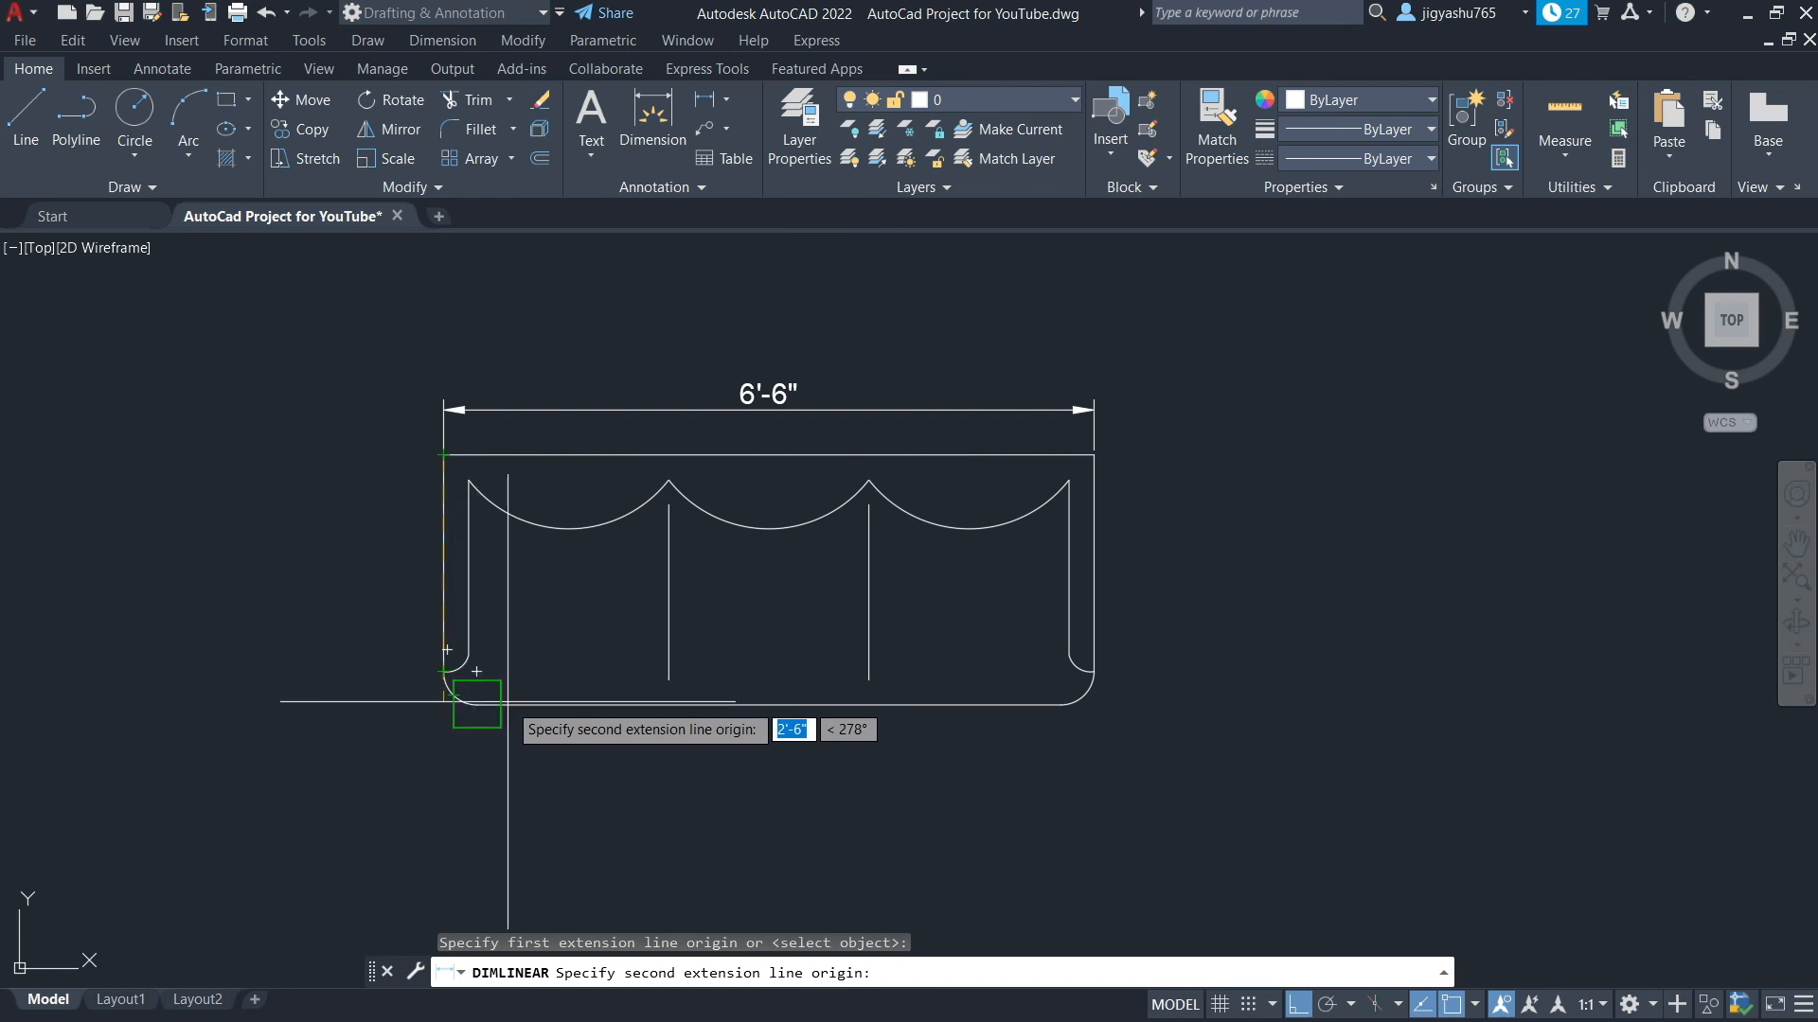
left_click(478, 705)
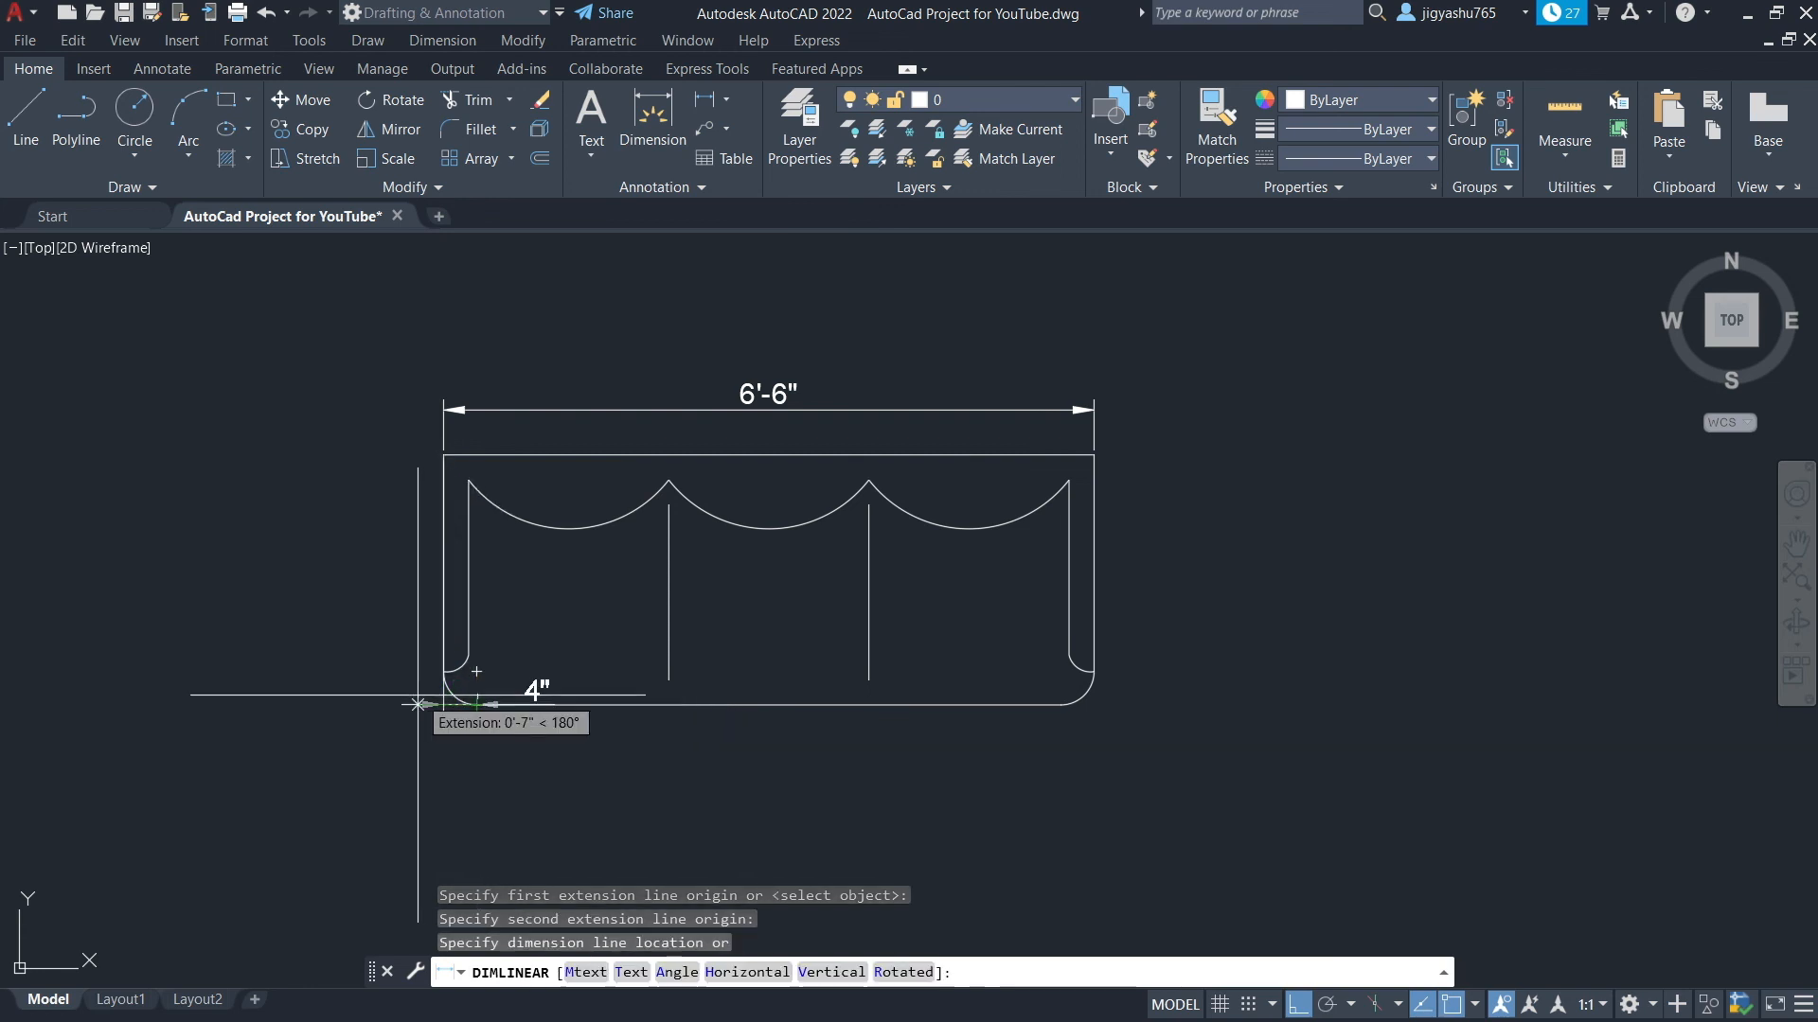
left_click(386, 604)
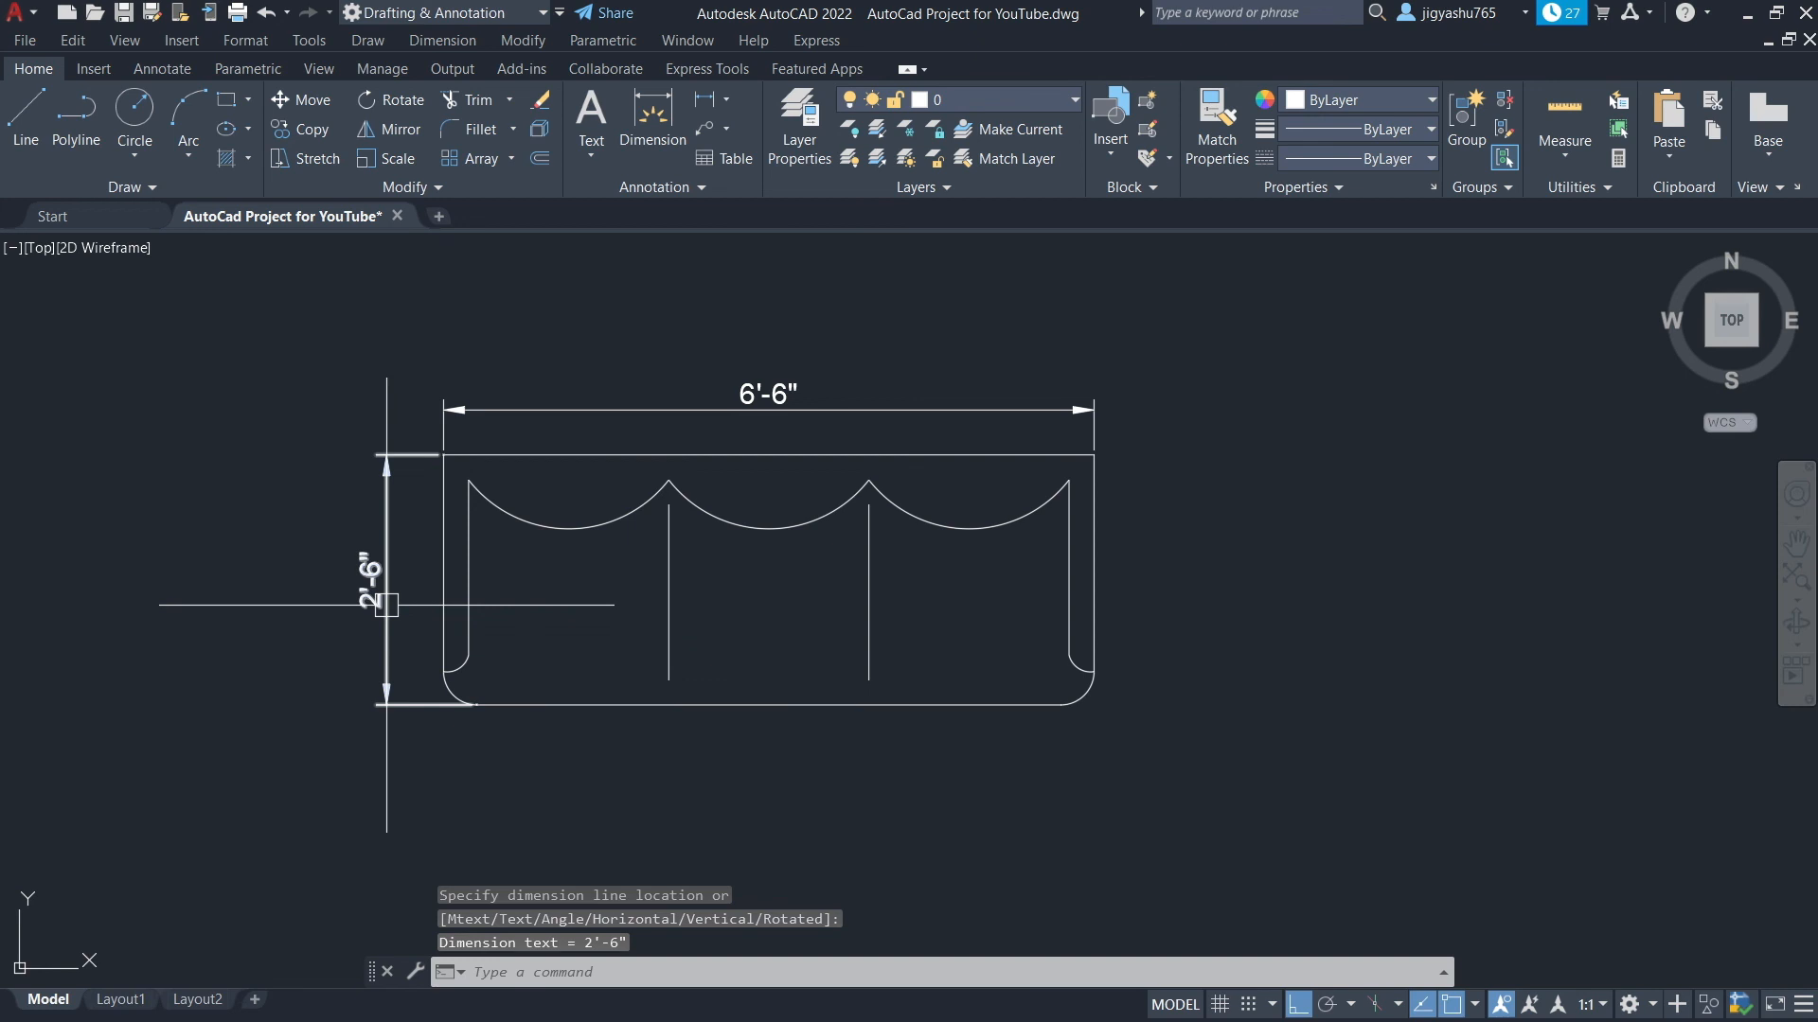
key("Escape")
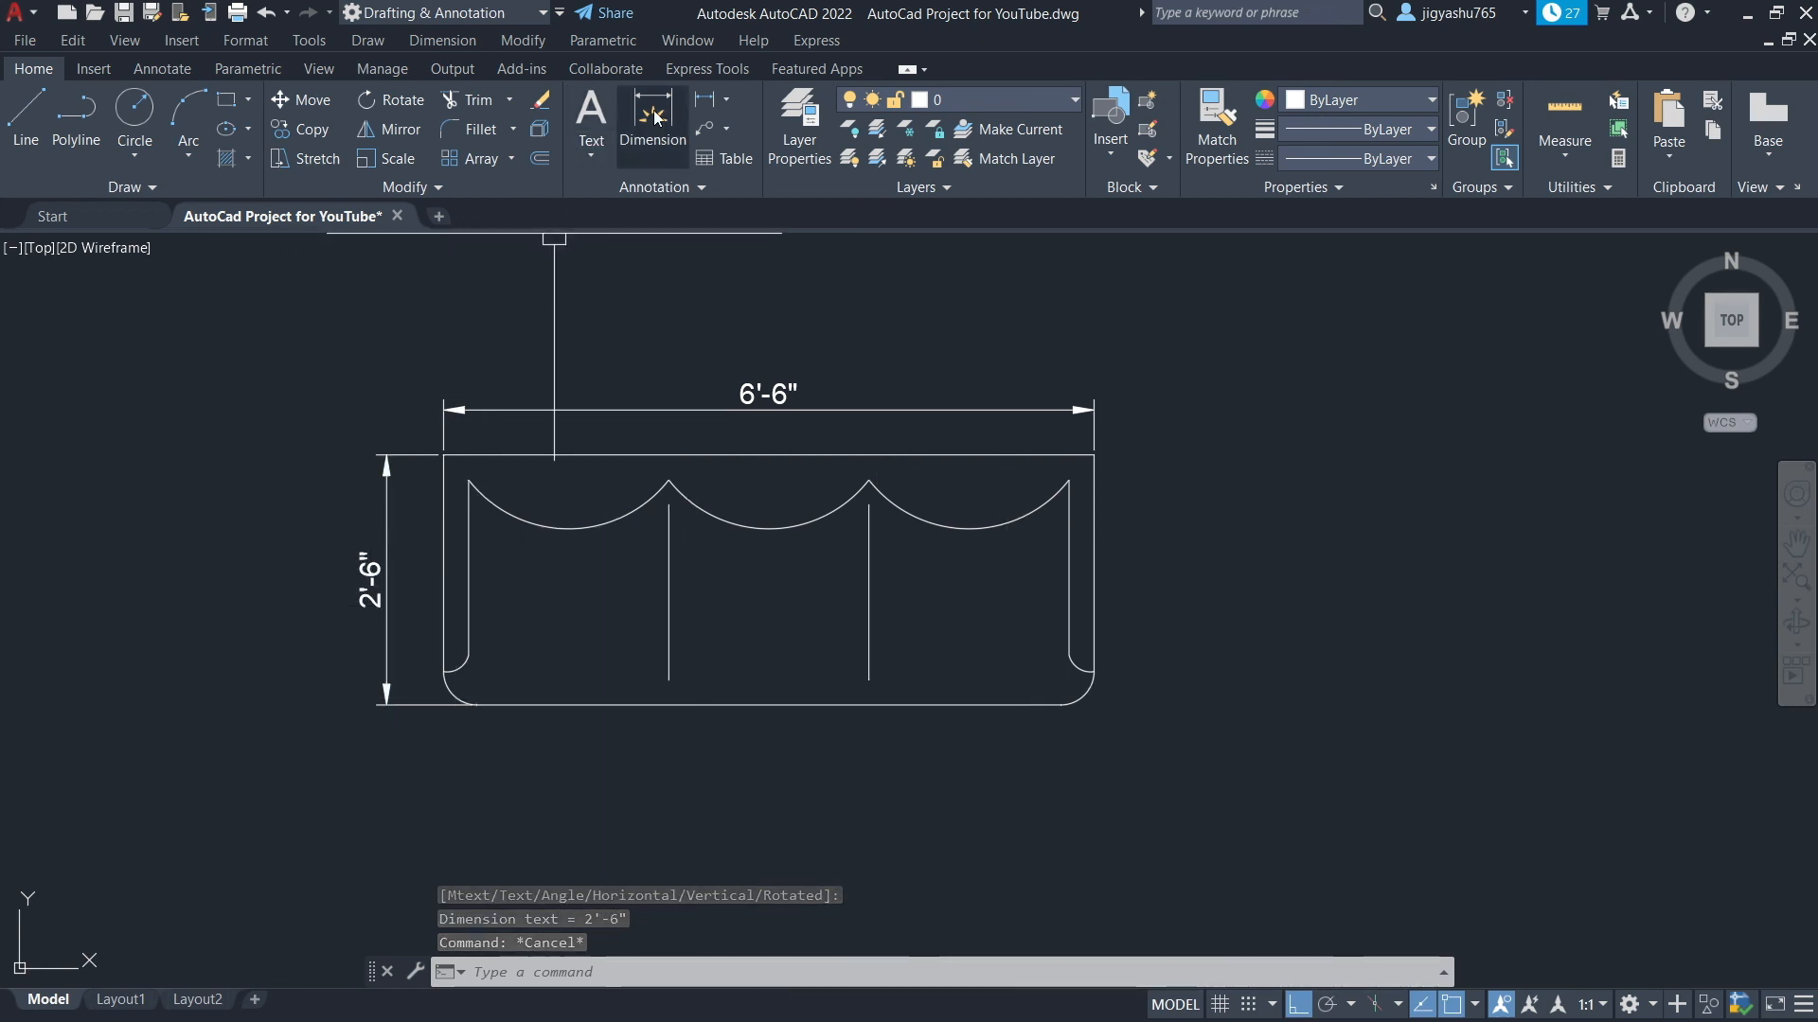
Add a linear dimension for the right armrest's thickness, from the rightmost inner line to the outer edge
left_click(706, 101)
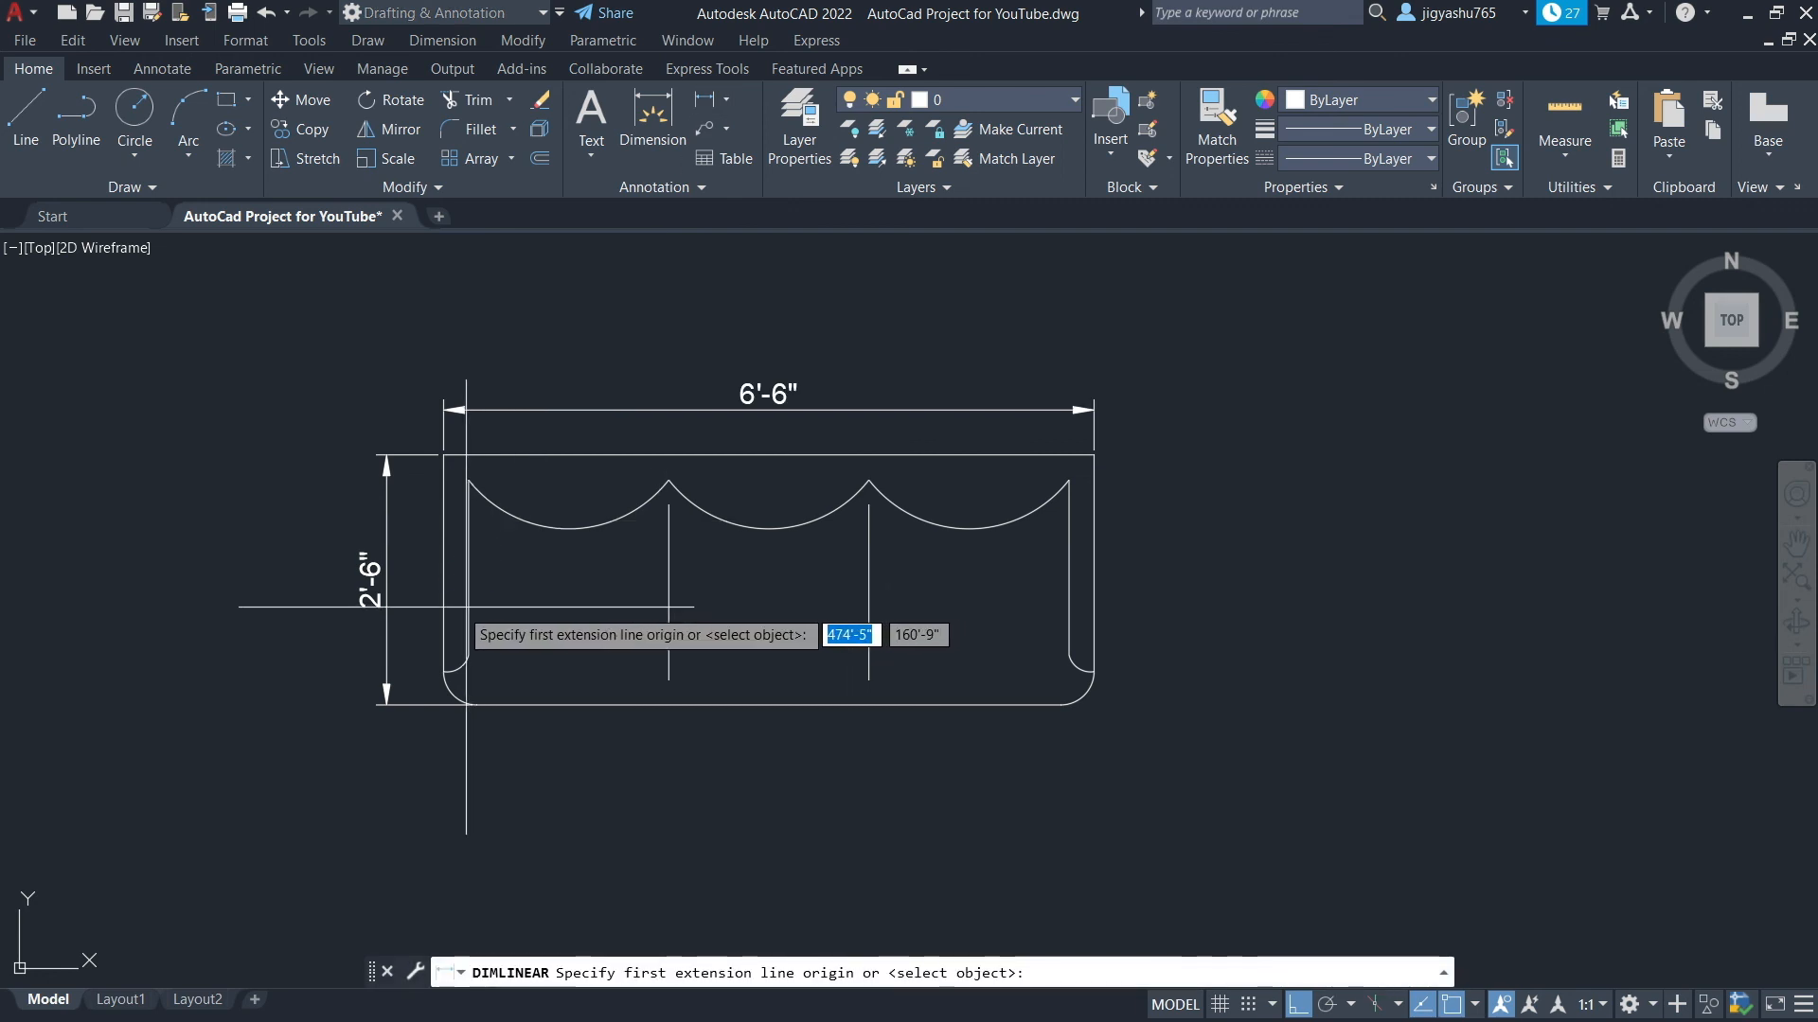
left_click(1069, 573)
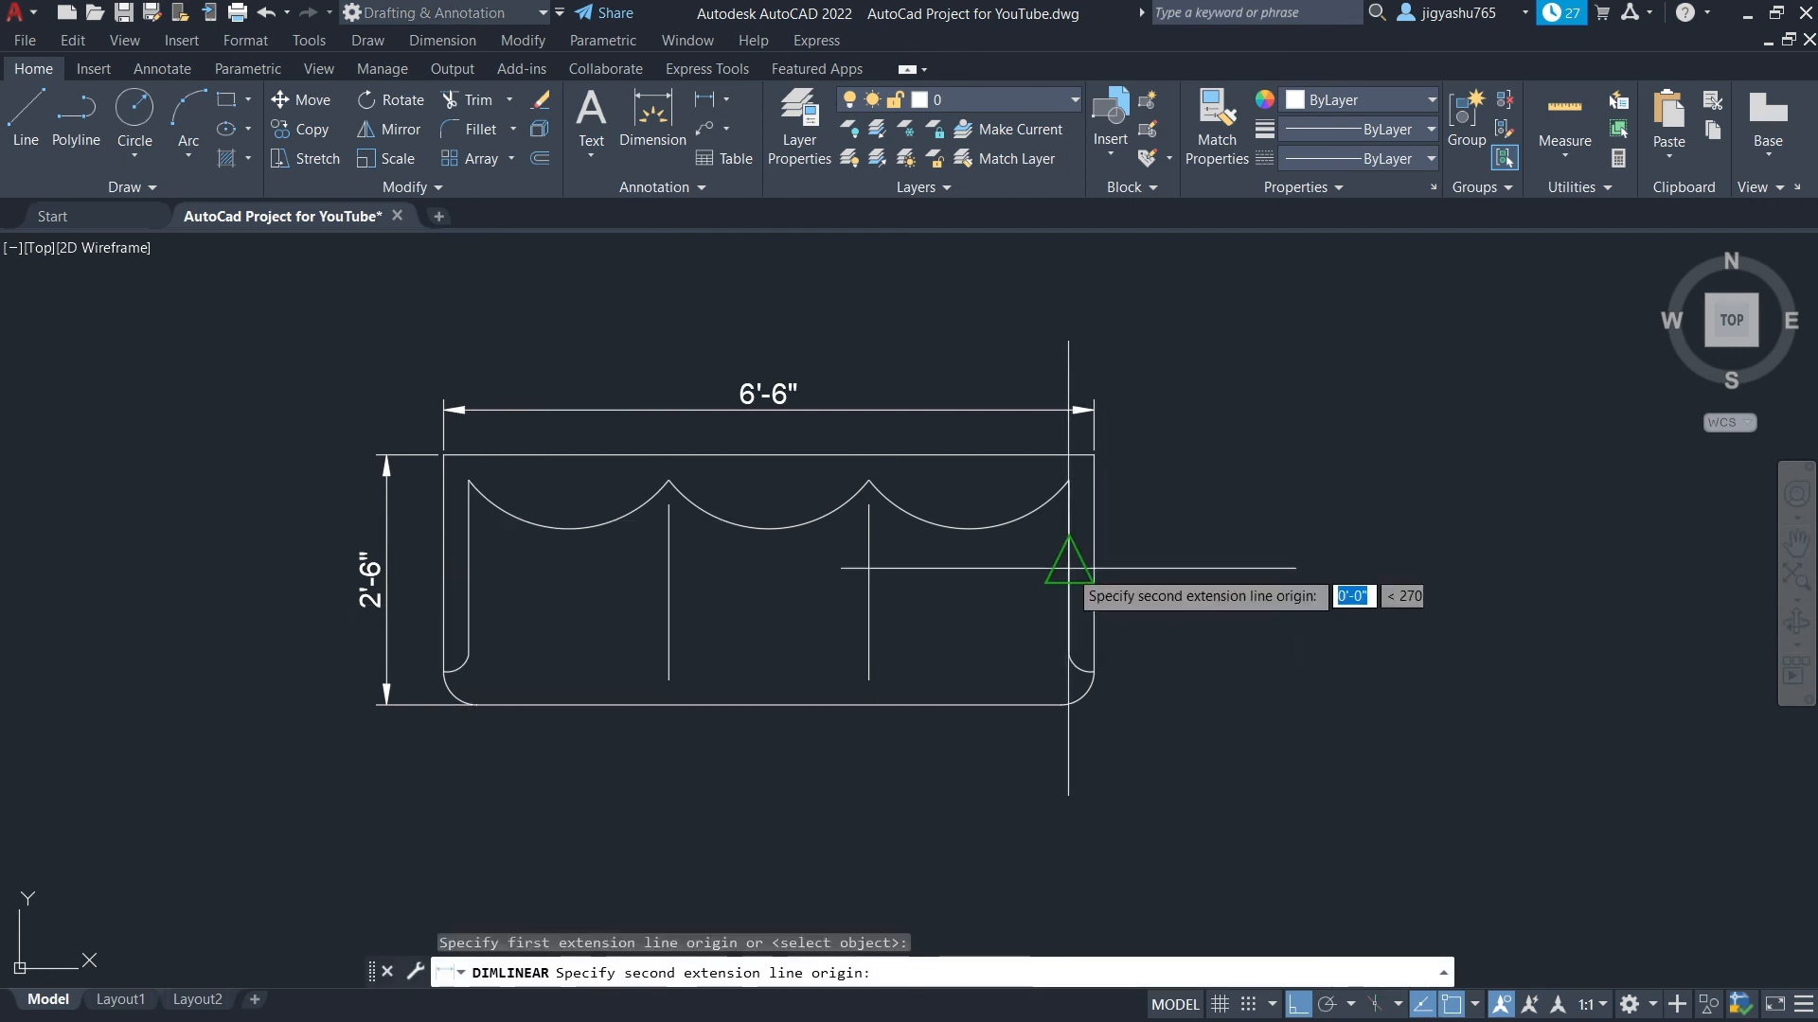
left_click(1095, 568)
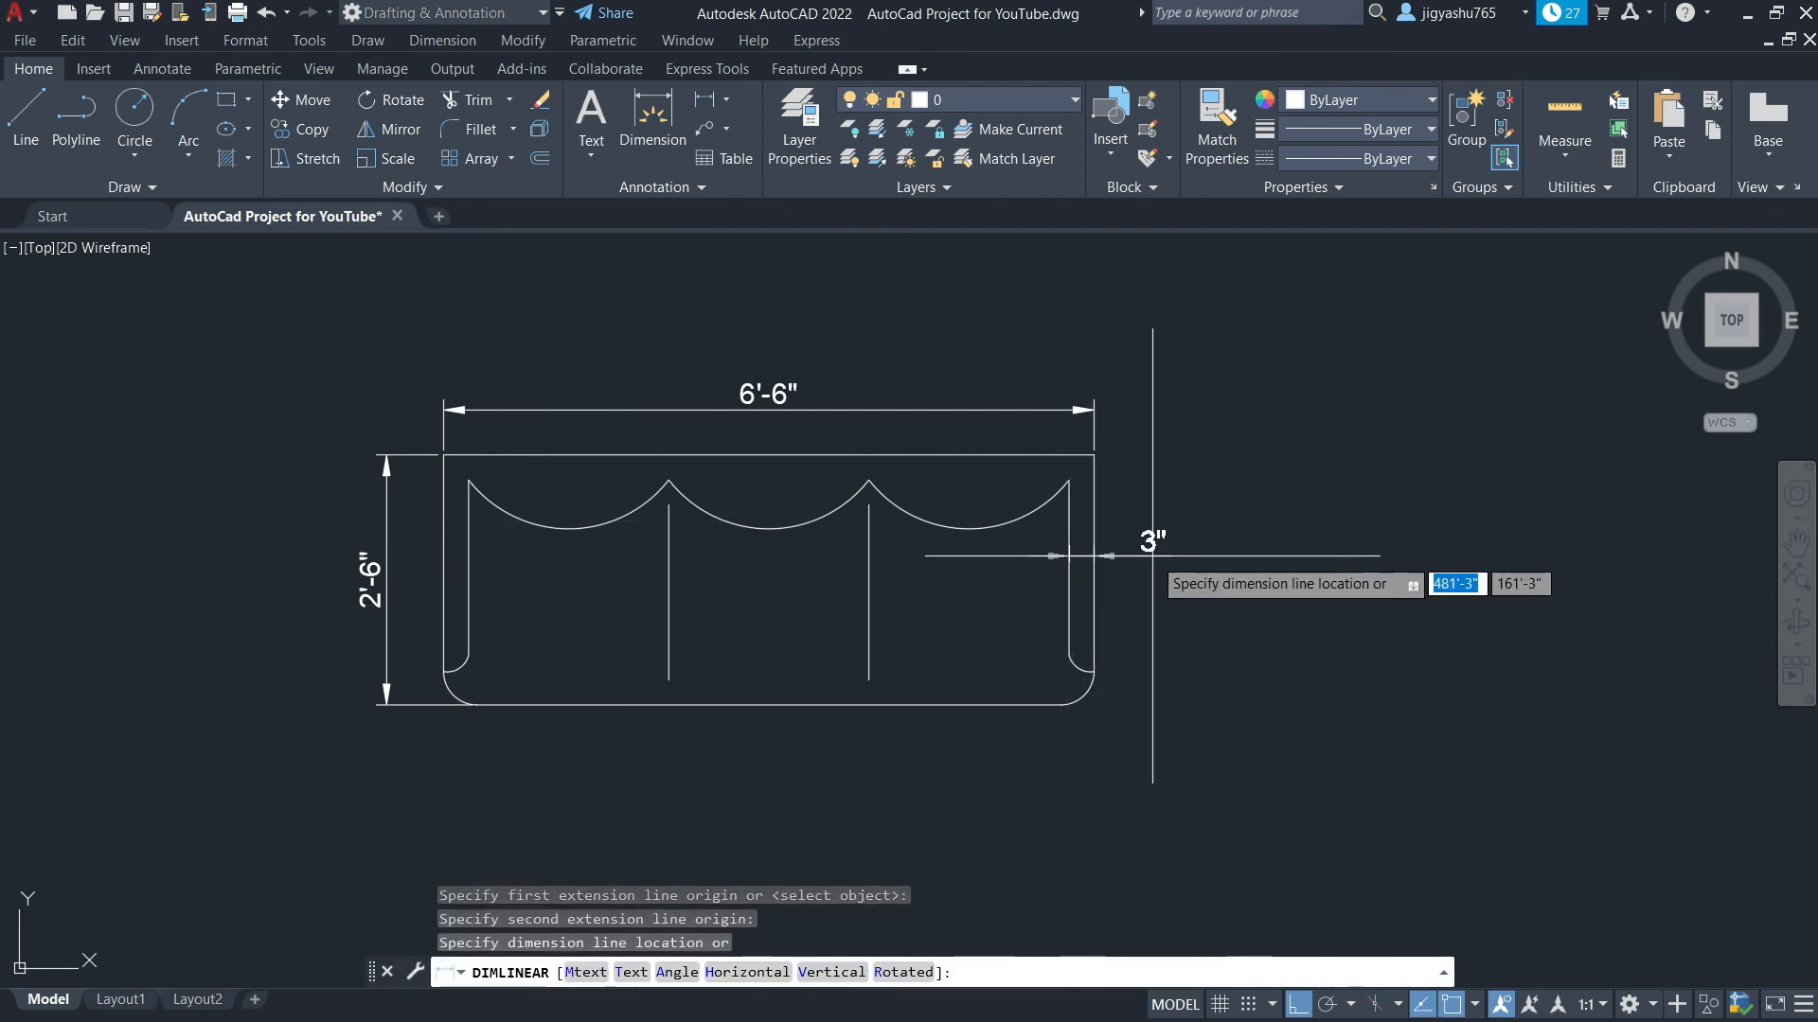
left_click(1154, 572)
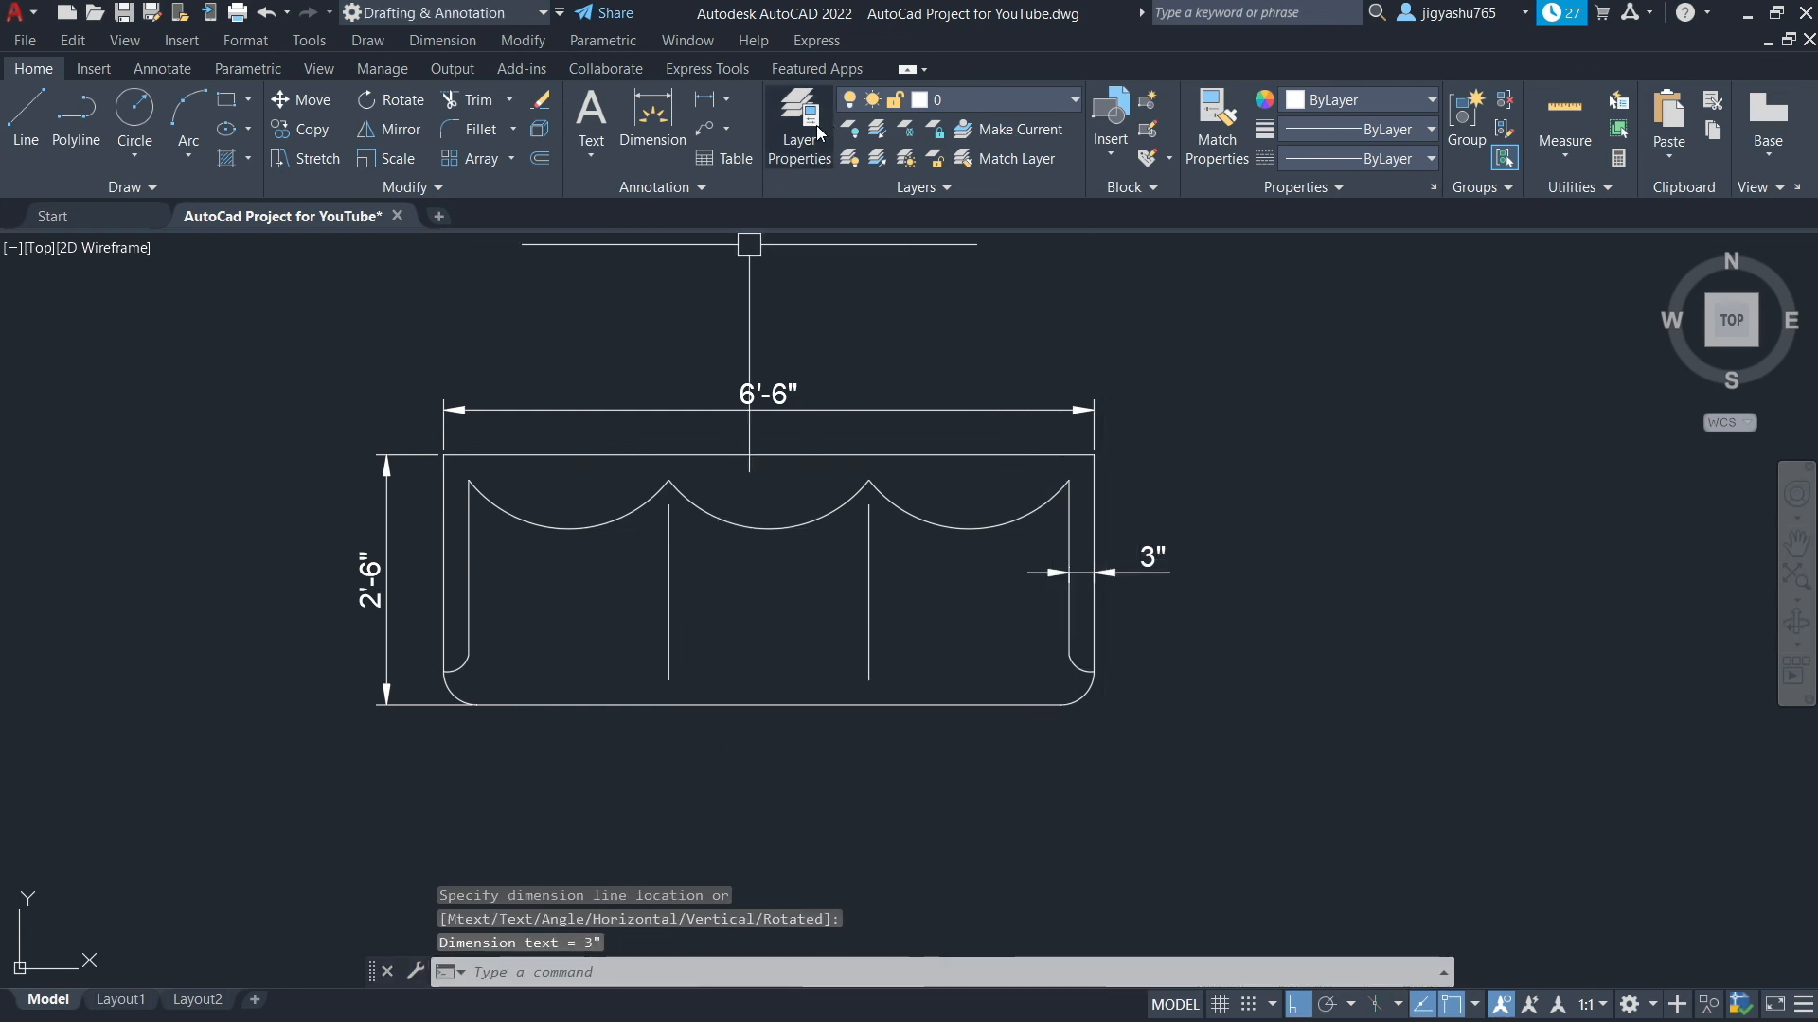
Add a linear dimension for the left seat's width, from the leftmost inner line to the left divider, placed inside the seat
left_click(706, 106)
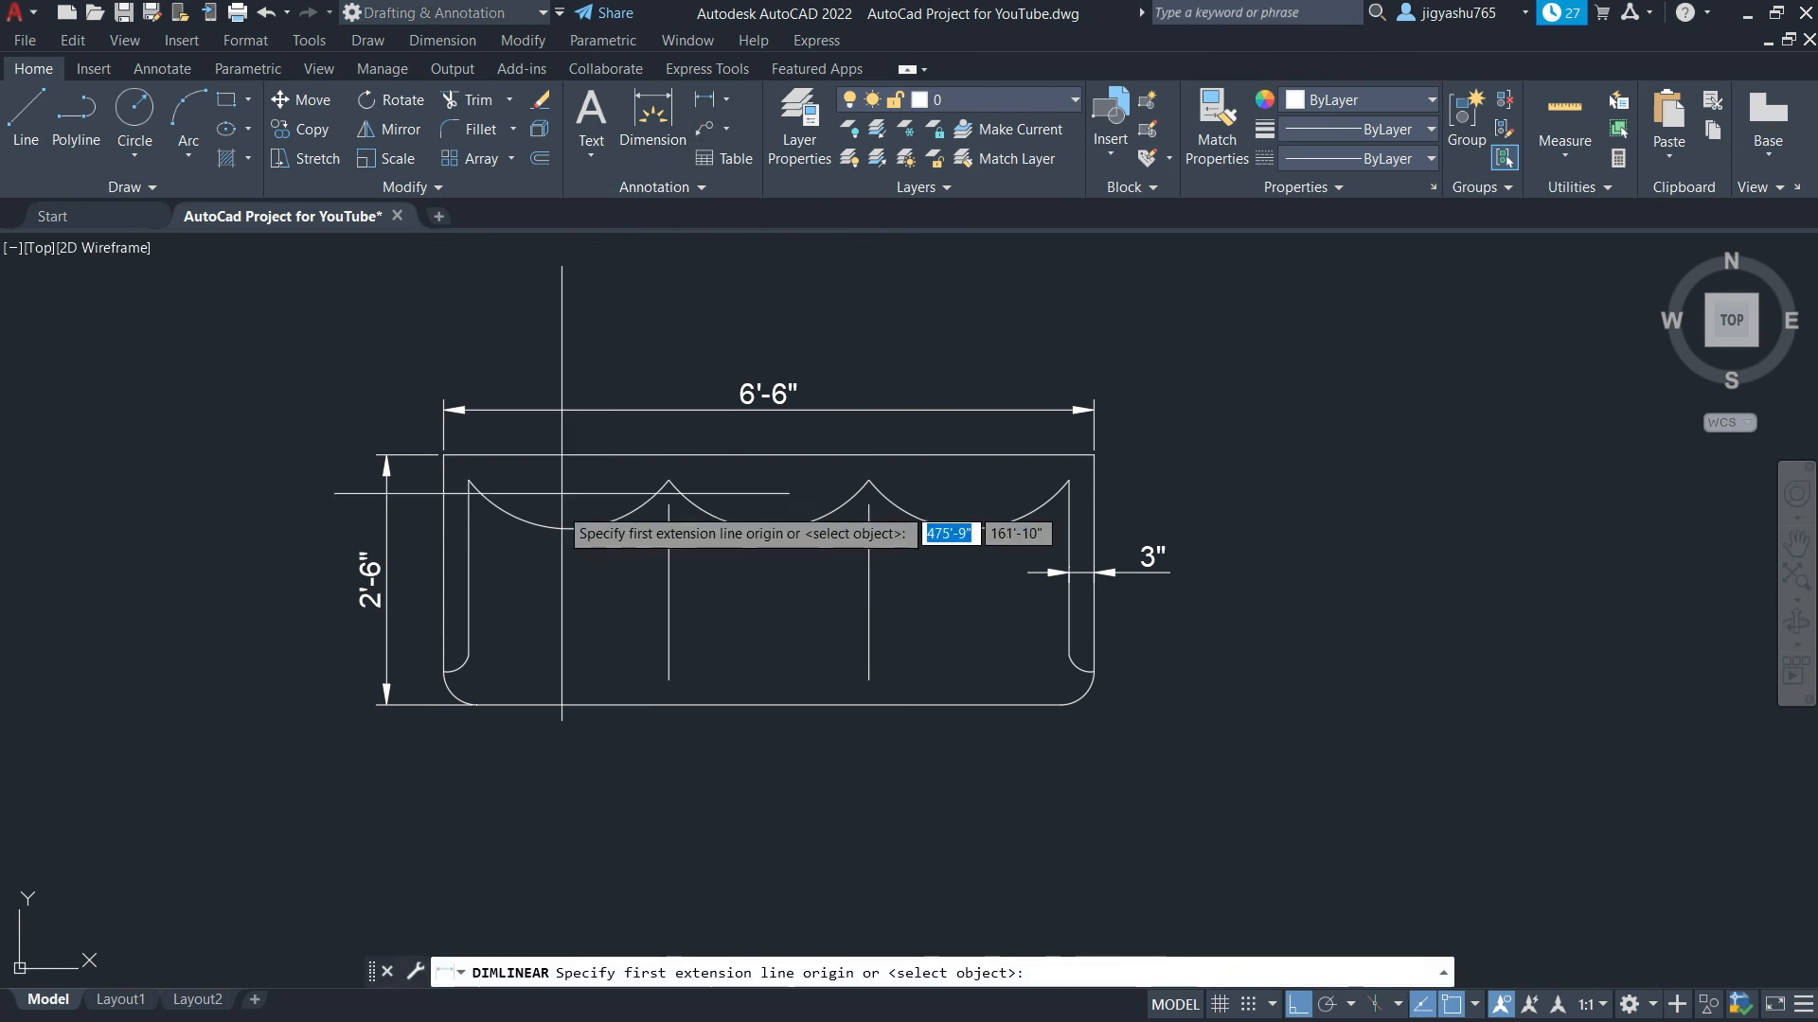
left_click(468, 567)
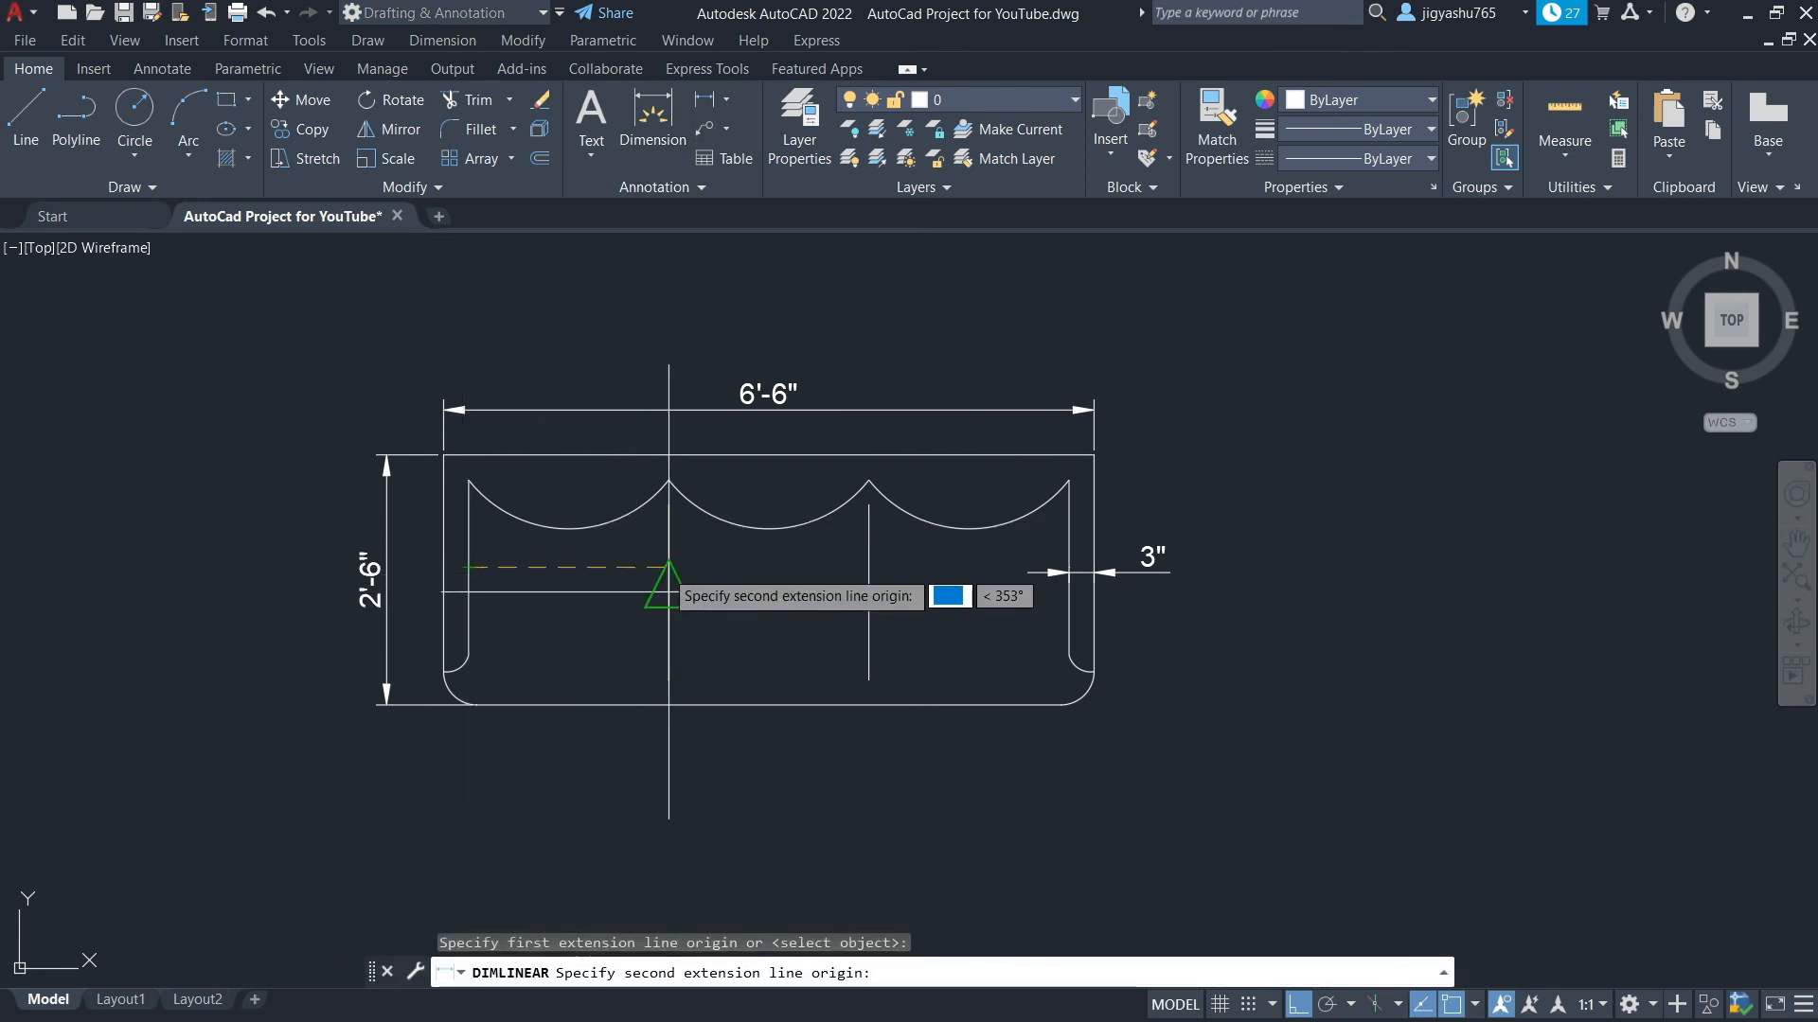
left_click(669, 567)
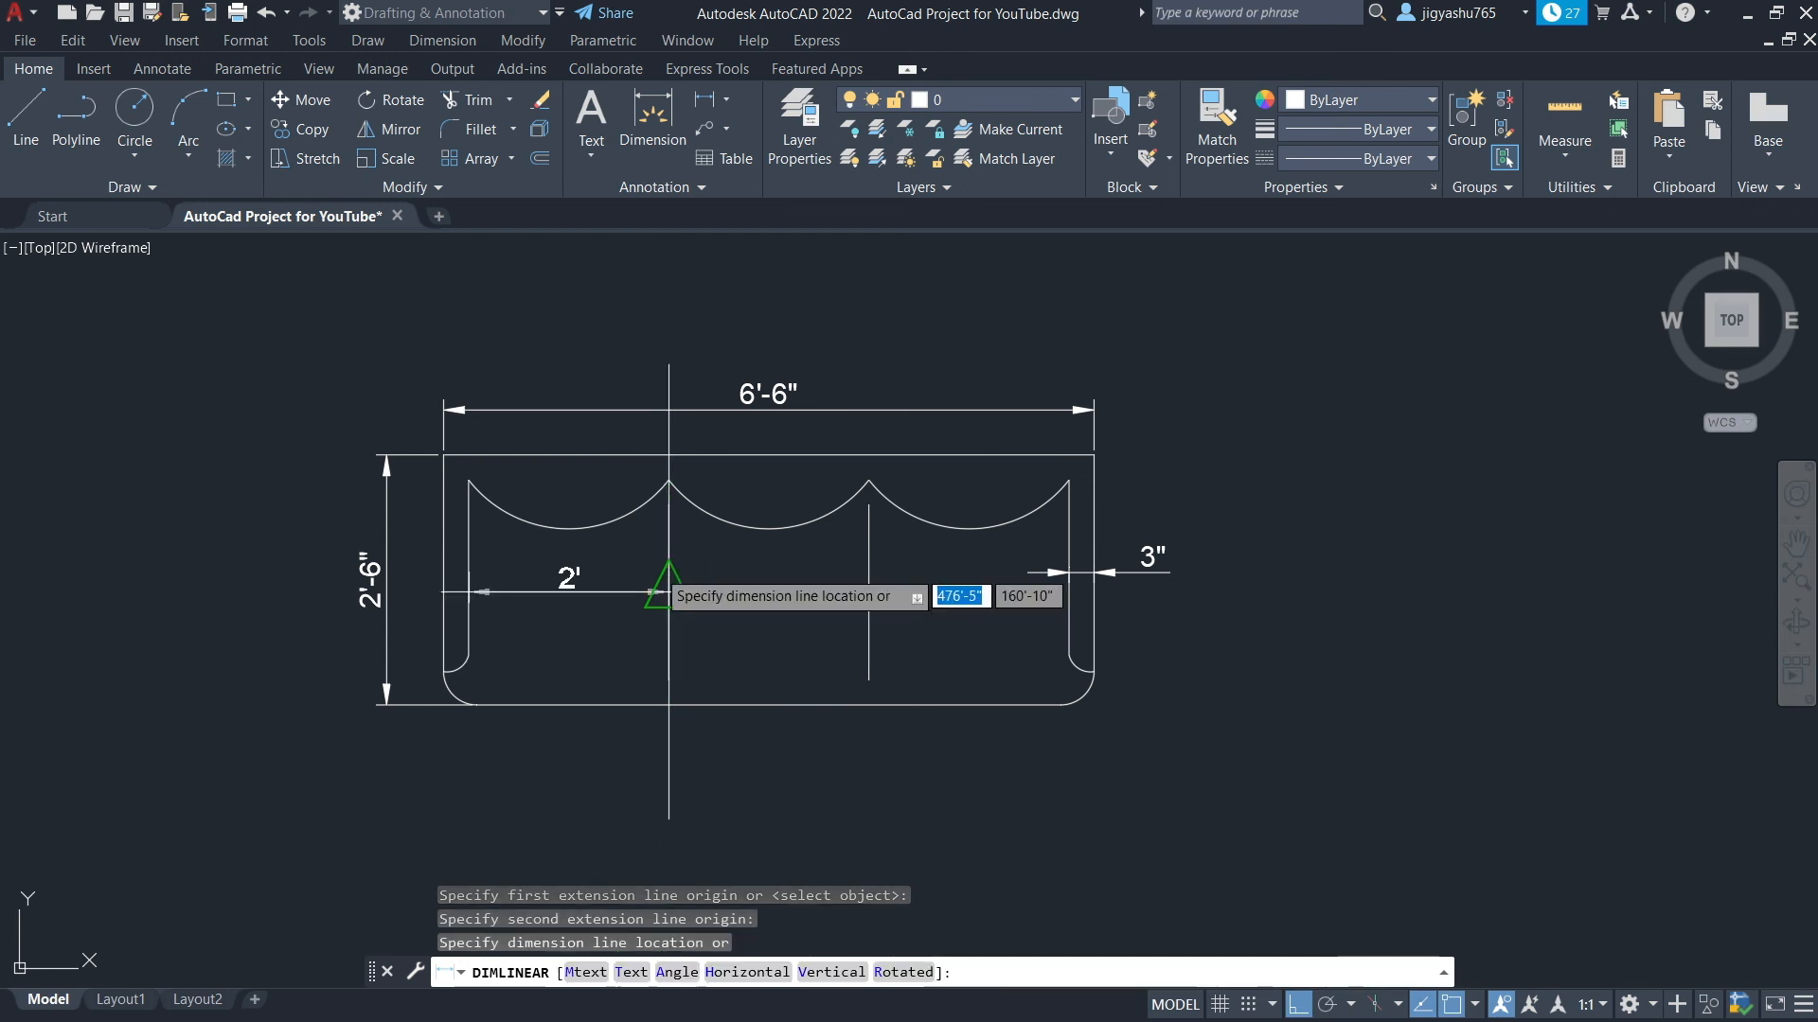
left_click(607, 608)
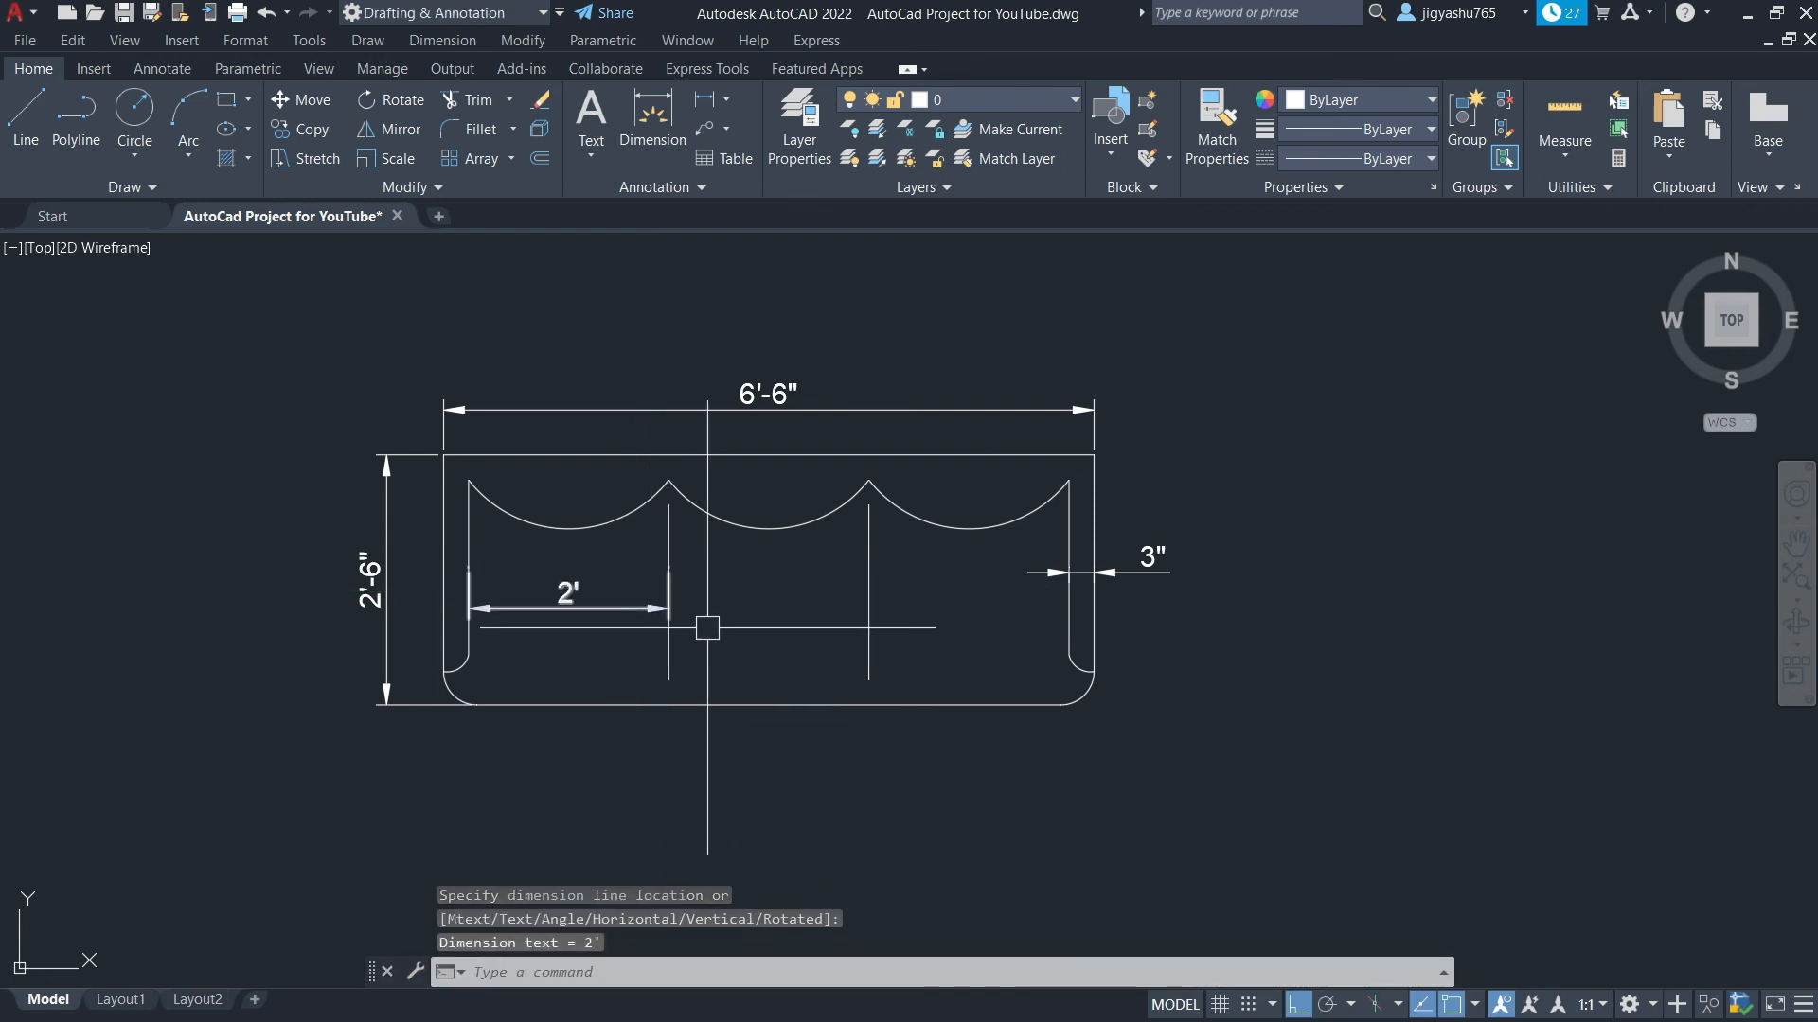
key("Escape")
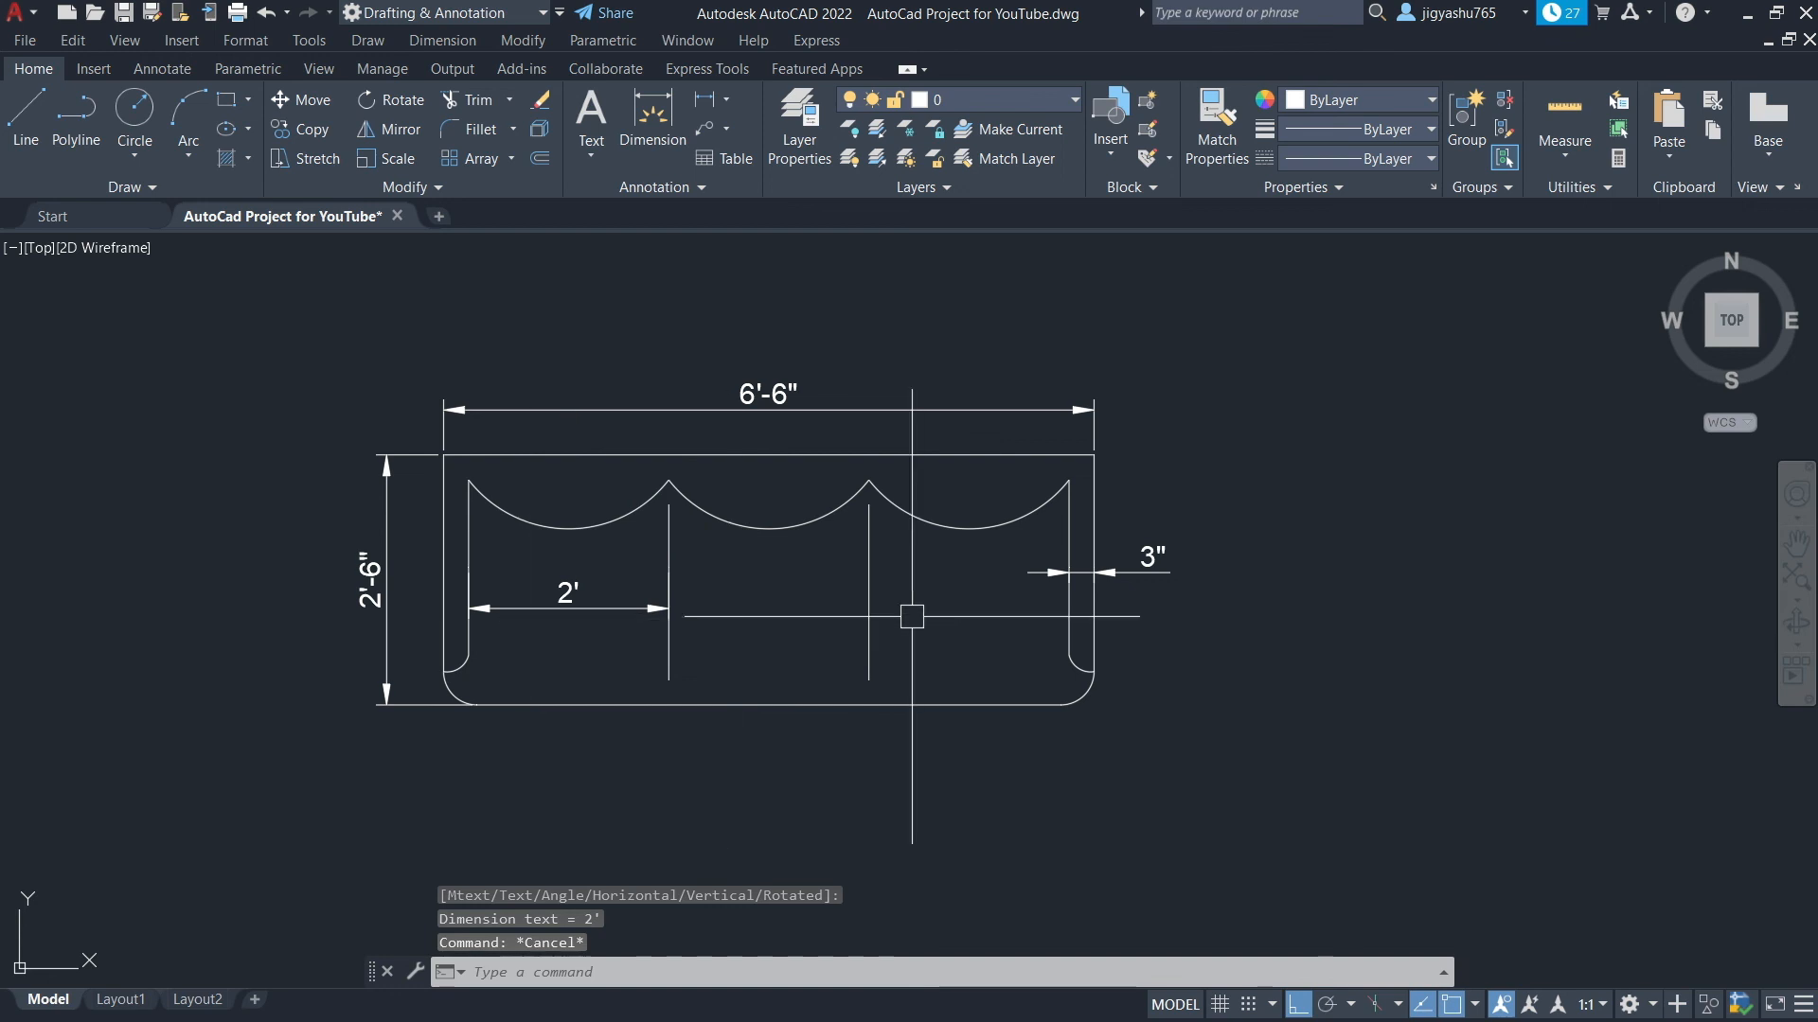